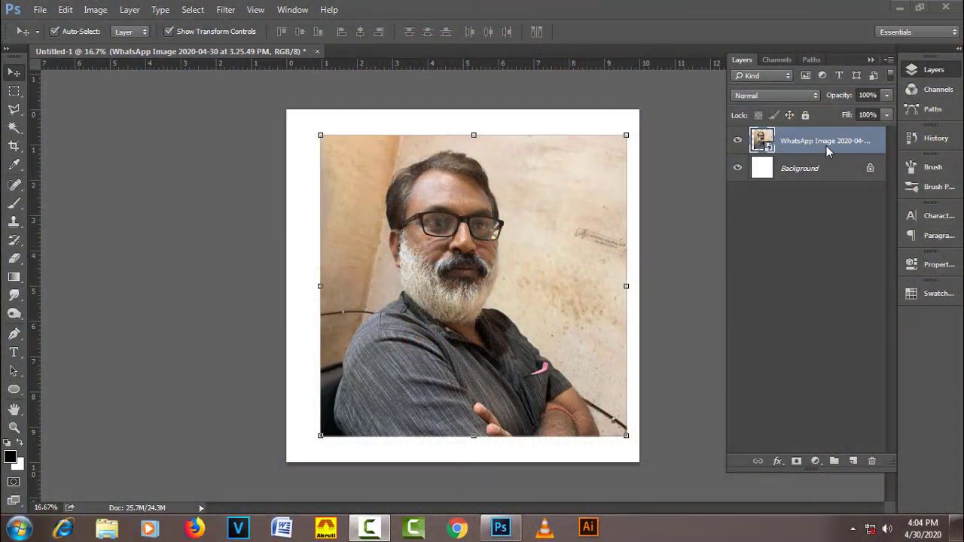
# Step: Rasterize the placed WhatsApp portrait layer and apply Auto Tone
pyautogui.rightClick(827, 151)
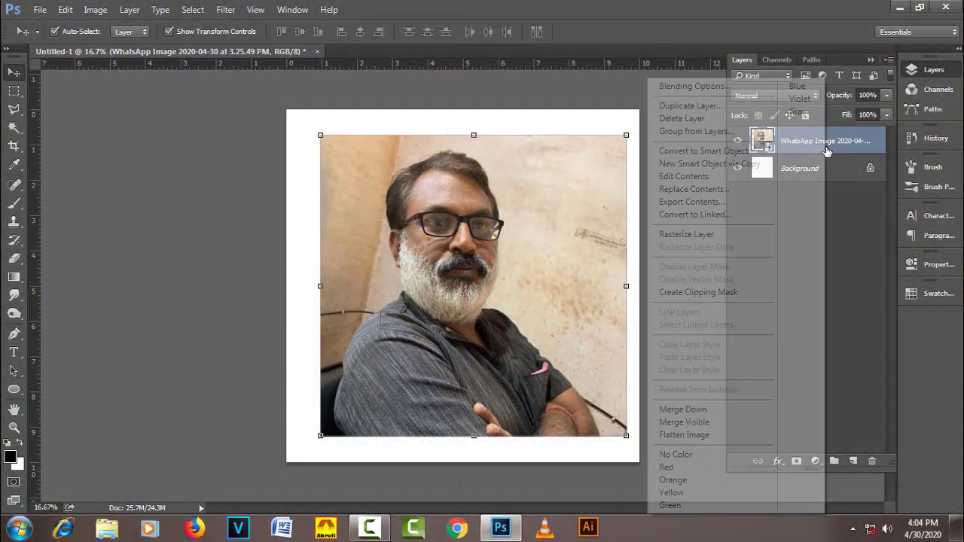
pyautogui.click(764, 232)
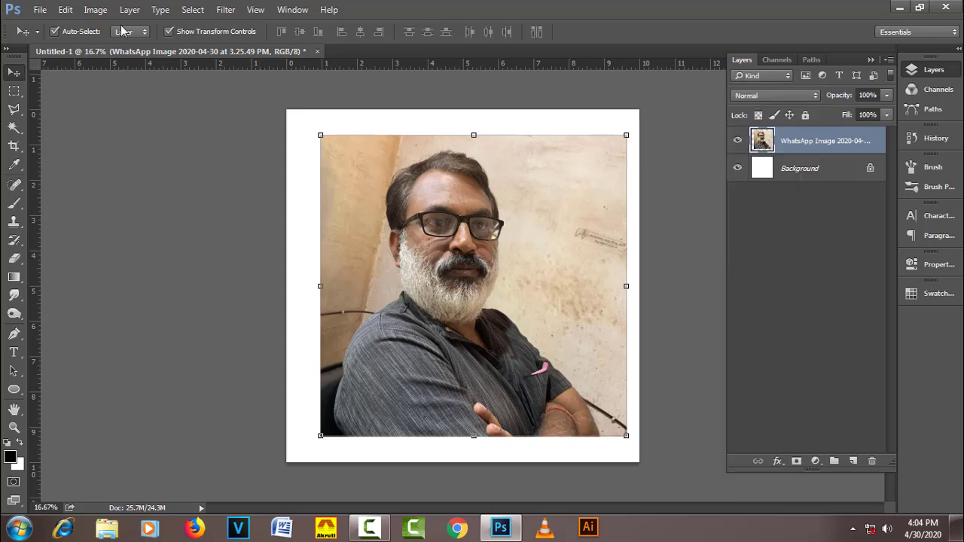
pyautogui.click(95, 10)
pyautogui.click(119, 66)
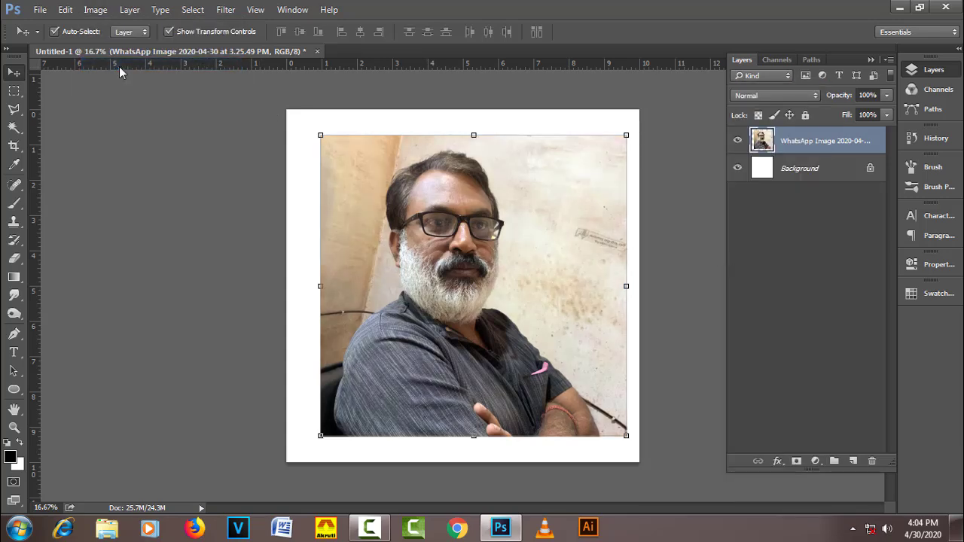
# Step: Enlarge the portrait to about 105% and zoom in on the face at 33.3%
pyautogui.click(628, 135)
pyautogui.moveTo(628, 134); pyautogui.dragTo(636, 126)
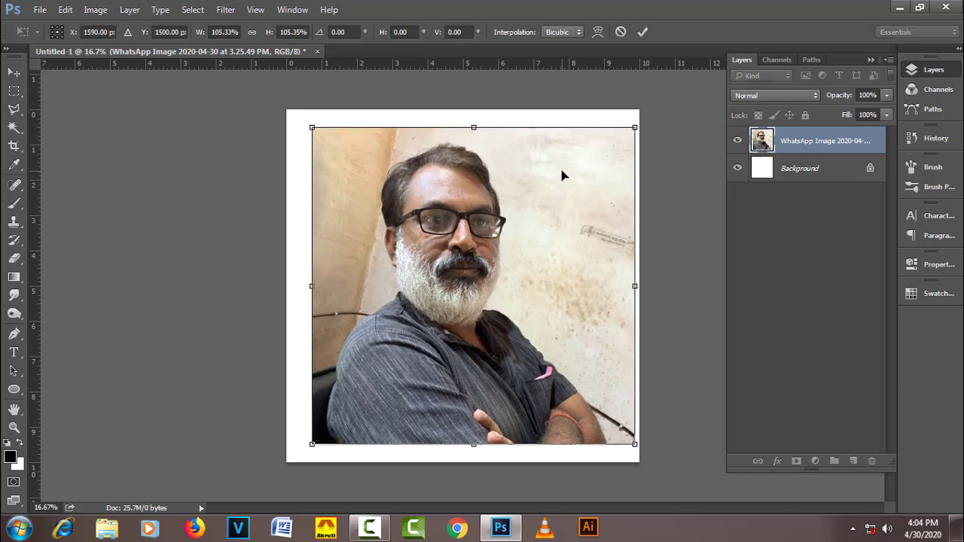
pyautogui.press('Return')
pyautogui.keyDown('ctrl'); pyautogui.click(481, 231); pyautogui.keyUp('ctrl')
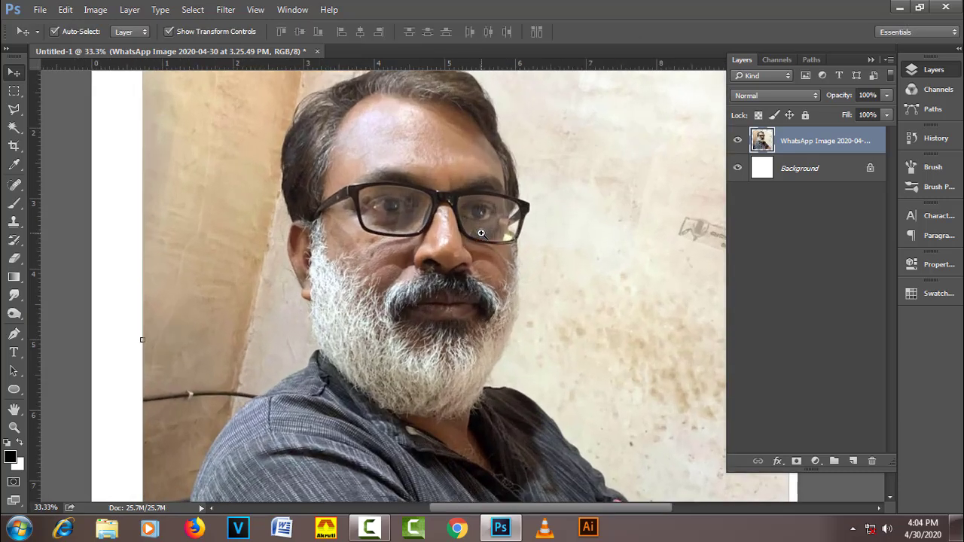
# Step: Duplicate the photo layer and set the copy's blend mode to Linear Light
pyautogui.moveTo(812, 147); pyautogui.dragTo(853, 462)
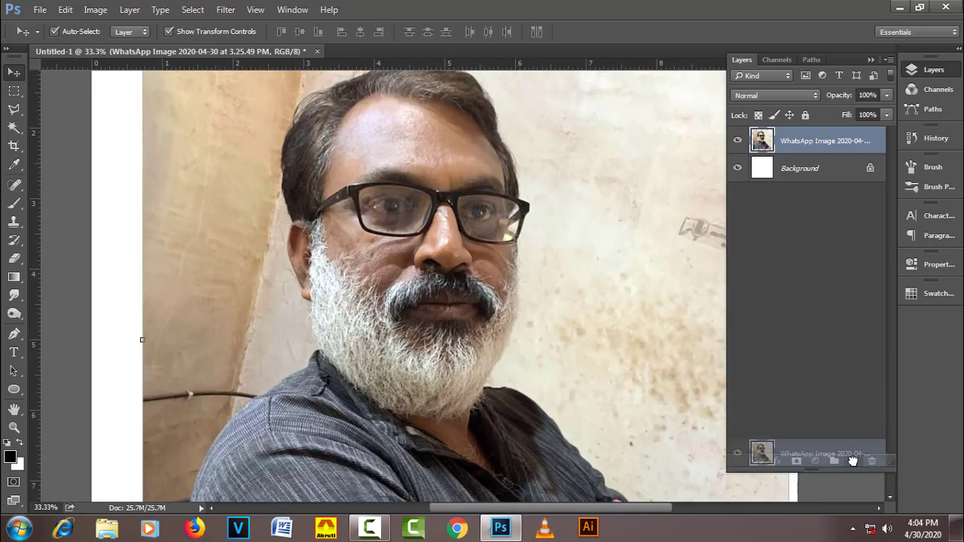
pyautogui.click(769, 96)
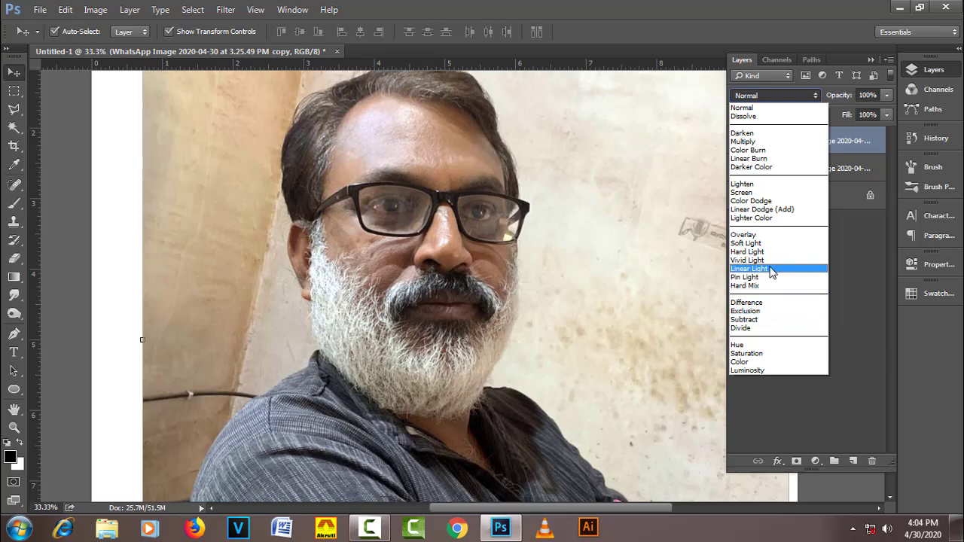
pyautogui.click(770, 270)
# Step: Apply High Pass at radius 4 to the copy, then merge visible layers into Layer 1
pyautogui.click(226, 10)
pyautogui.moveTo(234, 326)
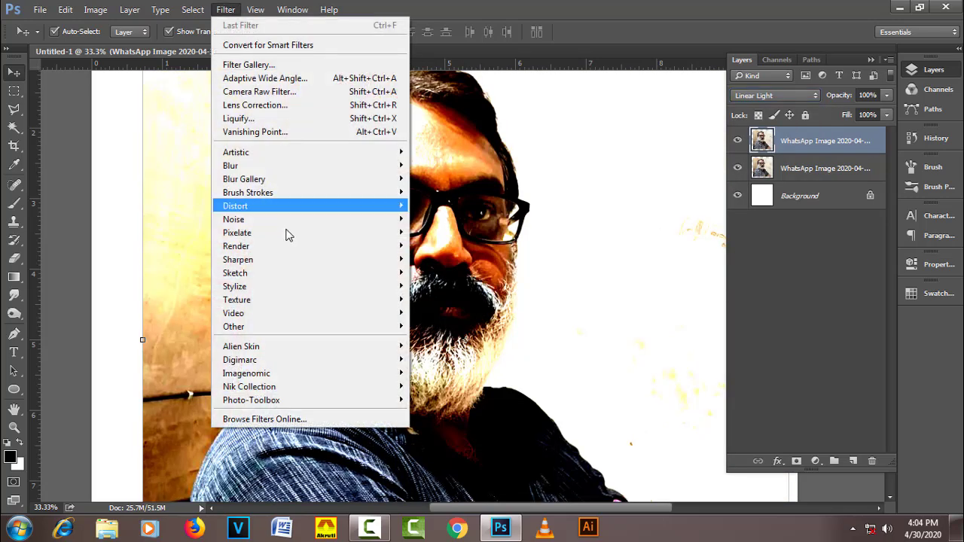
pyautogui.click(431, 340)
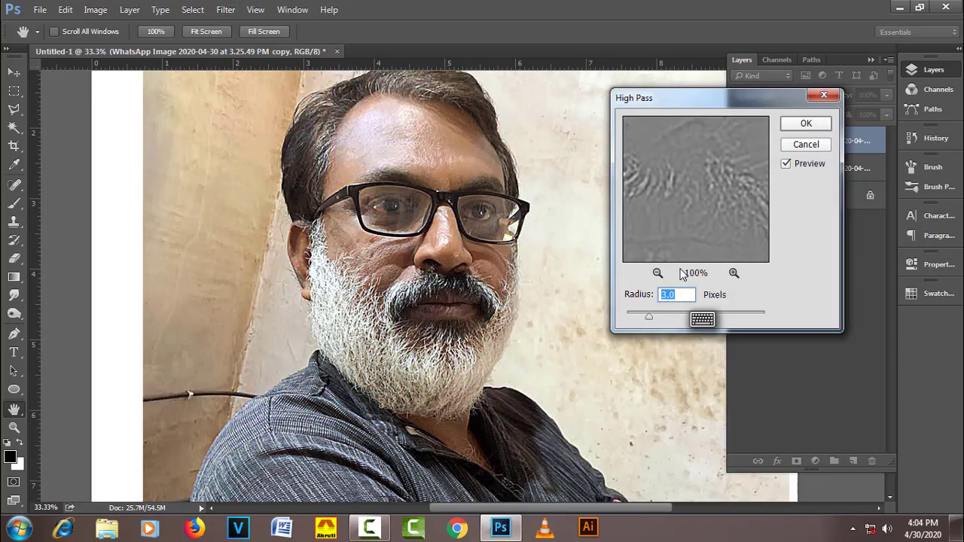
pyautogui.write('4')
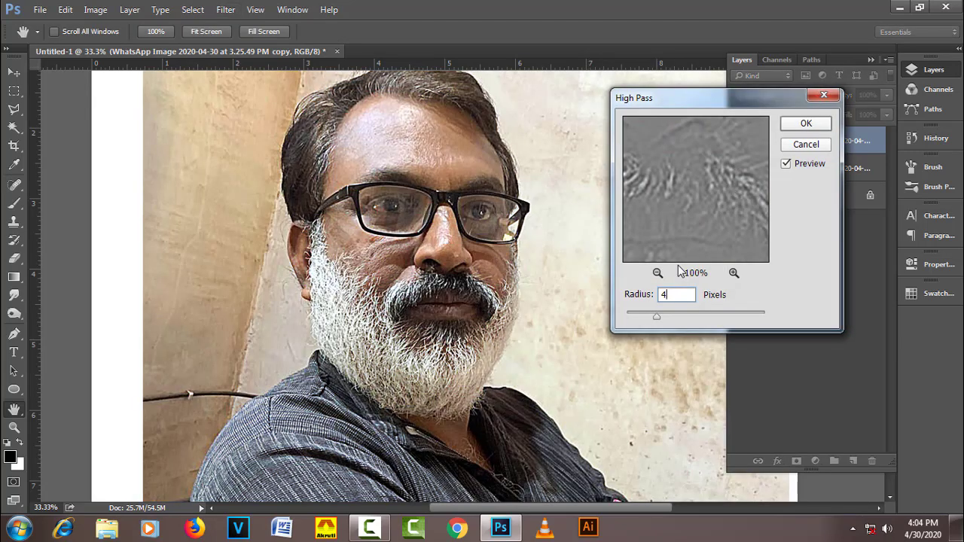
pyautogui.click(804, 124)
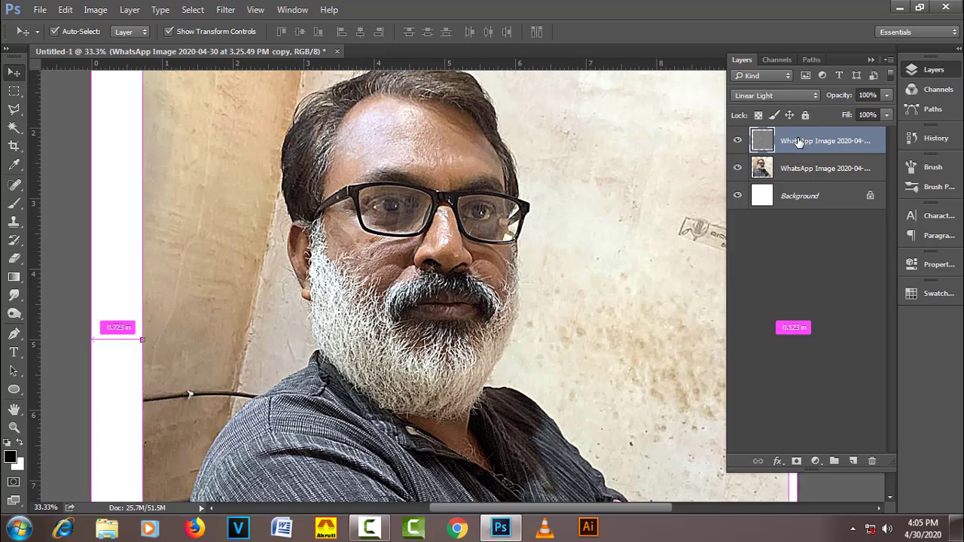
pyautogui.hotkey('ctrl', 'shift', 'alt', 'e')
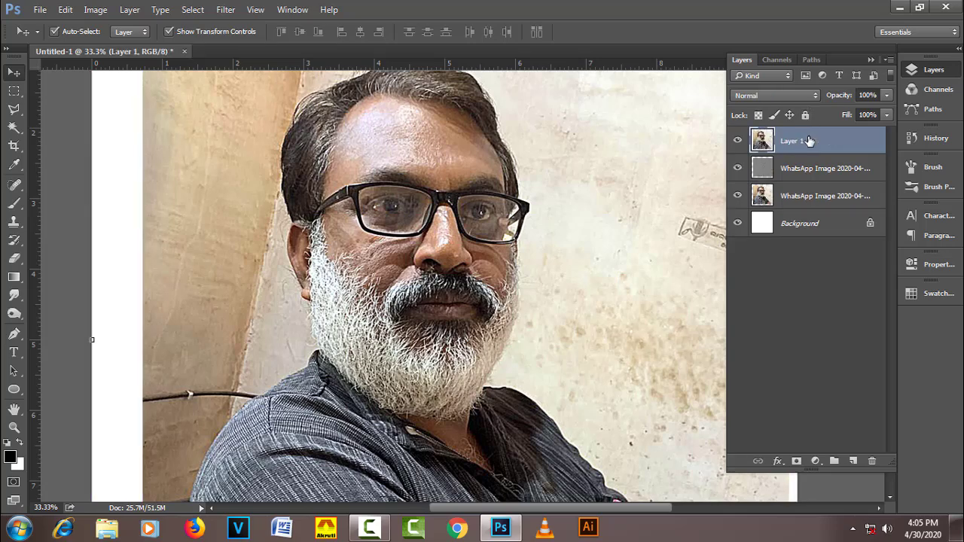
# Step: Apply the Artistic Paint Daubs filter to Layer 1 with brush size 1 and sharpness 4
pyautogui.click(225, 9)
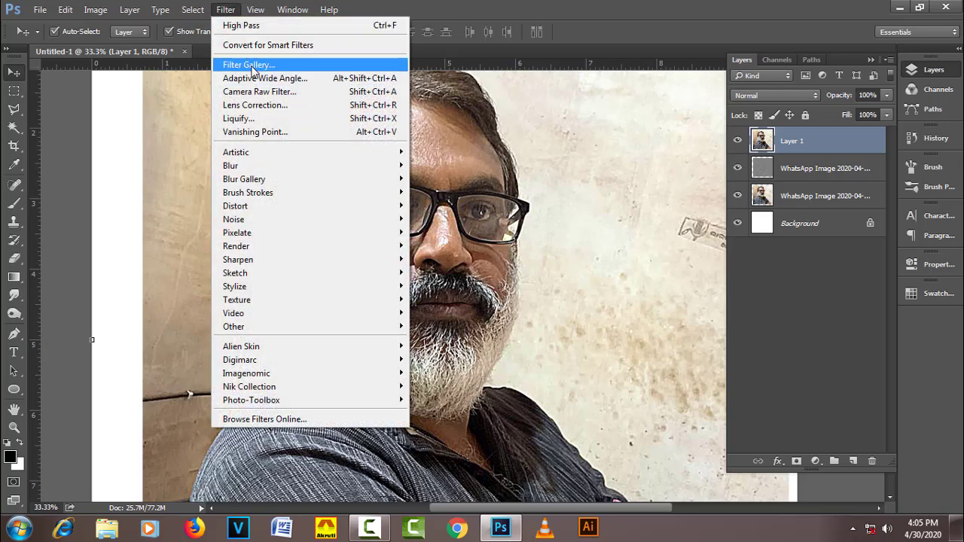
pyautogui.click(249, 65)
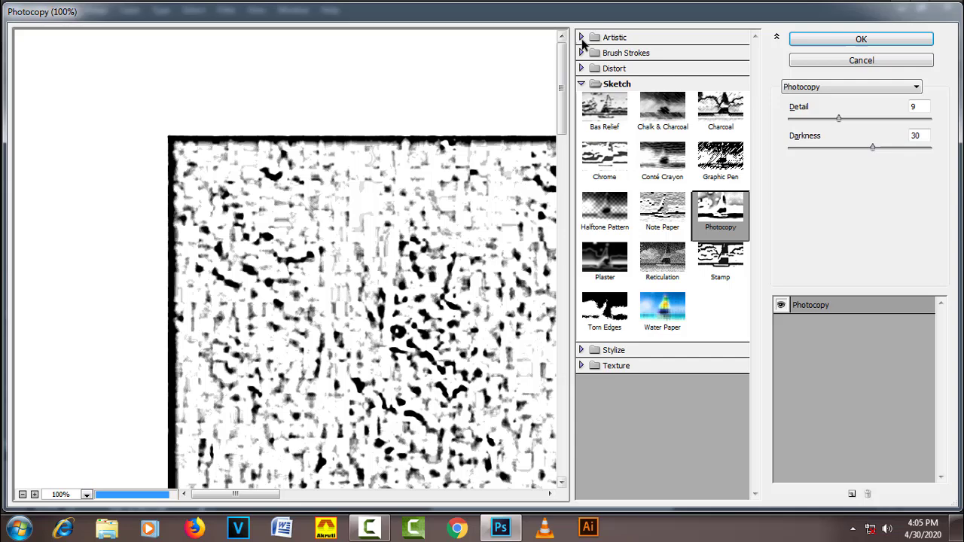
pyautogui.click(589, 38)
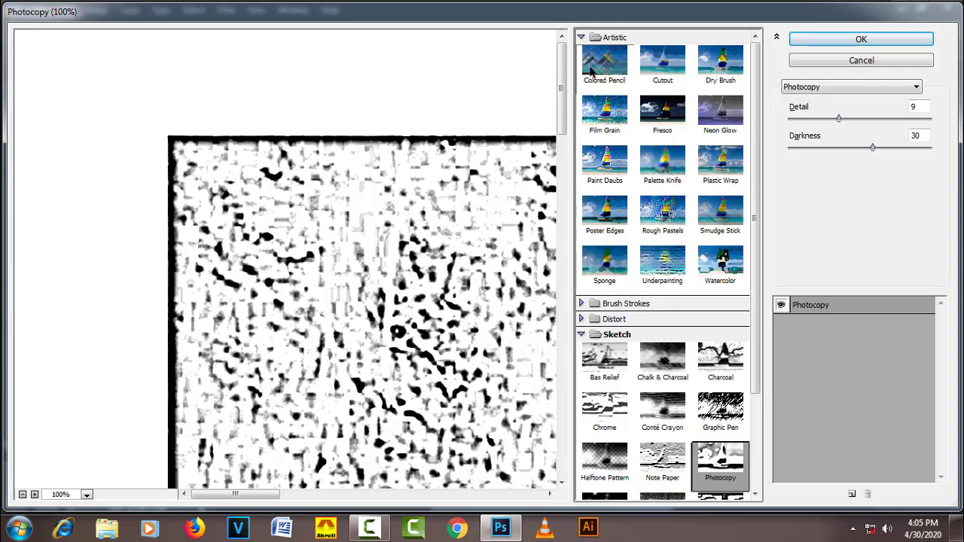
pyautogui.click(604, 162)
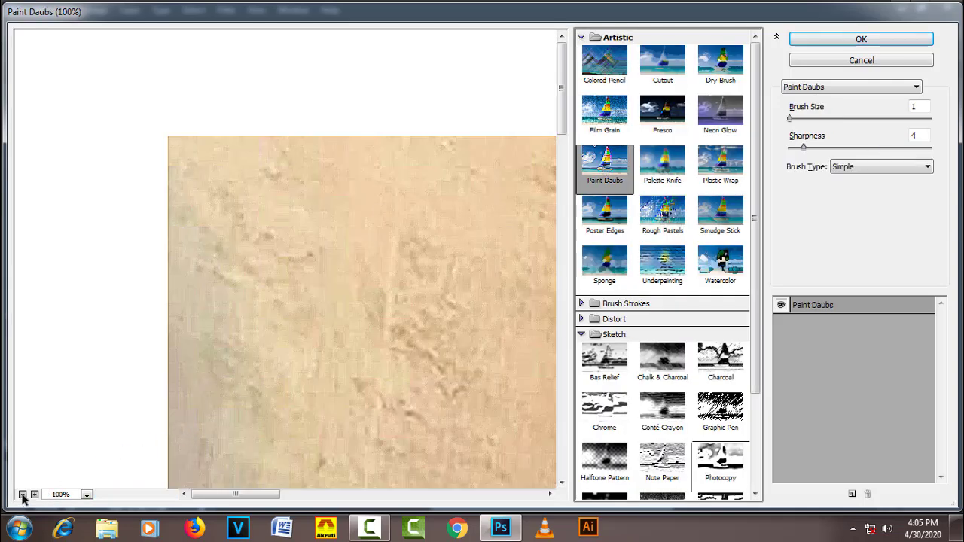
pyautogui.click(22, 494)
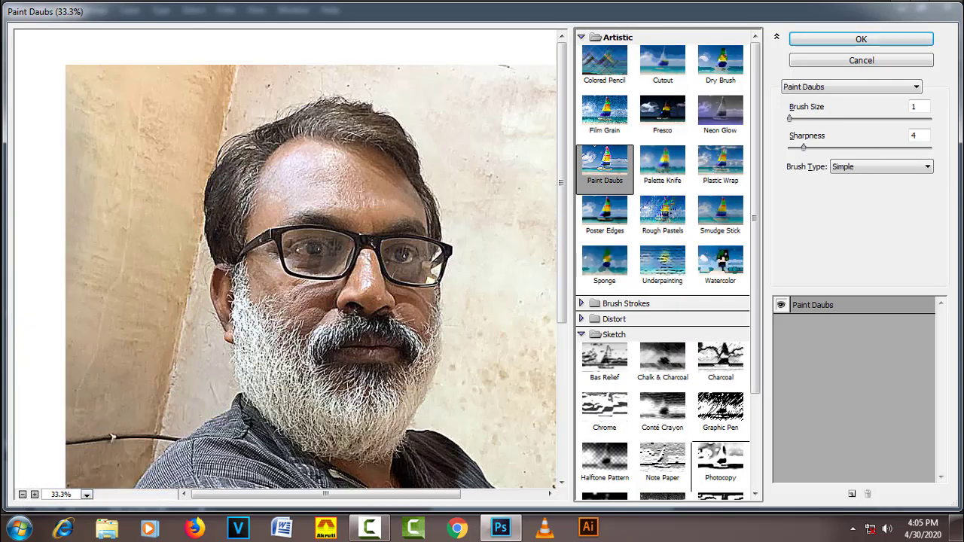
pyautogui.click(885, 40)
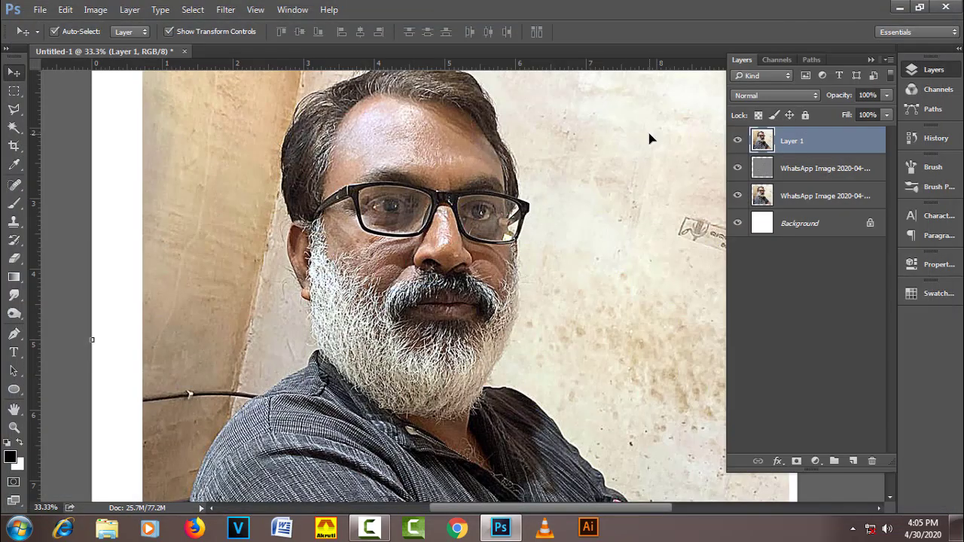
pyautogui.click(106, 10)
pyautogui.moveTo(114, 46)
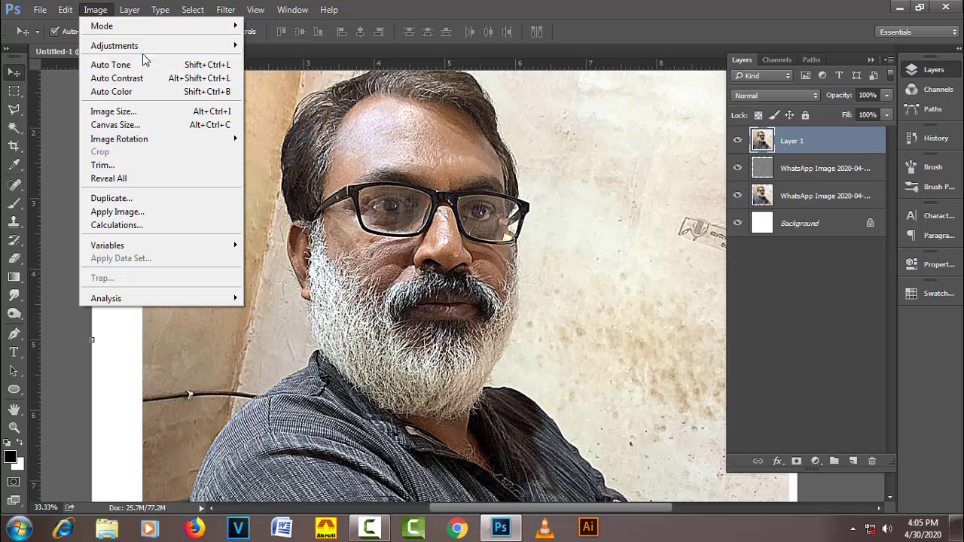
# Step: Raise Layer 1's Match Color intensity to 154
pyautogui.click(338, 325)
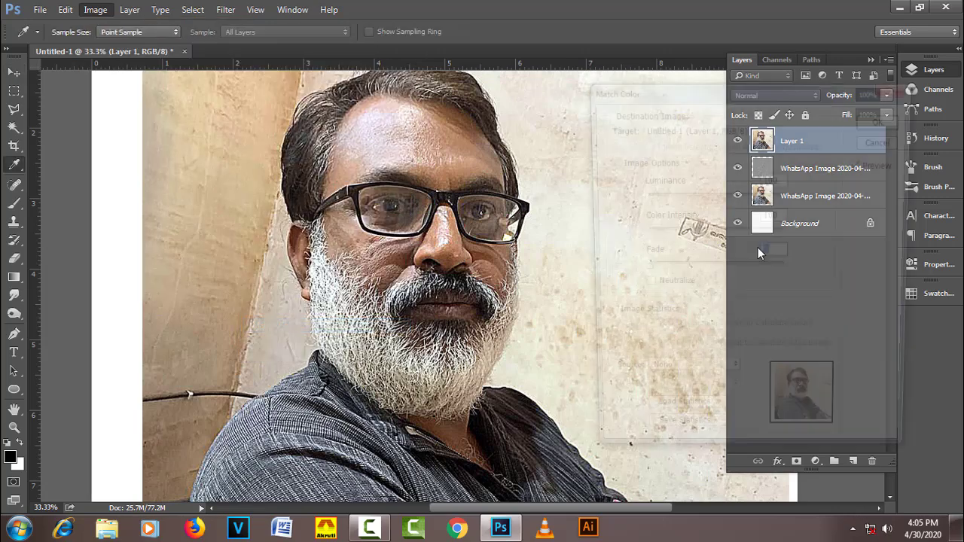
pyautogui.moveTo(714, 235); pyautogui.dragTo(758, 235)
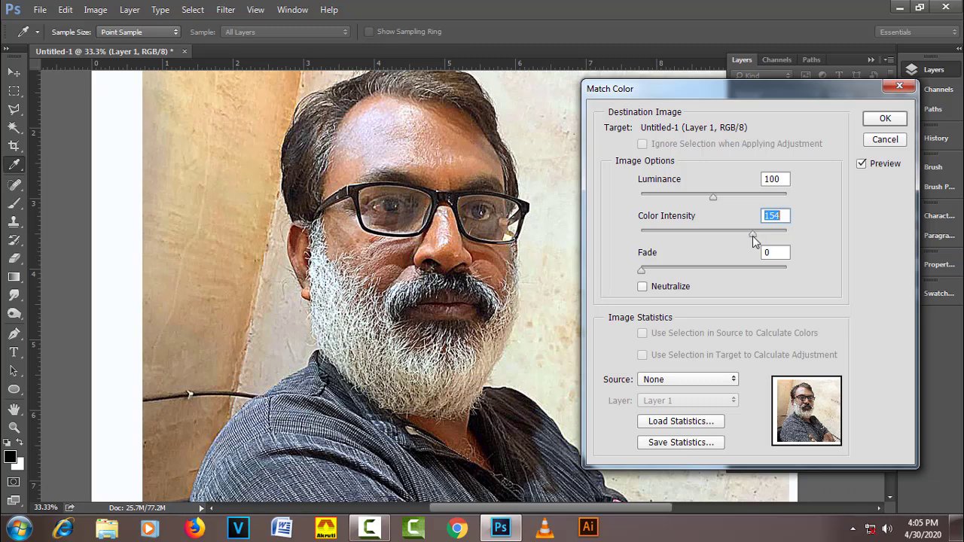
pyautogui.click(885, 118)
pyautogui.press('v')
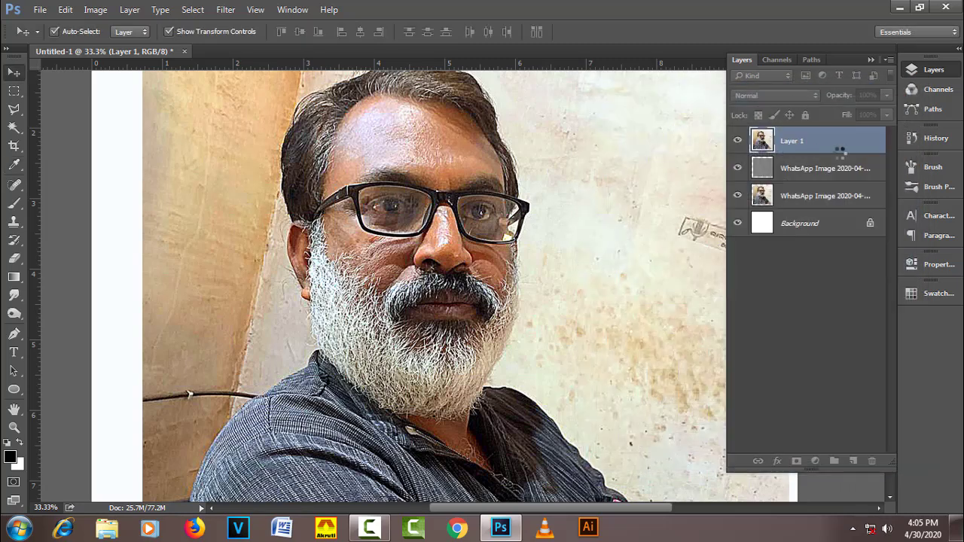
# Step: Group the three photo layers into Group 1 and merge visible layers into Layer 2
pyautogui.keyDown('shift'); pyautogui.click(805, 198); pyautogui.keyUp('shift')
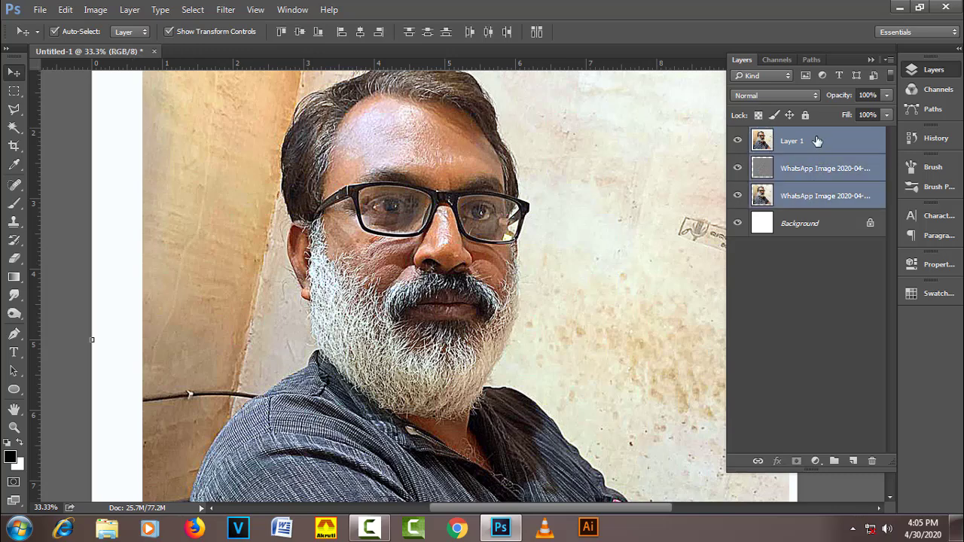
pyautogui.hotkey('ctrl', 'g')
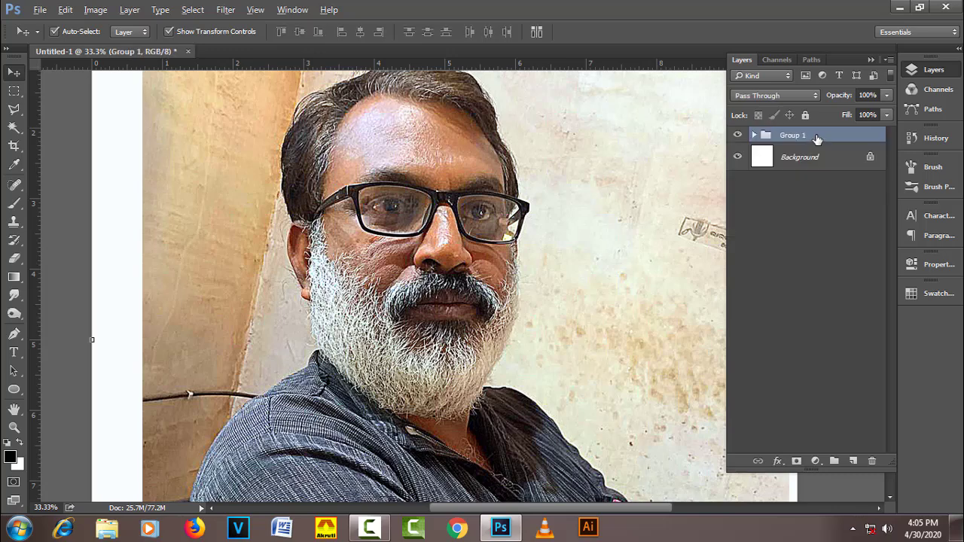
pyautogui.hotkey('ctrl', 'alt', 'shift', 'e')
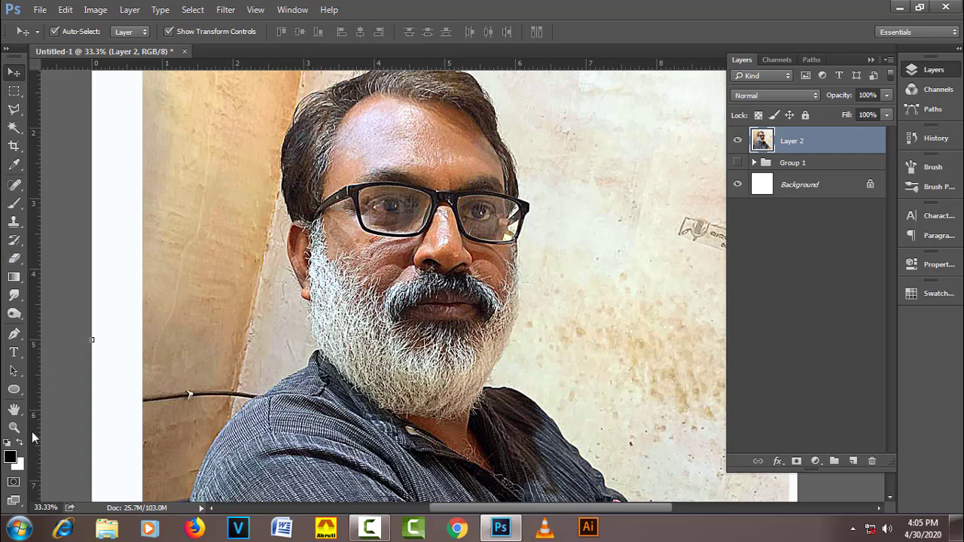
# Step: Start a pen path at the image's bottom-left corner and curve it up to the shoulder edge
pyautogui.click(15, 335)
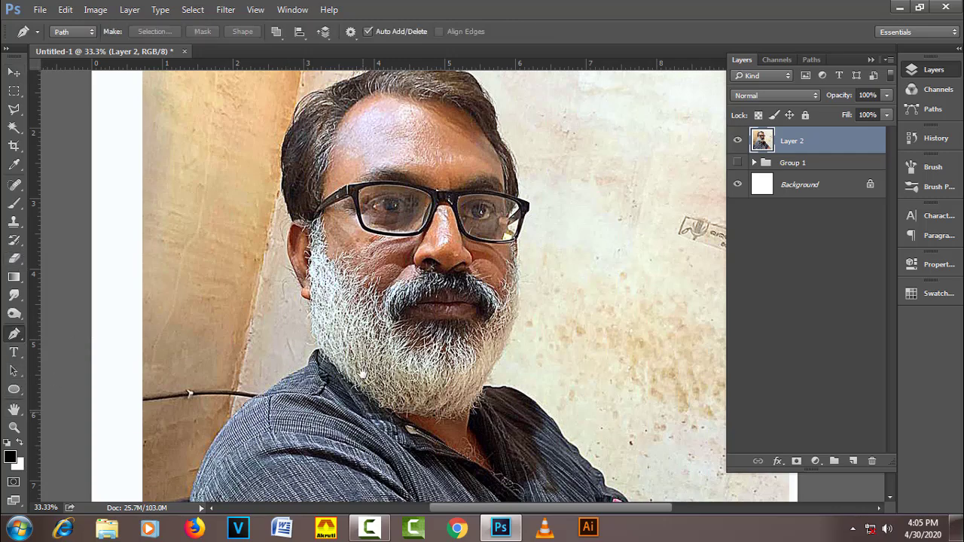
pyautogui.moveTo(286, 348); pyautogui.dragTo(376, 283)
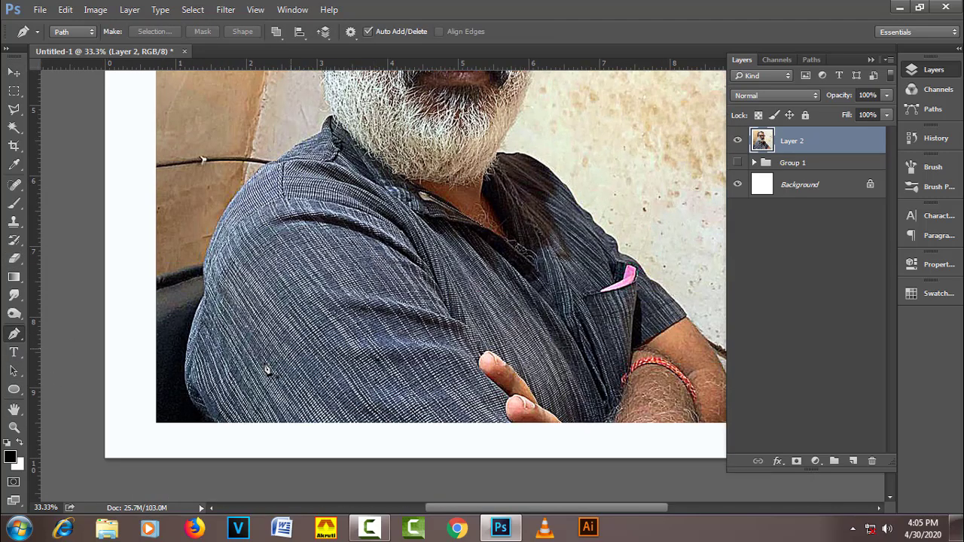
pyautogui.click(209, 425)
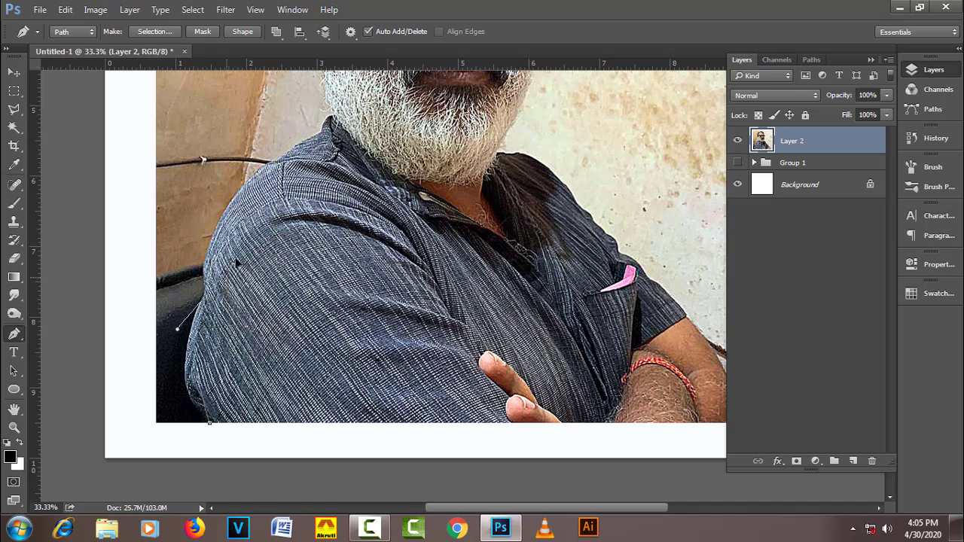
pyautogui.moveTo(236, 262); pyautogui.dragTo(255, 214)
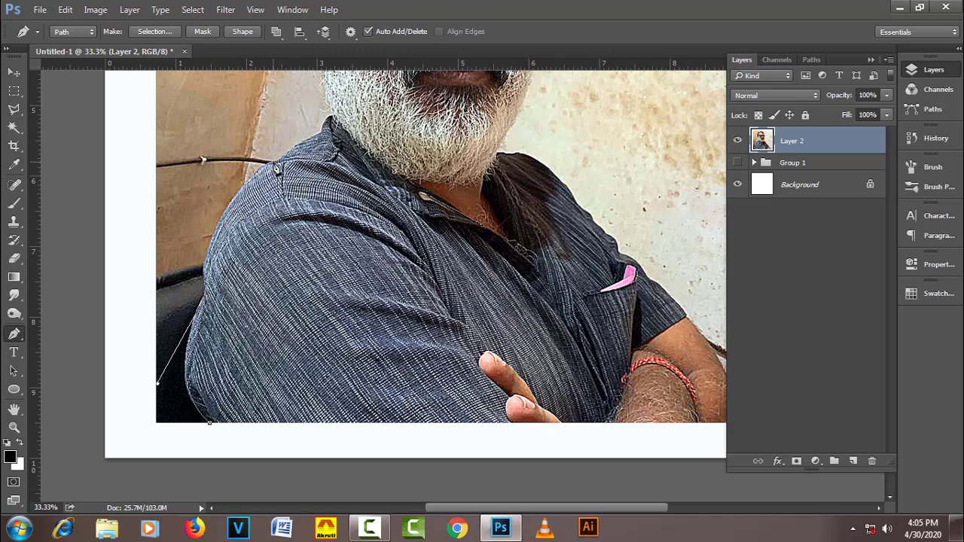
pyautogui.moveTo(349, 120); pyautogui.dragTo(357, 113)
pyautogui.scroll(2, 311, 156)
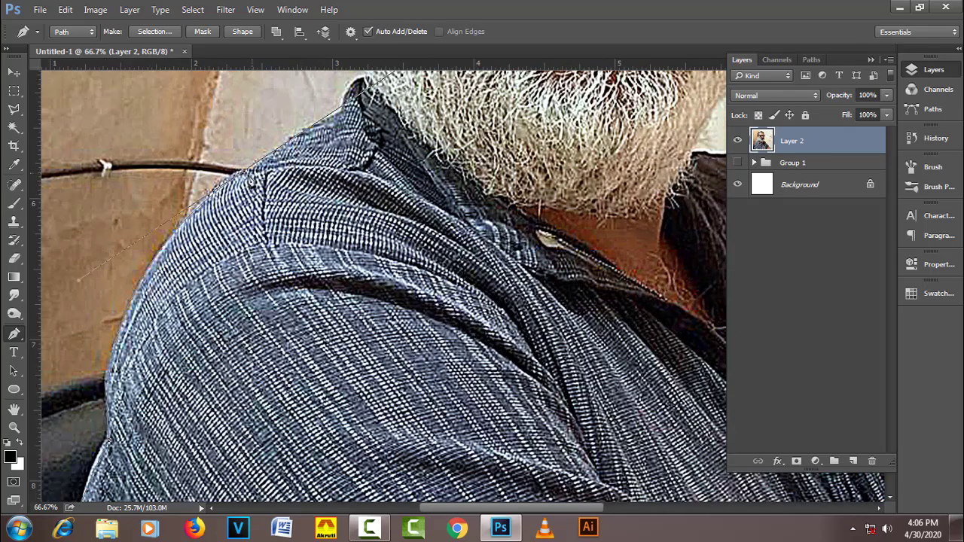
pyautogui.moveTo(248, 175)
pyautogui.mouseDown()
pyautogui.moveTo(292, 154)
pyautogui.moveTo(354, 205)
pyautogui.mouseUp()
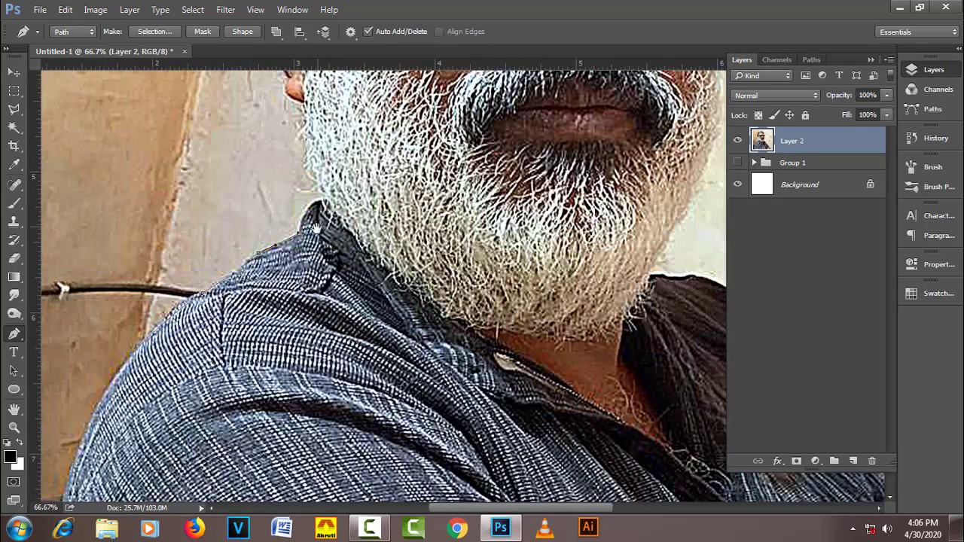
# Step: Continue the path around the ear and up along the hairline
pyautogui.moveTo(335, 158); pyautogui.dragTo(335, 230)
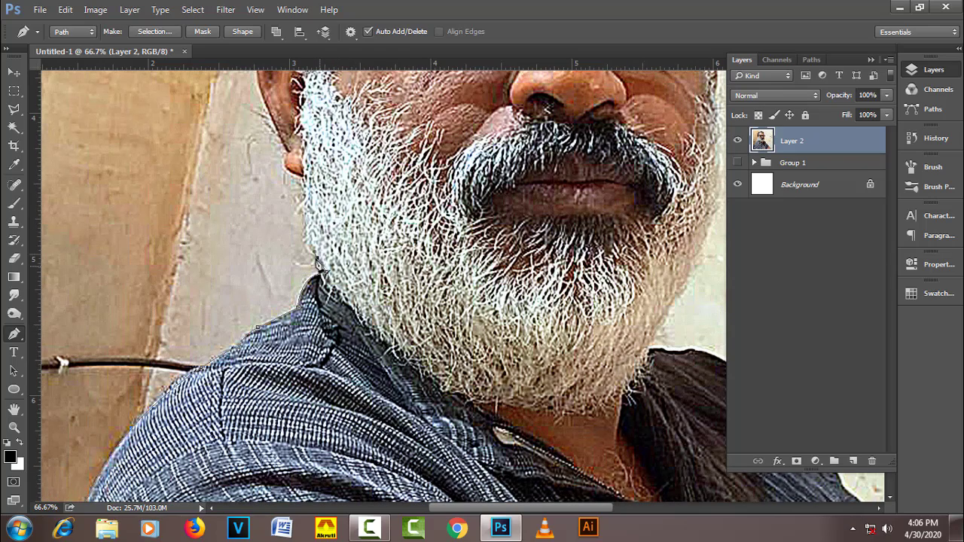
pyautogui.moveTo(304, 146); pyautogui.dragTo(295, 221)
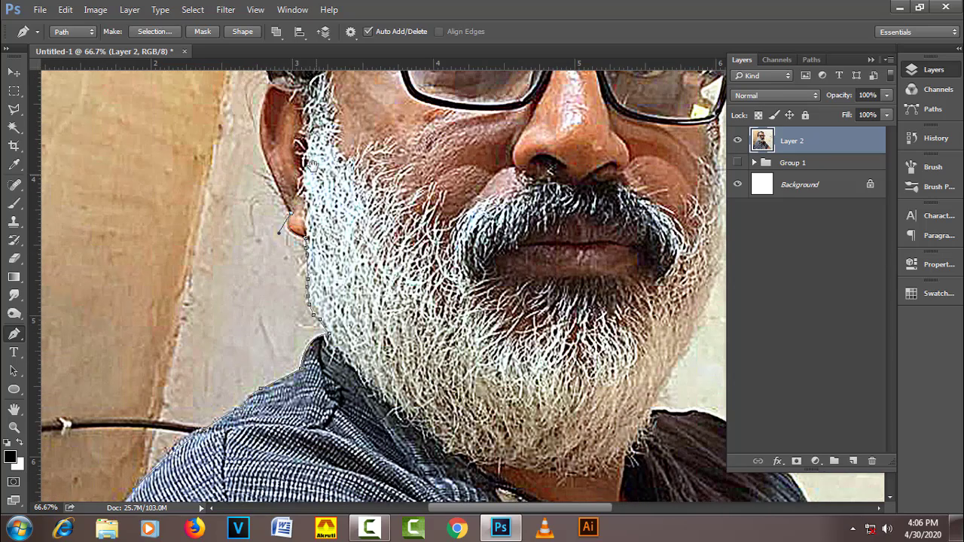
pyautogui.moveTo(311, 165); pyautogui.dragTo(300, 300)
pyautogui.moveTo(248, 253); pyautogui.dragTo(255, 219)
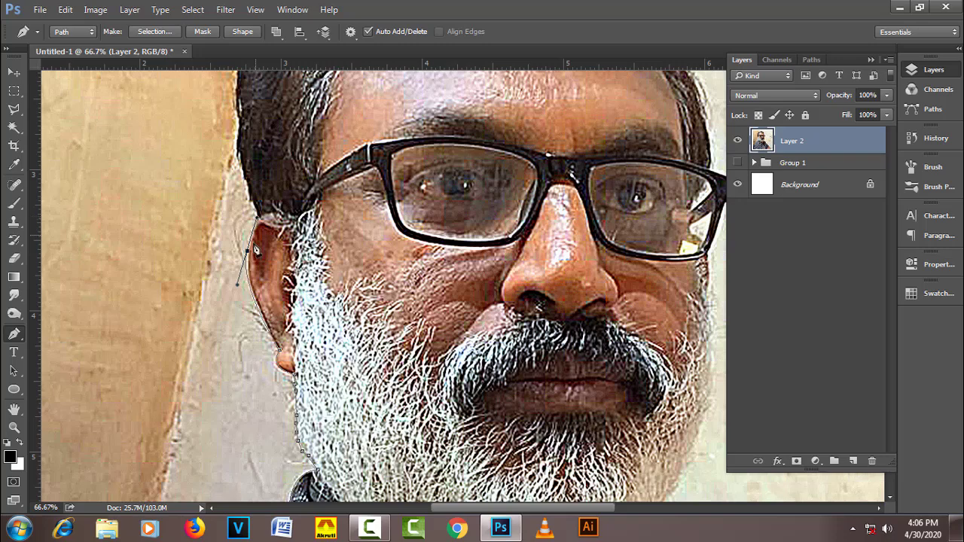
pyautogui.moveTo(296, 176); pyautogui.dragTo(254, 323)
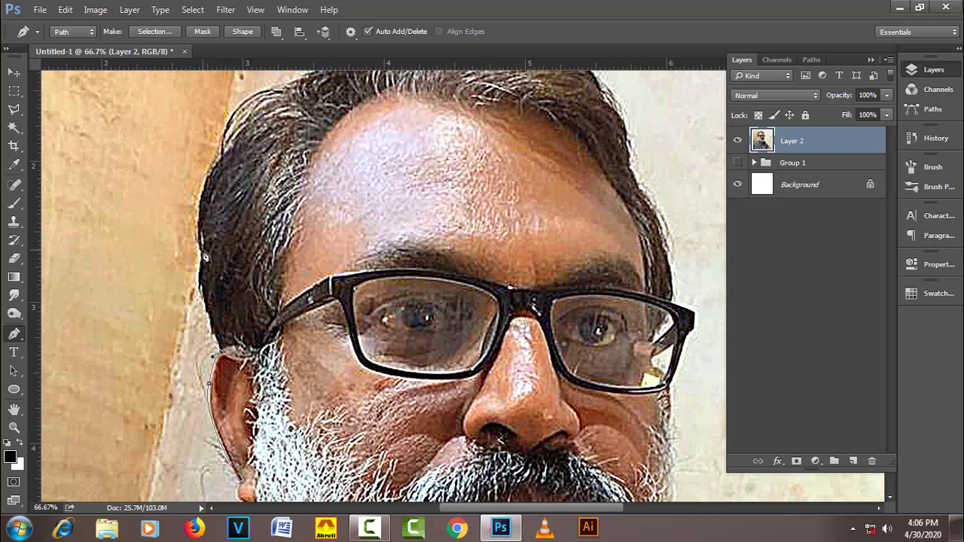
pyautogui.moveTo(197, 264)
pyautogui.mouseDown()
pyautogui.moveTo(211, 225)
pyautogui.moveTo(203, 269)
pyautogui.mouseUp()
pyautogui.moveTo(207, 224)
pyautogui.mouseDown()
pyautogui.moveTo(241, 183)
pyautogui.moveTo(339, 155)
pyautogui.moveTo(364, 116)
pyautogui.mouseUp()
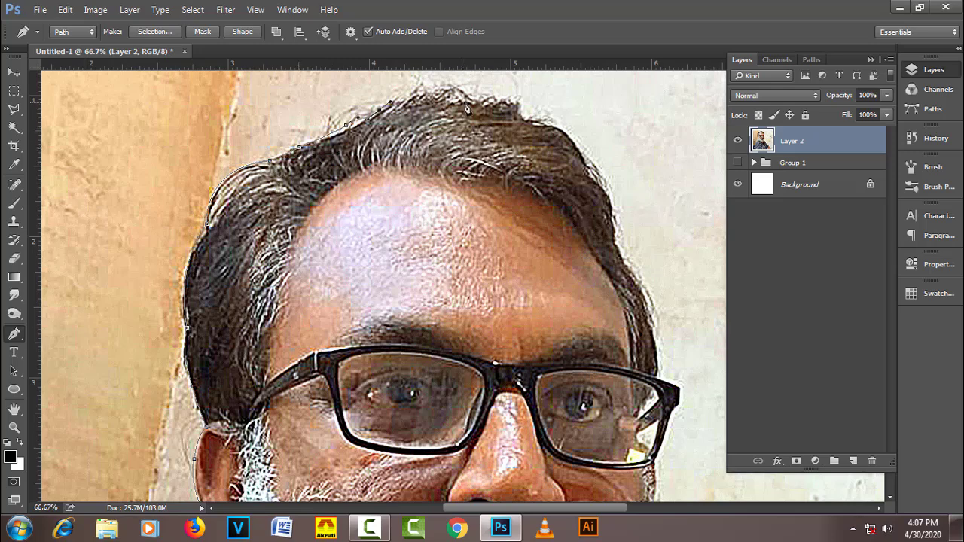
# Step: Trace the path over the top of the hair, down its right side, to the glasses corner
pyautogui.moveTo(511, 94); pyautogui.dragTo(545, 156)
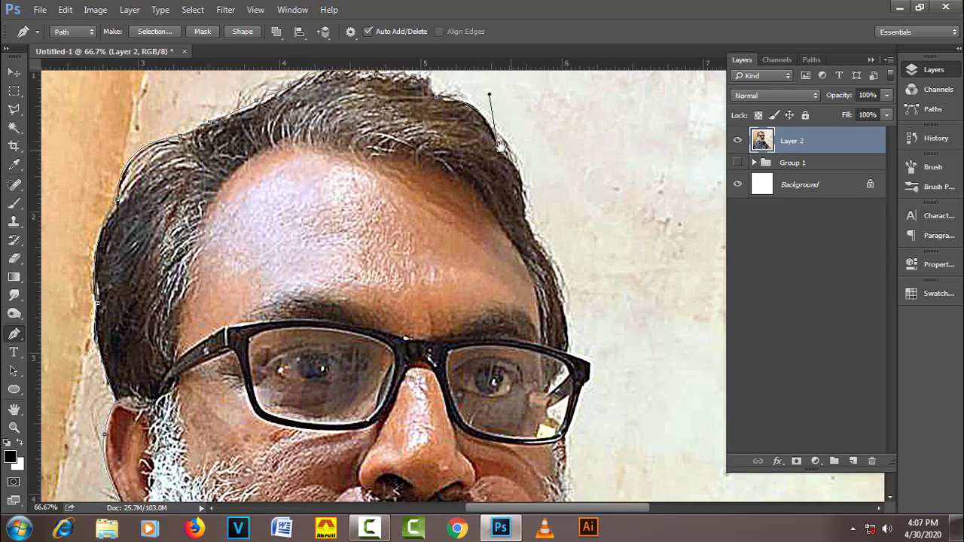
pyautogui.moveTo(592, 207); pyautogui.dragTo(412, 174)
pyautogui.moveTo(435, 206); pyautogui.dragTo(450, 248)
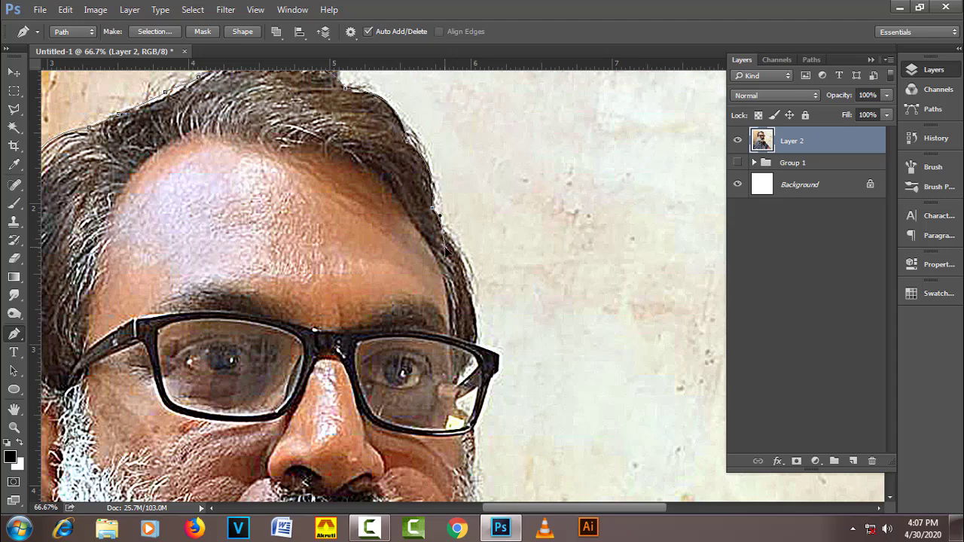
pyautogui.moveTo(478, 348); pyautogui.dragTo(494, 362)
pyautogui.hotkey('ctrl', '+')
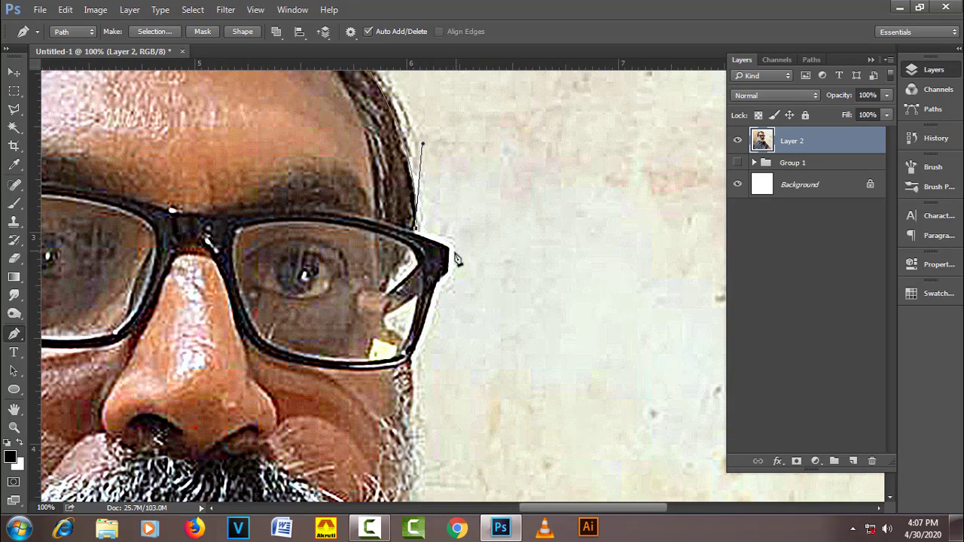
pyautogui.moveTo(450, 245); pyautogui.dragTo(452, 271)
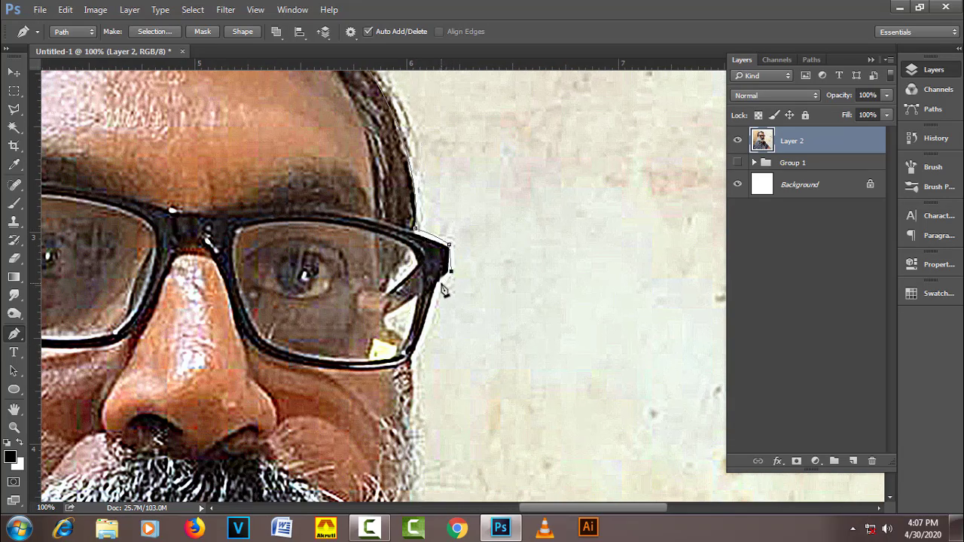
pyautogui.hotkey('ctrl', '-')
# Step: Extend the path down along the right shoulder edge
pyautogui.scroll(-3, 422, 286)
pyautogui.scroll(-2, 418, 264)
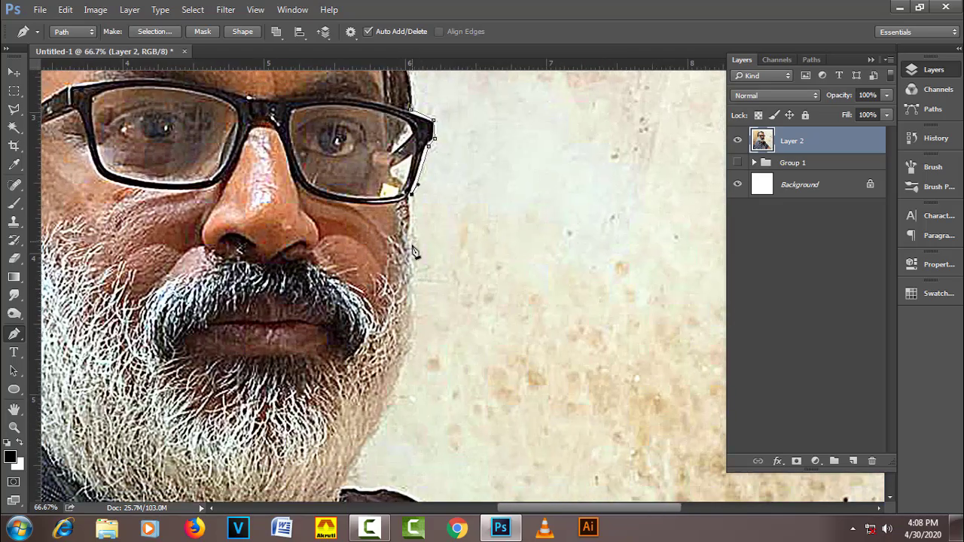
pyautogui.scroll(-2, 400, 382)
pyautogui.moveTo(383, 385)
pyautogui.mouseDown()
pyautogui.moveTo(367, 418)
pyautogui.moveTo(309, 244)
pyautogui.mouseUp()
pyautogui.moveTo(389, 282); pyautogui.dragTo(425, 338)
pyautogui.moveTo(468, 383)
pyautogui.mouseDown()
pyautogui.moveTo(390, 282)
pyautogui.moveTo(433, 366)
pyautogui.moveTo(511, 422)
pyautogui.moveTo(392, 276)
pyautogui.mouseUp()
pyautogui.click(385, 269)
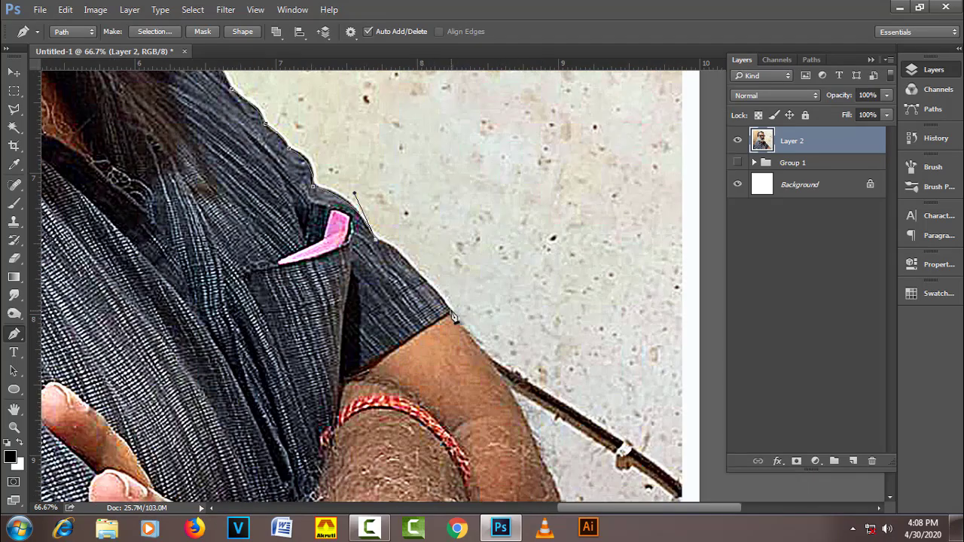
# Step: Finish the path down the arm, ending at the arm's lower edge
pyautogui.moveTo(448, 320); pyautogui.dragTo(387, 217)
pyautogui.moveTo(501, 420); pyautogui.dragTo(508, 462)
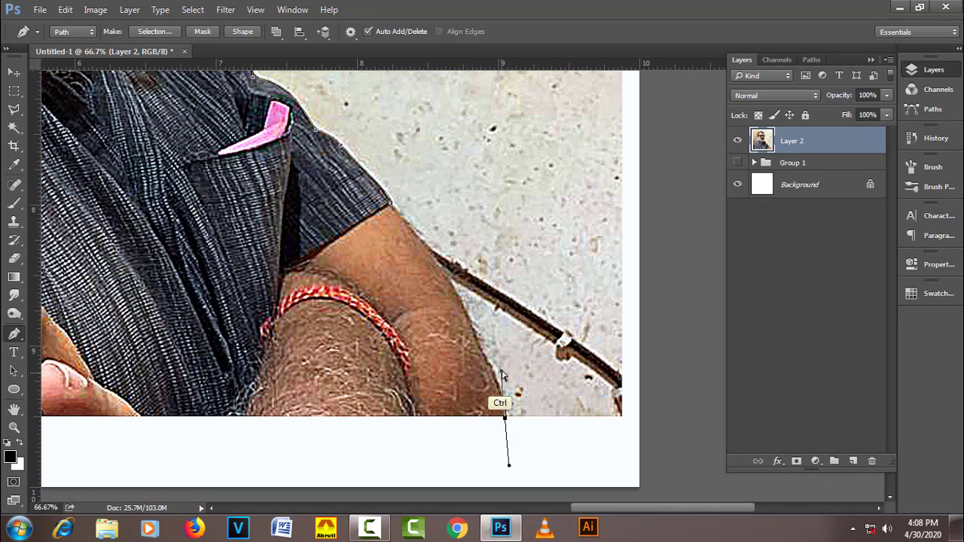
pyautogui.moveTo(319, 435); pyautogui.dragTo(386, 425)
pyautogui.scroll(-1, 409, 317)
pyautogui.hscroll(-5, 409, 316)
pyautogui.hscroll(-5, 208, 366)
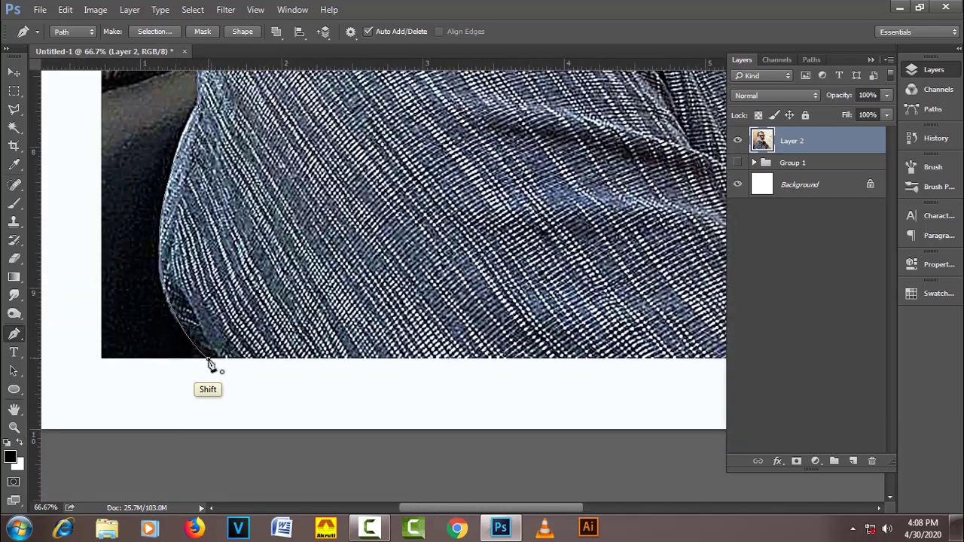
pyautogui.rightClick(402, 128)
# Step: Mask Layer 2 to the traced outline and add a grey Solid Color fill layer behind it
pyautogui.press('Escape')
pyautogui.click(796, 461)
pyautogui.click(836, 168)
pyautogui.click(815, 461)
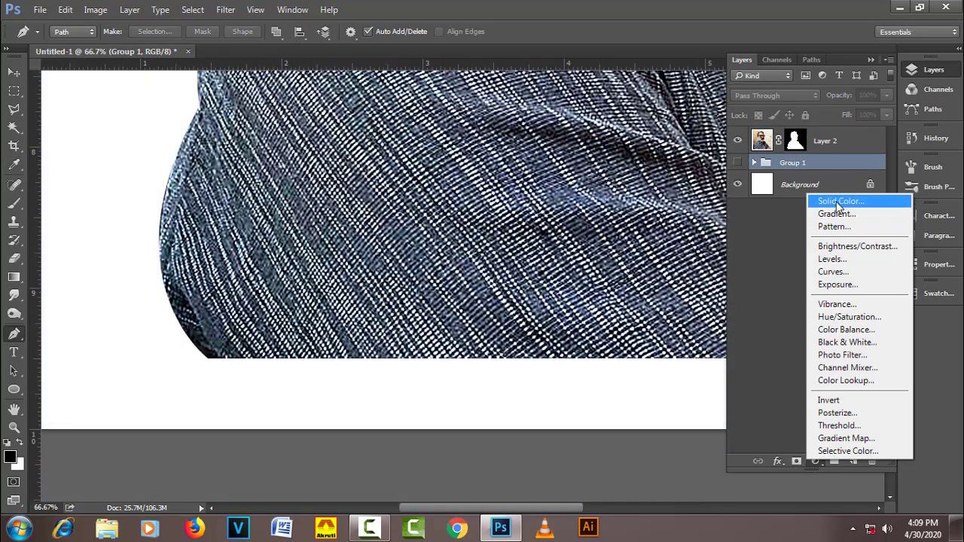
pyautogui.click(831, 200)
pyautogui.click(861, 179)
# Step: Fit the image in view and permanently apply Layer 2's mask
pyautogui.hotkey('ctrl', '0')
pyautogui.click(829, 140)
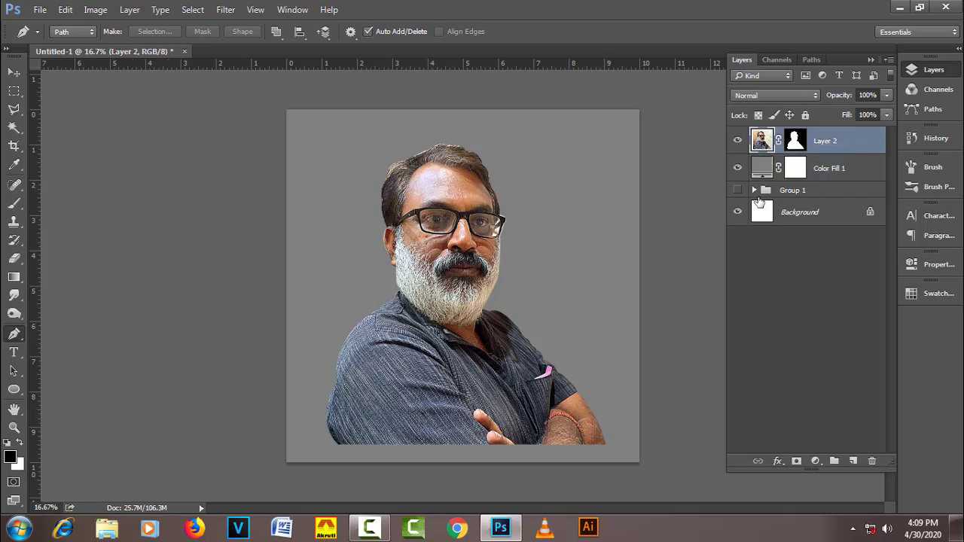
pyautogui.click(754, 190)
pyautogui.rightClick(794, 140)
pyautogui.click(829, 180)
# Step: Crop the canvas wider on both sides and scale the man down to about 95%
pyautogui.press('c')
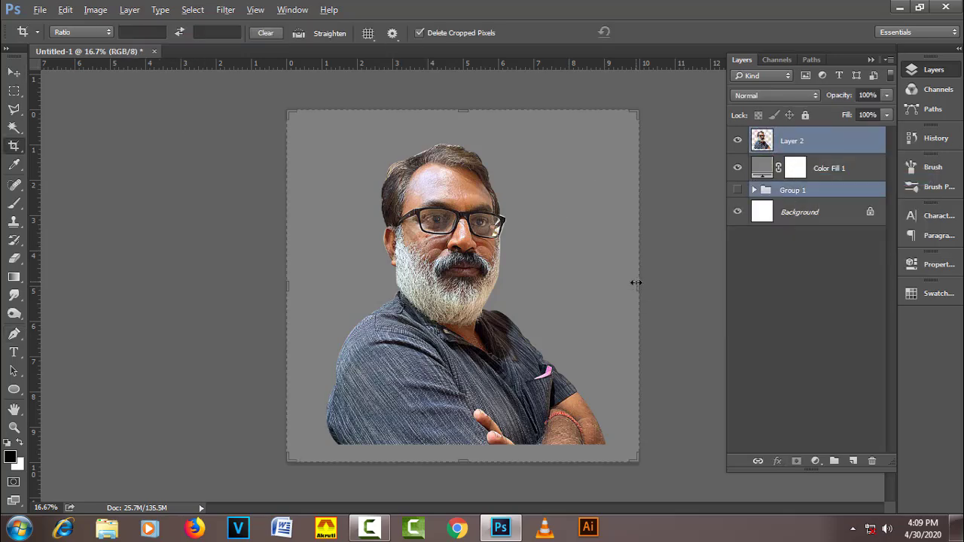
pyautogui.moveTo(635, 279); pyautogui.dragTo(704, 279)
pyautogui.moveTo(221, 286); pyautogui.dragTo(226, 286)
pyautogui.click(653, 32)
pyautogui.press('v')
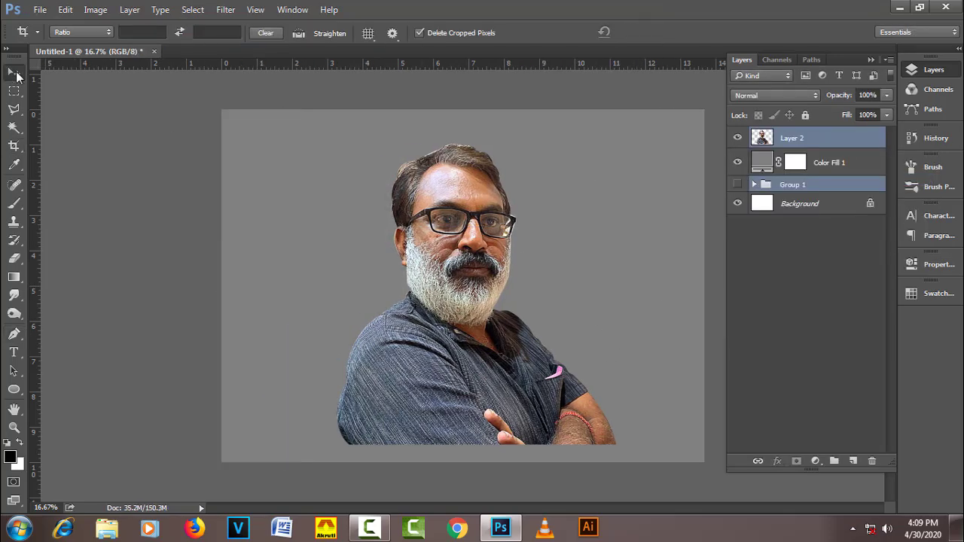
pyautogui.hotkey('ctrl', 't')
pyautogui.moveTo(650, 458); pyautogui.dragTo(640, 446)
pyautogui.press('Return')
pyautogui.click(818, 140)
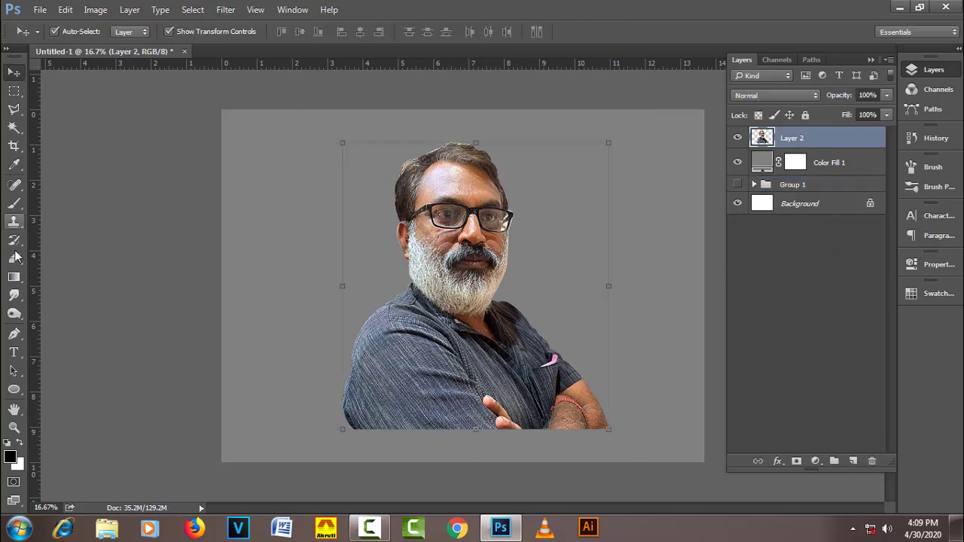
pyautogui.click(13, 295)
# Step: Smudge the shirt's lower-left and bottom edges, shrinking the brush from 150 to 80
pyautogui.scroll(1, 471, 421)
pyautogui.scroll(1, 487, 428)
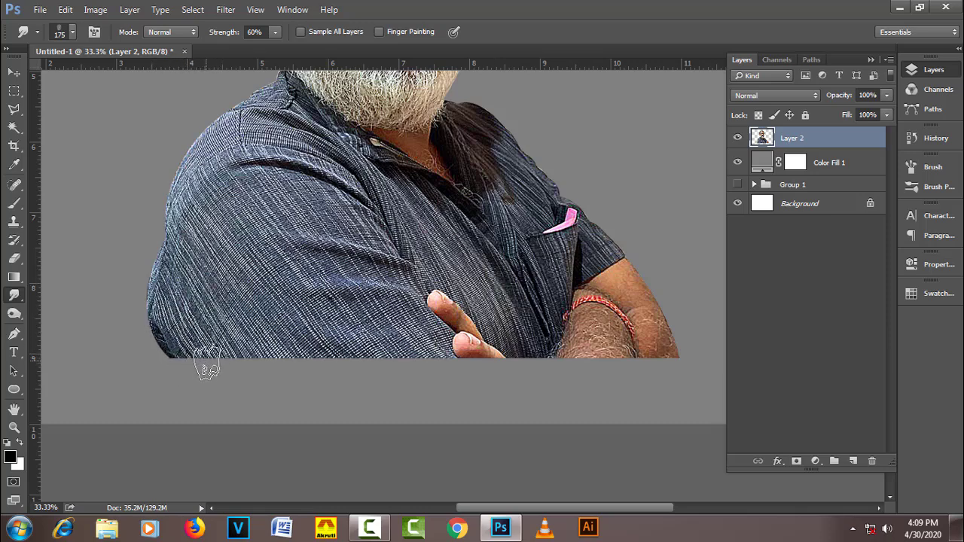
pyautogui.press('[')
pyautogui.moveTo(208, 360)
pyautogui.mouseDown()
pyautogui.moveTo(190, 313)
pyautogui.moveTo(204, 349)
pyautogui.moveTo(166, 307)
pyautogui.moveTo(158, 319)
pyautogui.moveTo(153, 271)
pyautogui.mouseUp()
pyautogui.press('[')
pyautogui.press('[')
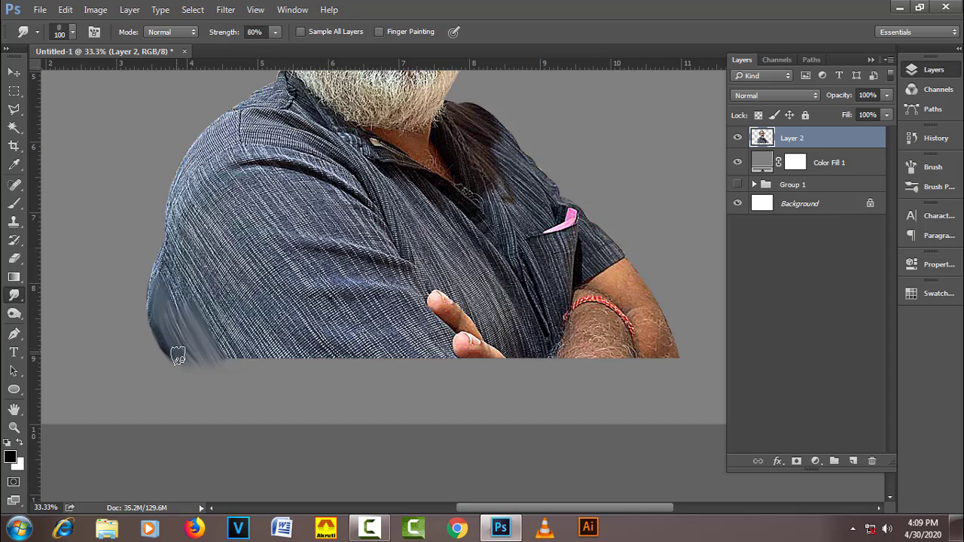
pyautogui.moveTo(153, 316)
pyautogui.mouseDown()
pyautogui.moveTo(148, 305)
pyautogui.moveTo(118, 314)
pyautogui.moveTo(135, 306)
pyautogui.mouseUp()
pyautogui.press('[')
pyautogui.moveTo(219, 330)
pyautogui.mouseDown()
pyautogui.moveTo(281, 357)
pyautogui.moveTo(295, 340)
pyautogui.moveTo(335, 338)
pyautogui.mouseUp()
# Step: Blend the shirt's lower-left and lower-right edges into the grey background
pyautogui.press('[')
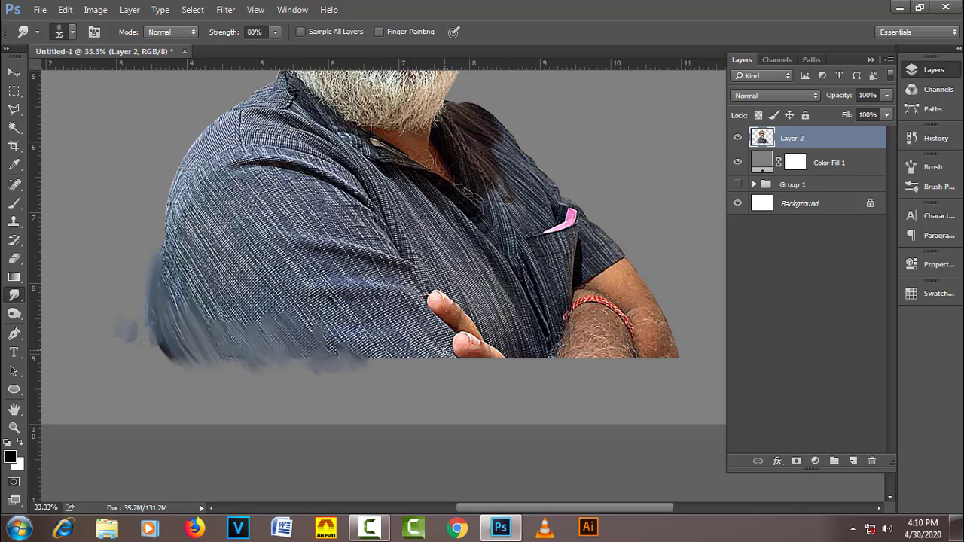
pyautogui.press(']')
pyautogui.press(']')
pyautogui.press(']')
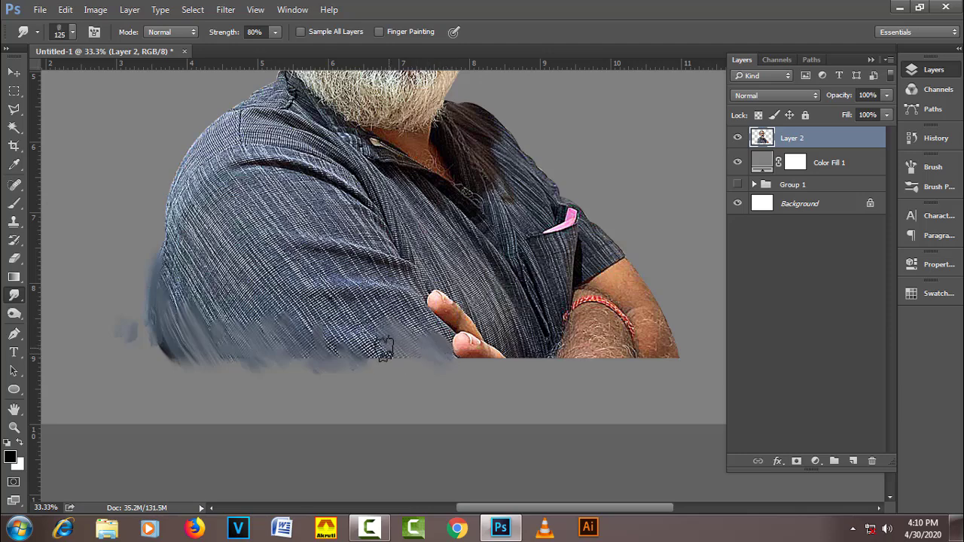
pyautogui.press('[')
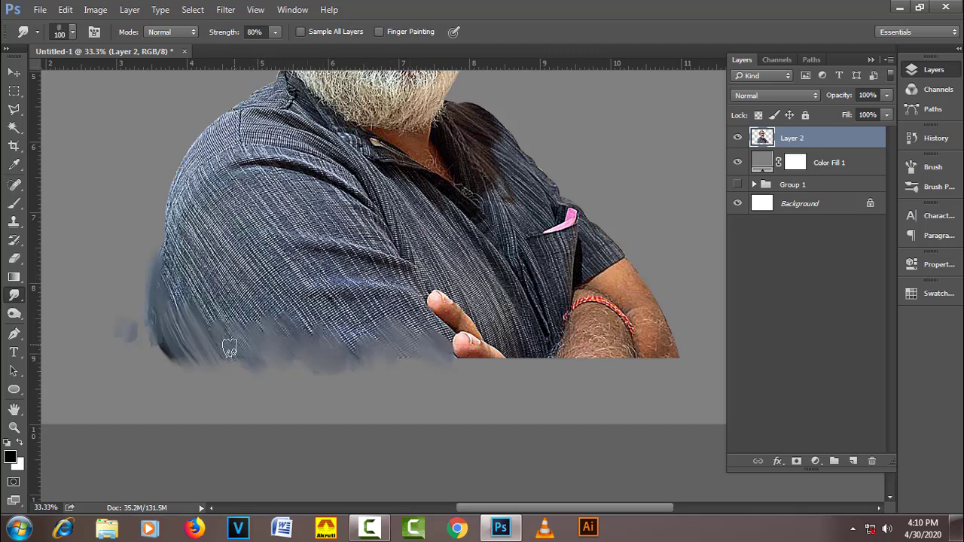
pyautogui.press('[')
pyautogui.moveTo(196, 342)
pyautogui.mouseDown()
pyautogui.moveTo(143, 346)
pyautogui.moveTo(224, 361)
pyautogui.mouseUp()
pyautogui.press('[')
pyautogui.press('[')
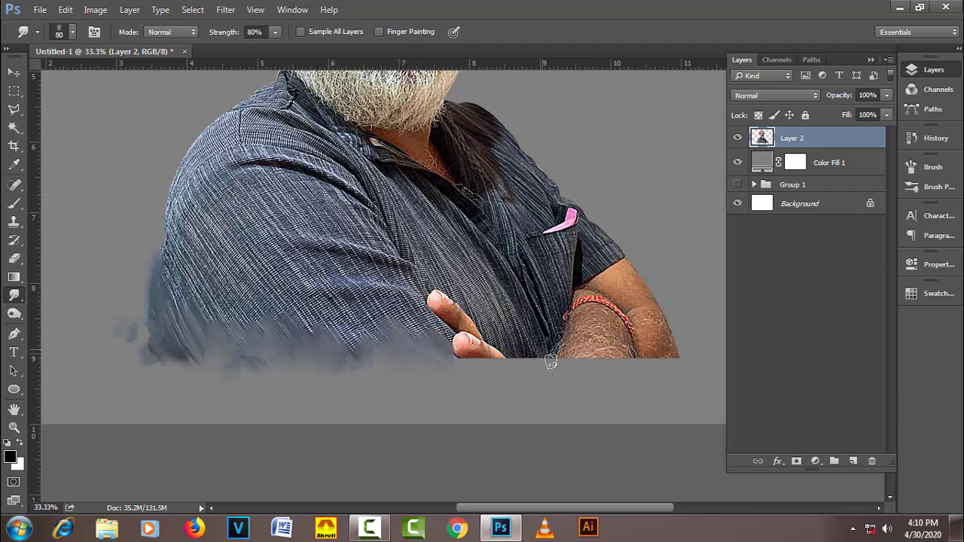
pyautogui.moveTo(551, 363)
pyautogui.mouseDown()
pyautogui.moveTo(520, 356)
pyautogui.moveTo(478, 365)
pyautogui.moveTo(678, 360)
pyautogui.moveTo(663, 368)
pyautogui.mouseUp()
# Step: Smudge the forearm's lower edge, upper sleeve and upper-left shoulder into painterly streaks
pyautogui.press(']')
pyautogui.press(']')
pyautogui.press(']')
pyautogui.press('[')
pyautogui.press('[')
pyautogui.press('[')
pyautogui.moveTo(279, 235); pyautogui.dragTo(418, 268)
pyautogui.moveTo(369, 218)
pyautogui.mouseDown()
pyautogui.moveTo(252, 167)
pyautogui.moveTo(316, 218)
pyautogui.moveTo(364, 235)
pyautogui.moveTo(301, 226)
pyautogui.moveTo(339, 316)
pyautogui.moveTo(307, 253)
pyautogui.moveTo(399, 287)
pyautogui.moveTo(364, 288)
pyautogui.moveTo(372, 287)
pyautogui.moveTo(386, 331)
pyautogui.mouseUp()
pyautogui.press('[')
pyautogui.press('[')
pyautogui.press(']')
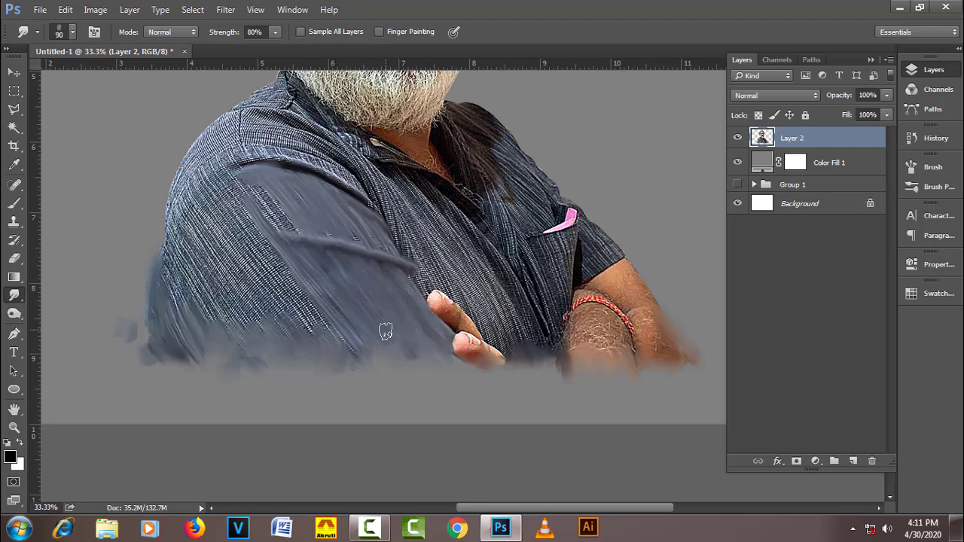
pyautogui.moveTo(309, 235)
pyautogui.mouseDown()
pyautogui.moveTo(195, 203)
pyautogui.moveTo(153, 233)
pyautogui.mouseUp()
pyautogui.press(']')
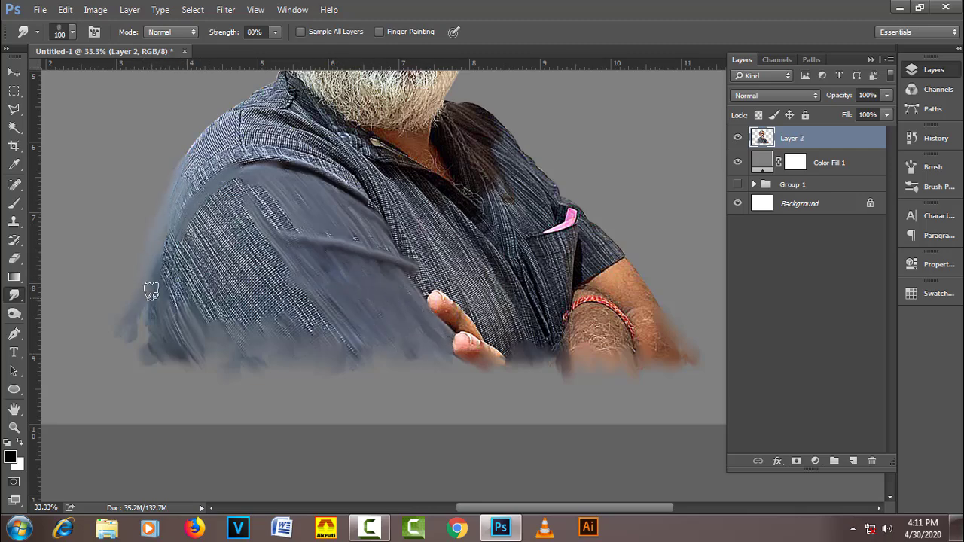
pyautogui.press('[')
pyautogui.press('[')
pyautogui.press('[')
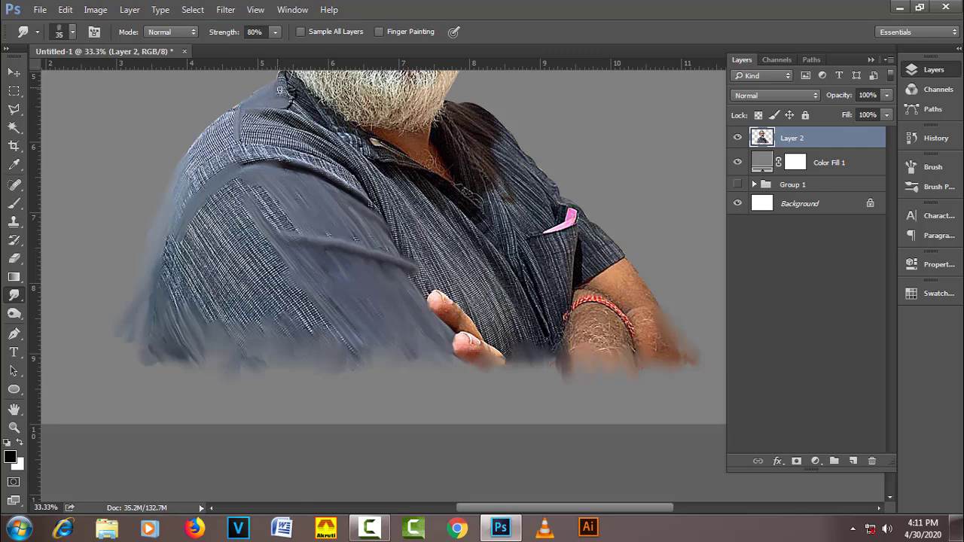
# Step: Smudge the shoulder near the collar and the lower-left shoulder at brush size 50-60
pyautogui.scroll(2, 279, 89)
pyautogui.press(']')
pyautogui.moveTo(193, 183)
pyautogui.mouseDown()
pyautogui.moveTo(184, 238)
pyautogui.moveTo(323, 219)
pyautogui.mouseUp()
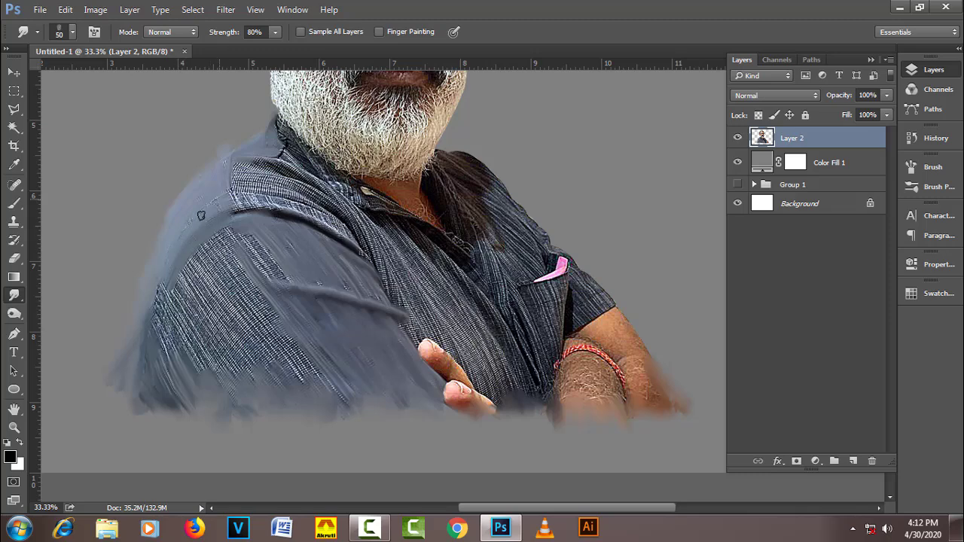
pyautogui.press(']')
pyautogui.press(']')
pyautogui.press(']')
pyautogui.press(']')
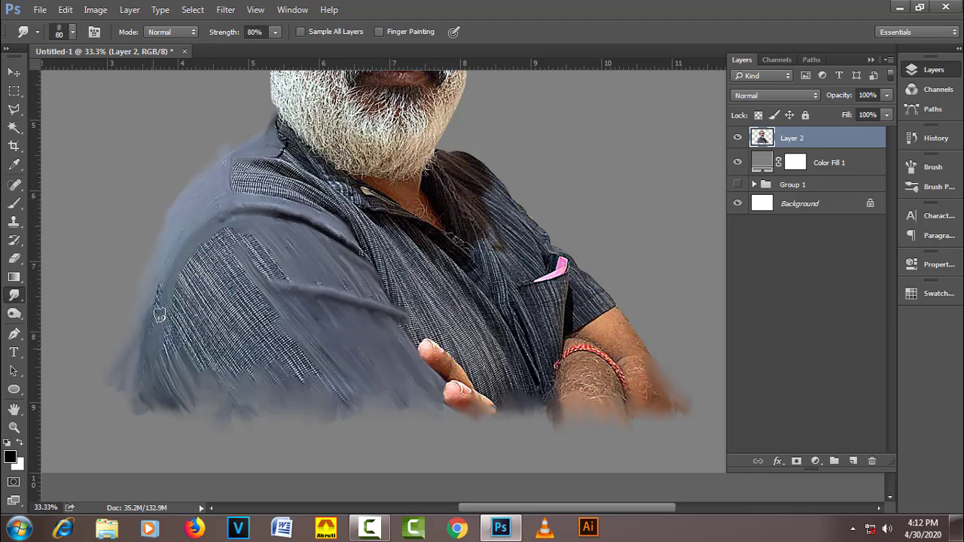
pyautogui.moveTo(162, 302); pyautogui.dragTo(299, 365)
pyautogui.moveTo(219, 234); pyautogui.dragTo(271, 322)
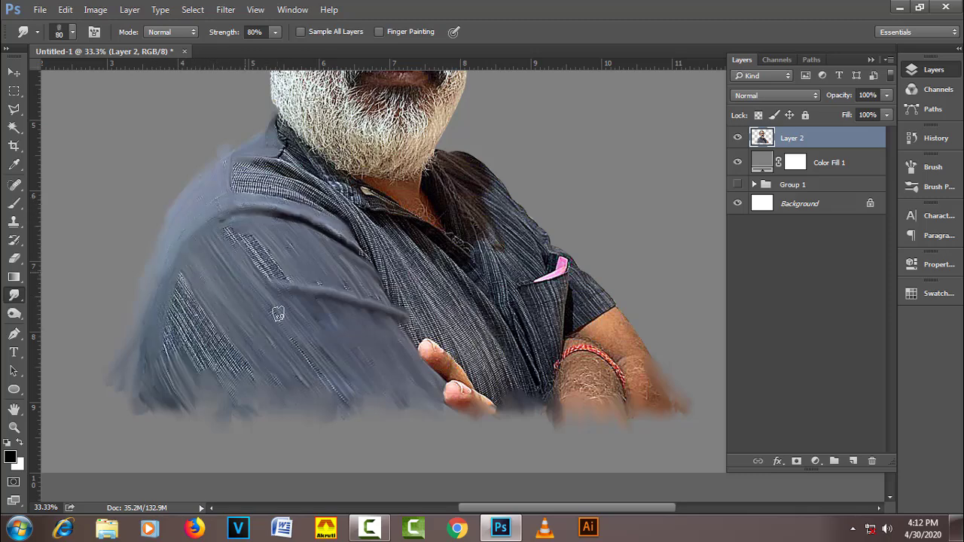
# Step: Smooth the dense lower shoulder, shirt near the arm, and collar and neck texture
pyautogui.press('[')
pyautogui.press(']')
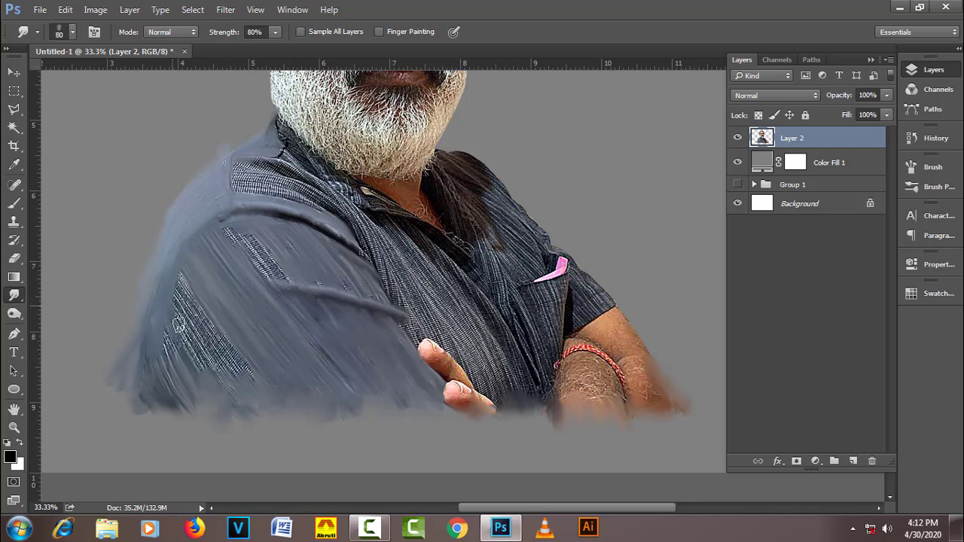
pyautogui.moveTo(202, 284)
pyautogui.mouseDown()
pyautogui.moveTo(239, 430)
pyautogui.moveTo(157, 404)
pyautogui.mouseUp()
pyautogui.press('[')
pyautogui.moveTo(226, 226); pyautogui.dragTo(246, 232)
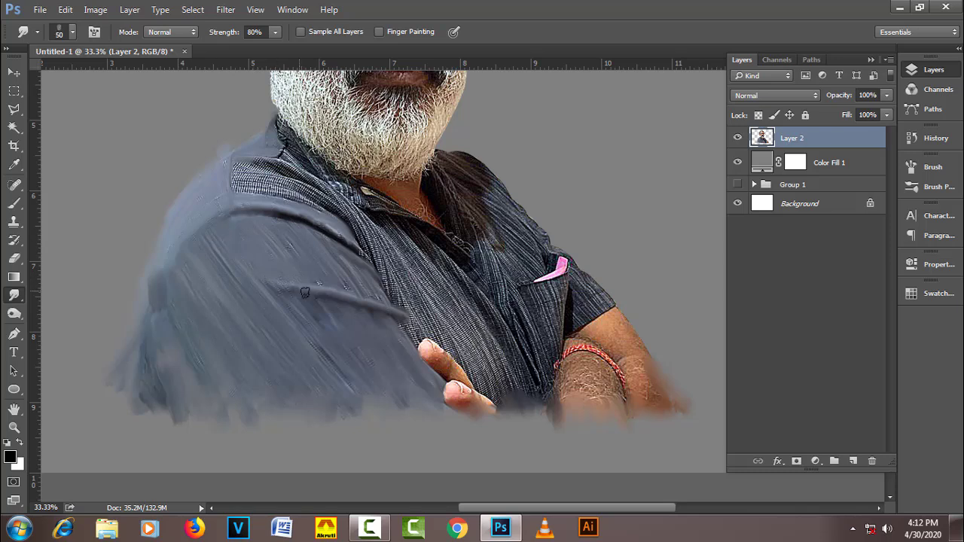
pyautogui.moveTo(305, 292); pyautogui.dragTo(323, 254)
pyautogui.press('[')
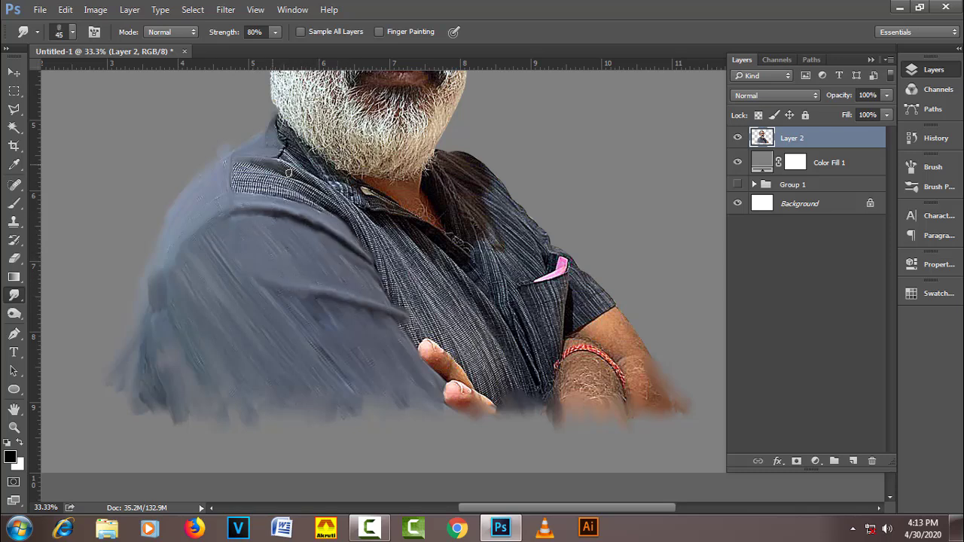
pyautogui.press('[')
pyautogui.moveTo(288, 173); pyautogui.dragTo(361, 186)
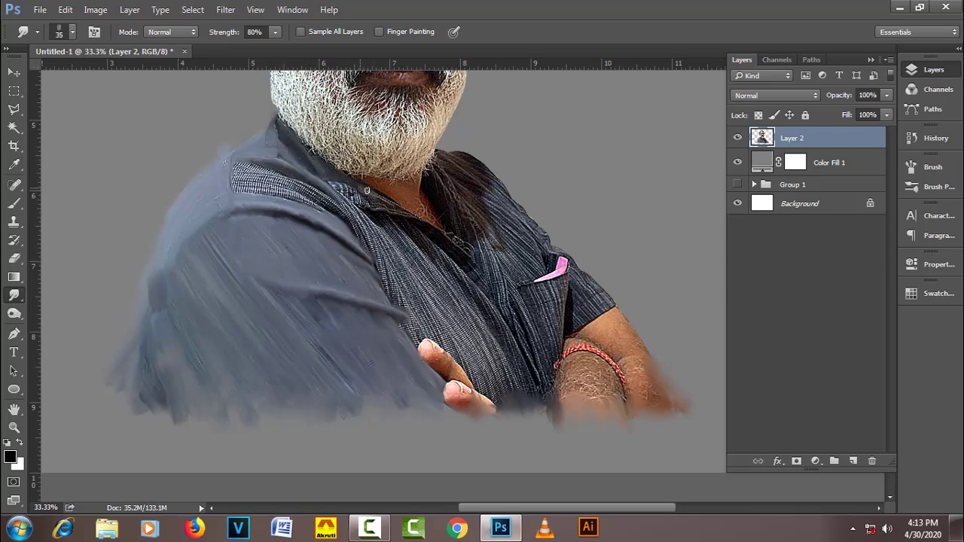
pyautogui.press(']')
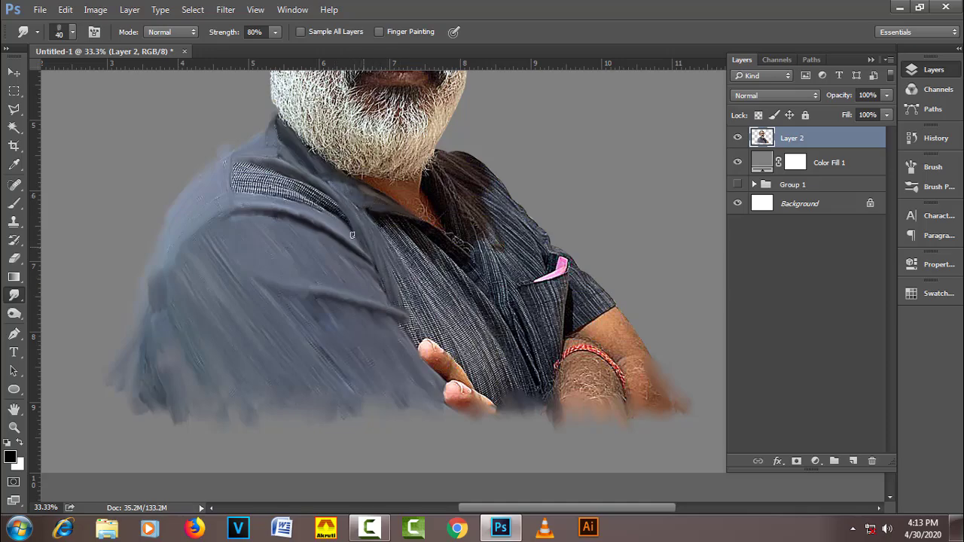
# Step: Rotate the view about 85° and smudge away the collar stripes along the shirt edge
pyautogui.press('r')
pyautogui.moveTo(256, 225); pyautogui.dragTo(16, 296)
pyautogui.click(17, 295)
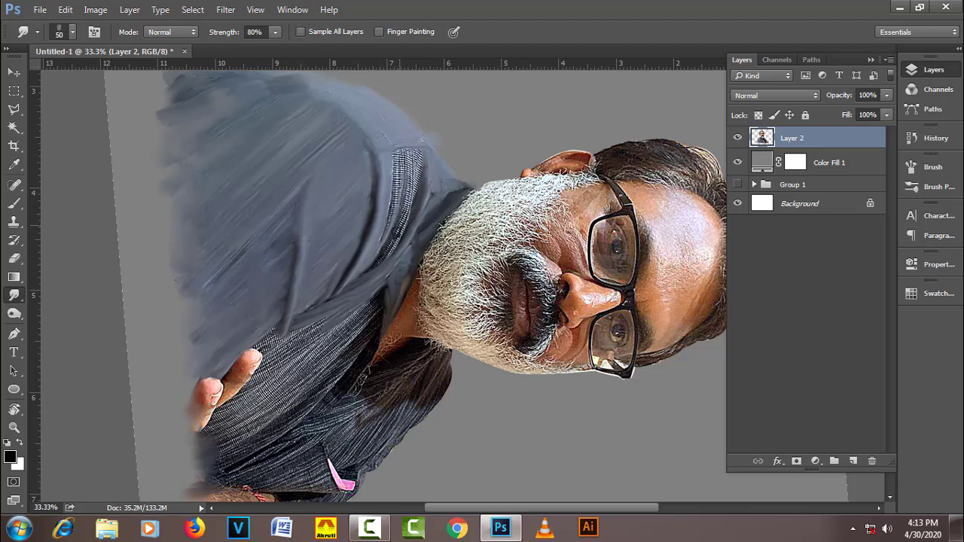
pyautogui.moveTo(380, 260); pyautogui.dragTo(413, 175)
pyautogui.moveTo(400, 214)
pyautogui.mouseDown()
pyautogui.moveTo(409, 156)
pyautogui.moveTo(393, 230)
pyautogui.mouseUp()
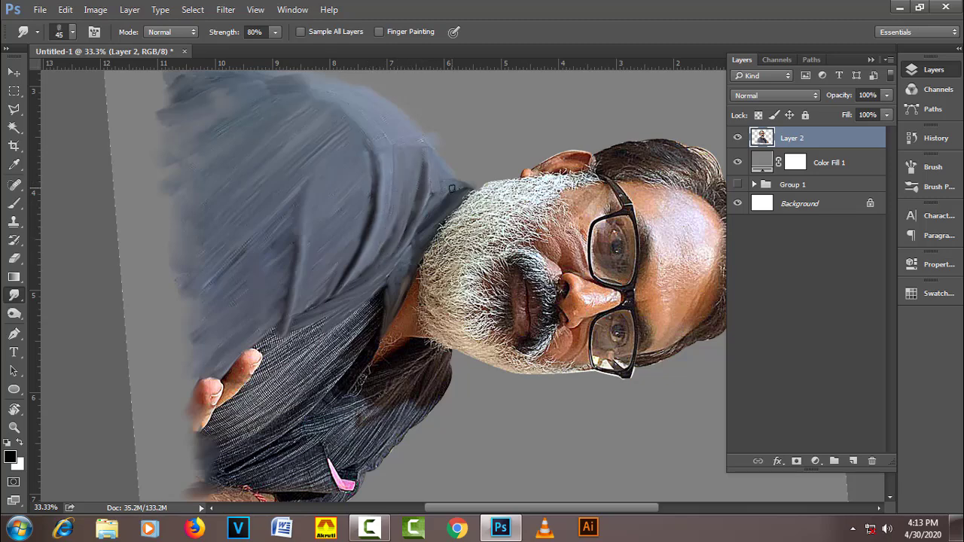
# Step: Smooth the shirt around the hand and the remaining striped shirt area with a resized smudge brush
pyautogui.press('[')
pyautogui.press(']')
pyautogui.moveTo(268, 341)
pyautogui.mouseDown()
pyautogui.moveTo(218, 405)
pyautogui.moveTo(279, 387)
pyautogui.moveTo(258, 390)
pyautogui.moveTo(268, 418)
pyautogui.moveTo(247, 447)
pyautogui.moveTo(331, 377)
pyautogui.moveTo(379, 316)
pyautogui.moveTo(335, 355)
pyautogui.moveTo(338, 323)
pyautogui.moveTo(301, 370)
pyautogui.moveTo(314, 375)
pyautogui.moveTo(298, 336)
pyautogui.mouseUp()
pyautogui.press('[')
pyautogui.press('[')
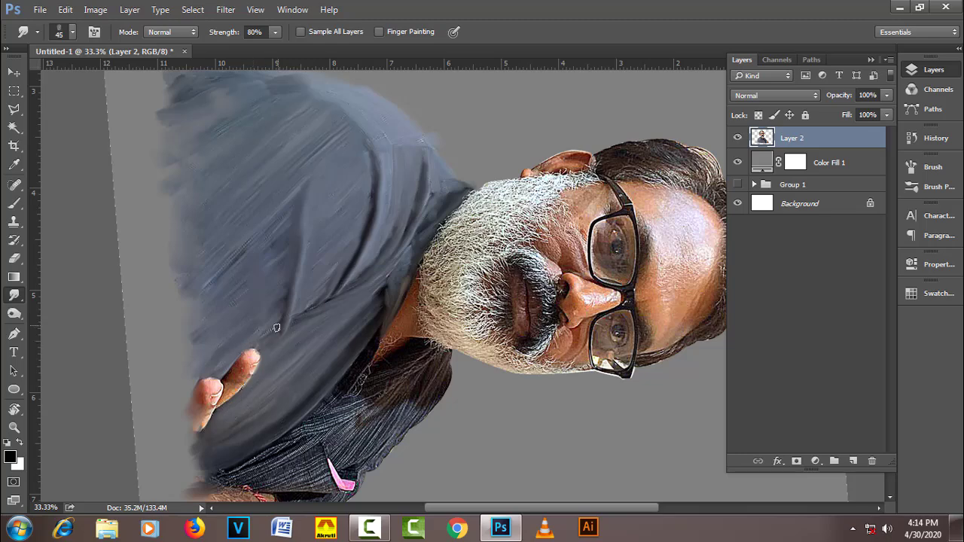
pyautogui.press(']')
pyautogui.press(']')
pyautogui.moveTo(375, 355)
pyautogui.mouseDown()
pyautogui.moveTo(379, 419)
pyautogui.moveTo(409, 394)
pyautogui.moveTo(442, 393)
pyautogui.moveTo(380, 460)
pyautogui.mouseUp()
pyautogui.press(']')
pyautogui.press(']')
# Step: Rotate the view again and smear the shirt, pink pocket edge and dark hair edge
pyautogui.press('[')
pyautogui.press('[')
pyautogui.press('[')
pyautogui.press(']')
pyautogui.moveTo(248, 467)
pyautogui.mouseDown()
pyautogui.moveTo(279, 452)
pyautogui.moveTo(254, 473)
pyautogui.moveTo(366, 405)
pyautogui.moveTo(377, 387)
pyautogui.moveTo(211, 311)
pyautogui.mouseUp()
pyautogui.press('r')
pyautogui.press('[')
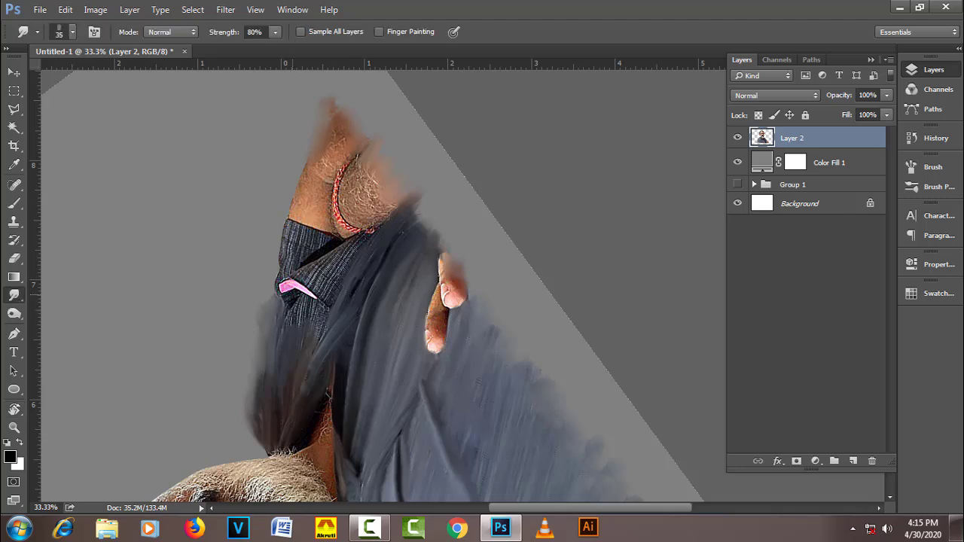
pyautogui.press(']')
pyautogui.moveTo(278, 283); pyautogui.dragTo(294, 315)
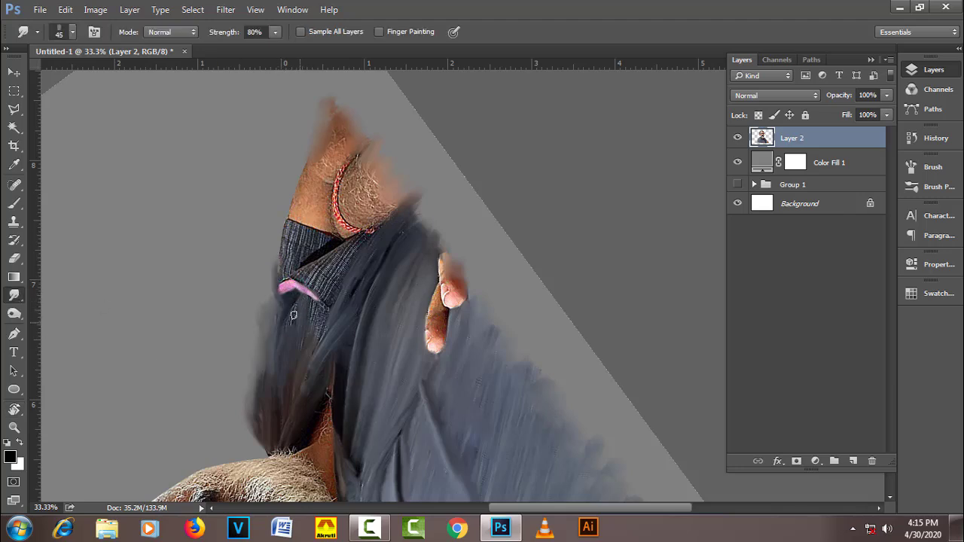
pyautogui.moveTo(268, 391); pyautogui.dragTo(323, 317)
# Step: Blend the checked collar into the dark shirt and softly smear the forearm skin
pyautogui.press('[')
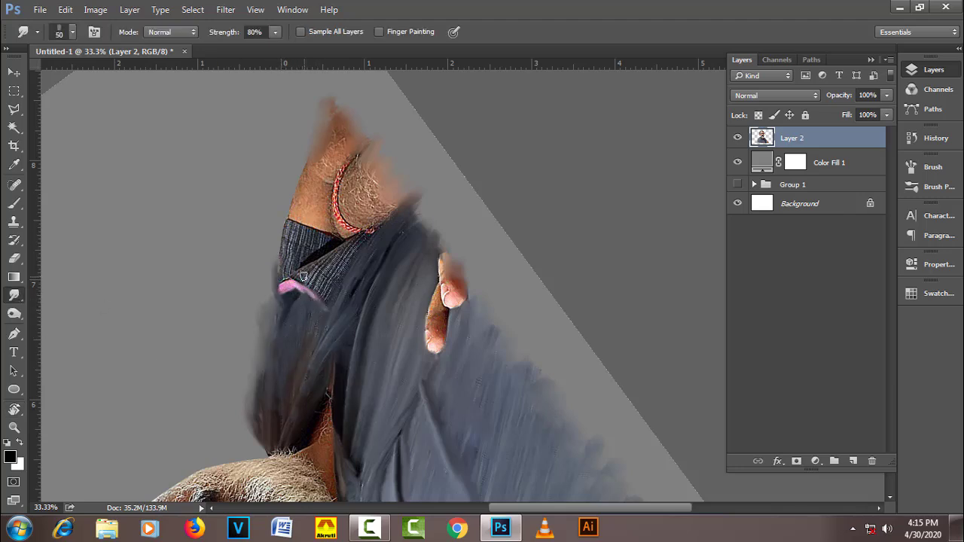
pyautogui.moveTo(303, 276); pyautogui.dragTo(346, 267)
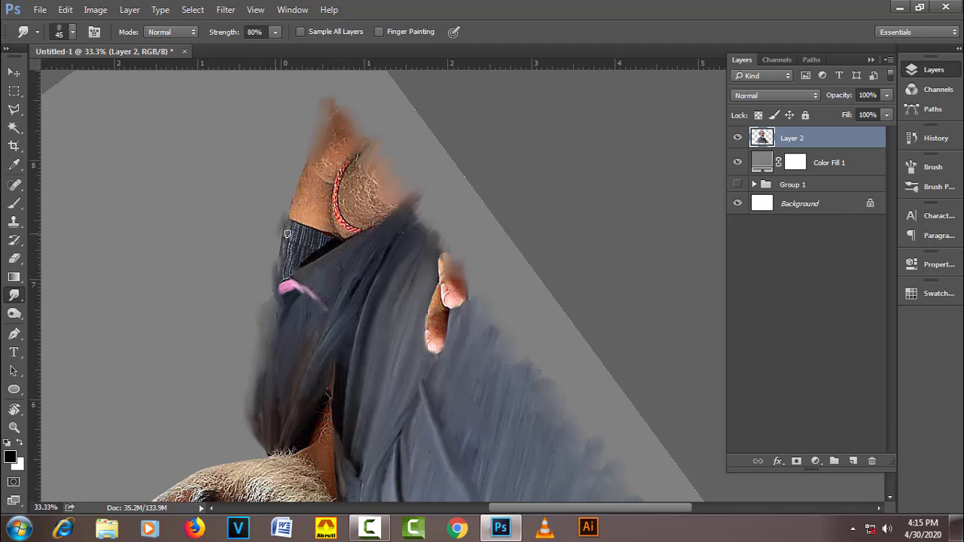
pyautogui.moveTo(287, 234)
pyautogui.mouseDown()
pyautogui.moveTo(299, 239)
pyautogui.moveTo(347, 96)
pyautogui.mouseUp()
pyautogui.press(']')
pyautogui.press(']')
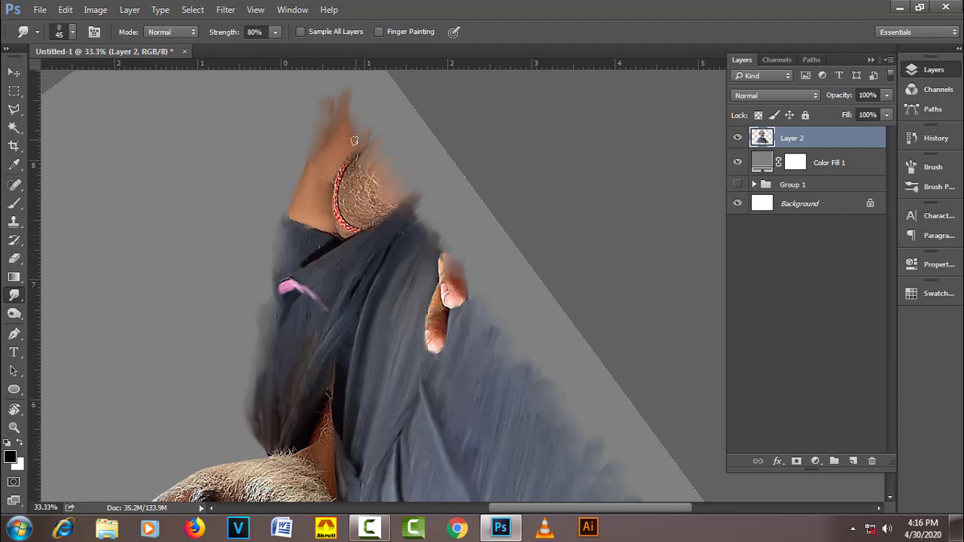
pyautogui.moveTo(354, 141)
pyautogui.mouseDown()
pyautogui.moveTo(299, 193)
pyautogui.moveTo(358, 207)
pyautogui.mouseUp()
pyautogui.press(']')
pyautogui.press(']')
pyautogui.press(']')
pyautogui.press('[')
pyautogui.press('[')
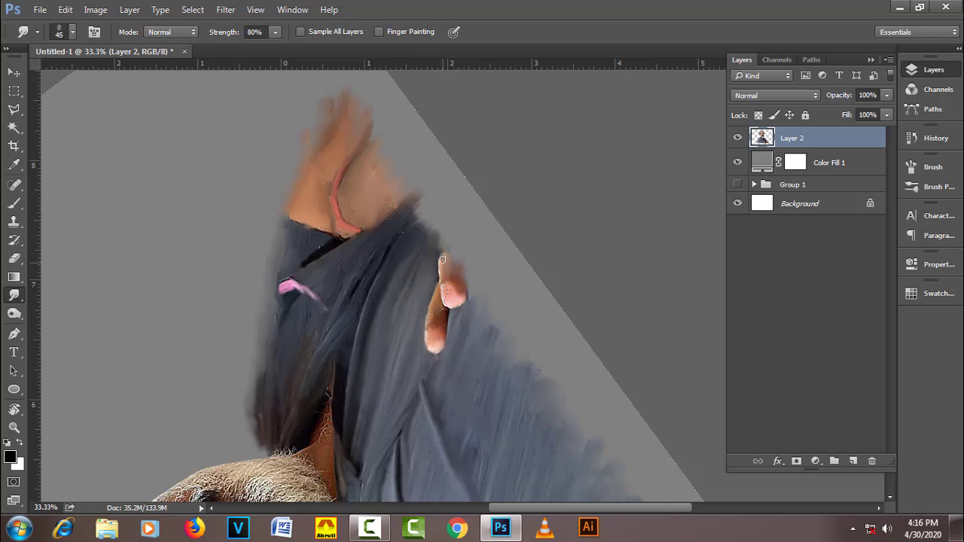
# Step: With the Mixer Brush (Wet 90%, Load 60%, Mix 90%), blend the shirt, collar-shoulder edge and hair edge
pyautogui.press('b')
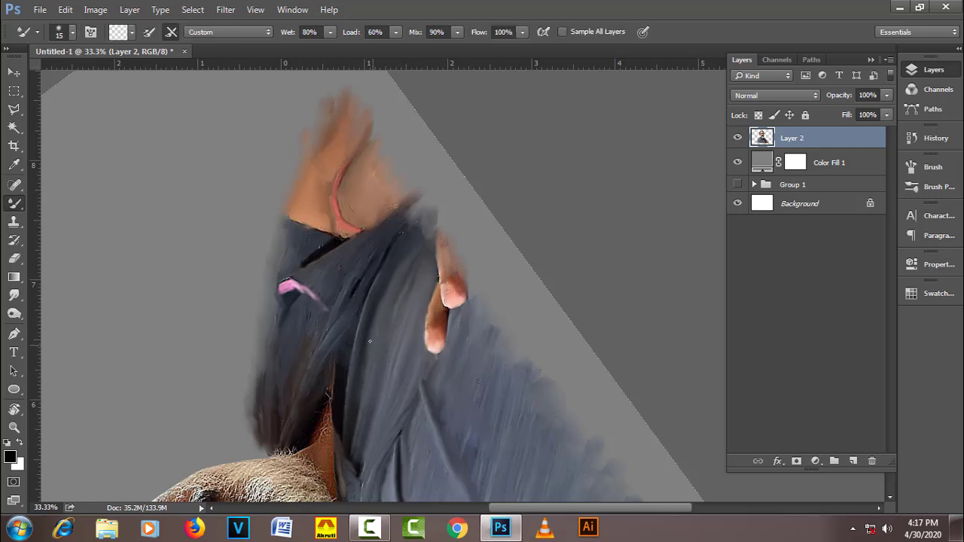
pyautogui.press(']')
pyautogui.moveTo(348, 361); pyautogui.dragTo(381, 265)
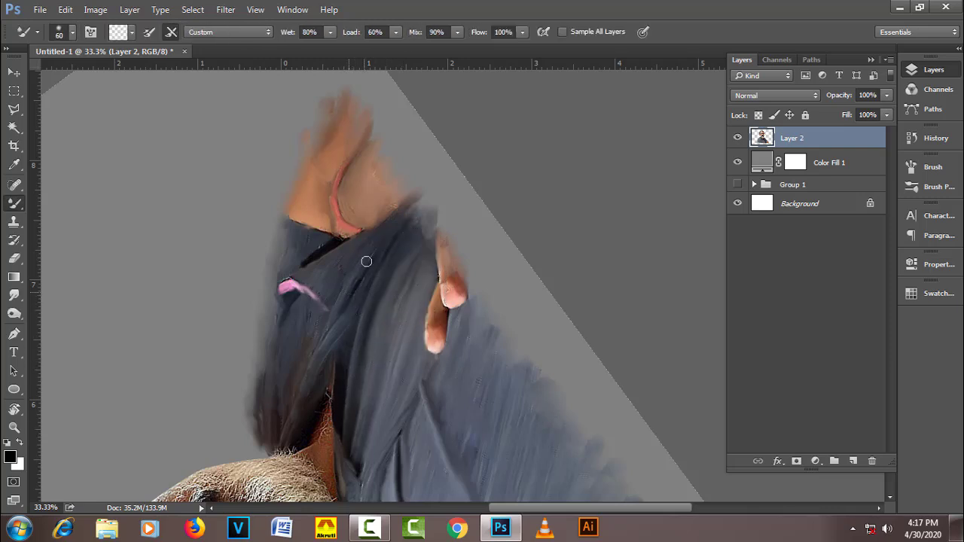
pyautogui.moveTo(315, 241); pyautogui.dragTo(333, 213)
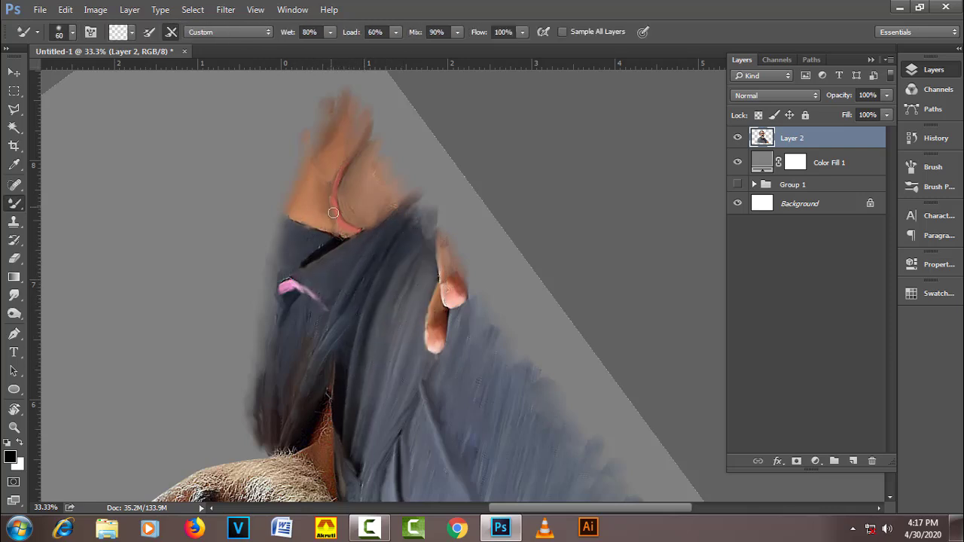
pyautogui.press(']')
pyautogui.moveTo(276, 428); pyautogui.dragTo(294, 318)
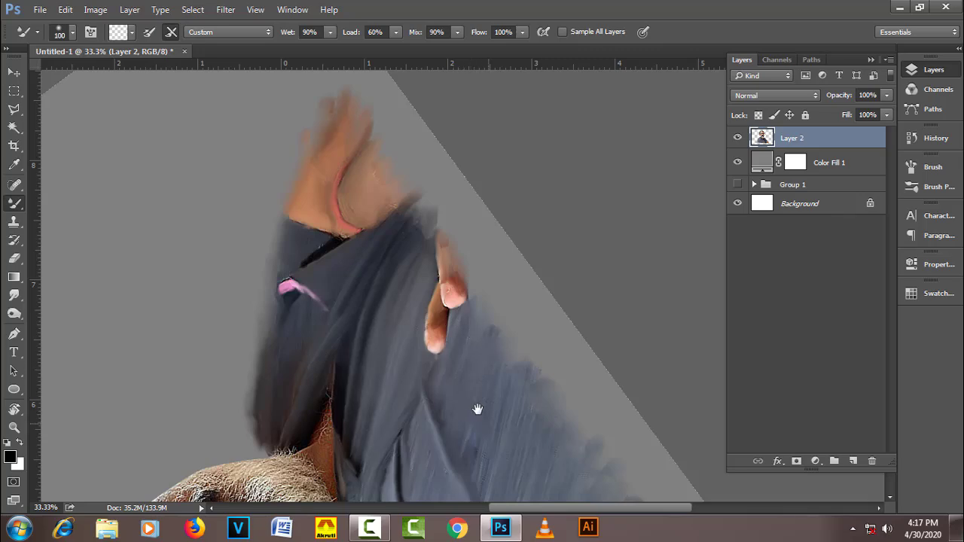
# Step: Pan to the lower shirt and blend the shirt near the beard and its outer edge
pyautogui.moveTo(478, 409); pyautogui.dragTo(395, 242)
pyautogui.press('[')
pyautogui.press('[')
pyautogui.press('[')
pyautogui.press(']')
pyautogui.press(']')
pyautogui.moveTo(300, 431); pyautogui.dragTo(312, 302)
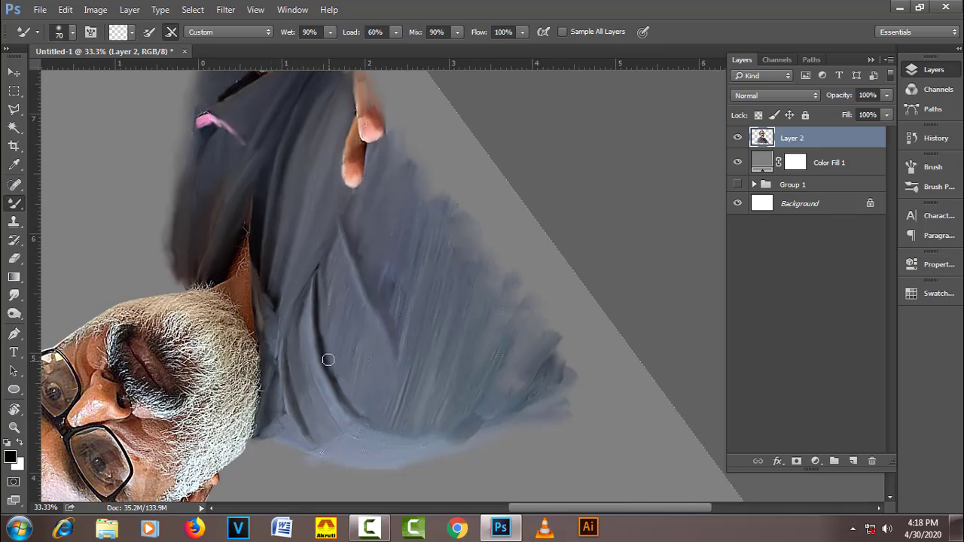
pyautogui.press(']')
pyautogui.press(']')
pyautogui.moveTo(333, 410); pyautogui.dragTo(314, 287)
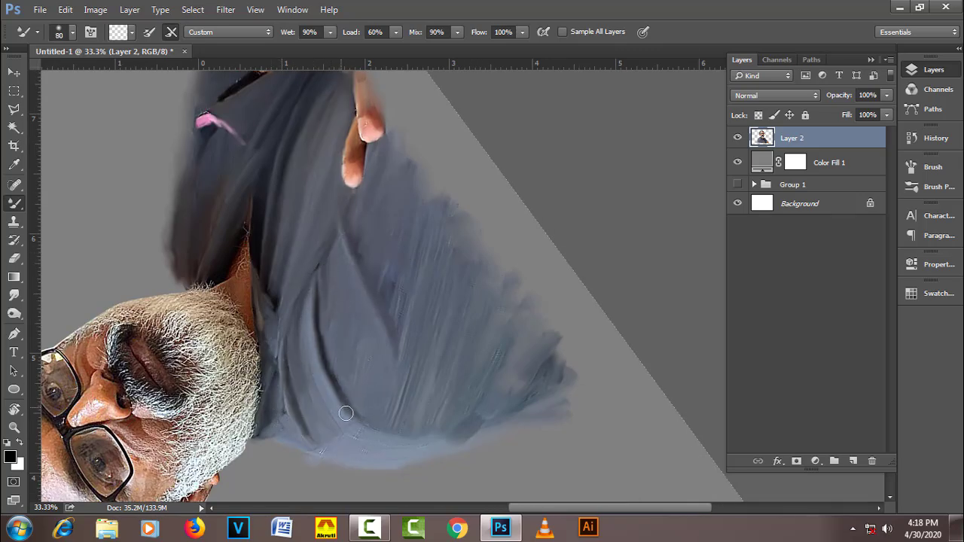
pyautogui.press(']')
pyautogui.press(']')
pyautogui.press(']')
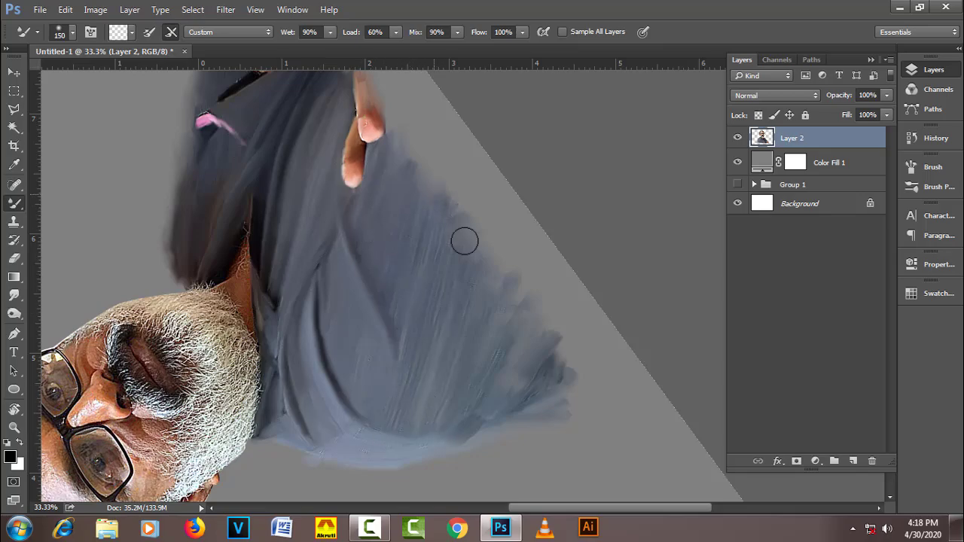
pyautogui.moveTo(463, 238); pyautogui.dragTo(435, 182)
# Step: Zoom to 100% on the face and smudge the ear texture and dark spots with a small brush
pyautogui.scroll(2, 497, 354)
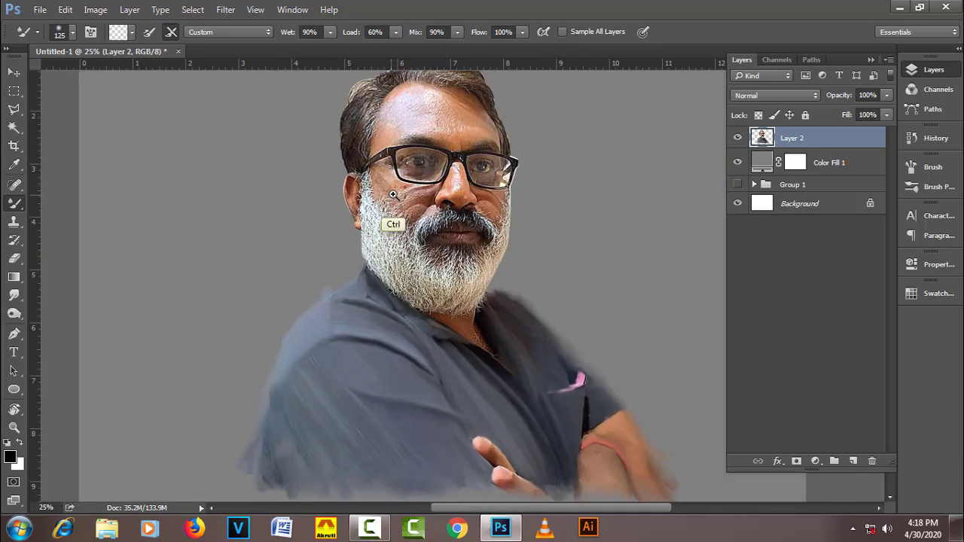
pyautogui.scroll(3, 369, 248)
pyautogui.scroll(2, 354, 279)
pyautogui.scroll(-2, 226, 324)
pyautogui.press('r')
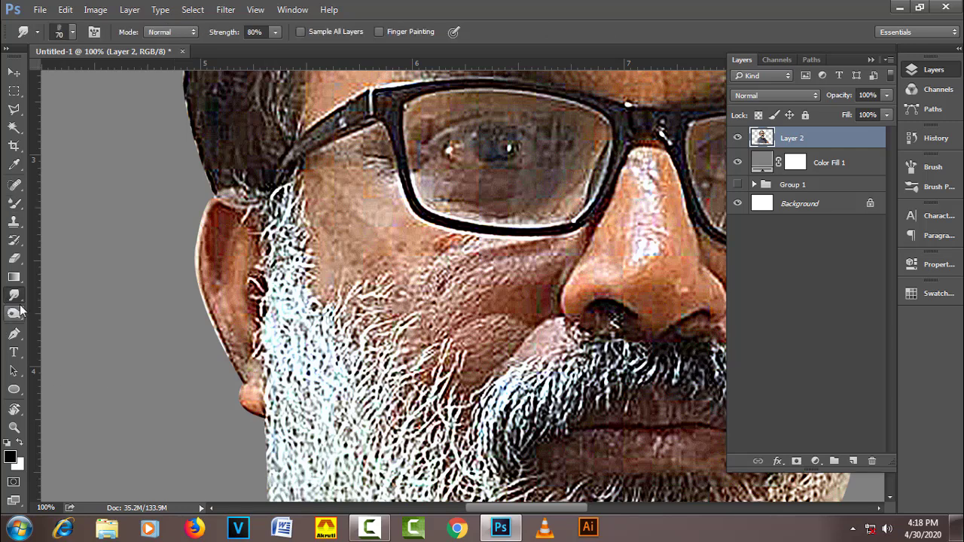
pyautogui.press('[')
pyautogui.press('[')
pyautogui.press('[')
pyautogui.moveTo(236, 266)
pyautogui.mouseDown()
pyautogui.moveTo(245, 260)
pyautogui.moveTo(241, 238)
pyautogui.moveTo(216, 248)
pyautogui.moveTo(235, 205)
pyautogui.moveTo(202, 236)
pyautogui.moveTo(203, 264)
pyautogui.moveTo(214, 324)
pyautogui.moveTo(257, 407)
pyautogui.moveTo(249, 364)
pyautogui.mouseUp()
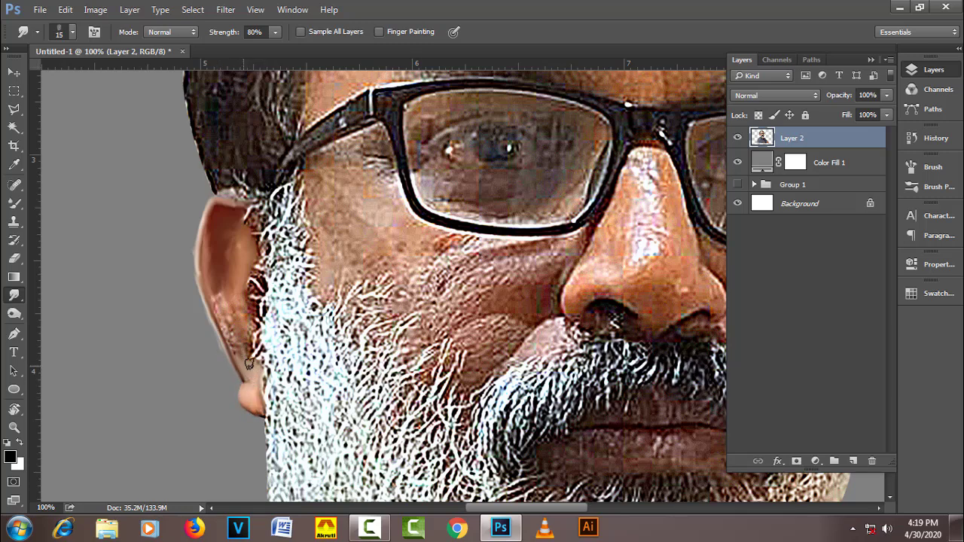
pyautogui.moveTo(239, 303); pyautogui.dragTo(234, 339)
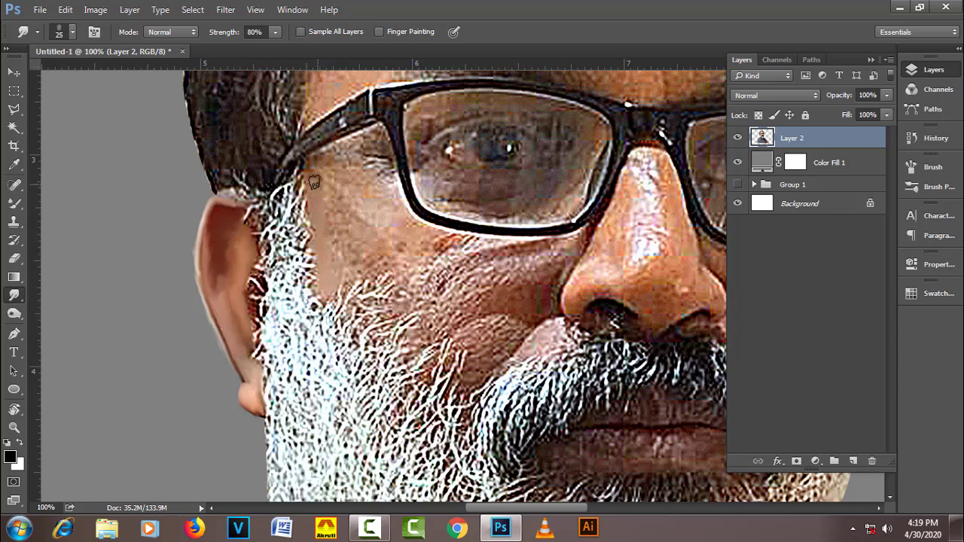
# Step: Smudge the cheek skin just under the glasses frame into even tones
pyautogui.press(']')
pyautogui.moveTo(337, 177); pyautogui.dragTo(380, 162)
pyautogui.press('[')
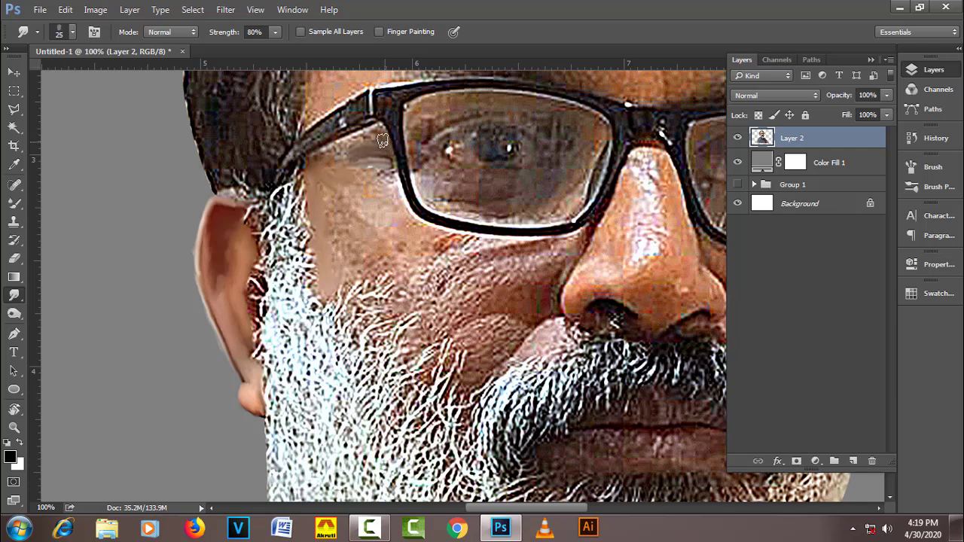
pyautogui.moveTo(339, 153); pyautogui.dragTo(313, 162)
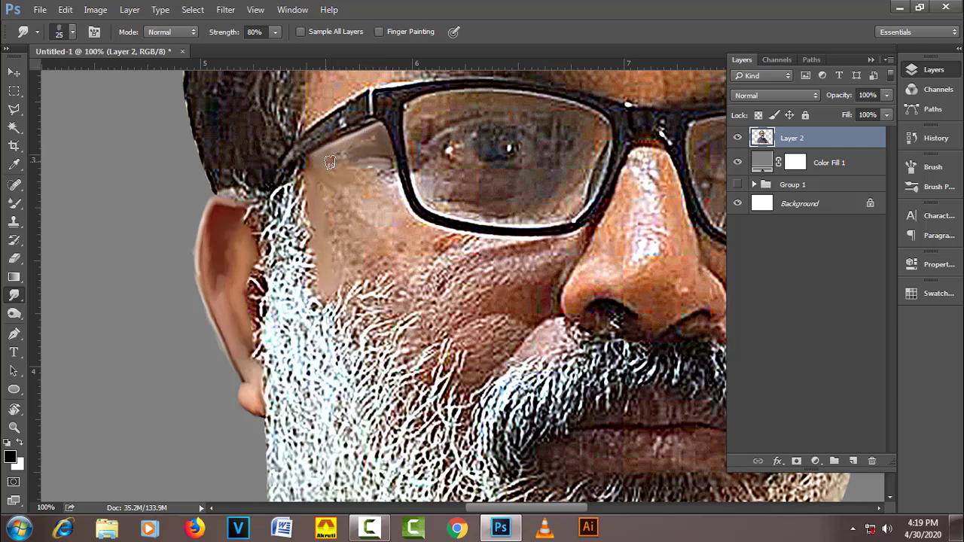
pyautogui.press(']')
pyautogui.press('[')
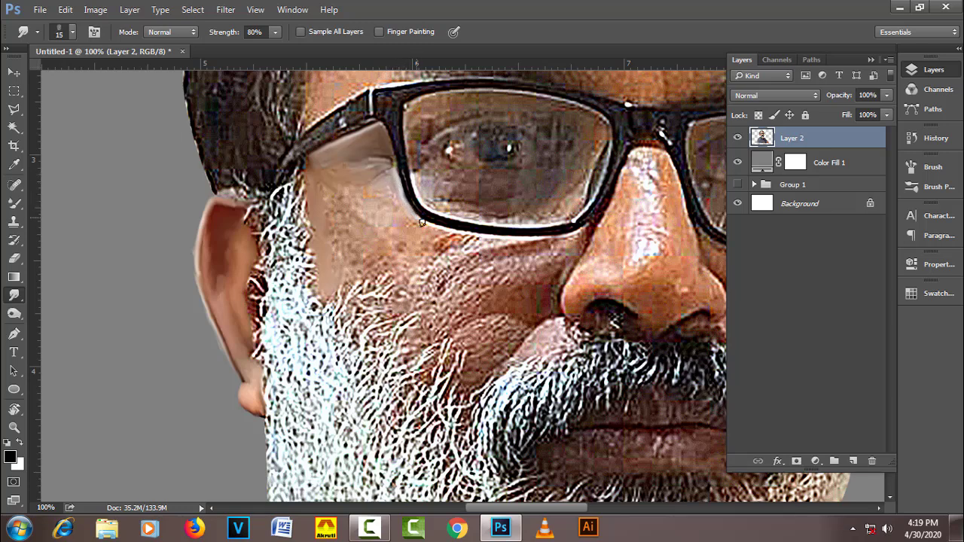
pyautogui.moveTo(421, 222)
pyautogui.mouseDown()
pyautogui.moveTo(354, 224)
pyautogui.moveTo(384, 194)
pyautogui.moveTo(407, 226)
pyautogui.moveTo(360, 267)
pyautogui.mouseUp()
pyautogui.press(']')
pyautogui.press(']')
pyautogui.press(']')
pyautogui.press('[')
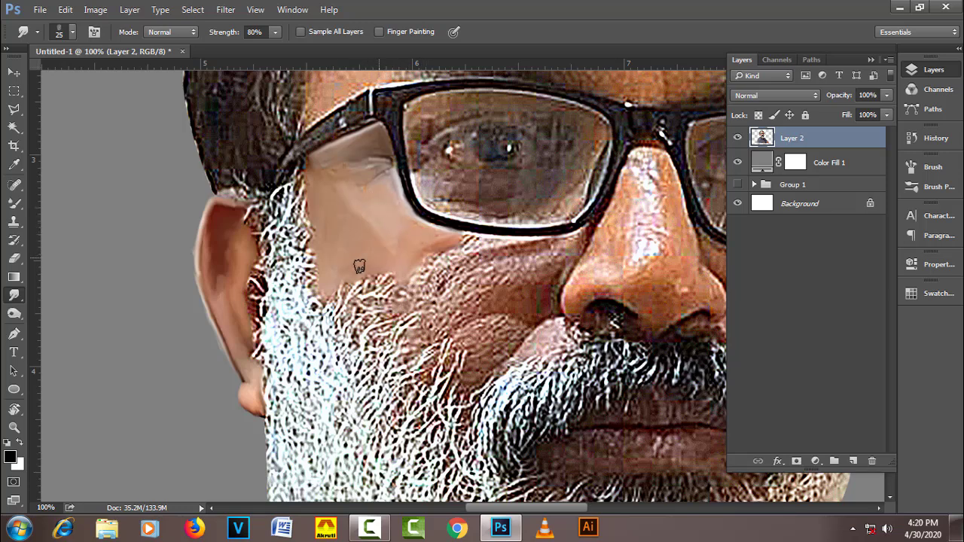
pyautogui.press('[')
pyautogui.moveTo(417, 230)
pyautogui.mouseDown()
pyautogui.moveTo(383, 163)
pyautogui.moveTo(342, 172)
pyautogui.mouseUp()
# Step: Zoom out to 66.7%, pan to the whole face, and smudge the left cheek beside the beard edge
pyautogui.scroll(-1, 500, 309)
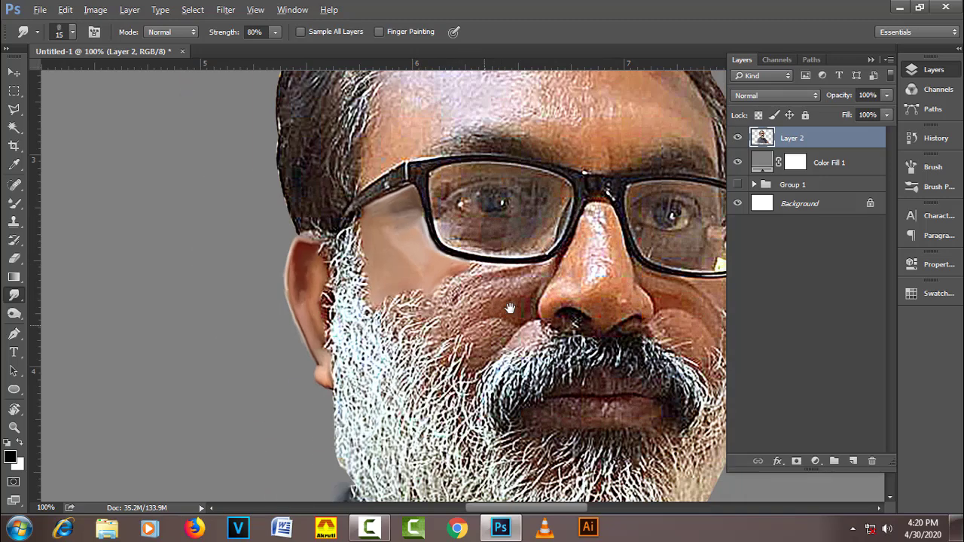
pyautogui.moveTo(512, 308); pyautogui.dragTo(336, 271)
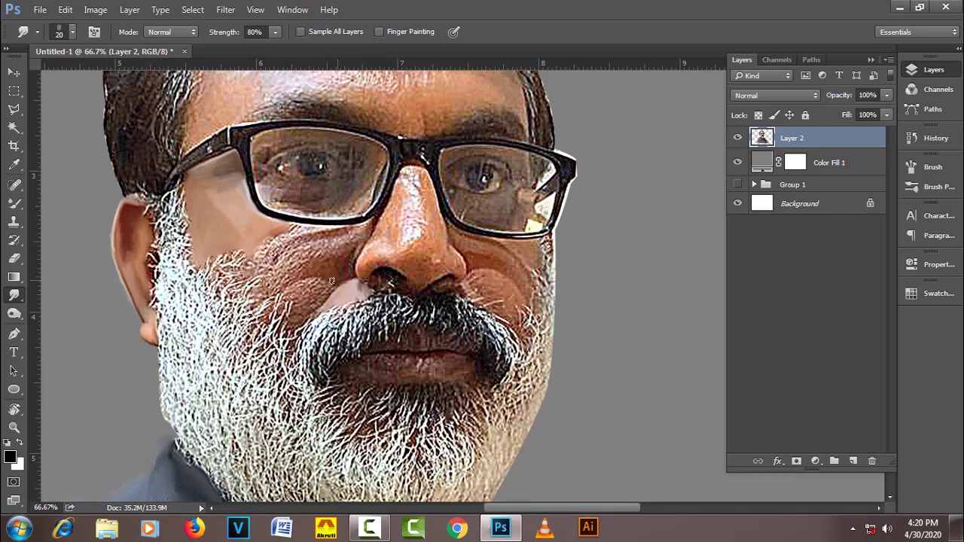
pyautogui.press(']')
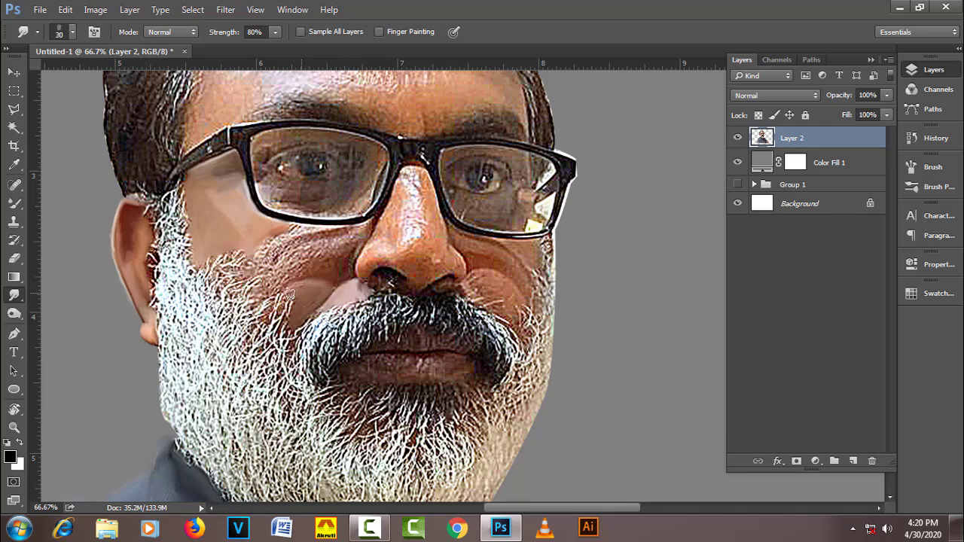
pyautogui.moveTo(294, 306); pyautogui.dragTo(319, 285)
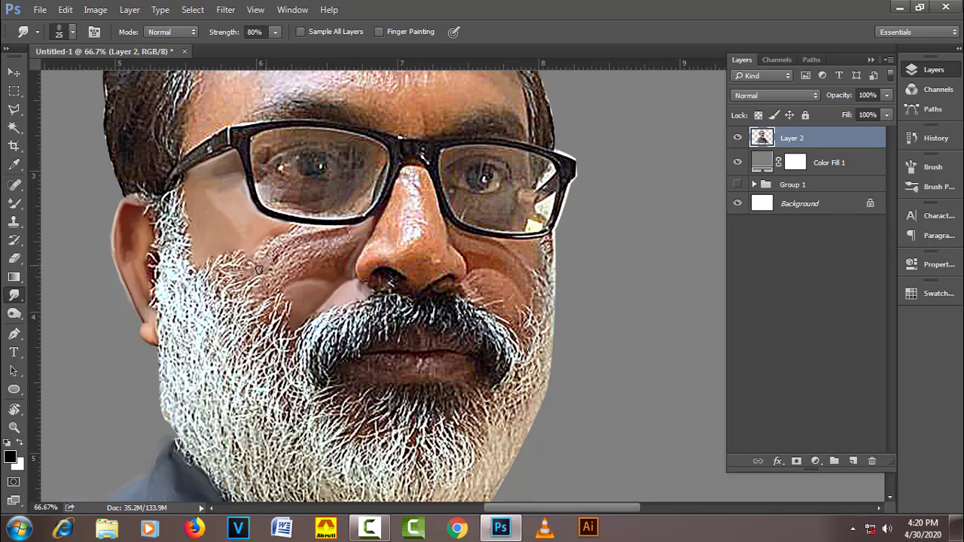
pyautogui.moveTo(259, 270)
pyautogui.mouseDown()
pyautogui.moveTo(283, 282)
pyautogui.moveTo(344, 233)
pyautogui.mouseUp()
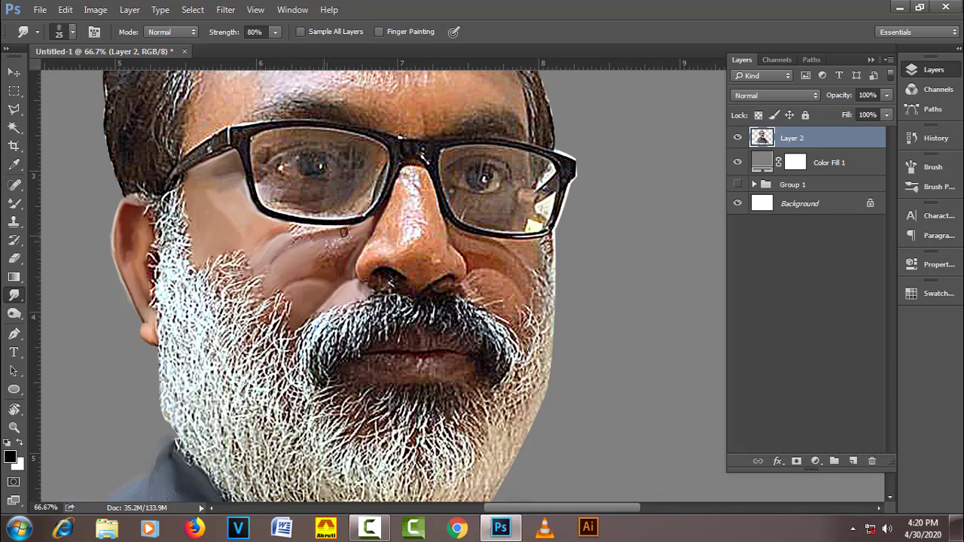
pyautogui.press('[')
pyautogui.press('[')
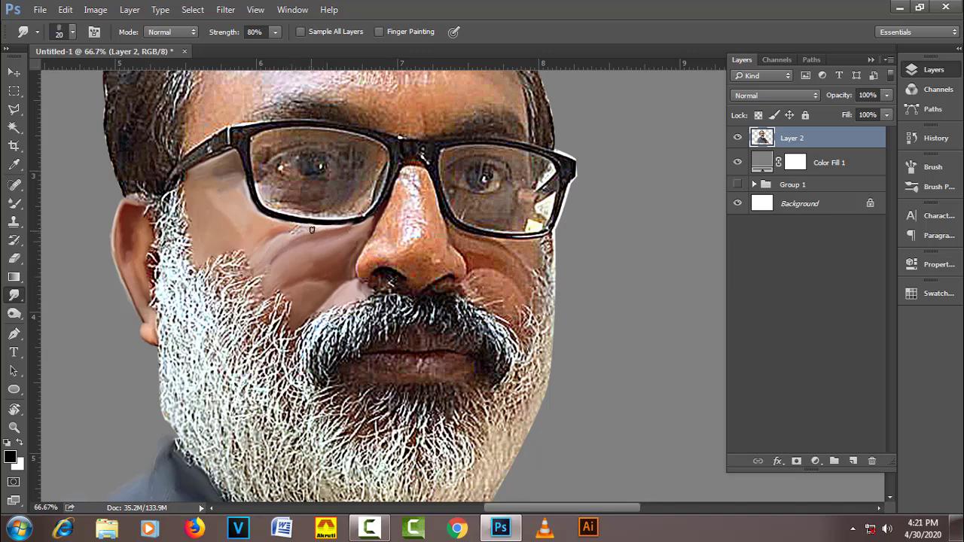
pyautogui.press(']')
pyautogui.press(']')
pyautogui.press(']')
pyautogui.press('[')
pyautogui.press('[')
pyautogui.press('[')
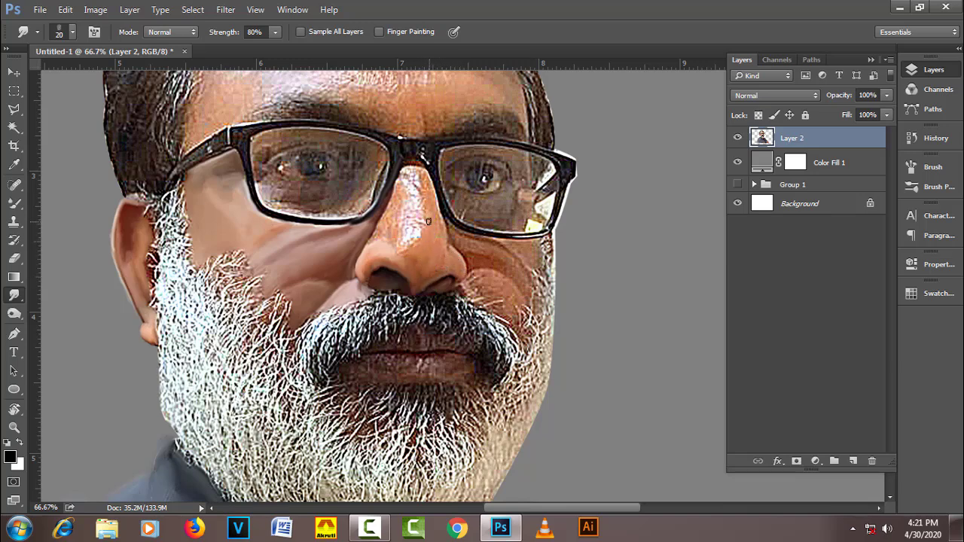
# Step: Smudge the nose bridge highlight with short upward strokes
pyautogui.press(']')
pyautogui.moveTo(428, 221); pyautogui.dragTo(414, 210)
pyautogui.press('[')
pyautogui.moveTo(416, 245)
pyautogui.mouseDown()
pyautogui.moveTo(428, 225)
pyautogui.moveTo(411, 174)
pyautogui.moveTo(433, 202)
pyautogui.moveTo(409, 189)
pyautogui.moveTo(398, 211)
pyautogui.mouseUp()
# Step: Resize the smudge brush and smooth the cheek below the right eye
pyautogui.press(']')
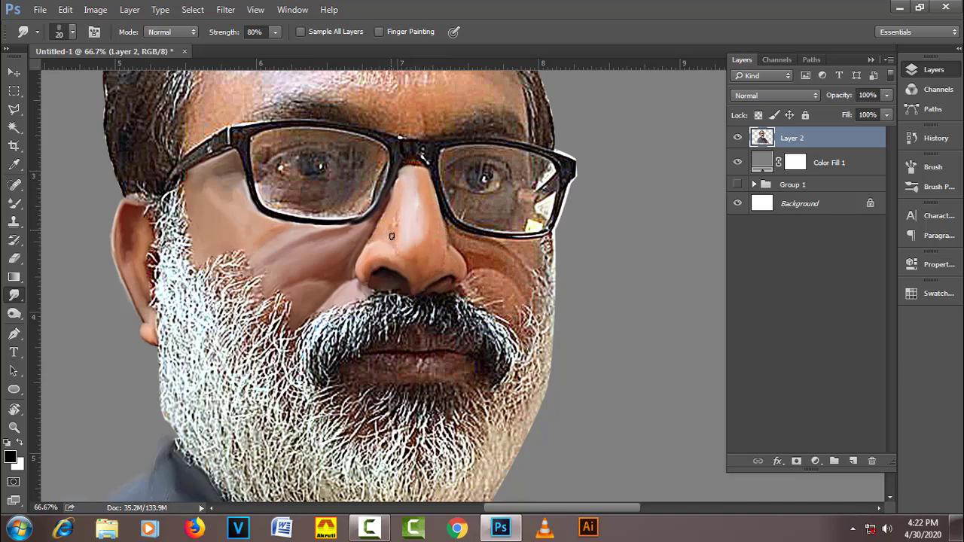
pyautogui.press(']')
pyautogui.press(']')
pyautogui.press('[')
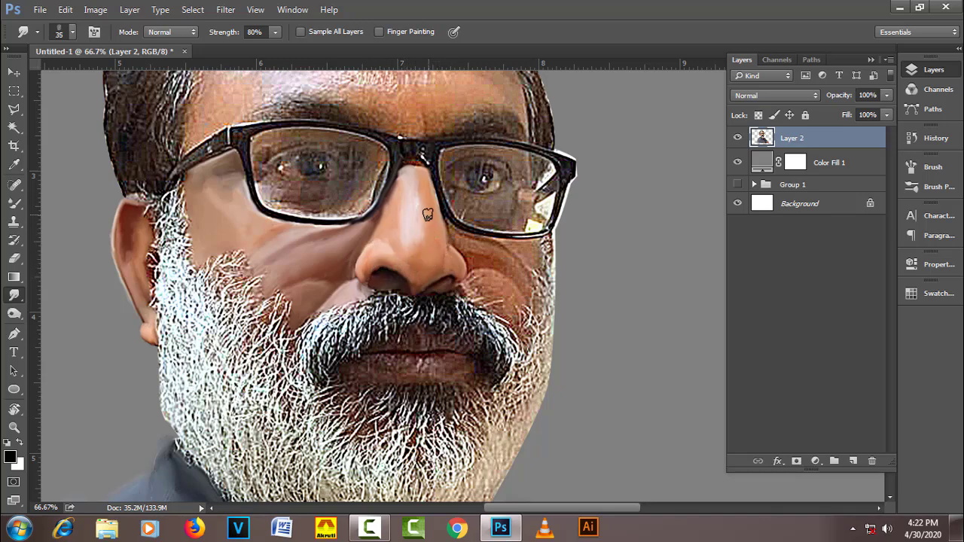
pyautogui.press(']')
pyautogui.press(']')
pyautogui.press('[')
pyautogui.press('[')
pyautogui.press('[')
pyautogui.press(']')
pyautogui.press(']')
pyautogui.press(']')
pyautogui.press(']')
pyautogui.press(']')
pyautogui.press('[')
pyautogui.press('[')
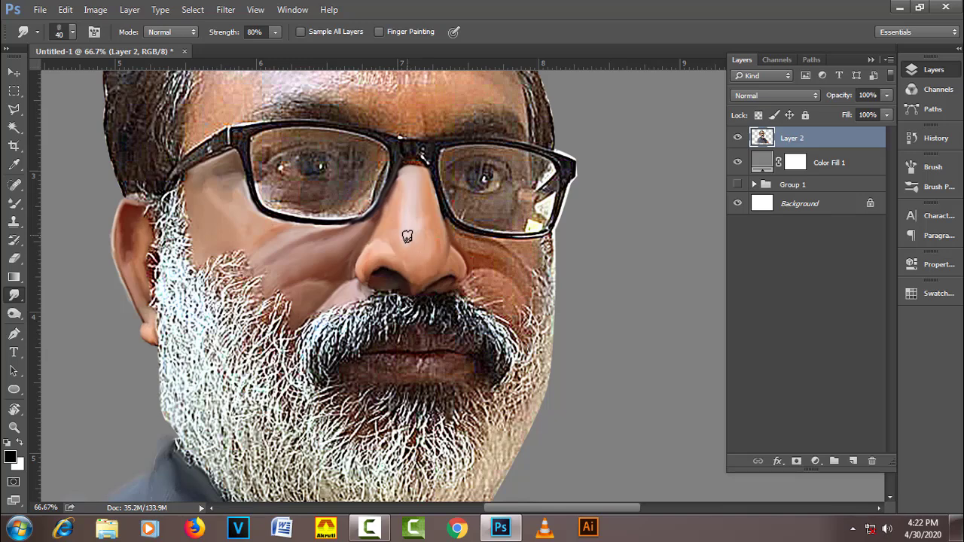
pyautogui.press('[')
pyautogui.moveTo(498, 305); pyautogui.dragTo(497, 270)
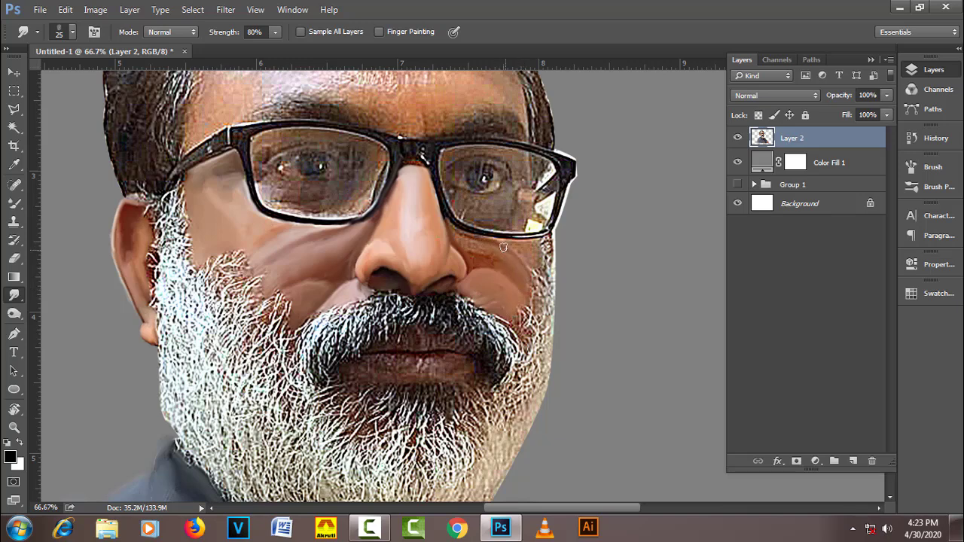
pyautogui.press('[')
pyautogui.press('[')
pyautogui.press(']')
pyautogui.press('[')
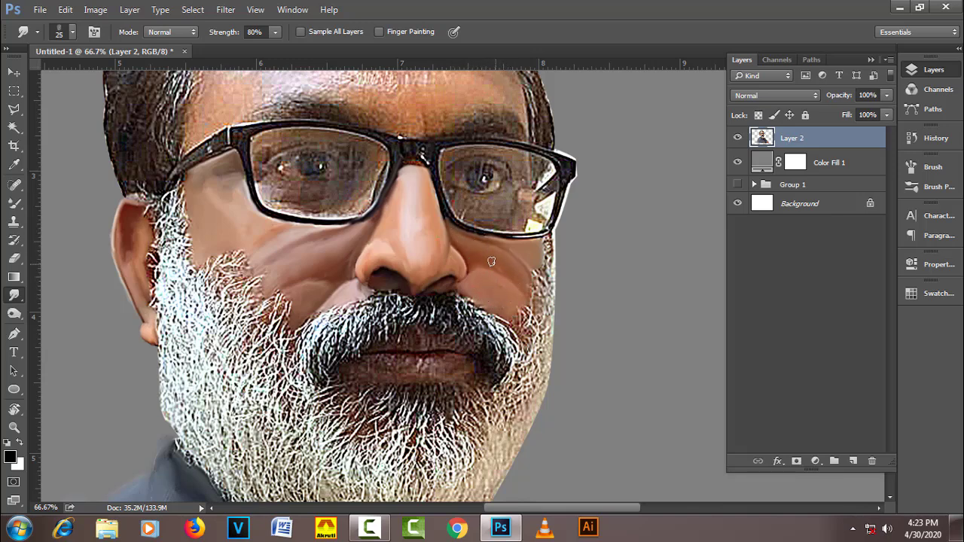
pyautogui.press('[')
# Step: Zoom to 50%, enlarge the smudge brush toward 70, and smooth the forehead between brows and hairline
pyautogui.scroll(-1, 447, 343)
pyautogui.scroll(2, 384, 212)
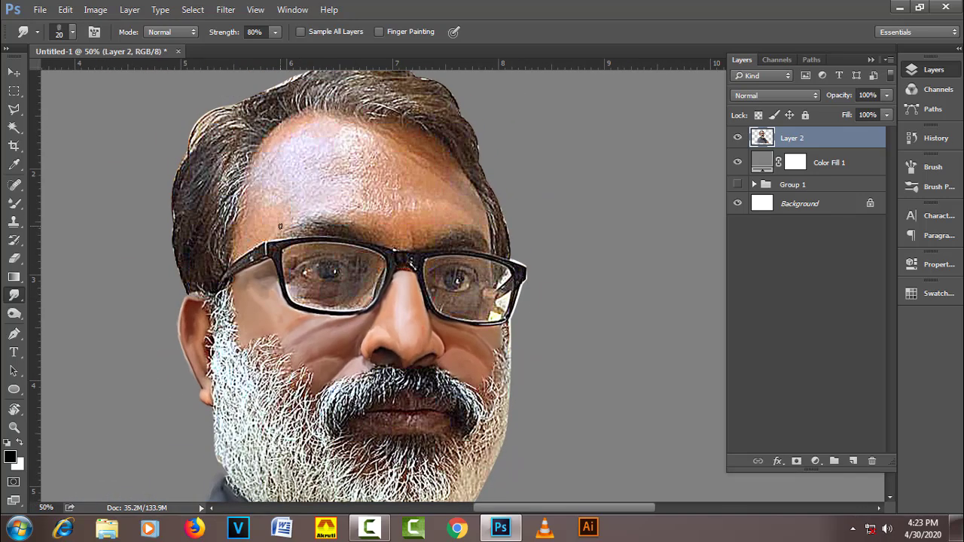
pyautogui.press(']')
pyautogui.press(']')
pyautogui.press(']')
pyautogui.press('[')
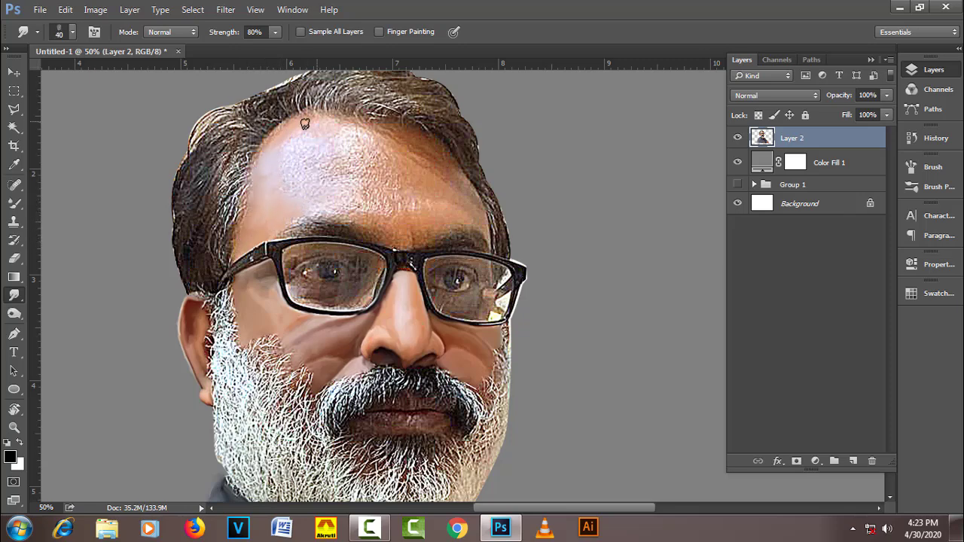
pyautogui.press(']')
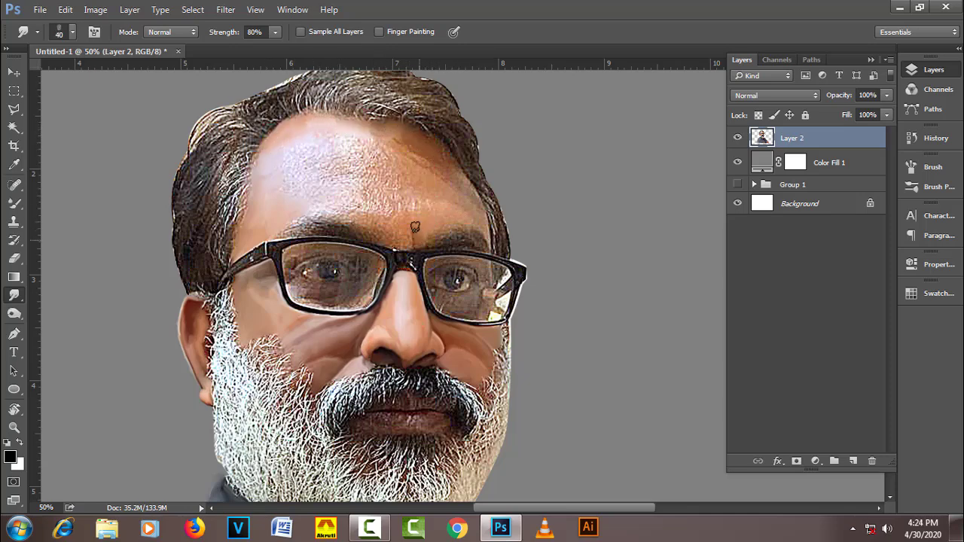
pyautogui.press('[')
pyautogui.press('[')
pyautogui.press('[')
pyautogui.press(']')
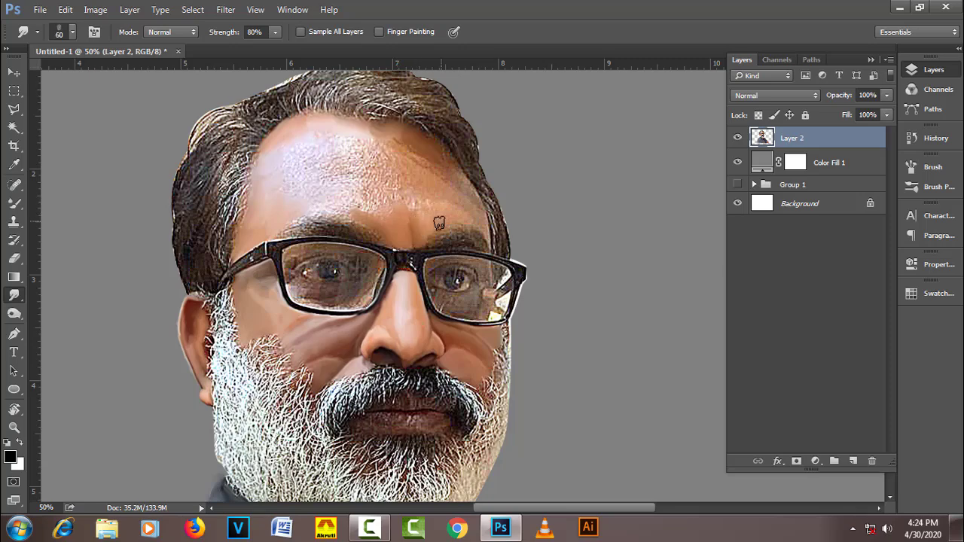
pyautogui.press('[')
pyautogui.press(']')
pyautogui.press(']')
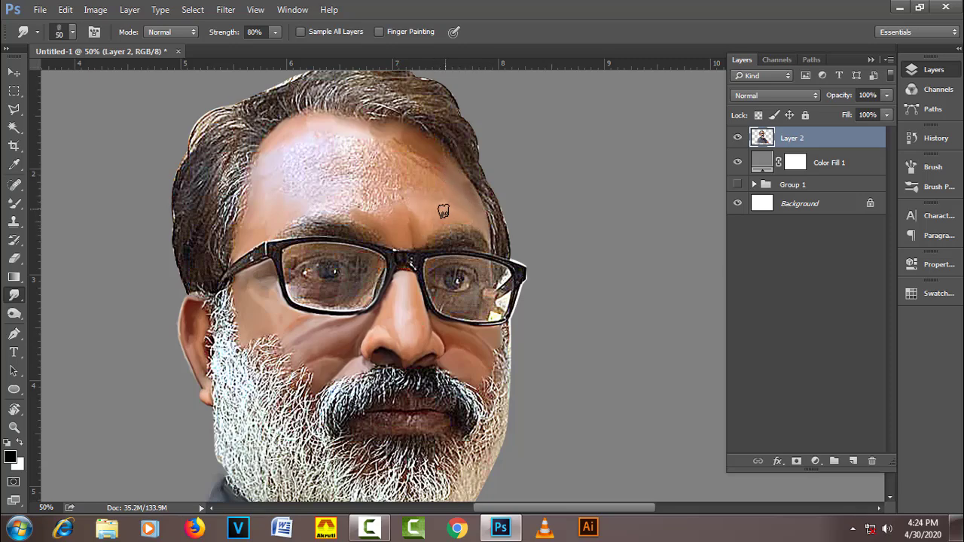
pyautogui.press(']')
pyautogui.moveTo(322, 197)
pyautogui.mouseDown()
pyautogui.moveTo(410, 159)
pyautogui.moveTo(430, 193)
pyautogui.moveTo(316, 155)
pyautogui.moveTo(336, 181)
pyautogui.moveTo(370, 172)
pyautogui.moveTo(324, 144)
pyautogui.moveTo(321, 168)
pyautogui.moveTo(286, 174)
pyautogui.moveTo(366, 141)
pyautogui.moveTo(354, 161)
pyautogui.moveTo(430, 161)
pyautogui.moveTo(386, 216)
pyautogui.mouseUp()
# Step: Adjust the smudge brush size down for detail work near the eye
pyautogui.press(']')
pyautogui.press('[')
pyautogui.press('[')
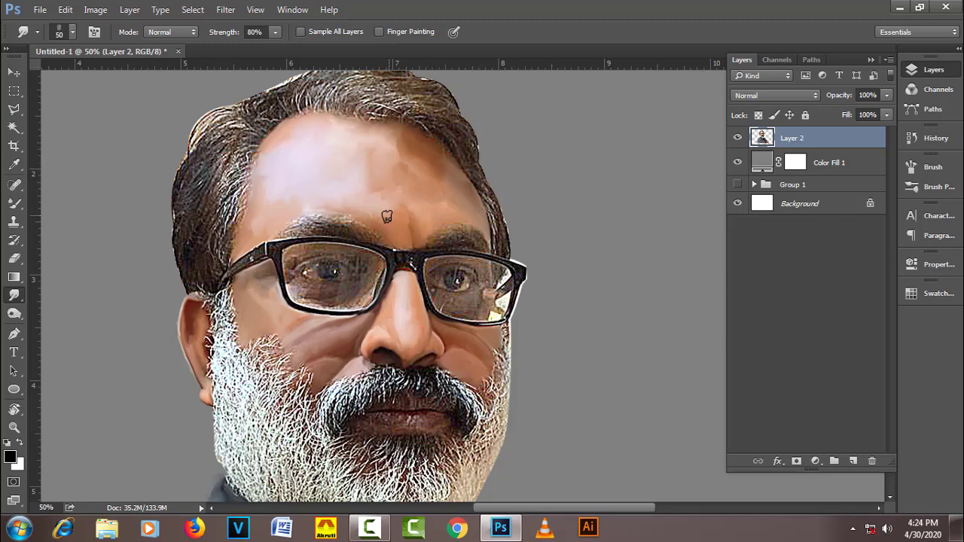
pyautogui.press('[')
pyautogui.press('[')
pyautogui.press('[')
pyautogui.press('[')
pyautogui.press('[')
pyautogui.press(']')
pyautogui.press(']')
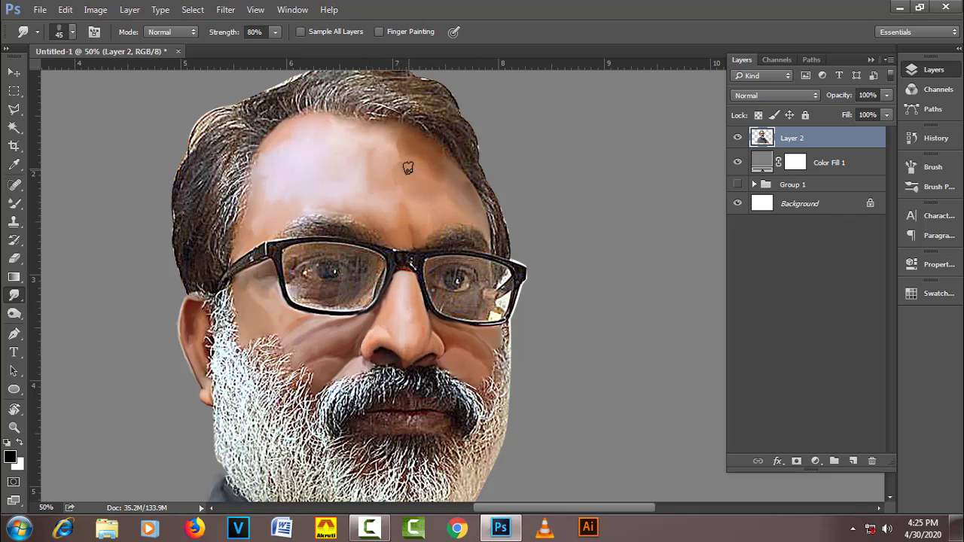
pyautogui.press(']')
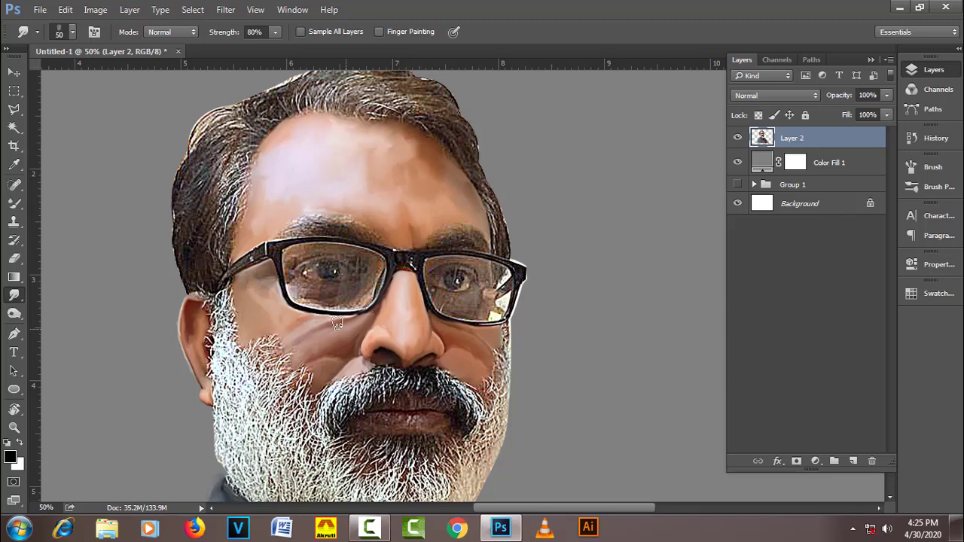
pyautogui.press('[')
pyautogui.press('[')
pyautogui.press('[')
pyautogui.press(']')
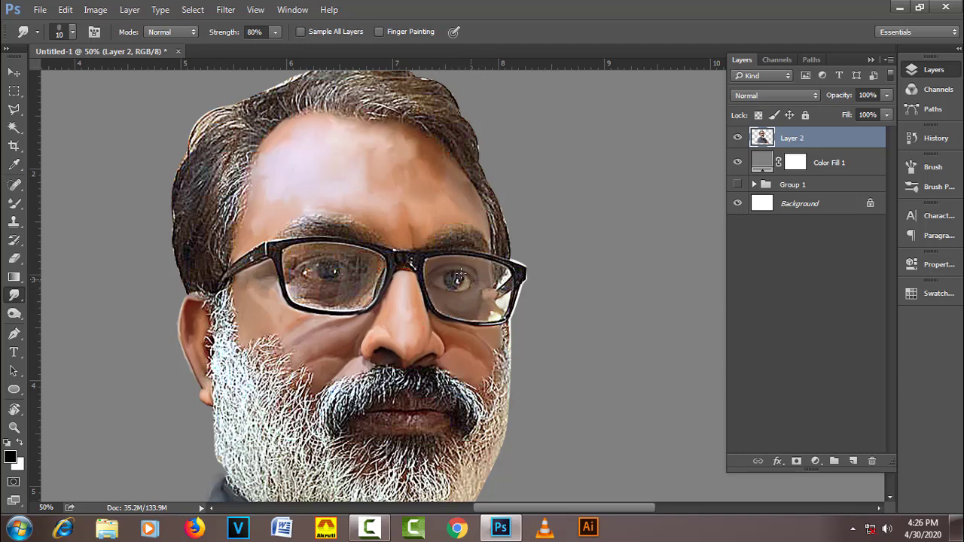
# Step: Smudge the skin along the top edge of the glasses frame with a small brush
pyautogui.press('[')
pyautogui.press(']')
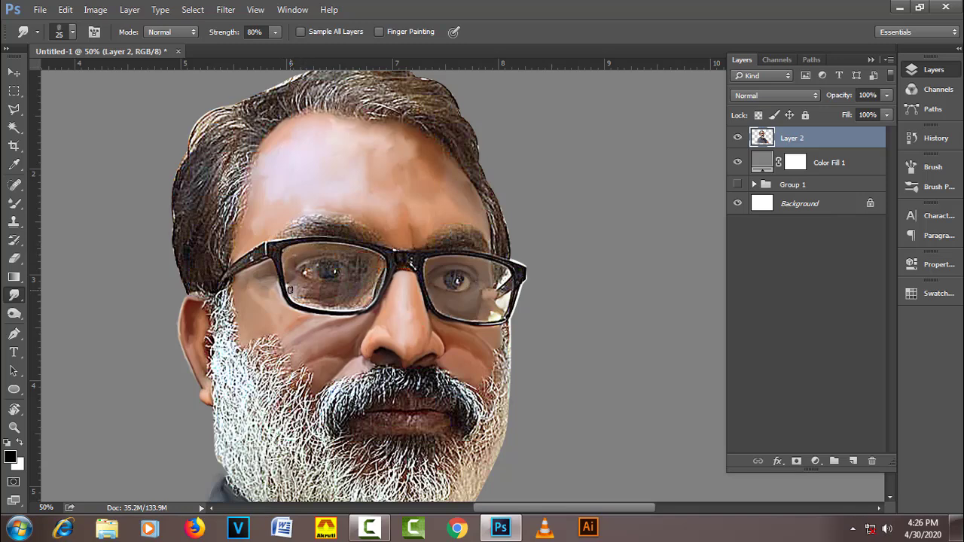
pyautogui.press('[')
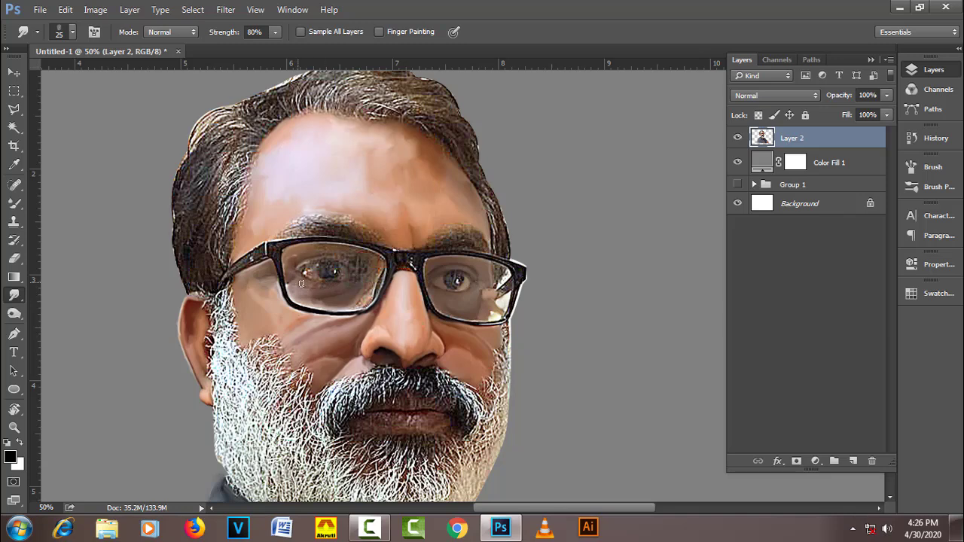
pyautogui.press(']')
pyautogui.press('[')
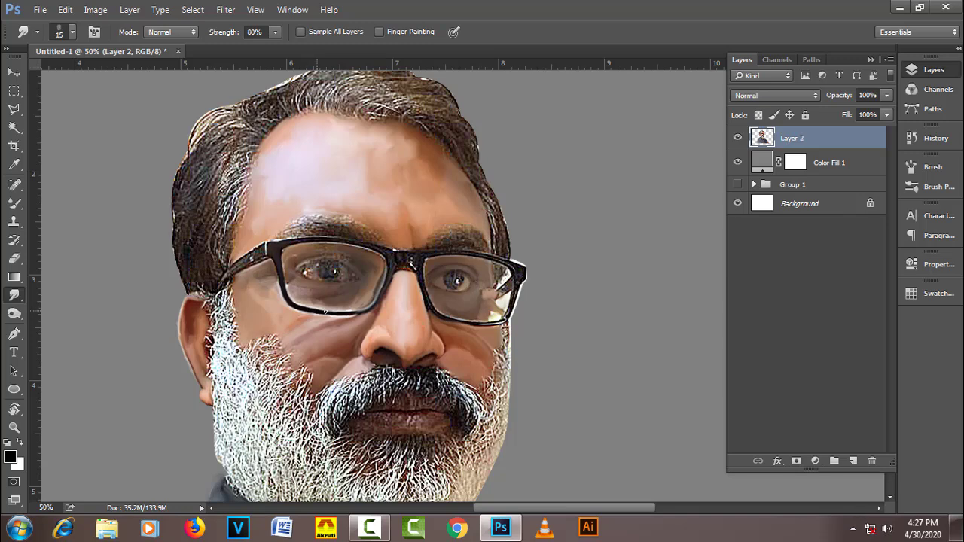
pyautogui.moveTo(302, 240); pyautogui.dragTo(349, 243)
# Step: Enlarge the smudge brush and blend the forehead skin tones smoother
pyautogui.press('[')
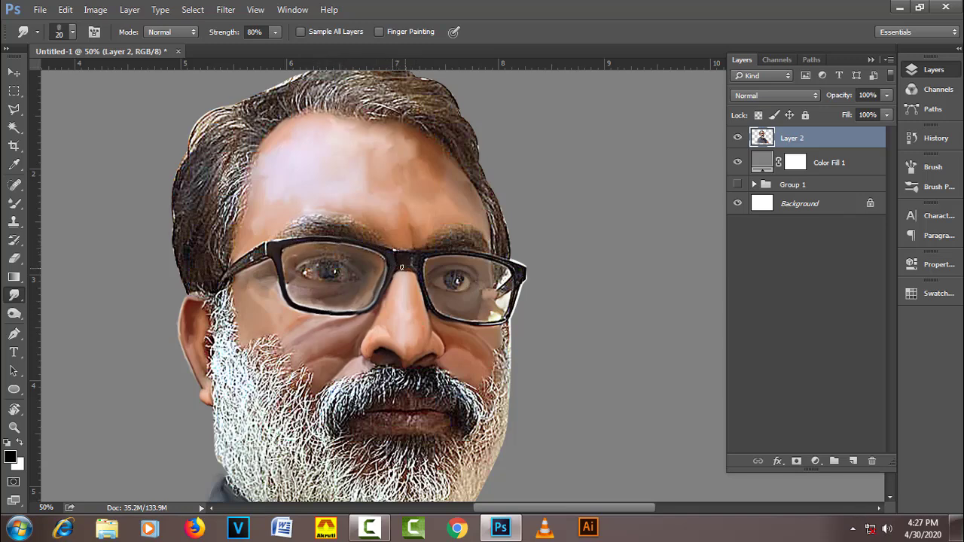
pyautogui.press(']')
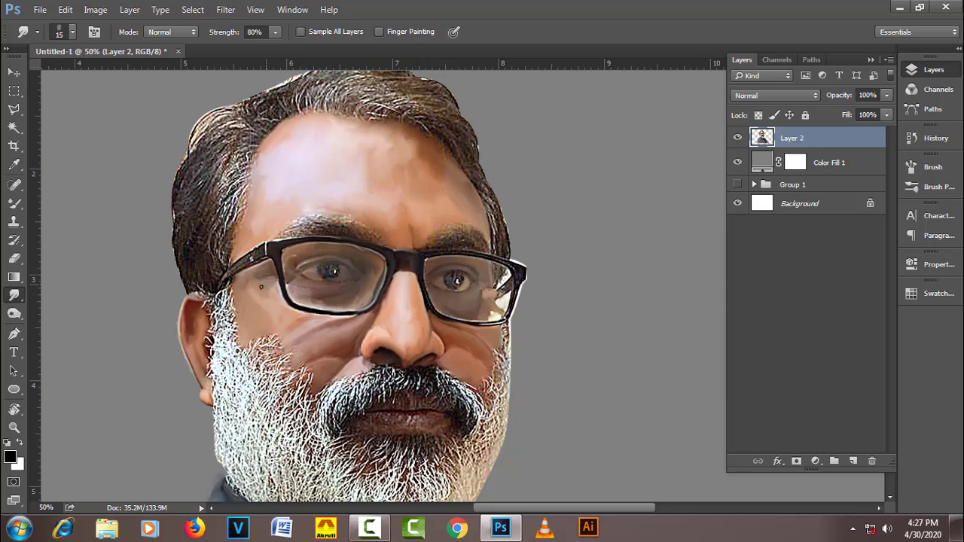
pyautogui.press(']')
pyautogui.press(']')
pyautogui.press(']')
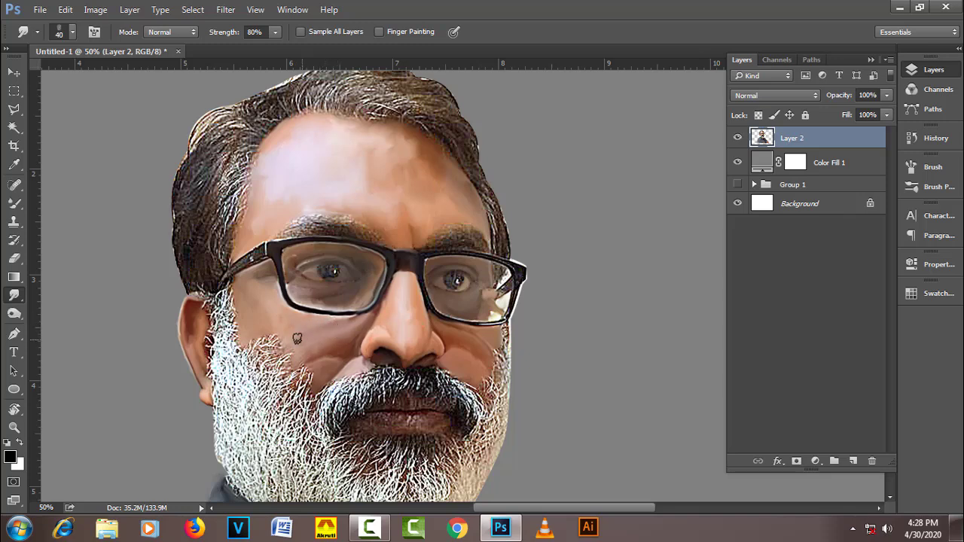
pyautogui.press('[')
pyautogui.press('[')
pyautogui.press(']')
pyautogui.press(']')
pyautogui.press(']')
pyautogui.press(']')
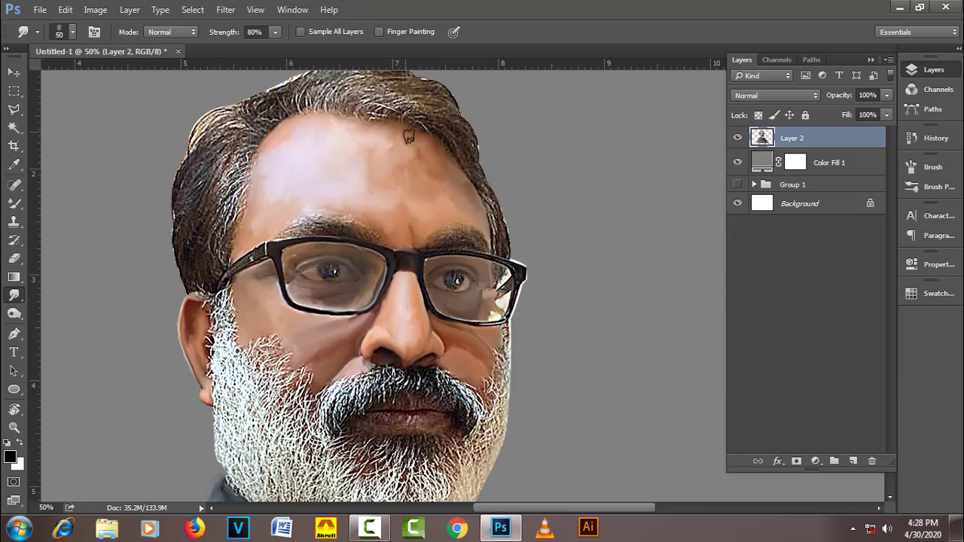
pyautogui.moveTo(427, 165); pyautogui.dragTo(414, 160)
pyautogui.press('[')
pyautogui.press('[')
pyautogui.press('[')
# Step: Zoom in and smudge both irises and the right lens rim with a 15–20 px Smudge brush
pyautogui.hotkey('ctrl', '+')
pyautogui.hotkey('ctrl', '+')
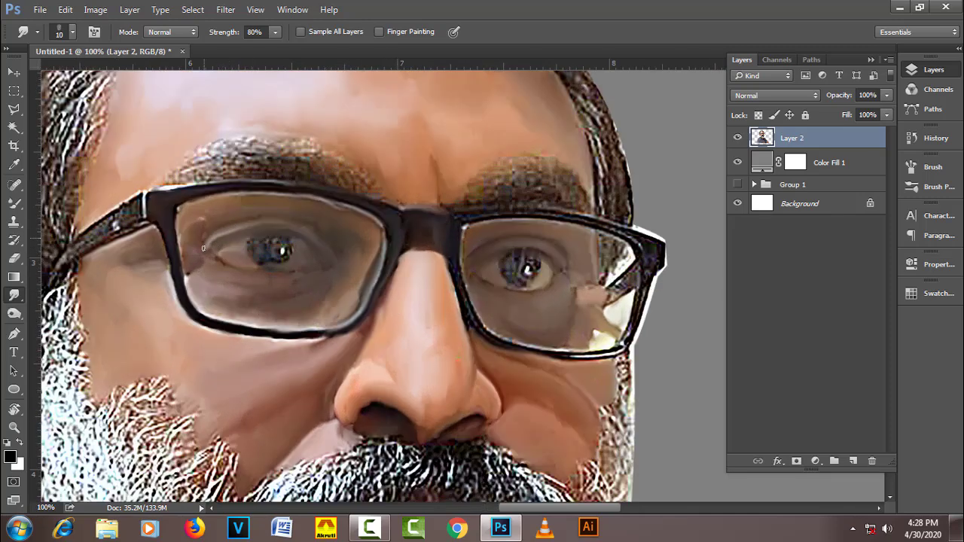
pyautogui.moveTo(260, 250)
pyautogui.mouseDown()
pyautogui.moveTo(291, 251)
pyautogui.moveTo(272, 261)
pyautogui.moveTo(287, 243)
pyautogui.mouseUp()
pyautogui.press(']')
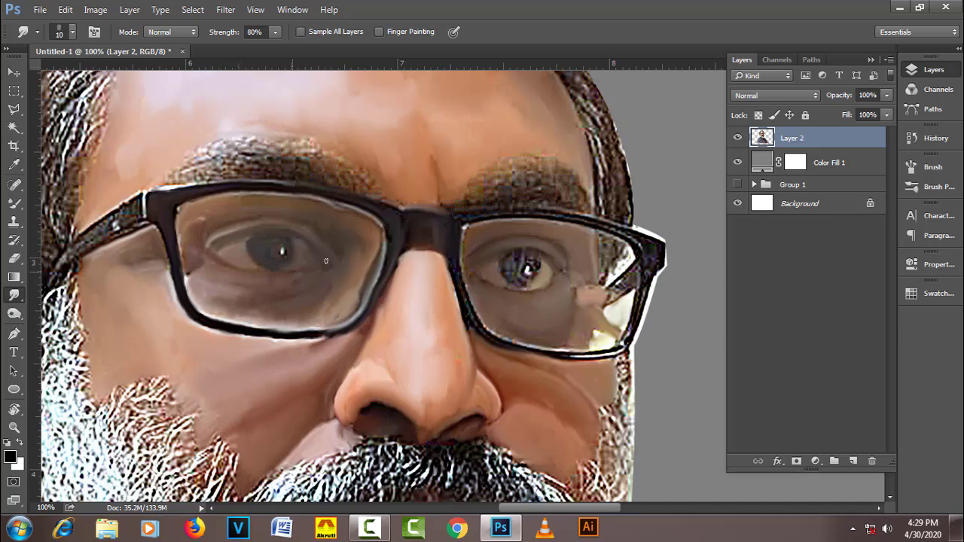
pyautogui.moveTo(523, 270)
pyautogui.mouseDown()
pyautogui.moveTo(531, 258)
pyautogui.moveTo(537, 269)
pyautogui.mouseUp()
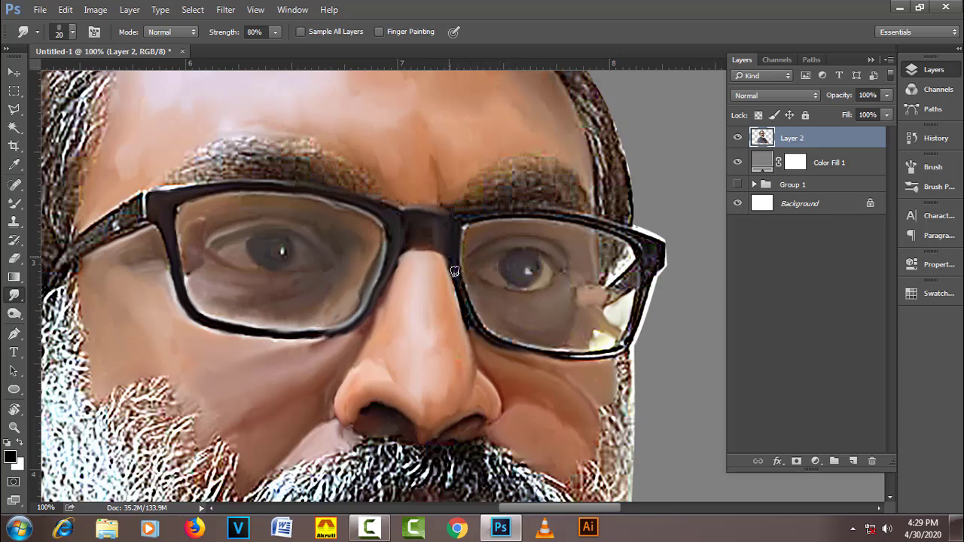
pyautogui.press('[')
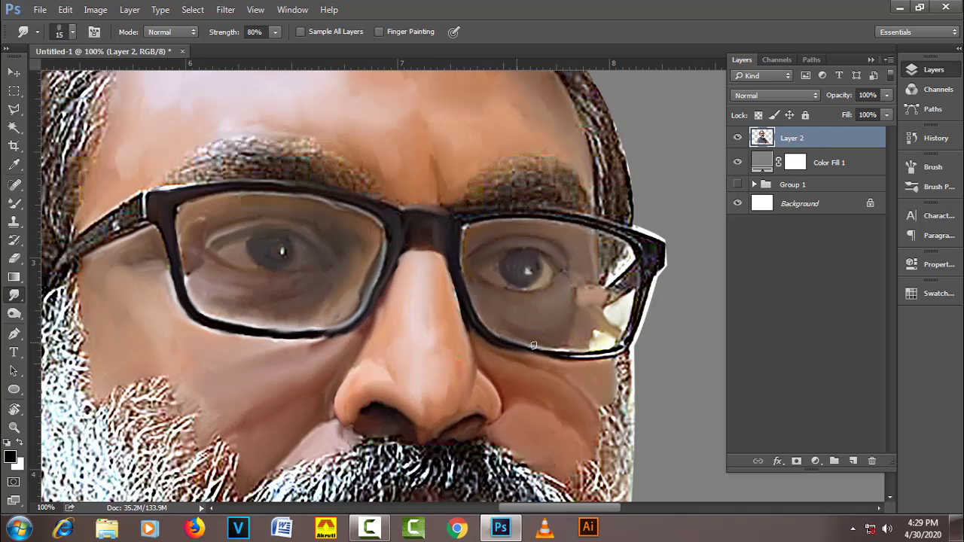
pyautogui.moveTo(533, 346); pyautogui.dragTo(642, 254)
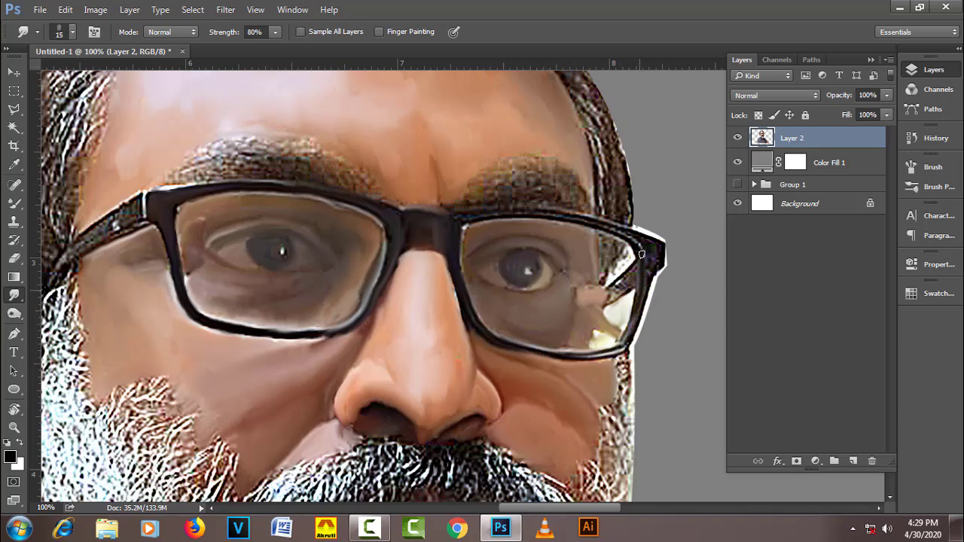
pyautogui.moveTo(642, 255); pyautogui.dragTo(616, 286)
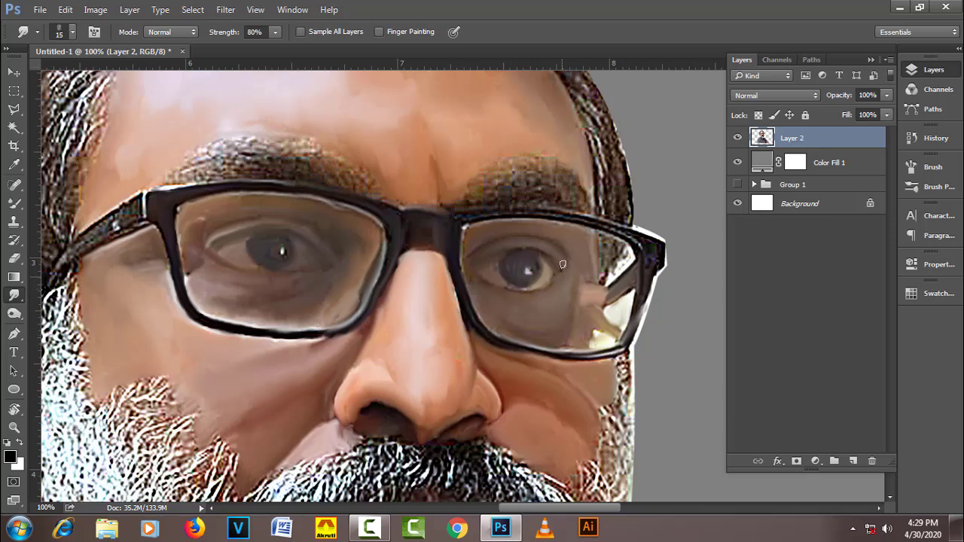
pyautogui.press(']')
pyautogui.moveTo(464, 216); pyautogui.dragTo(651, 247)
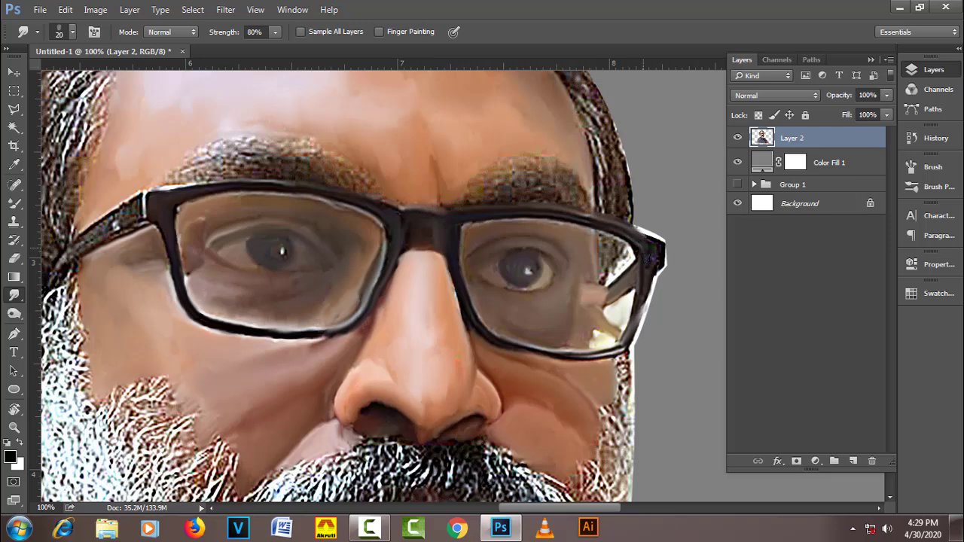
pyautogui.press('[')
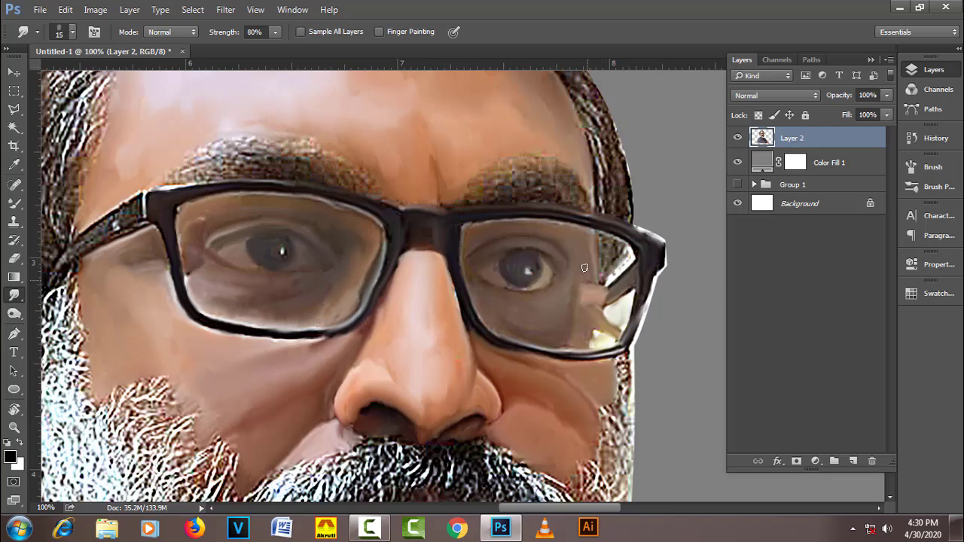
# Step: Switch to the Mixer Brush at Wet 60% and blend the cheek skin
pyautogui.press('b')
pyautogui.press('[')
pyautogui.press('[')
pyautogui.press('[')
pyautogui.press('6')
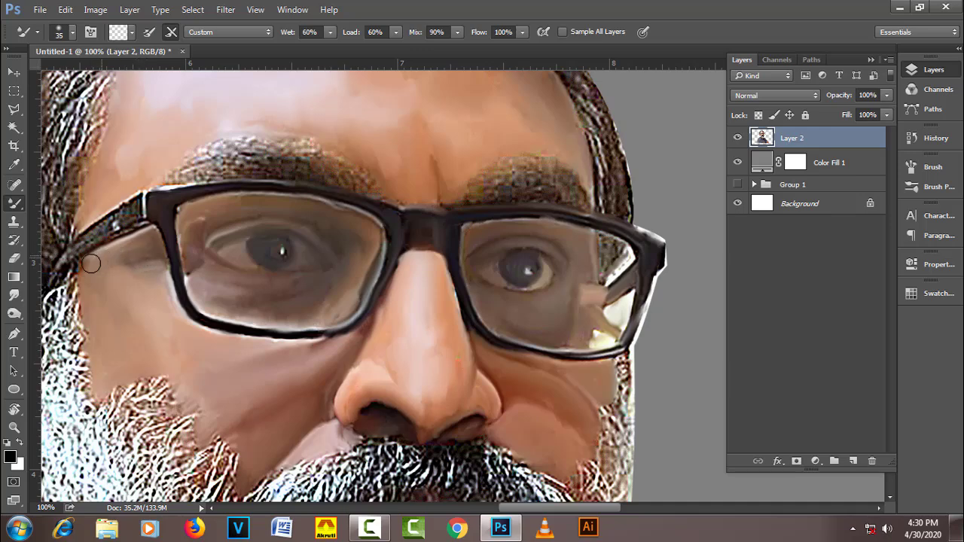
pyautogui.press(']')
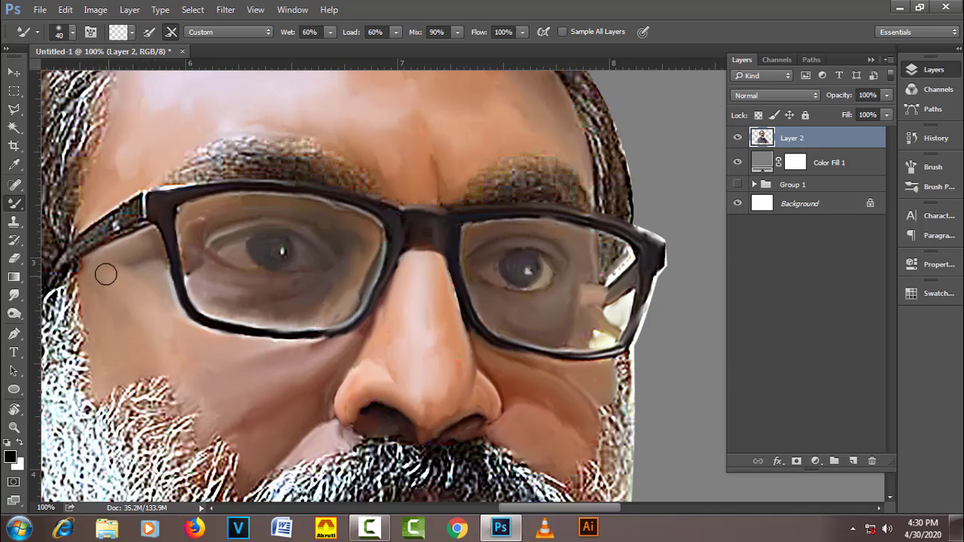
pyautogui.press(']')
pyautogui.press('[')
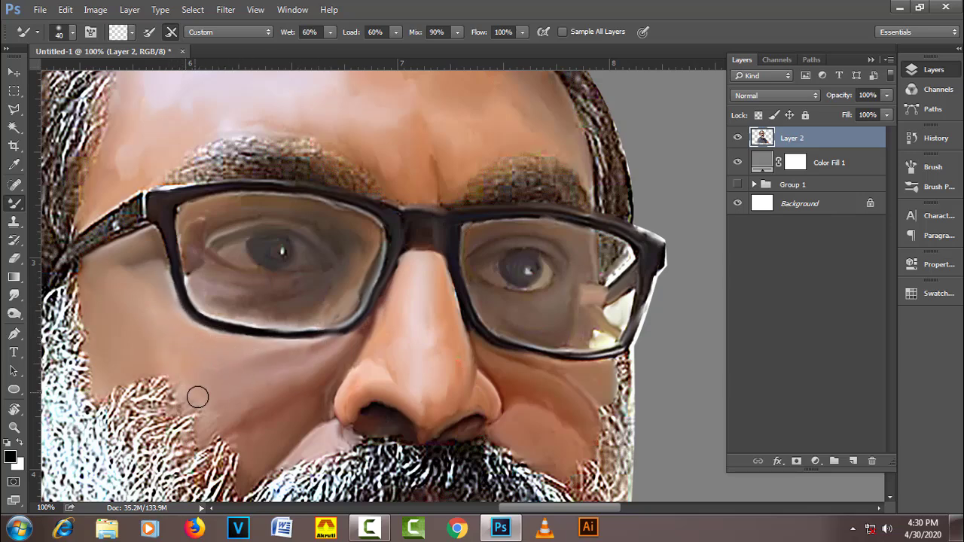
pyautogui.press(']')
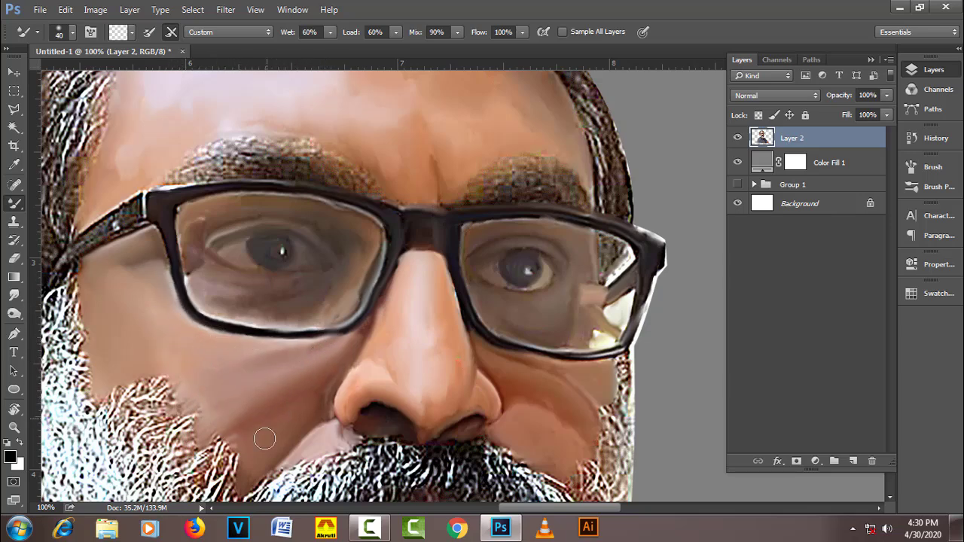
pyautogui.press('[')
pyautogui.press('[')
pyautogui.press('[')
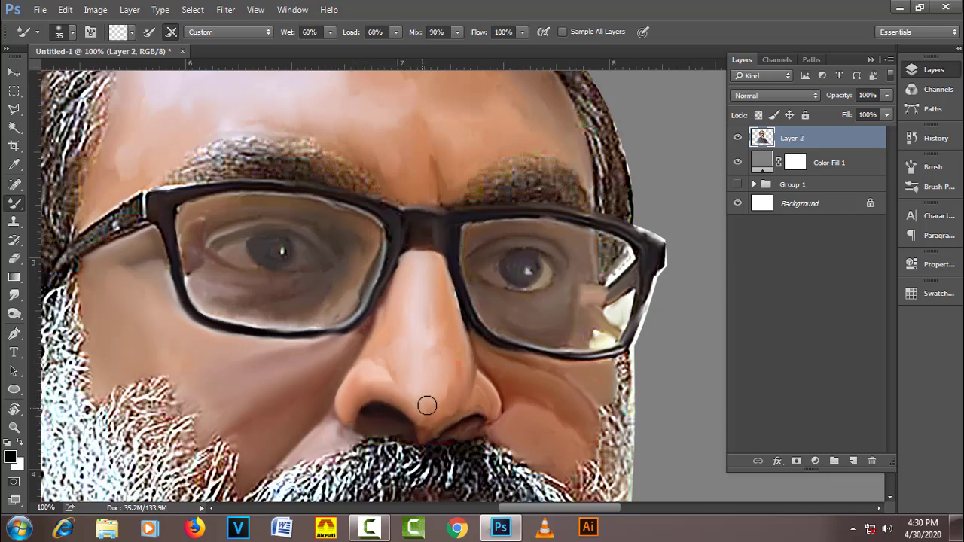
# Step: Blend the nostril, the nose bridge and the right cheek, working up to the lens
pyautogui.press(']')
pyautogui.press(']')
pyautogui.press(']')
pyautogui.press('[')
pyautogui.press('[')
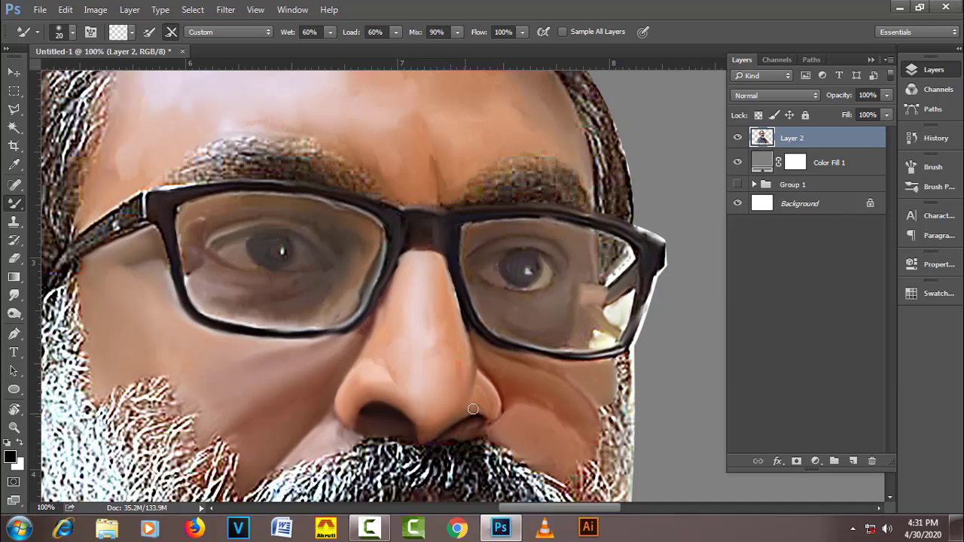
pyautogui.press('[')
pyautogui.press(']')
pyautogui.press(']')
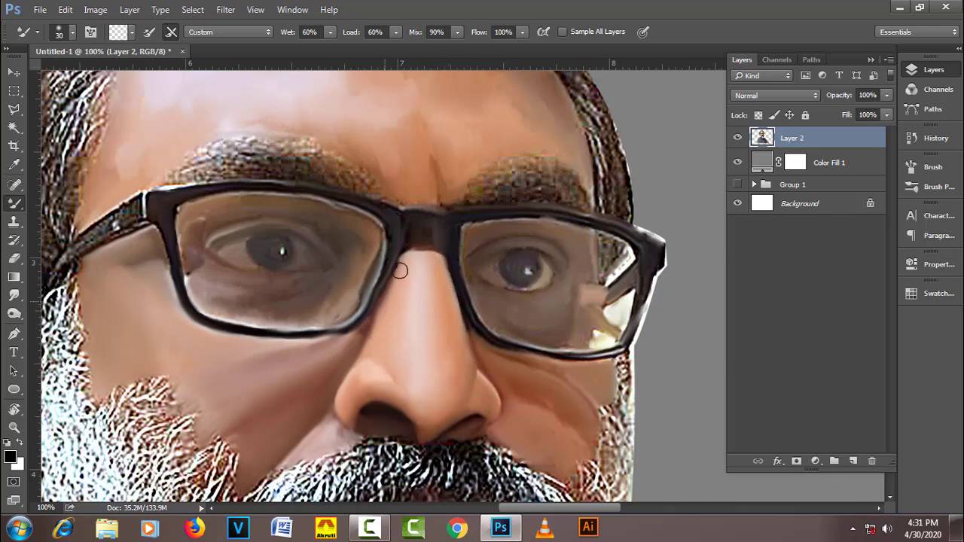
pyautogui.press('[')
pyautogui.press('[')
pyautogui.press('[')
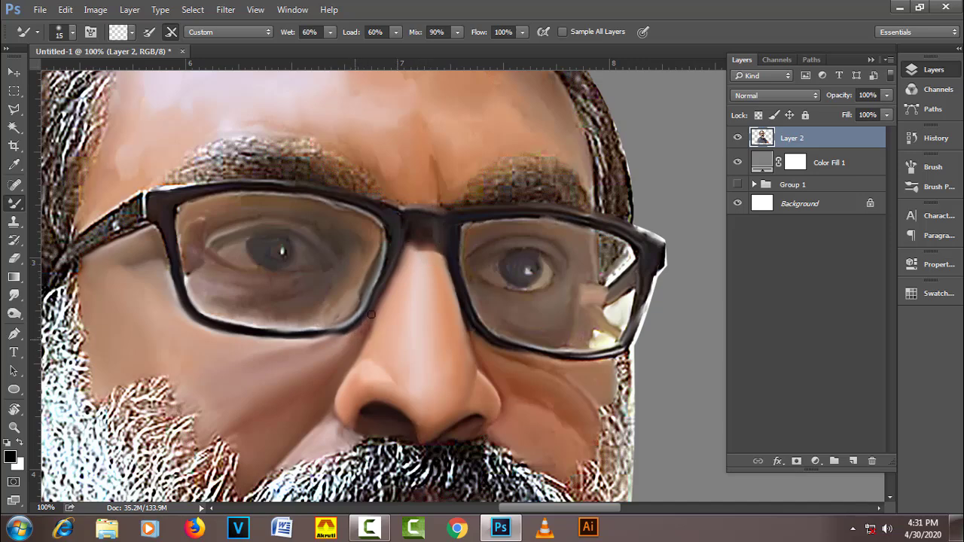
pyautogui.press(']')
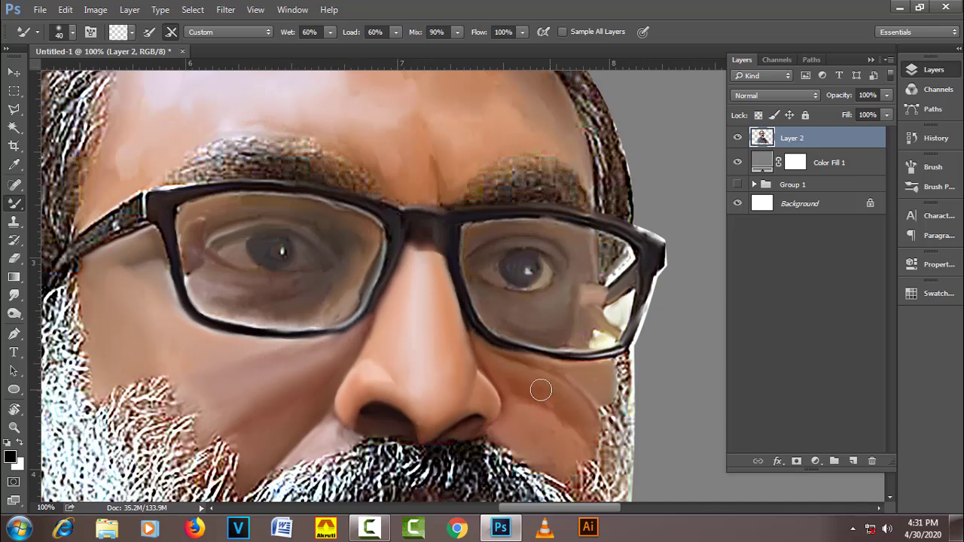
pyautogui.press('[')
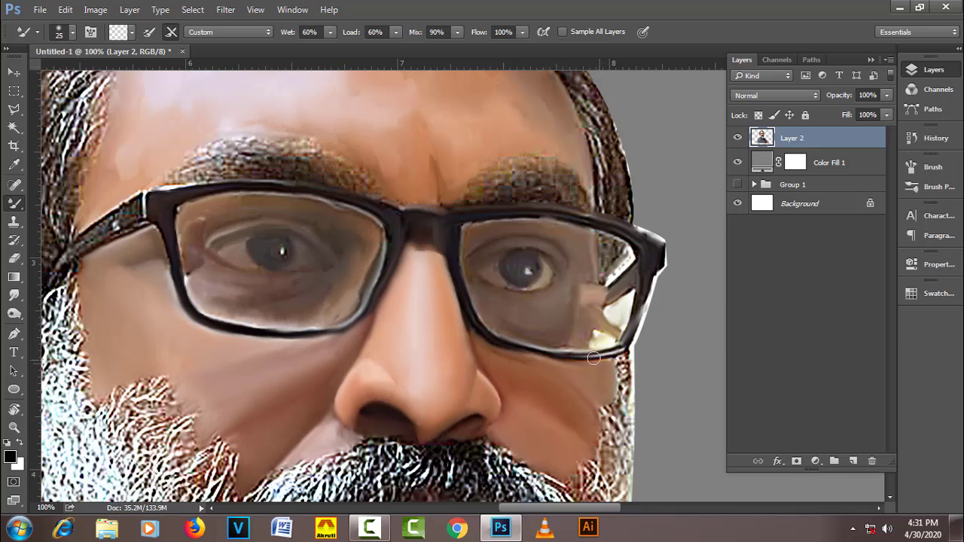
pyautogui.press('[')
pyautogui.press('[')
pyautogui.press(']')
pyautogui.press('[')
pyautogui.press(']')
pyautogui.press(']')
pyautogui.press(']')
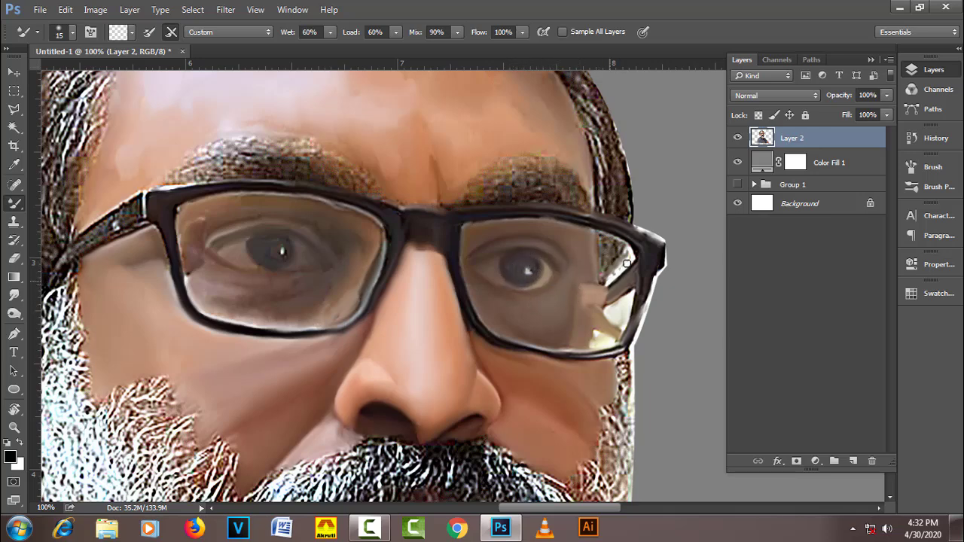
# Step: Repaint the right frame edge and the left lens's upper, inner and lower rims
pyautogui.press('[')
pyautogui.press(']')
pyautogui.moveTo(618, 295)
pyautogui.mouseDown()
pyautogui.moveTo(633, 232)
pyautogui.moveTo(650, 239)
pyautogui.moveTo(658, 275)
pyautogui.moveTo(624, 337)
pyautogui.moveTo(628, 348)
pyautogui.mouseUp()
pyautogui.press('[')
pyautogui.moveTo(154, 227)
pyautogui.mouseDown()
pyautogui.moveTo(170, 268)
pyautogui.moveTo(181, 231)
pyautogui.moveTo(166, 194)
pyautogui.moveTo(270, 199)
pyautogui.mouseUp()
pyautogui.press('[')
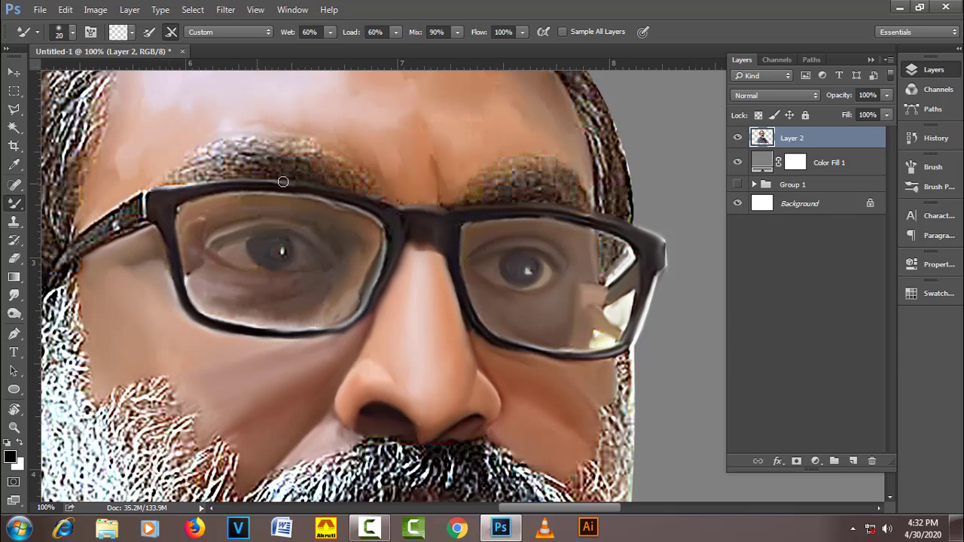
pyautogui.moveTo(366, 211)
pyautogui.mouseDown()
pyautogui.moveTo(384, 262)
pyautogui.moveTo(362, 311)
pyautogui.mouseUp()
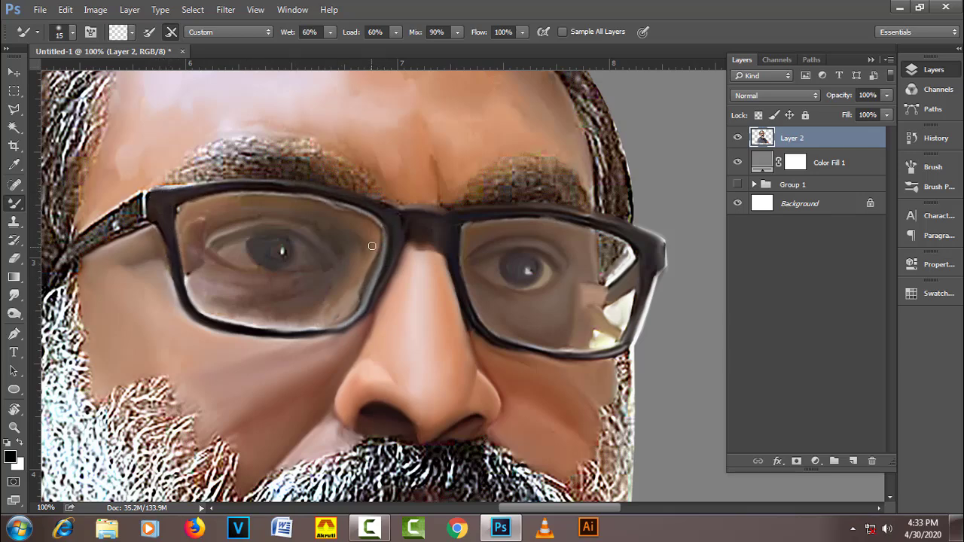
pyautogui.press(']')
pyautogui.moveTo(267, 326); pyautogui.dragTo(319, 314)
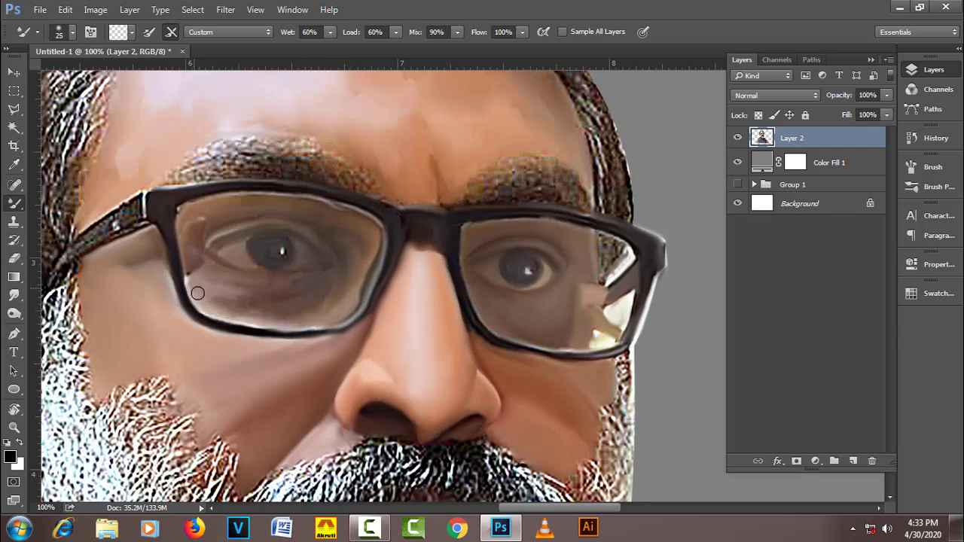
# Step: Smooth the white streak on the left hinge and repaint the temple arm toward the forehead
pyautogui.press(']')
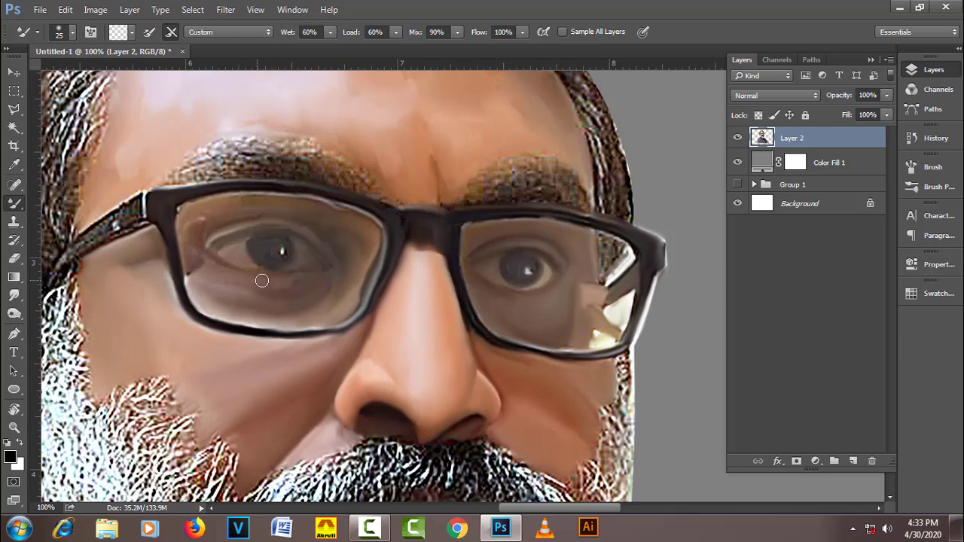
pyautogui.press('[')
pyautogui.press(']')
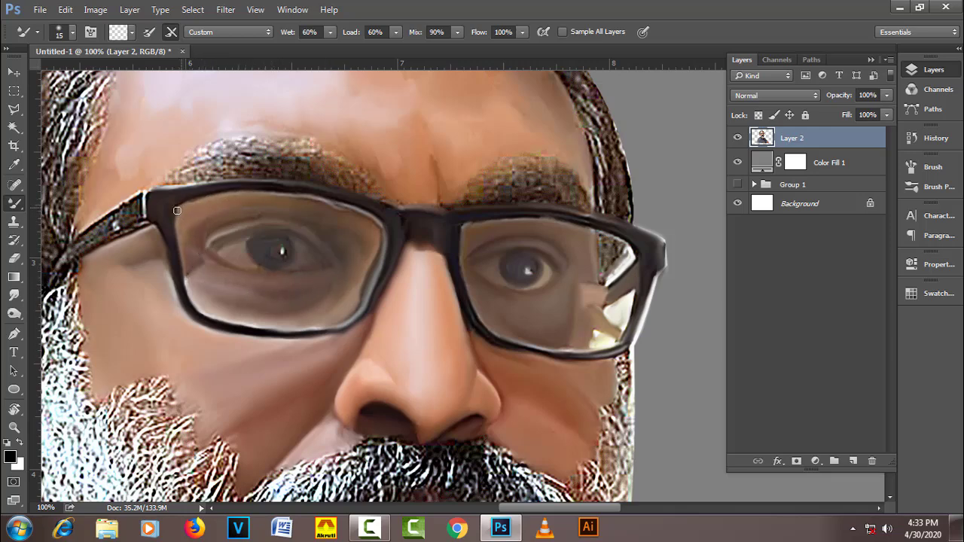
pyautogui.press('[')
pyautogui.press('[')
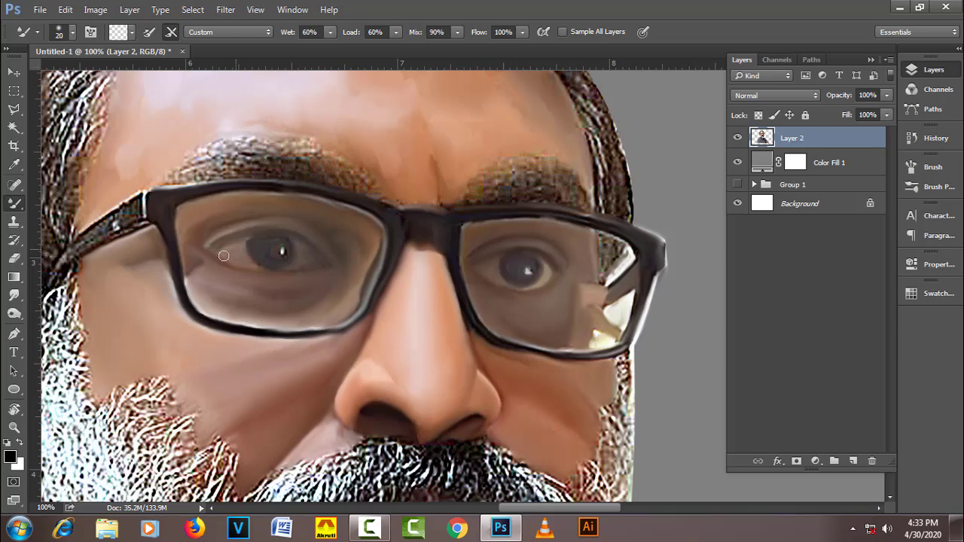
pyautogui.press('[')
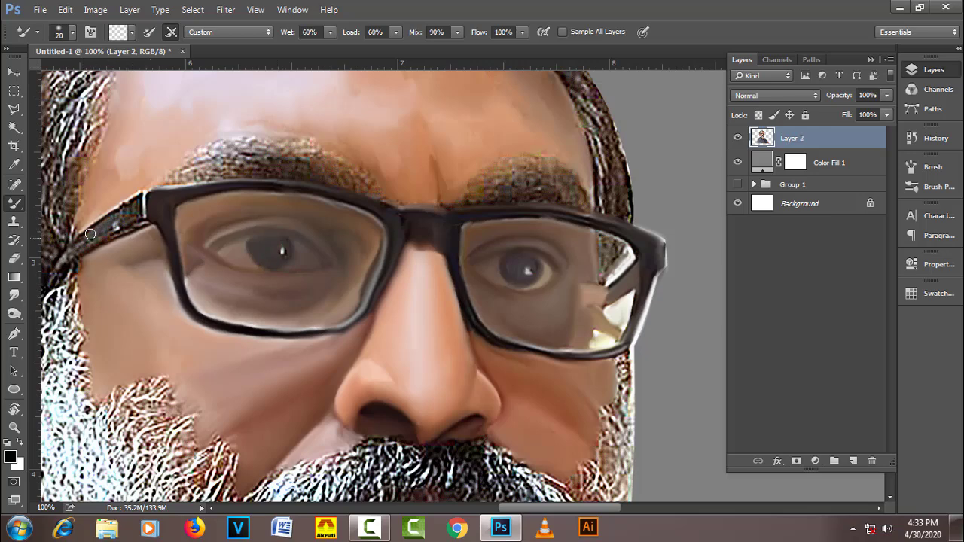
pyautogui.press(']')
pyautogui.moveTo(110, 237); pyautogui.dragTo(134, 207)
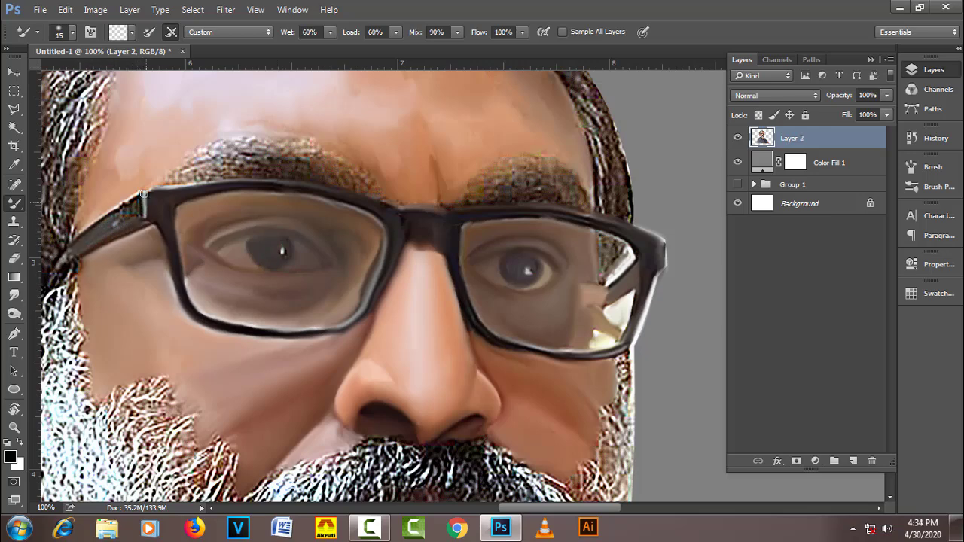
pyautogui.press(']')
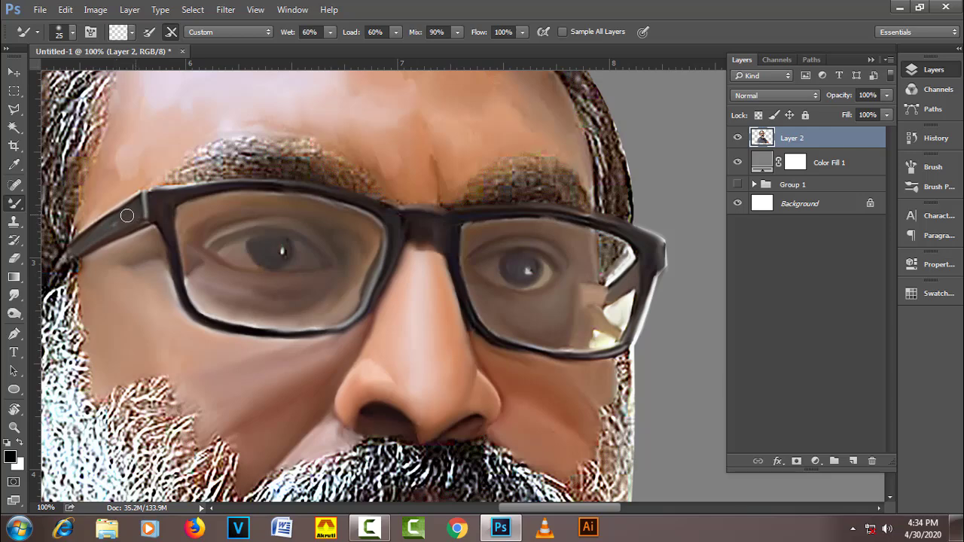
pyautogui.moveTo(134, 207); pyautogui.dragTo(87, 246)
pyautogui.press(']')
pyautogui.press(']')
pyautogui.press(']')
pyautogui.press(']')
pyautogui.press(']')
pyautogui.press(']')
pyautogui.press(']')
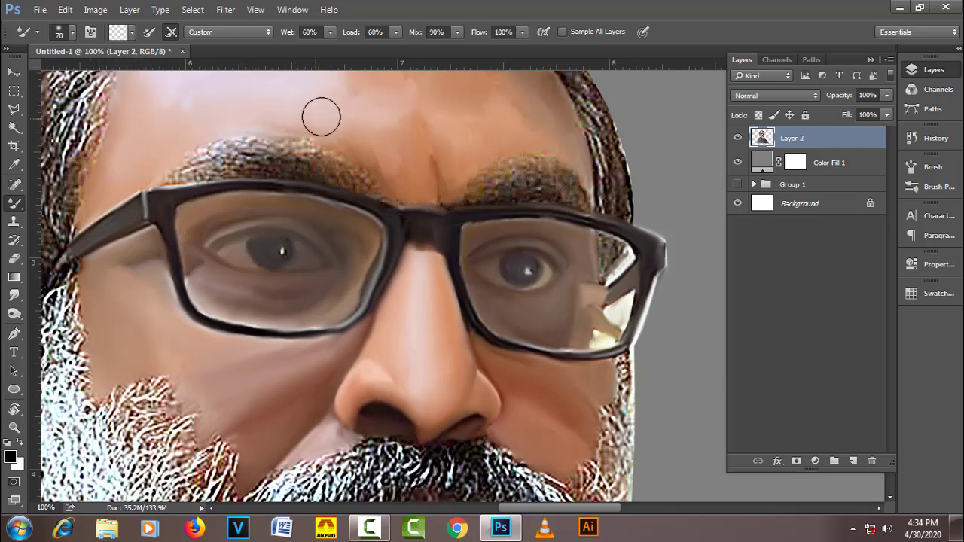
pyautogui.press('[')
pyautogui.press('[')
pyautogui.press('[')
pyautogui.press('[')
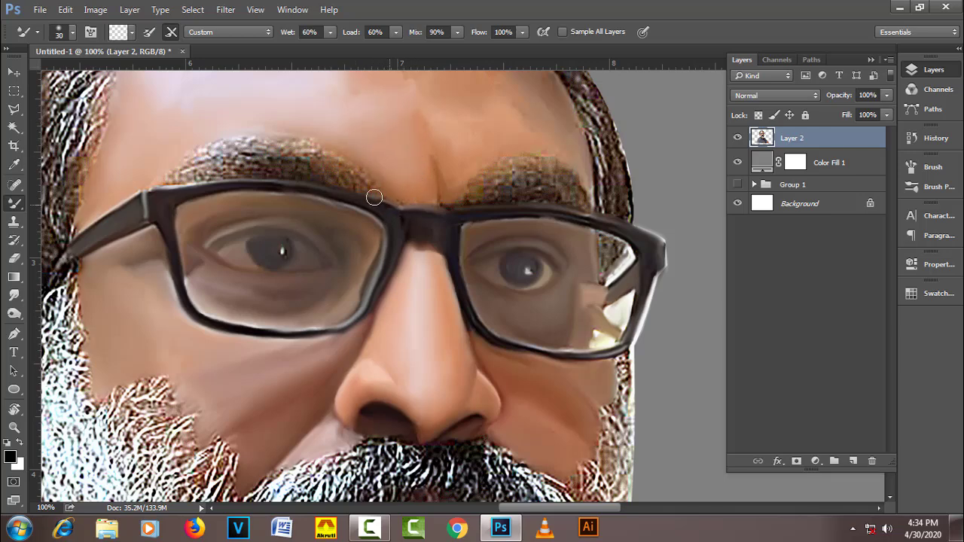
pyautogui.press(']')
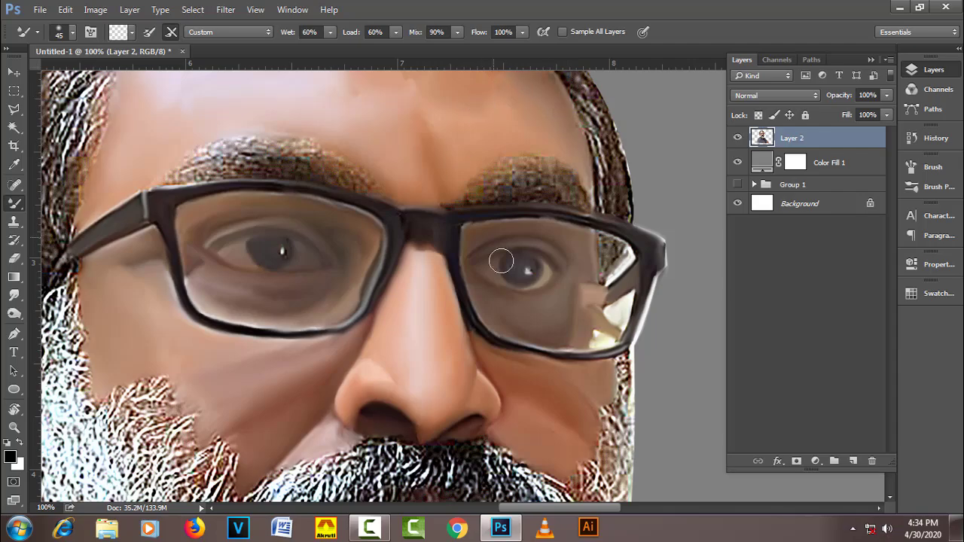
pyautogui.scroll(-1, 516, 316)
pyautogui.scroll(-1, 458, 244)
# Step: Rotate the view about 68°, then blend the forehead with a 90–150 px Mixer Brush
pyautogui.press('r')
pyautogui.moveTo(458, 243); pyautogui.dragTo(336, 303)
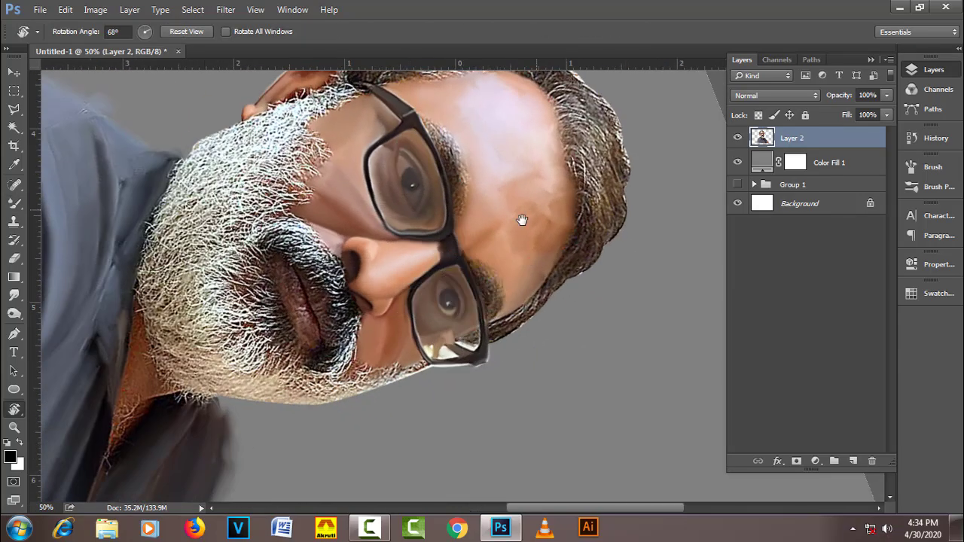
pyautogui.press('b')
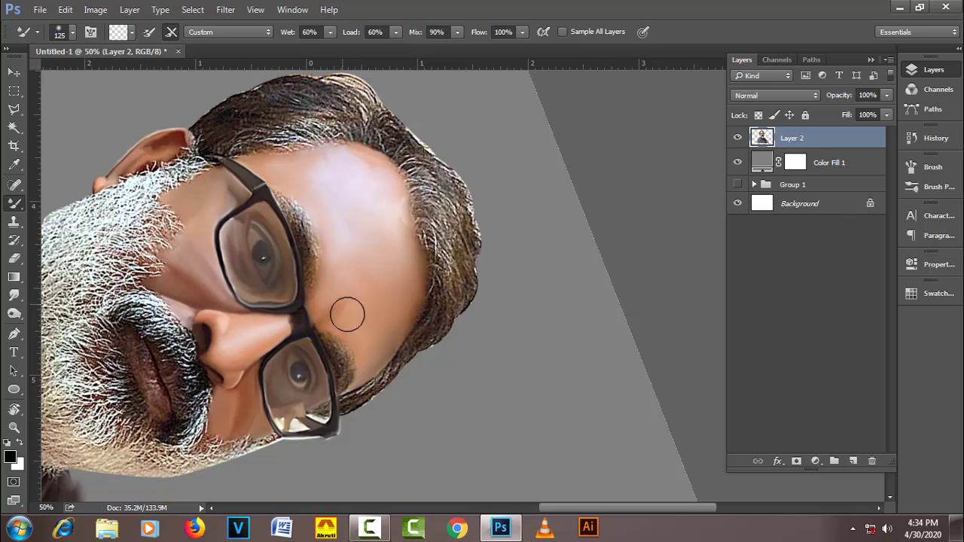
pyautogui.press('[')
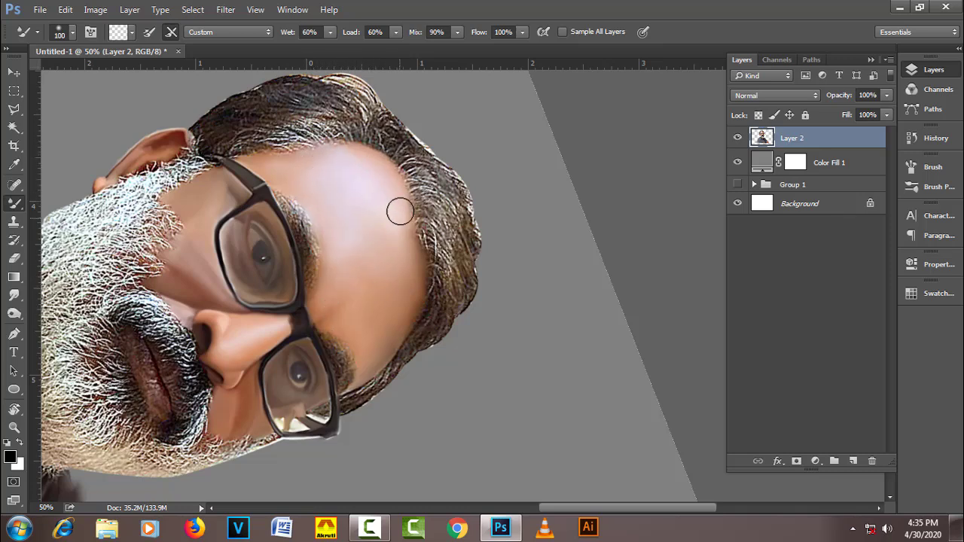
pyautogui.press(']')
pyautogui.press(']')
pyautogui.press('[')
pyautogui.press('[')
pyautogui.press('[')
pyautogui.press('[')
# Step: Blend the cheek and nose skin with a 45–70 px brush, then zoom out
pyautogui.press('[')
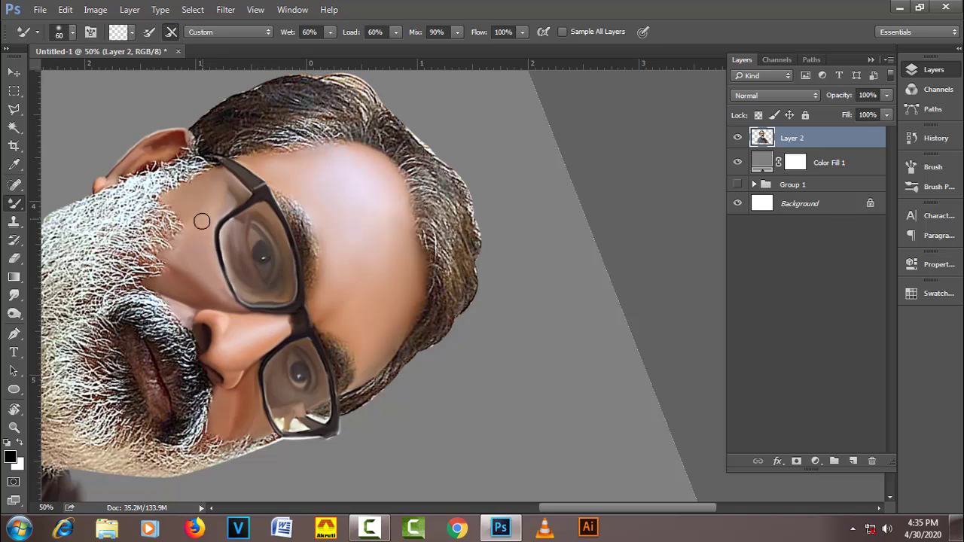
pyautogui.press('[')
pyautogui.press(']')
pyautogui.press('[')
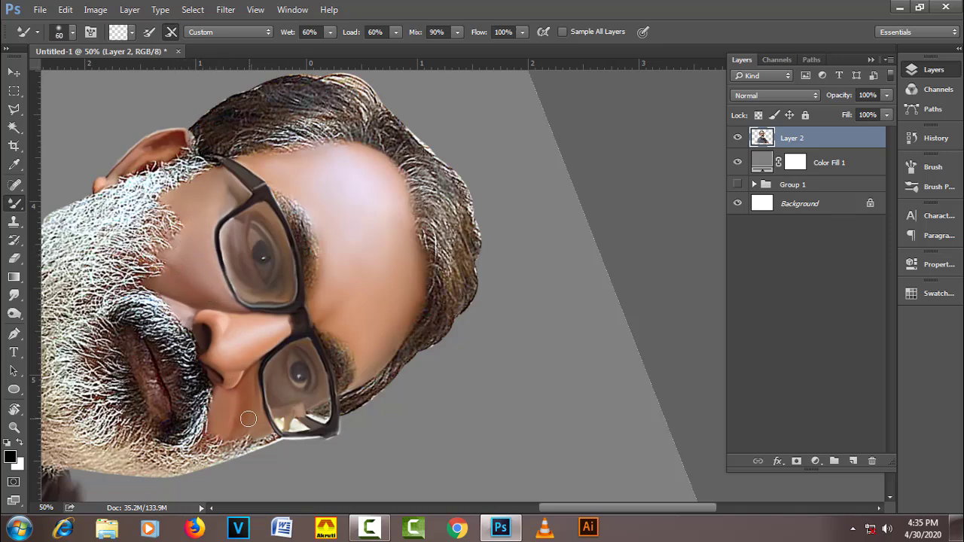
pyautogui.press('[')
pyautogui.hotkey('ctrl', '-')
pyautogui.scroll(-1, 400, 263)
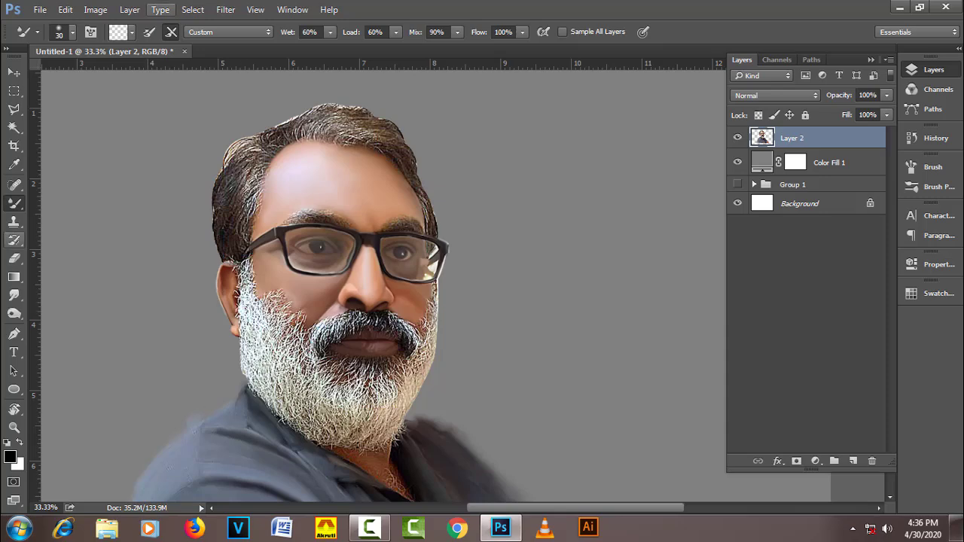
# Step: Paint over the necklace at the neck with a 45 px Mixer Brush
pyautogui.scroll(-3, 388, 211)
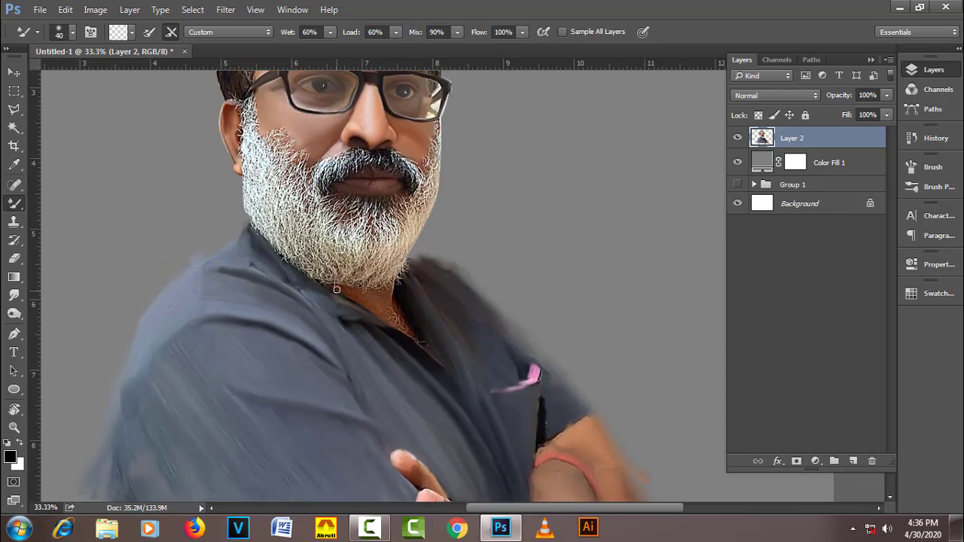
pyautogui.press(']')
pyautogui.press(']')
pyautogui.moveTo(396, 316); pyautogui.dragTo(424, 344)
# Step: Add a new empty Layer 3 above Layer 2
pyautogui.scroll(-2, 283, 316)
pyautogui.scroll(4, 311, 235)
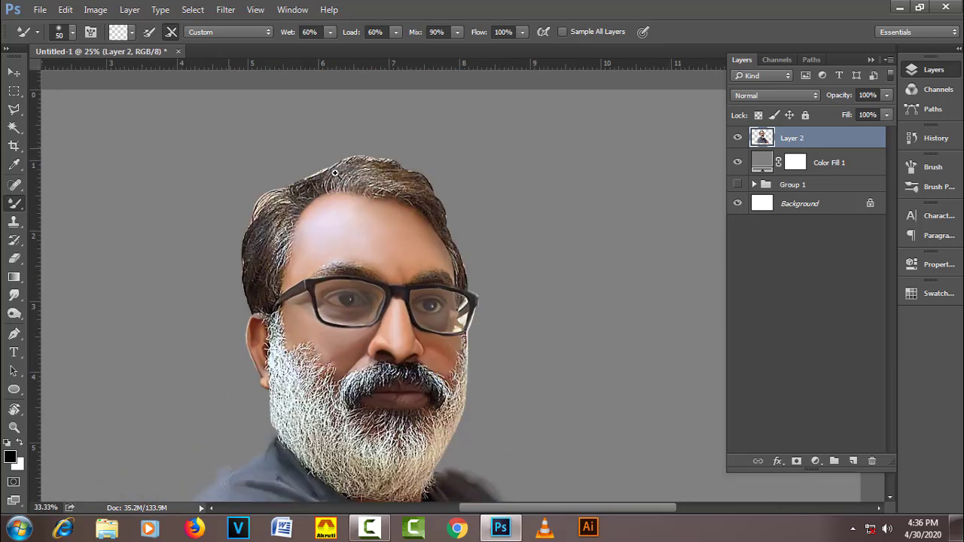
pyautogui.scroll(1, 312, 235)
pyautogui.click(853, 461)
# Step: Set the Smudge tool to a Watercolor brush preset at 90% strength and 15 px
pyautogui.click(13, 295)
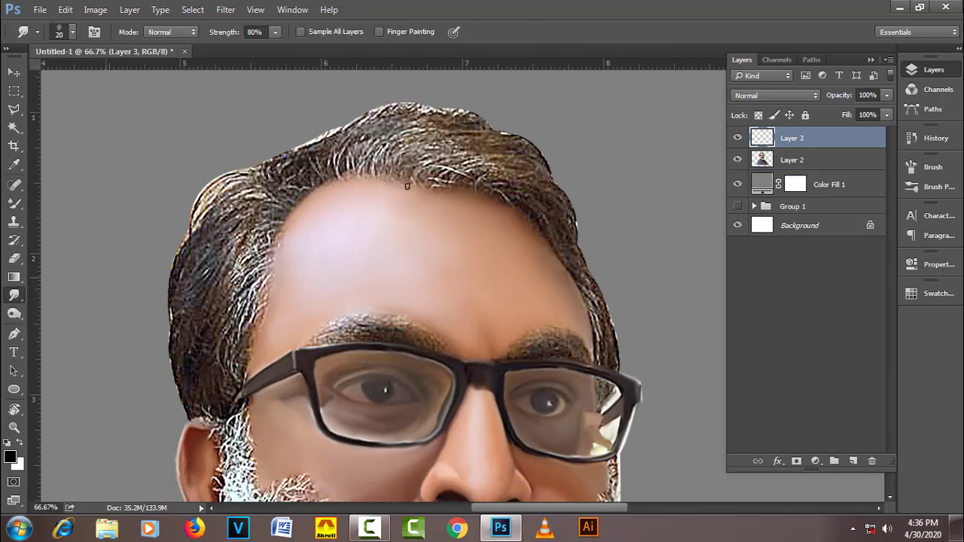
pyautogui.rightClick(595, 364)
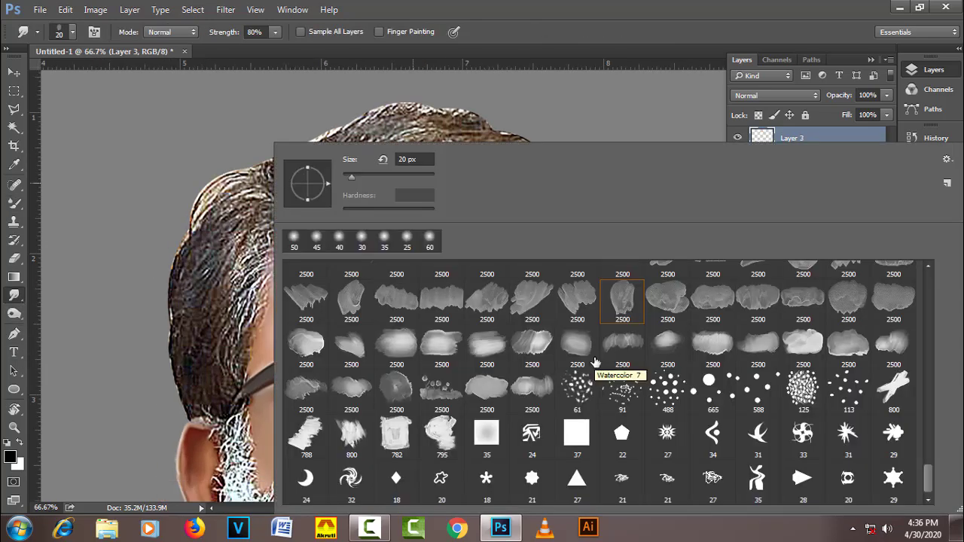
pyautogui.doubleClick(541, 381)
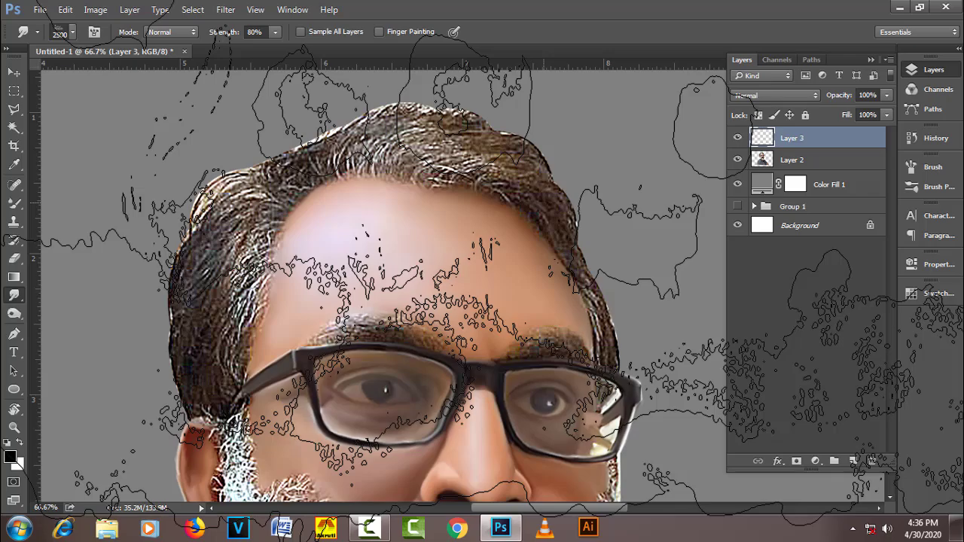
pyautogui.press('[')
pyautogui.press('[')
pyautogui.press('[')
pyautogui.press('9')
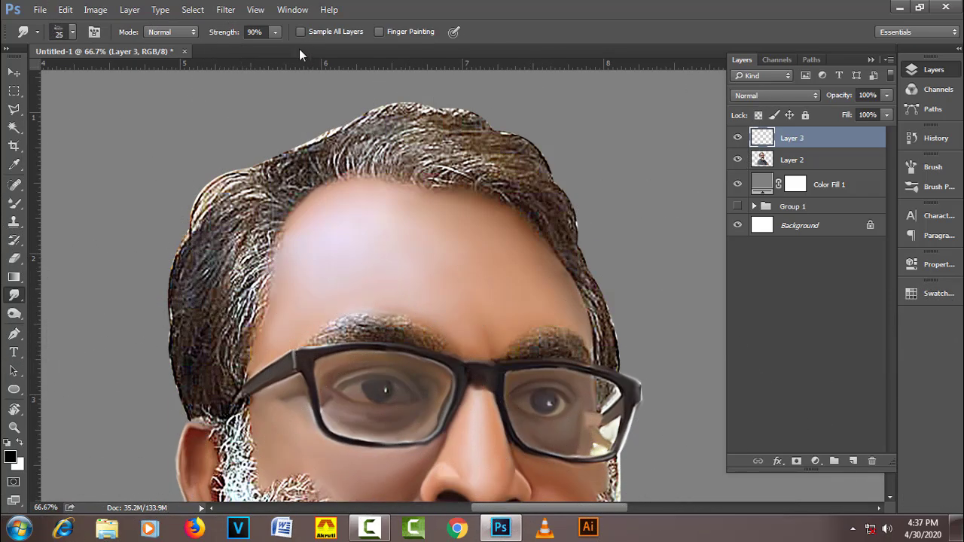
pyautogui.press('[')
# Step: Smudge the left temple hair into long strands, enlarging the brush to 20 px
pyautogui.moveTo(243, 348)
pyautogui.mouseDown()
pyautogui.moveTo(257, 273)
pyautogui.moveTo(251, 268)
pyautogui.moveTo(279, 252)
pyautogui.moveTo(260, 254)
pyautogui.moveTo(286, 212)
pyautogui.mouseUp()
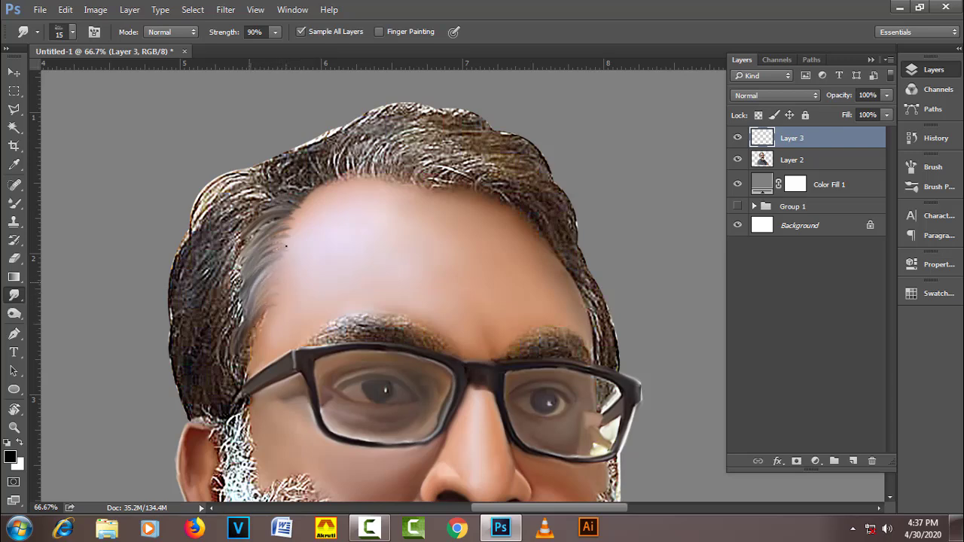
pyautogui.moveTo(245, 377)
pyautogui.mouseDown()
pyautogui.moveTo(266, 316)
pyautogui.moveTo(252, 354)
pyautogui.mouseUp()
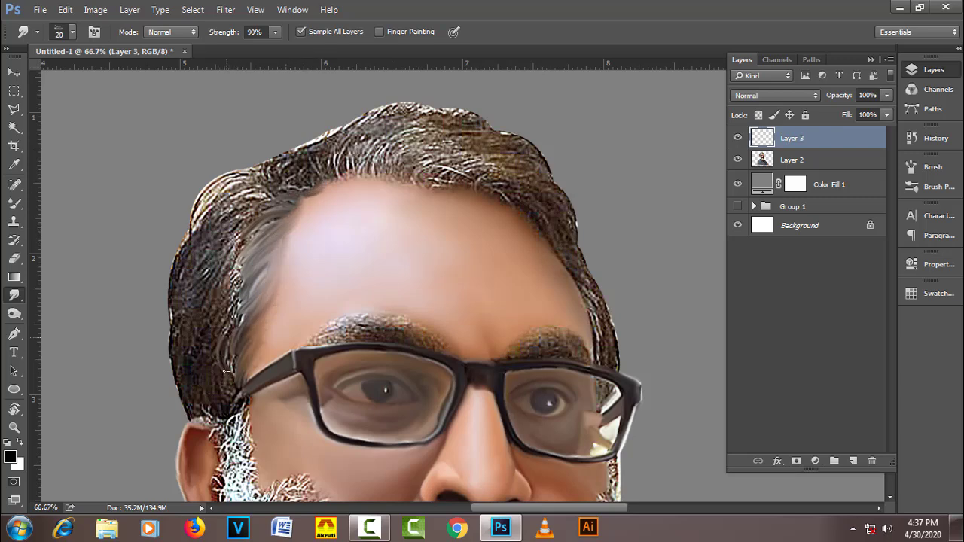
pyautogui.moveTo(221, 361); pyautogui.dragTo(241, 309)
pyautogui.press(']')
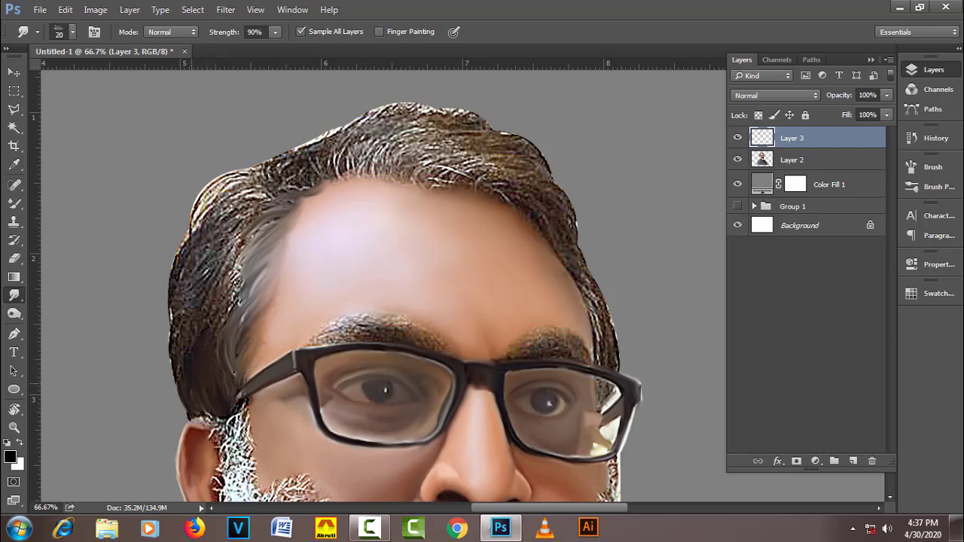
pyautogui.moveTo(219, 285)
pyautogui.mouseDown()
pyautogui.moveTo(232, 270)
pyautogui.moveTo(217, 336)
pyautogui.mouseUp()
pyautogui.moveTo(238, 302); pyautogui.dragTo(211, 333)
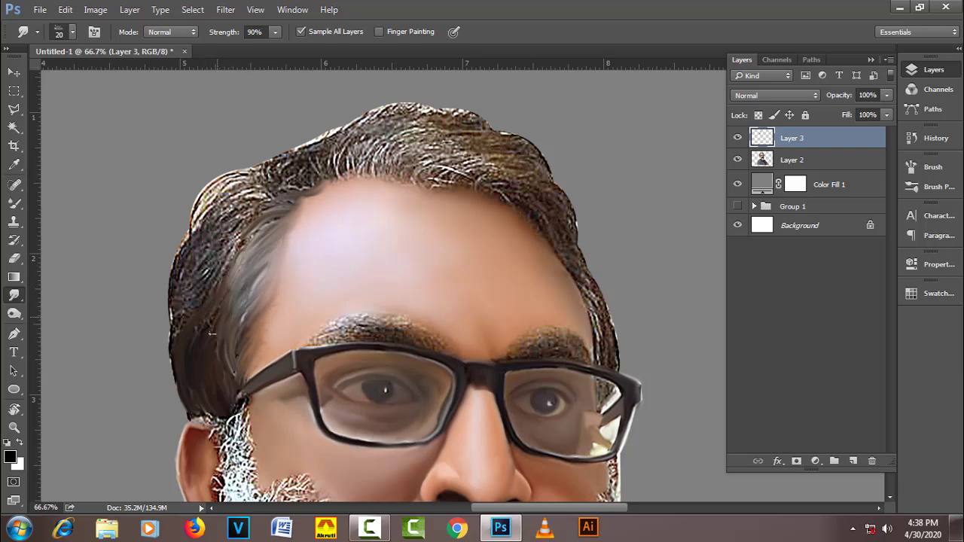
pyautogui.moveTo(188, 285)
pyautogui.mouseDown()
pyautogui.moveTo(249, 220)
pyautogui.moveTo(202, 290)
pyautogui.mouseUp()
pyautogui.moveTo(241, 248)
pyautogui.mouseDown()
pyautogui.moveTo(207, 289)
pyautogui.moveTo(264, 222)
pyautogui.moveTo(298, 200)
pyautogui.mouseUp()
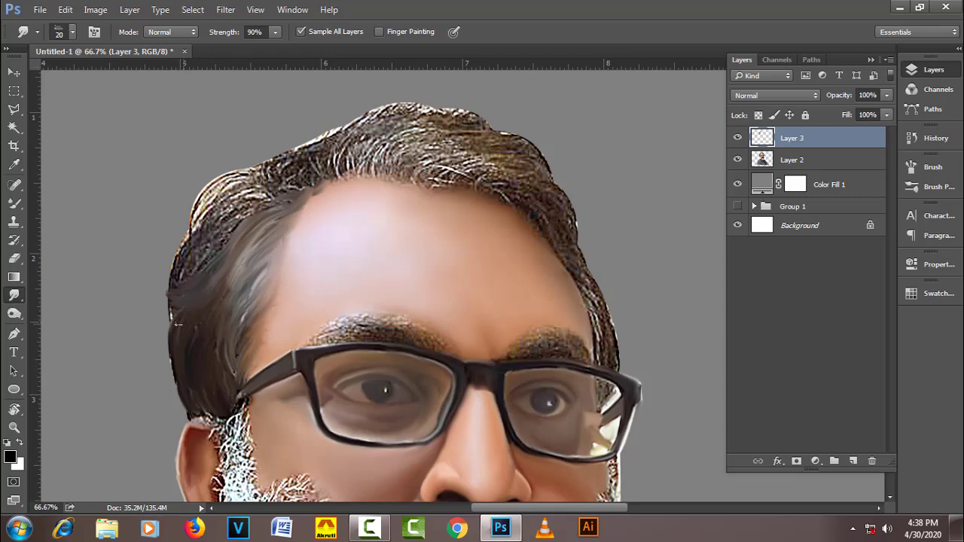
pyautogui.moveTo(177, 325); pyautogui.dragTo(180, 298)
pyautogui.moveTo(179, 359)
pyautogui.mouseDown()
pyautogui.moveTo(171, 371)
pyautogui.moveTo(189, 411)
pyautogui.moveTo(235, 424)
pyautogui.moveTo(245, 407)
pyautogui.moveTo(226, 468)
pyautogui.moveTo(244, 422)
pyautogui.moveTo(214, 440)
pyautogui.moveTo(233, 466)
pyautogui.mouseUp()
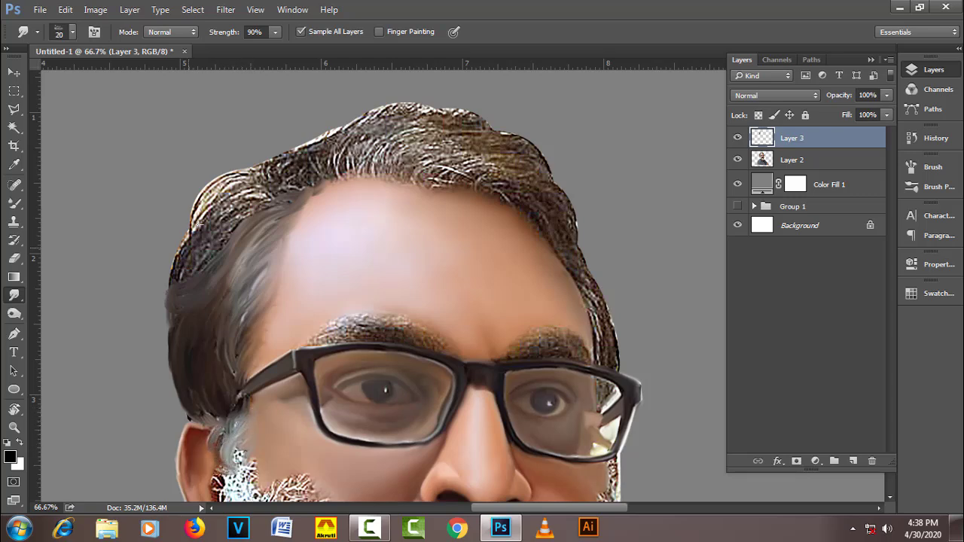
# Step: Smooth the left hairline and hair edge beside the glasses, then rotate the view to -40°
pyautogui.moveTo(198, 224)
pyautogui.mouseDown()
pyautogui.moveTo(215, 211)
pyautogui.moveTo(226, 219)
pyautogui.mouseUp()
pyautogui.moveTo(198, 268)
pyautogui.mouseDown()
pyautogui.moveTo(248, 210)
pyautogui.moveTo(218, 213)
pyautogui.moveTo(256, 195)
pyautogui.moveTo(236, 195)
pyautogui.moveTo(272, 188)
pyautogui.mouseUp()
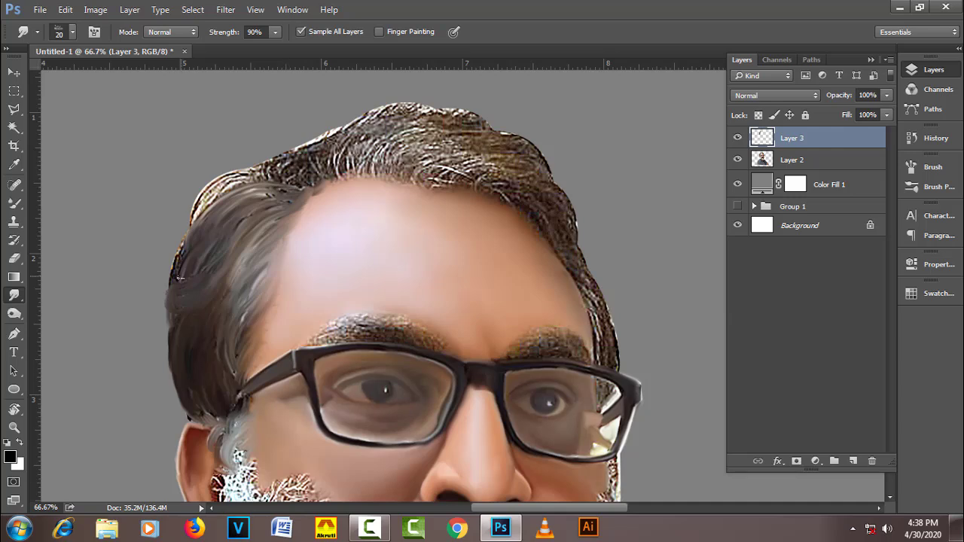
pyautogui.moveTo(169, 293)
pyautogui.mouseDown()
pyautogui.moveTo(202, 199)
pyautogui.moveTo(226, 181)
pyautogui.moveTo(211, 188)
pyautogui.moveTo(253, 177)
pyautogui.moveTo(219, 197)
pyautogui.moveTo(267, 179)
pyautogui.moveTo(247, 177)
pyautogui.mouseUp()
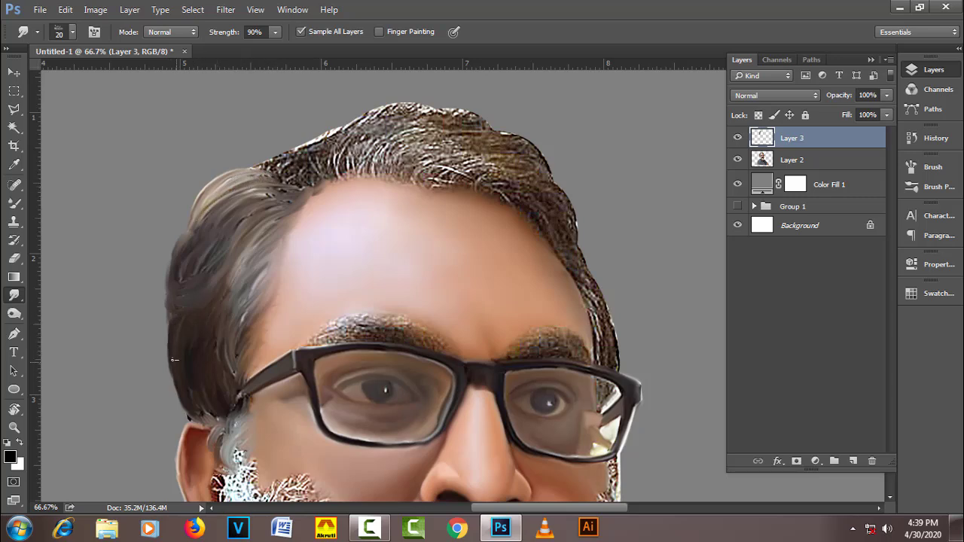
pyautogui.moveTo(224, 294); pyautogui.dragTo(204, 345)
pyautogui.moveTo(211, 307)
pyautogui.mouseDown()
pyautogui.moveTo(239, 273)
pyautogui.moveTo(256, 287)
pyautogui.moveTo(246, 304)
pyautogui.moveTo(276, 223)
pyautogui.mouseUp()
pyautogui.moveTo(248, 319); pyautogui.dragTo(263, 333)
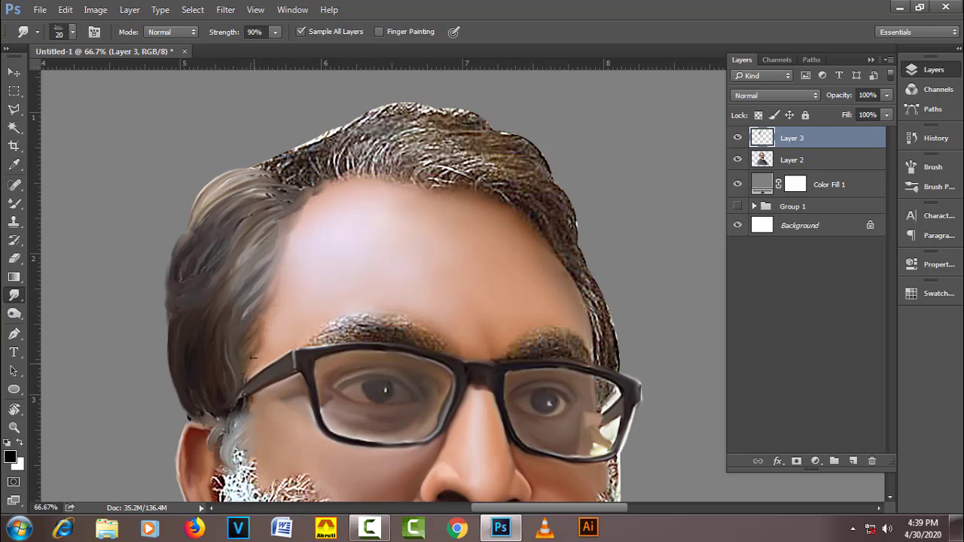
pyautogui.moveTo(257, 346); pyautogui.dragTo(236, 368)
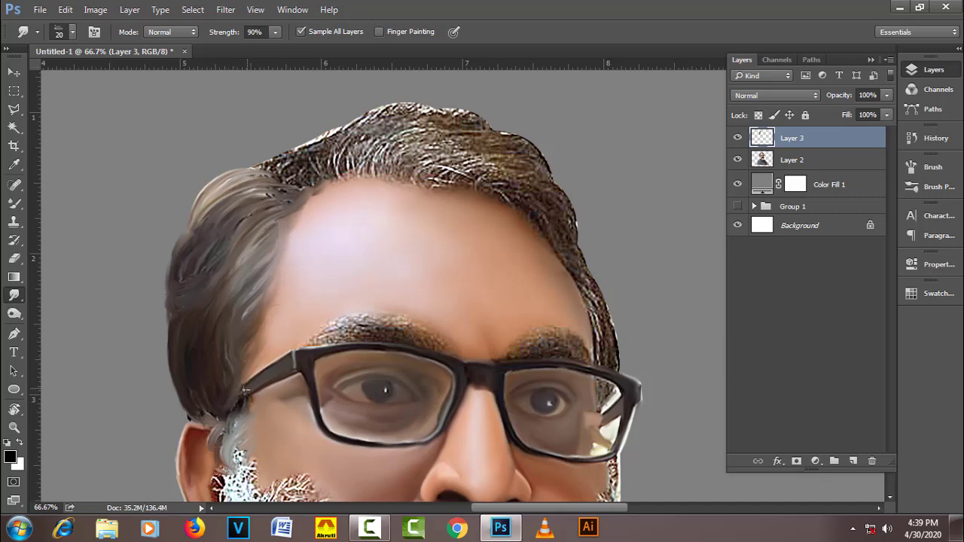
pyautogui.hotkey('ctrl', '-')
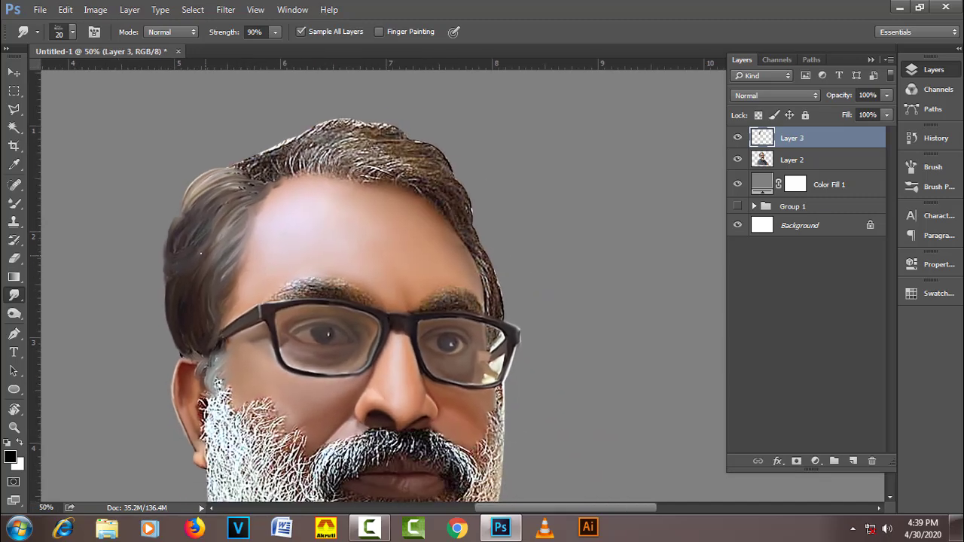
pyautogui.press('r')
pyautogui.moveTo(201, 254); pyautogui.dragTo(265, 370)
pyautogui.hotkey('ctrl', '+')
pyautogui.hotkey('ctrl', '+')
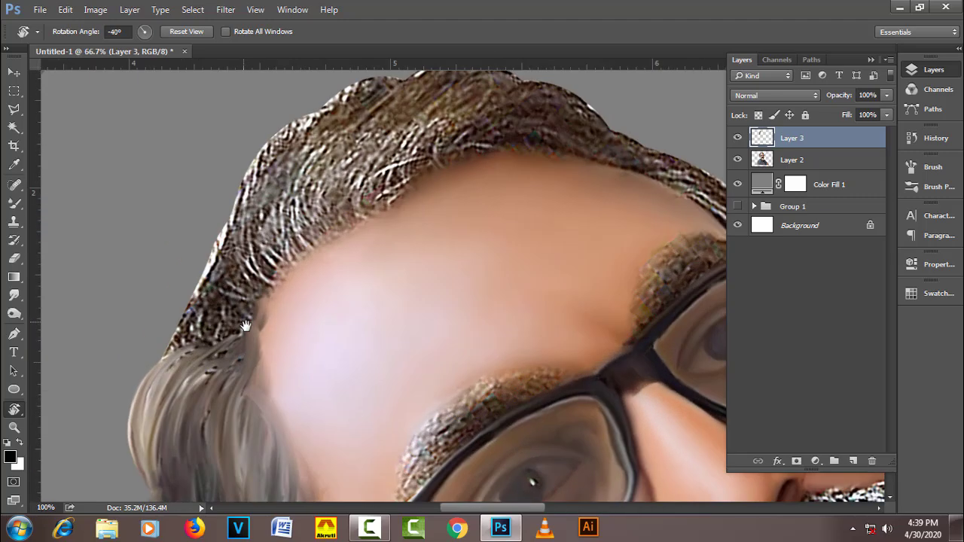
# Step: Sweep the left hair edge upward into strands and rotate the view to 82°
pyautogui.click(14, 295)
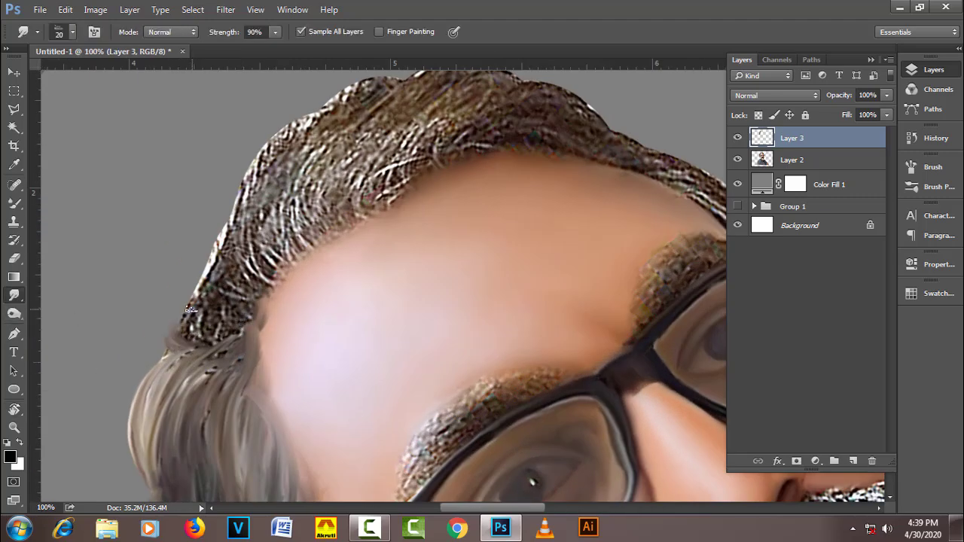
pyautogui.moveTo(190, 310); pyautogui.dragTo(223, 212)
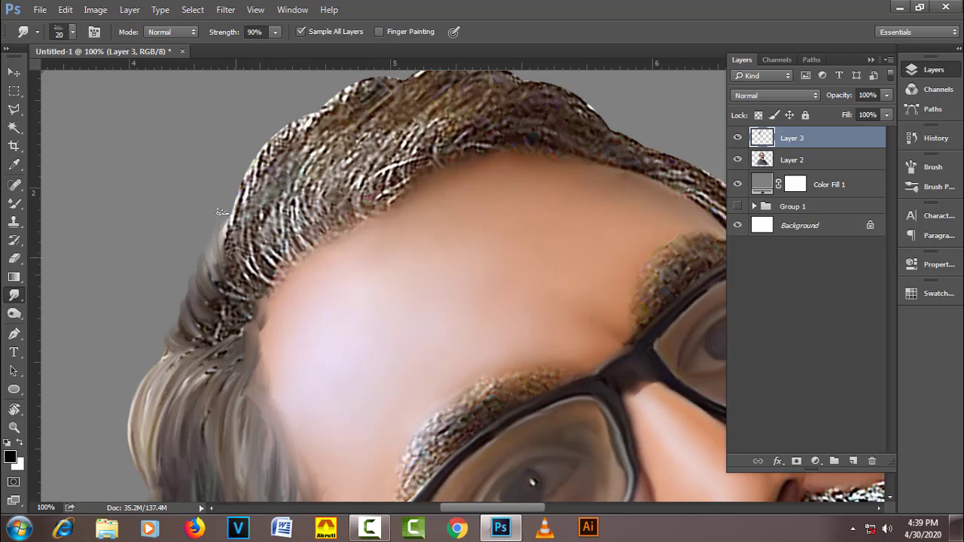
pyautogui.moveTo(226, 252); pyautogui.dragTo(267, 147)
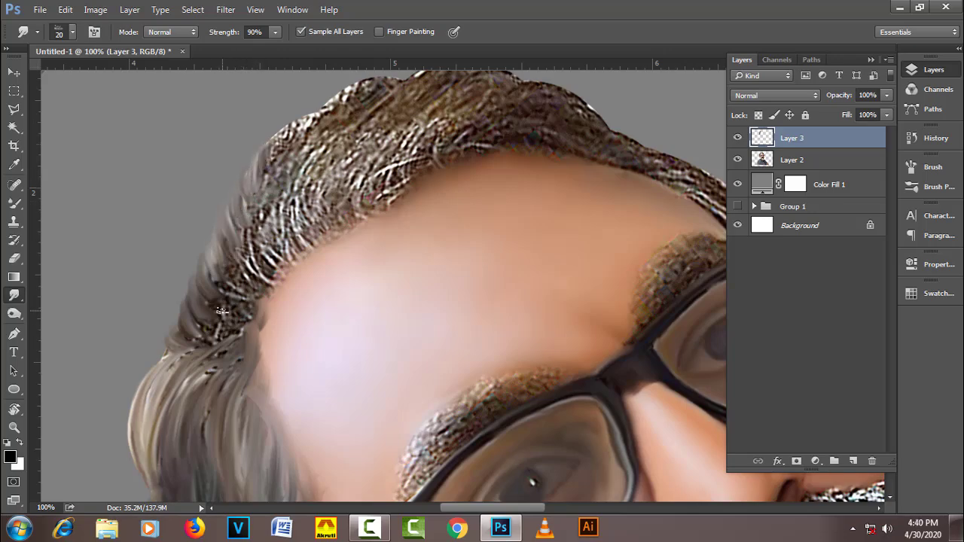
pyautogui.press('r')
pyautogui.moveTo(220, 310)
pyautogui.mouseDown()
pyautogui.moveTo(340, 172)
pyautogui.moveTo(263, 267)
pyautogui.mouseUp()
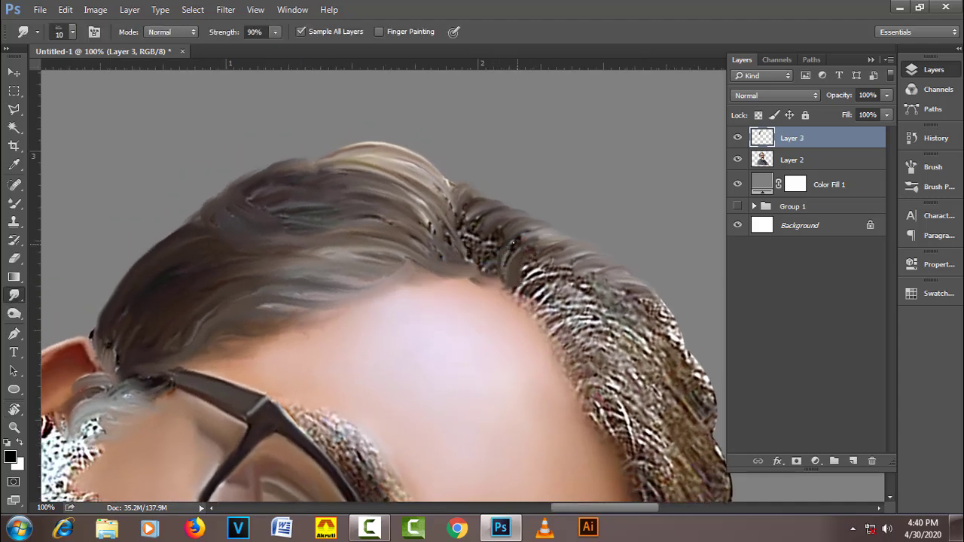
# Step: Smear the textured hair along the hairline with a 10–25 px brush, then rotate to 130°
pyautogui.press(']')
pyautogui.moveTo(510, 244)
pyautogui.mouseDown()
pyautogui.moveTo(478, 217)
pyautogui.moveTo(460, 256)
pyautogui.mouseUp()
pyautogui.press('[')
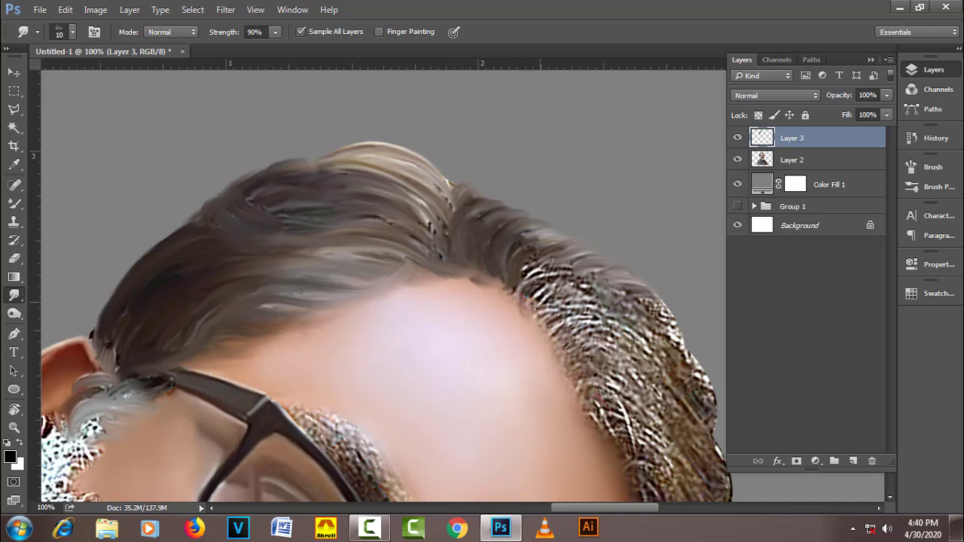
pyautogui.press(']')
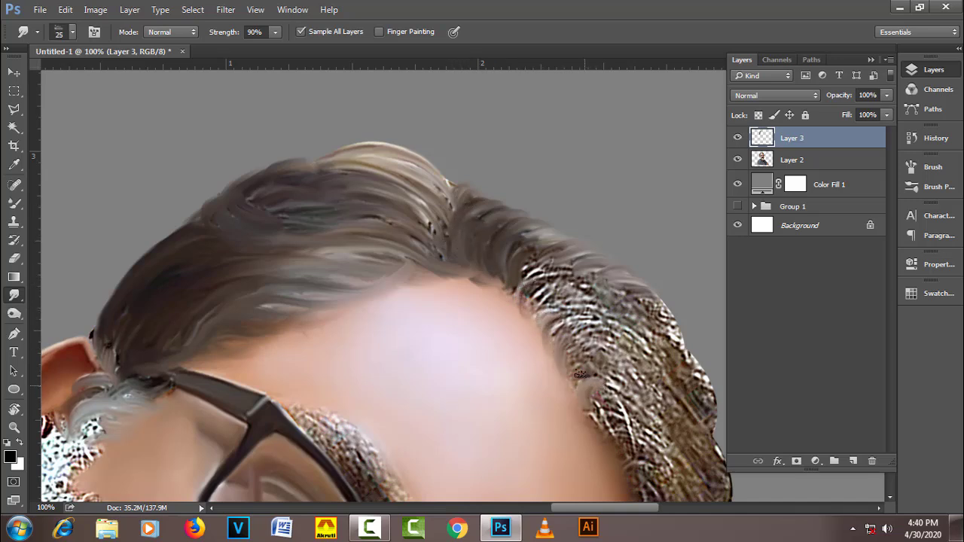
pyautogui.press('[')
pyautogui.moveTo(573, 362)
pyautogui.mouseDown()
pyautogui.moveTo(558, 279)
pyautogui.moveTo(534, 254)
pyautogui.moveTo(586, 271)
pyautogui.mouseUp()
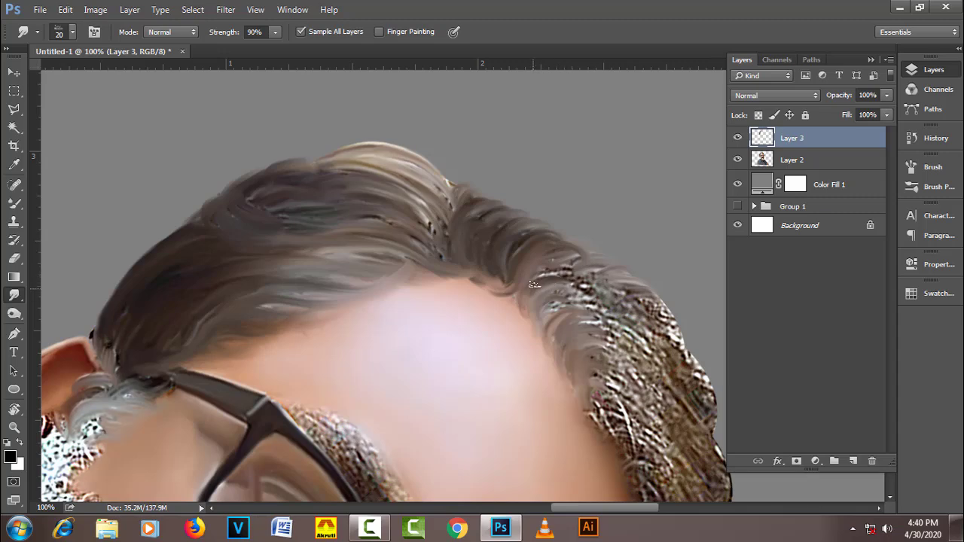
pyautogui.press('r')
pyautogui.moveTo(415, 306)
pyautogui.mouseDown()
pyautogui.moveTo(462, 316)
pyautogui.moveTo(480, 347)
pyautogui.moveTo(330, 376)
pyautogui.moveTo(312, 367)
pyautogui.moveTo(391, 300)
pyautogui.moveTo(419, 319)
pyautogui.mouseUp()
# Step: Smear the jaw-curve hair and speckled dark edge into strands, then rotate to -28°
pyautogui.click(12, 301)
pyautogui.moveTo(342, 402)
pyautogui.mouseDown()
pyautogui.moveTo(392, 331)
pyautogui.moveTo(362, 385)
pyautogui.moveTo(343, 384)
pyautogui.moveTo(355, 411)
pyautogui.moveTo(377, 403)
pyautogui.moveTo(339, 429)
pyautogui.moveTo(399, 414)
pyautogui.moveTo(444, 301)
pyautogui.moveTo(421, 296)
pyautogui.moveTo(399, 361)
pyautogui.moveTo(410, 388)
pyautogui.moveTo(391, 373)
pyautogui.moveTo(407, 339)
pyautogui.mouseUp()
pyautogui.press('[')
pyautogui.moveTo(424, 395)
pyautogui.mouseDown()
pyautogui.moveTo(460, 286)
pyautogui.moveTo(482, 301)
pyautogui.moveTo(497, 262)
pyautogui.moveTo(516, 305)
pyautogui.moveTo(516, 252)
pyautogui.moveTo(531, 226)
pyautogui.moveTo(539, 260)
pyautogui.mouseUp()
pyautogui.moveTo(495, 342)
pyautogui.mouseDown()
pyautogui.moveTo(512, 317)
pyautogui.moveTo(475, 384)
pyautogui.moveTo(460, 396)
pyautogui.moveTo(479, 341)
pyautogui.moveTo(445, 388)
pyautogui.moveTo(452, 309)
pyautogui.moveTo(436, 320)
pyautogui.moveTo(450, 280)
pyautogui.moveTo(387, 360)
pyautogui.mouseUp()
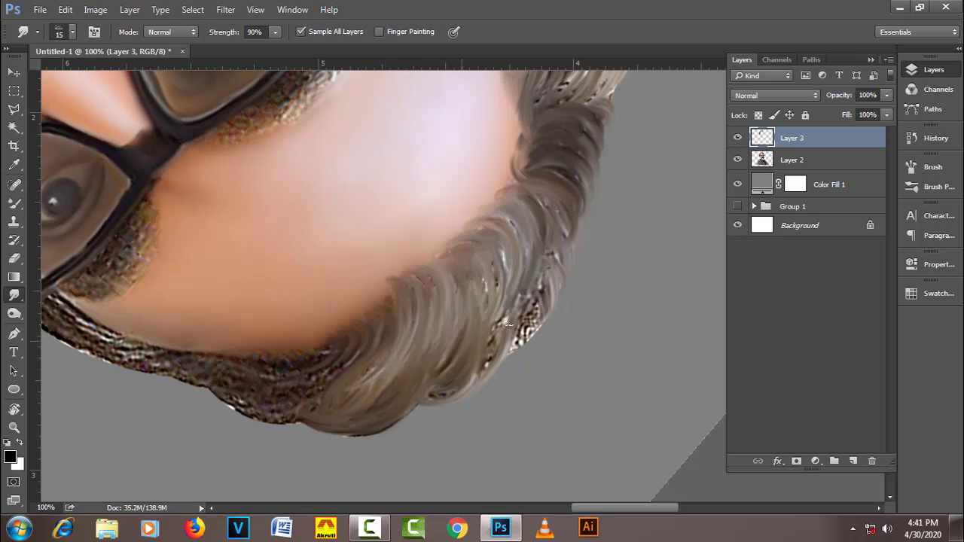
pyautogui.moveTo(507, 325)
pyautogui.mouseDown()
pyautogui.moveTo(491, 354)
pyautogui.moveTo(521, 297)
pyautogui.moveTo(537, 325)
pyautogui.moveTo(550, 296)
pyautogui.mouseUp()
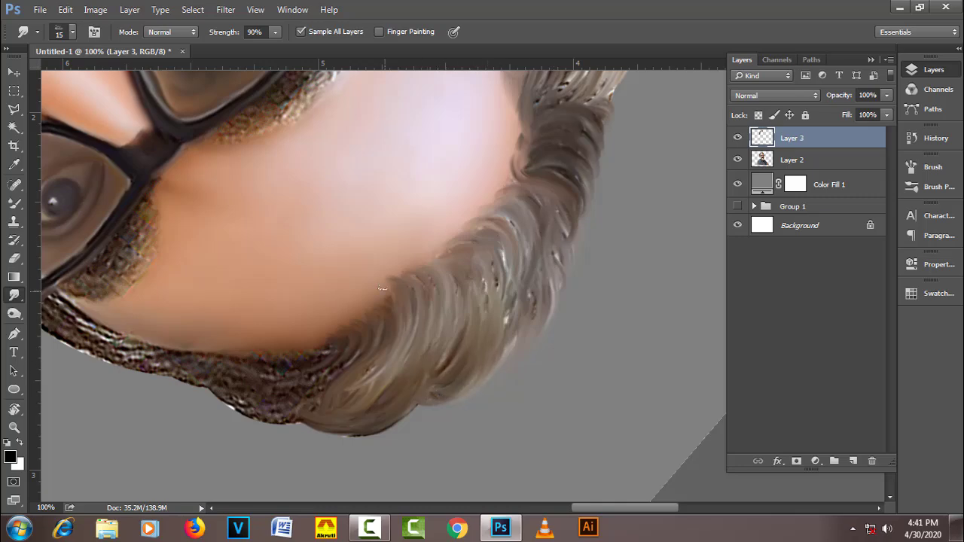
pyautogui.press('r')
pyautogui.moveTo(306, 368); pyautogui.dragTo(382, 275)
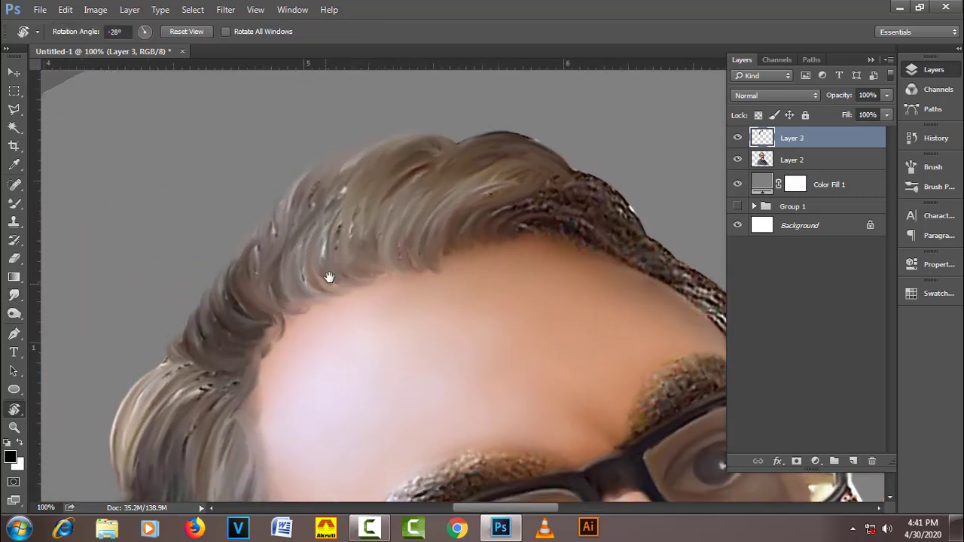
# Step: Smudge the left hair edge, bright streaks and dark specks into smooth brown strands
pyautogui.click(13, 296)
pyautogui.moveTo(211, 320); pyautogui.dragTo(253, 241)
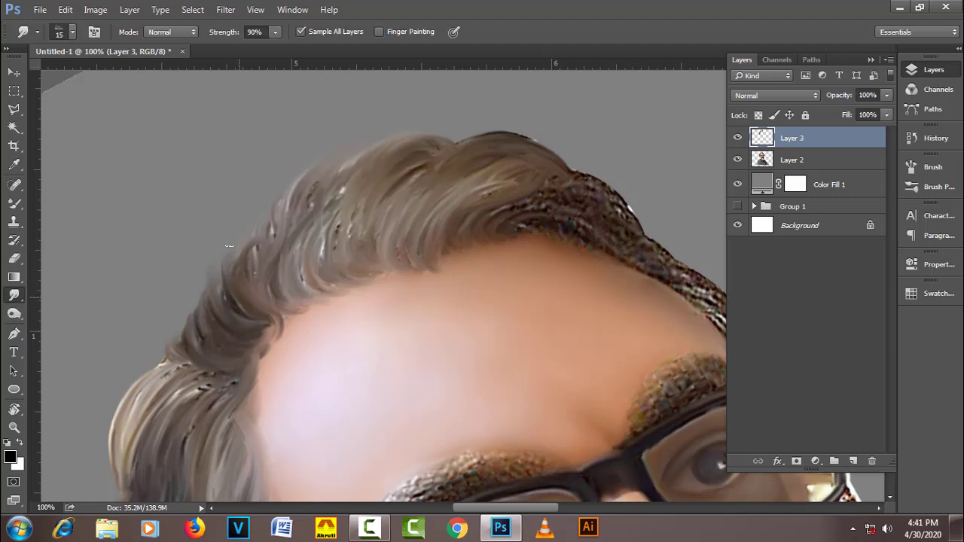
pyautogui.moveTo(276, 272); pyautogui.dragTo(315, 168)
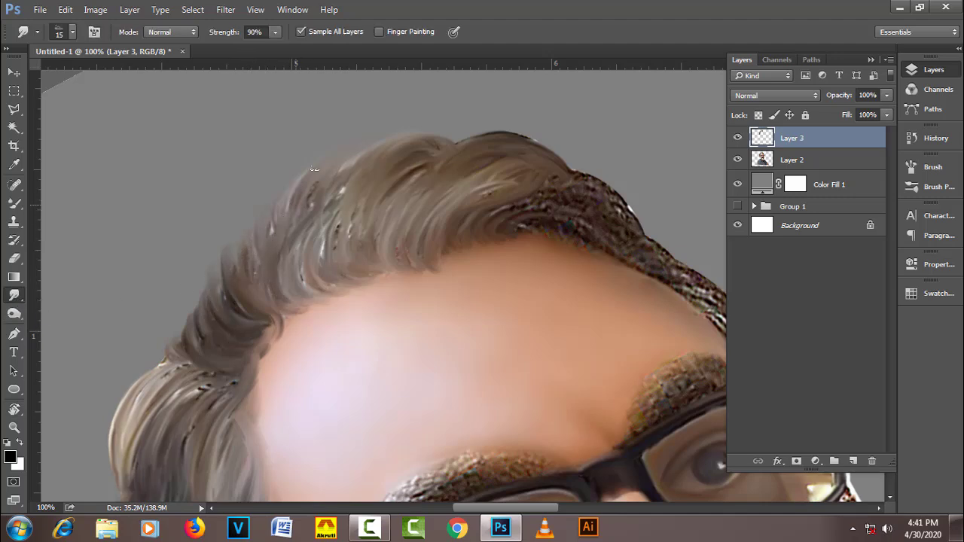
pyautogui.moveTo(301, 222); pyautogui.dragTo(352, 165)
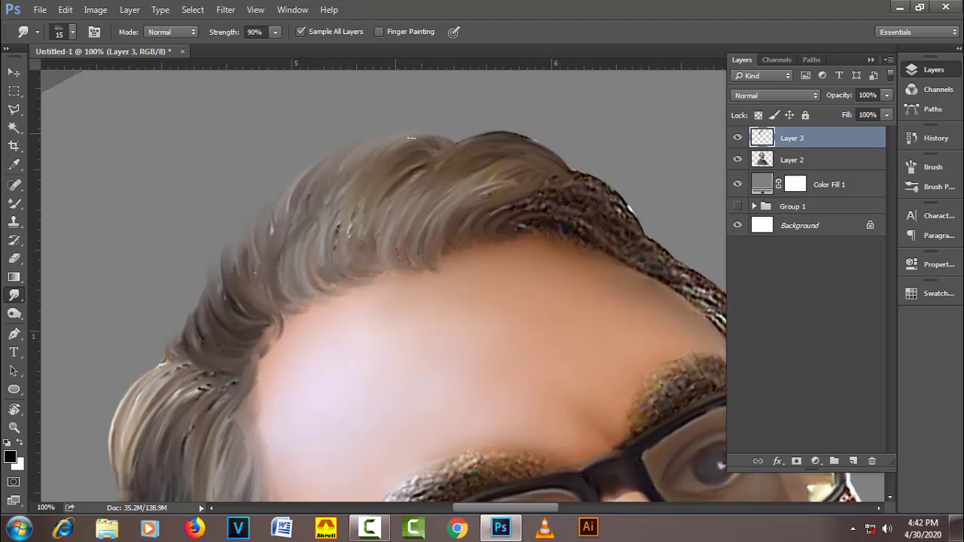
pyautogui.moveTo(337, 240); pyautogui.dragTo(320, 263)
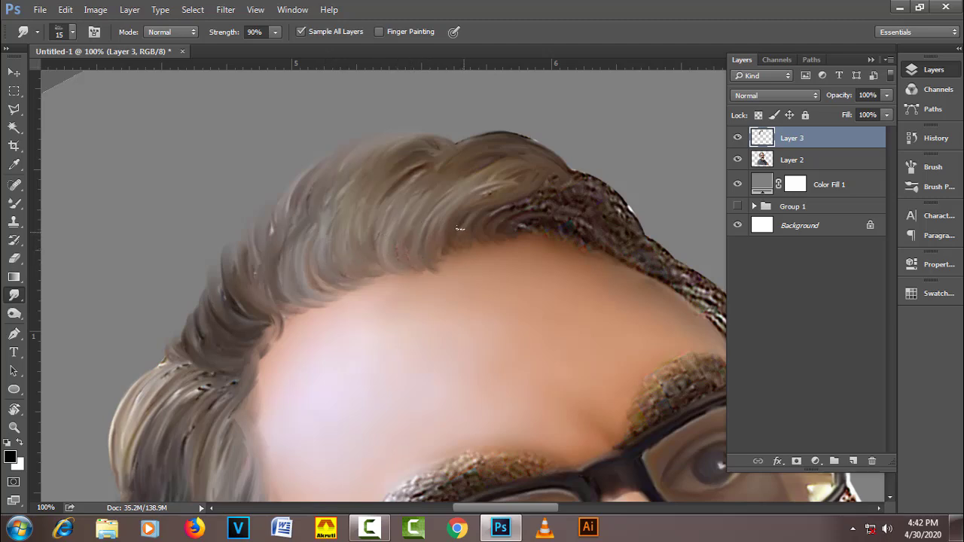
pyautogui.moveTo(546, 189)
pyautogui.mouseDown()
pyautogui.moveTo(532, 142)
pyautogui.moveTo(500, 134)
pyautogui.mouseUp()
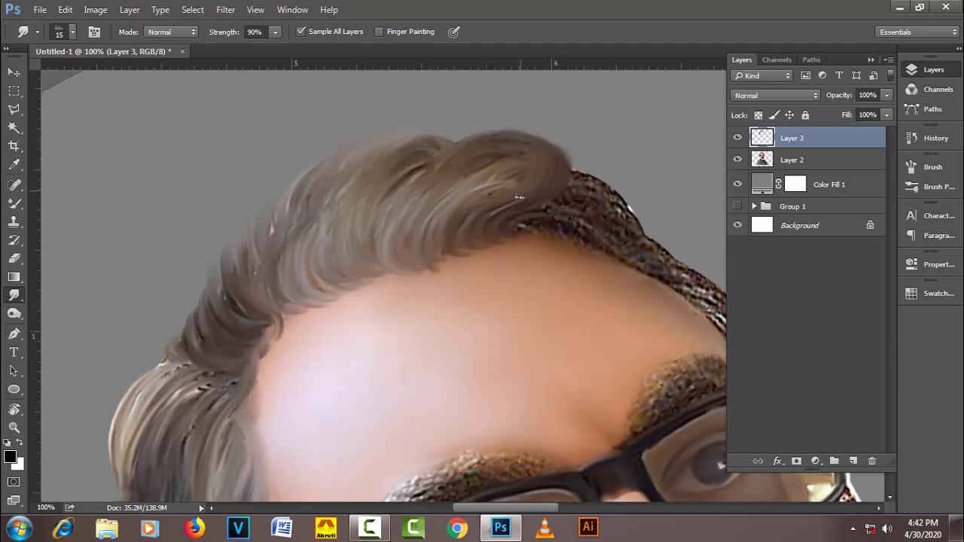
# Step: Rotate the view to -93° and blend the speckled hairline edge into the grey background
pyautogui.scroll(-3, 471, 200)
pyautogui.press('r')
pyautogui.moveTo(345, 252); pyautogui.dragTo(346, 352)
pyautogui.press('r')
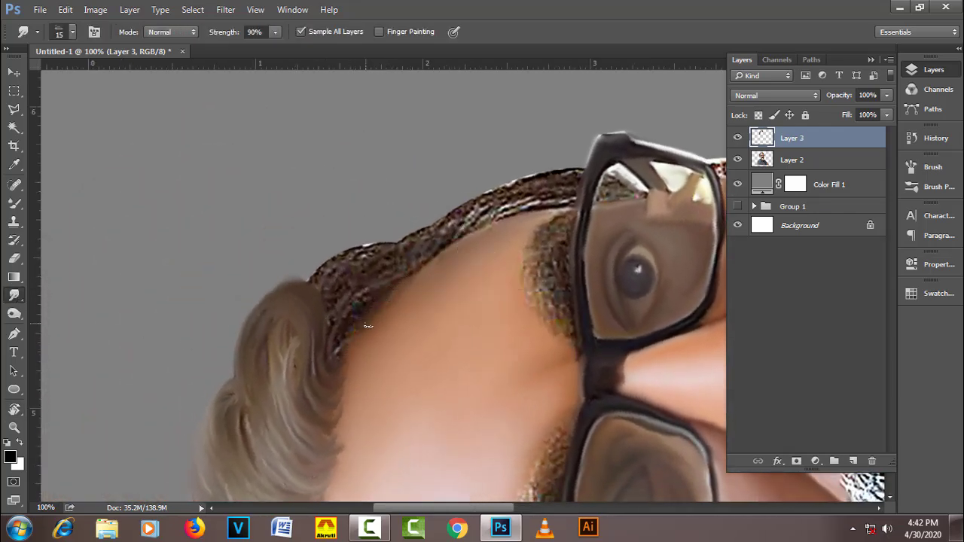
pyautogui.moveTo(368, 324); pyautogui.dragTo(339, 347)
pyautogui.moveTo(326, 293)
pyautogui.mouseDown()
pyautogui.moveTo(331, 260)
pyautogui.moveTo(400, 245)
pyautogui.moveTo(529, 180)
pyautogui.mouseUp()
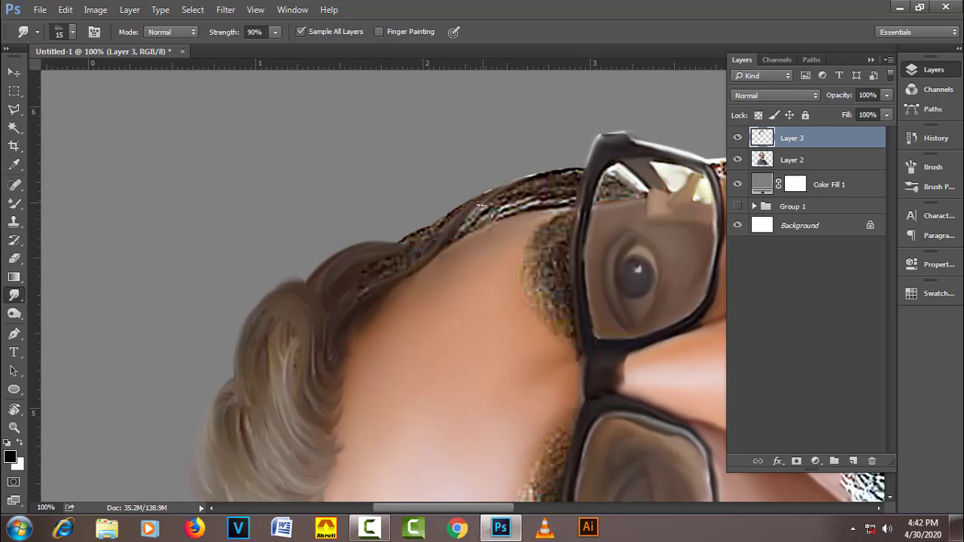
pyautogui.moveTo(478, 208); pyautogui.dragTo(535, 176)
pyautogui.moveTo(410, 257)
pyautogui.mouseDown()
pyautogui.moveTo(429, 229)
pyautogui.moveTo(500, 185)
pyautogui.mouseUp()
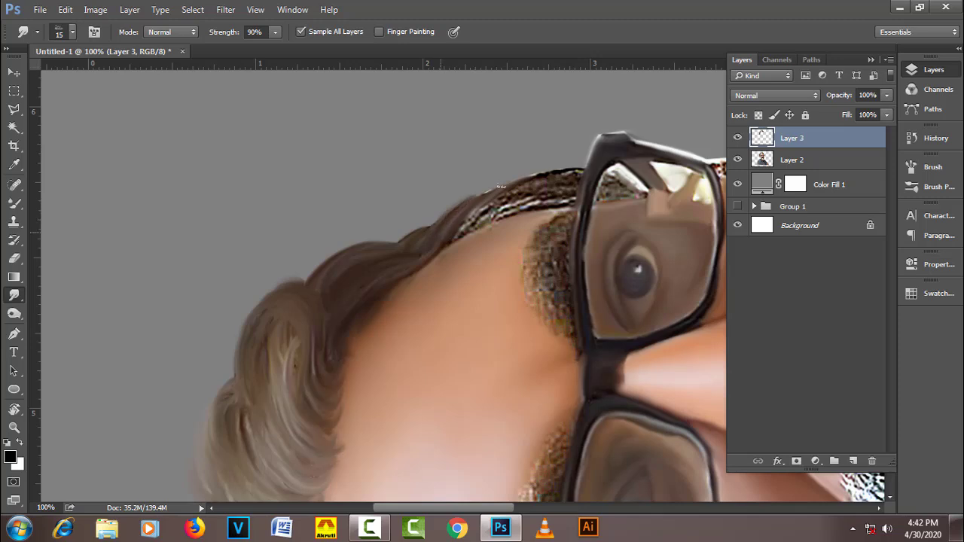
pyautogui.moveTo(423, 241)
pyautogui.mouseDown()
pyautogui.moveTo(460, 213)
pyautogui.moveTo(483, 228)
pyautogui.mouseUp()
# Step: Smooth the hair's top edge and light streak into the background, then zoom out to 50%
pyautogui.moveTo(547, 200)
pyautogui.mouseDown()
pyautogui.moveTo(482, 230)
pyautogui.moveTo(542, 198)
pyautogui.moveTo(569, 202)
pyautogui.moveTo(531, 194)
pyautogui.moveTo(573, 185)
pyautogui.moveTo(505, 197)
pyautogui.mouseUp()
pyautogui.moveTo(573, 175)
pyautogui.mouseDown()
pyautogui.moveTo(520, 180)
pyautogui.moveTo(572, 172)
pyautogui.moveTo(576, 181)
pyautogui.mouseUp()
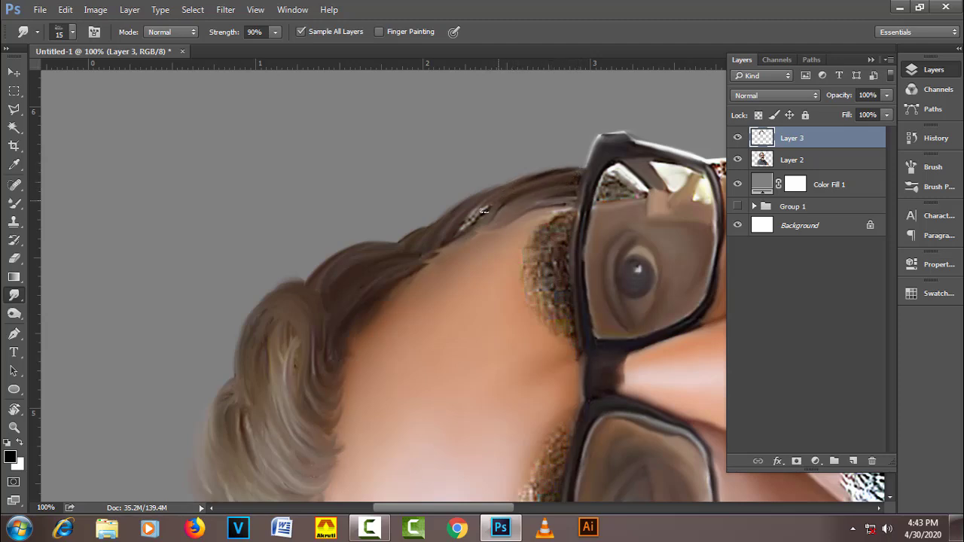
pyautogui.moveTo(483, 211)
pyautogui.mouseDown()
pyautogui.moveTo(436, 249)
pyautogui.moveTo(446, 252)
pyautogui.mouseUp()
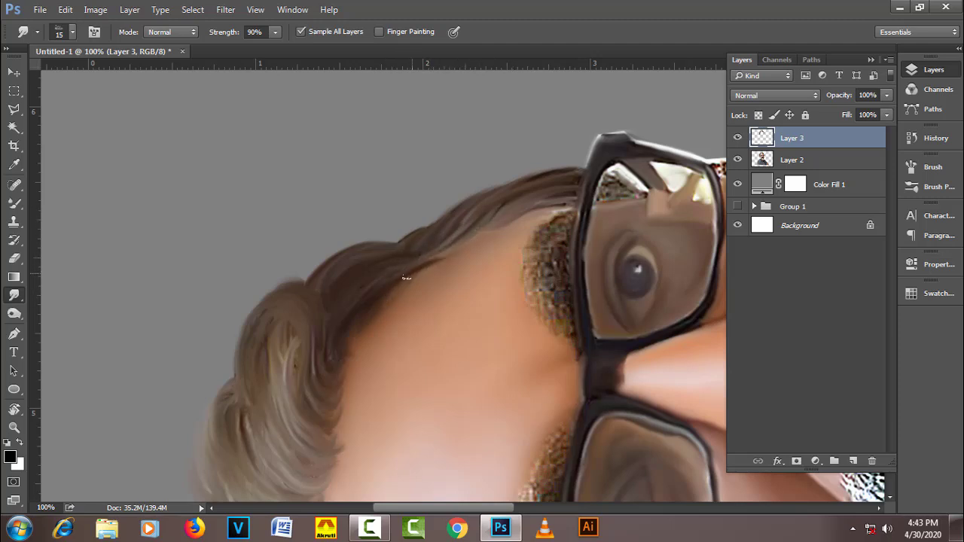
pyautogui.moveTo(407, 278); pyautogui.dragTo(496, 217)
pyautogui.moveTo(403, 249)
pyautogui.mouseDown()
pyautogui.moveTo(452, 205)
pyautogui.moveTo(519, 184)
pyautogui.moveTo(531, 221)
pyautogui.mouseUp()
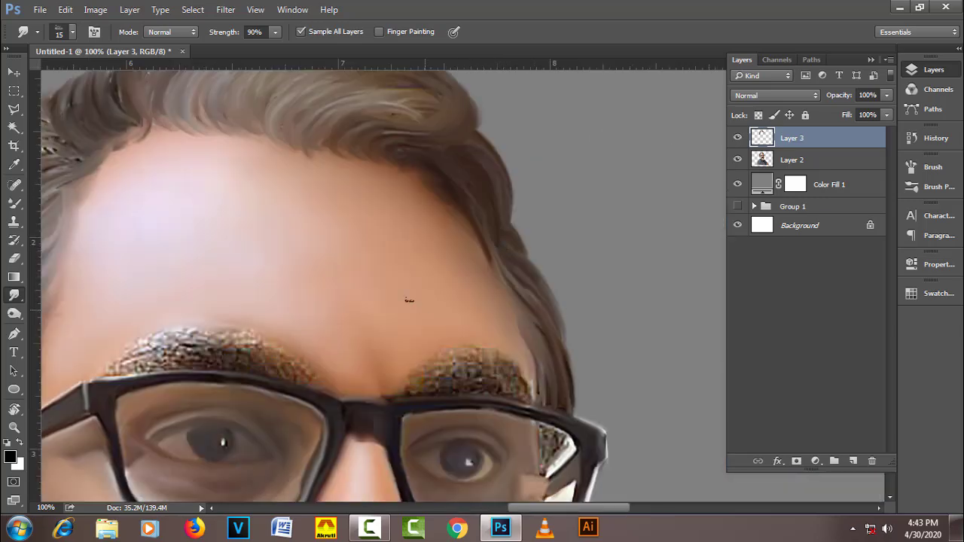
pyautogui.scroll(-3, 424, 304)
pyautogui.scroll(-1, 445, 290)
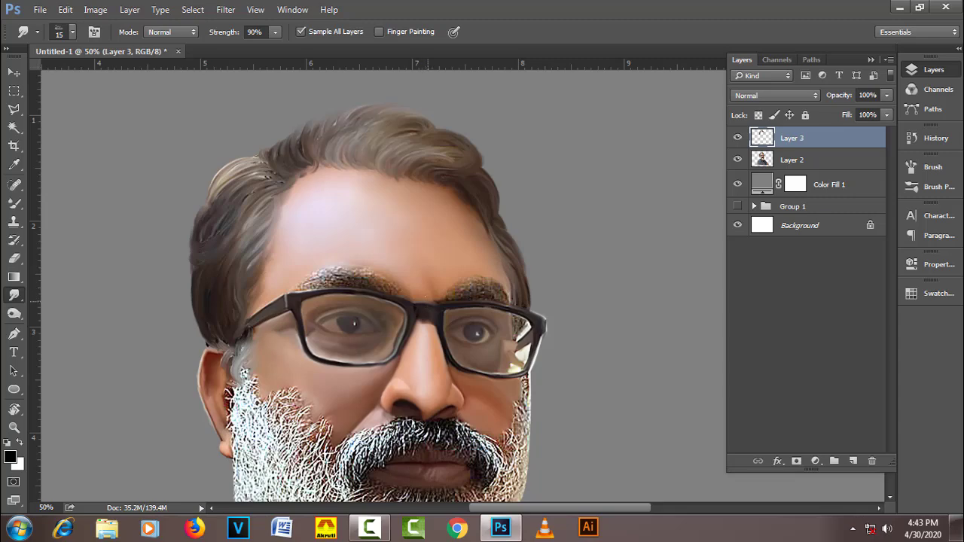
# Step: Add a new empty layer and shrink the smudge brush to 10 px
pyautogui.click(853, 460)
pyautogui.rightClick(274, 144)
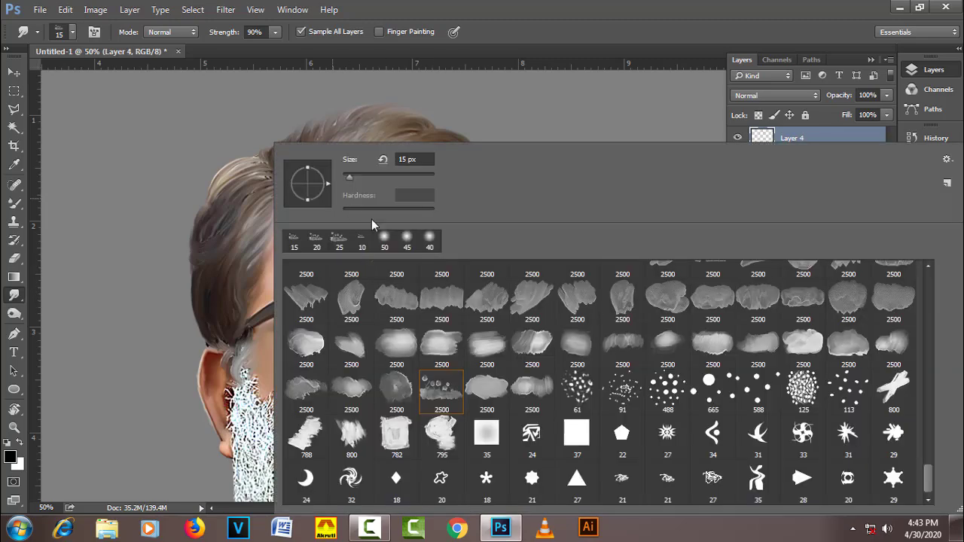
pyautogui.click(385, 239)
pyautogui.click(548, 34)
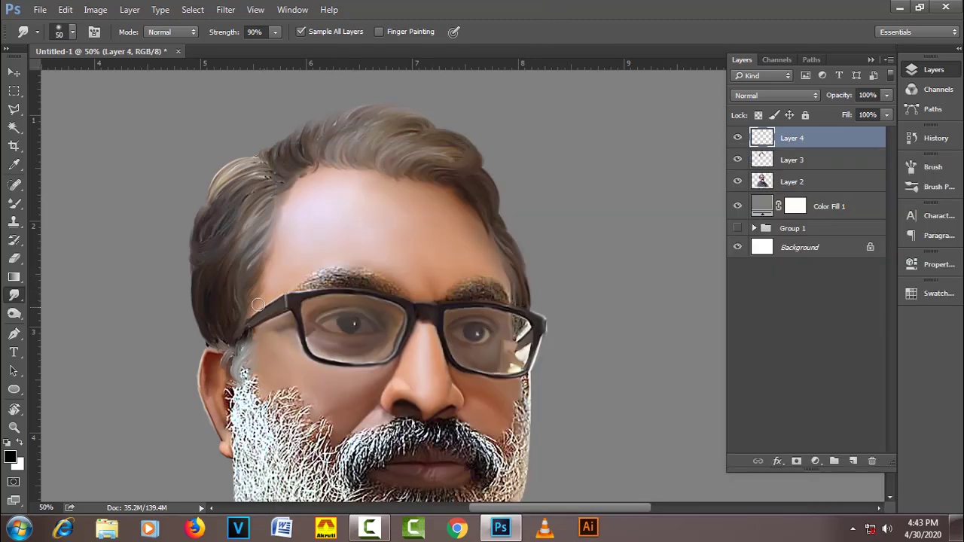
pyautogui.press('[')
pyautogui.press('[')
pyautogui.press('[')
# Step: Set the smudge brush tip spacing to 1% in the Brush Settings panel
pyautogui.click(933, 166)
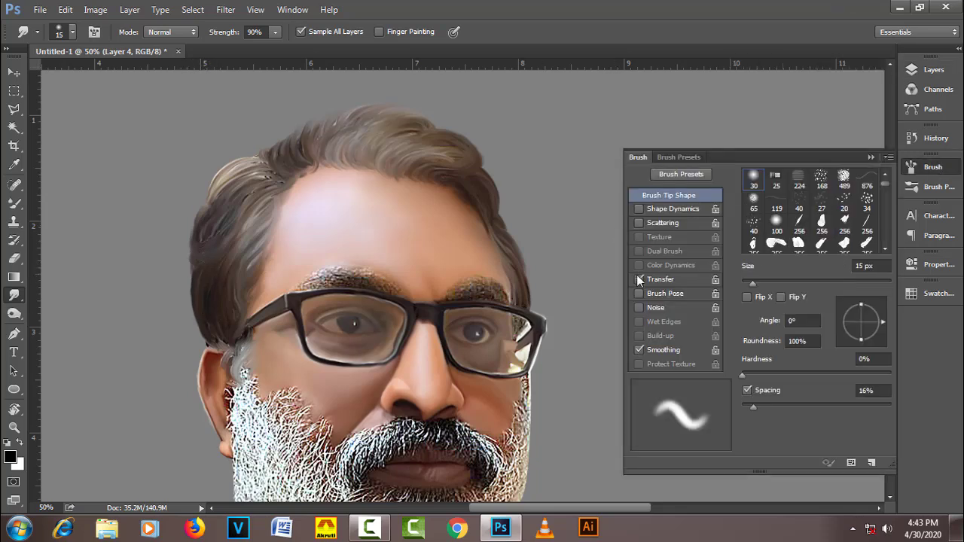
pyautogui.click(746, 391)
pyautogui.click(934, 167)
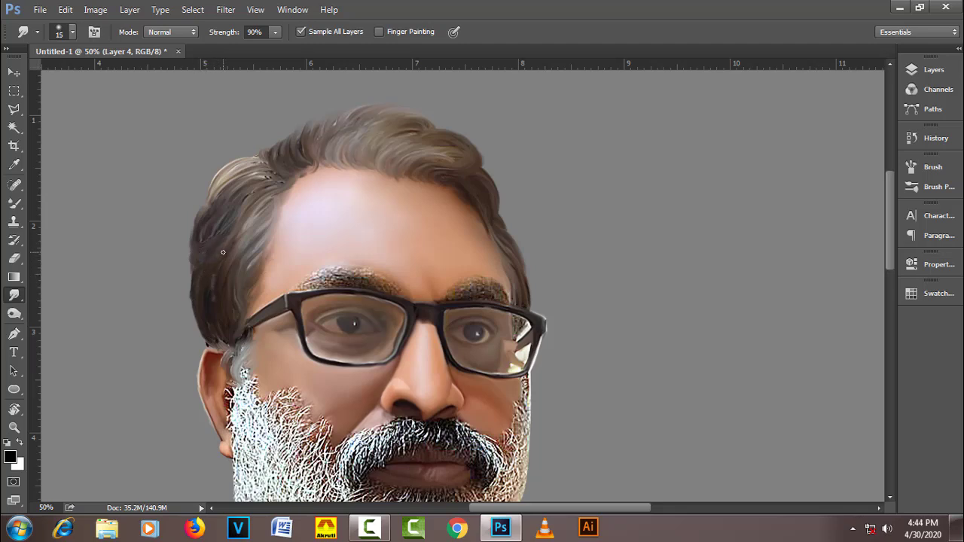
pyautogui.click(933, 166)
pyautogui.click(747, 390)
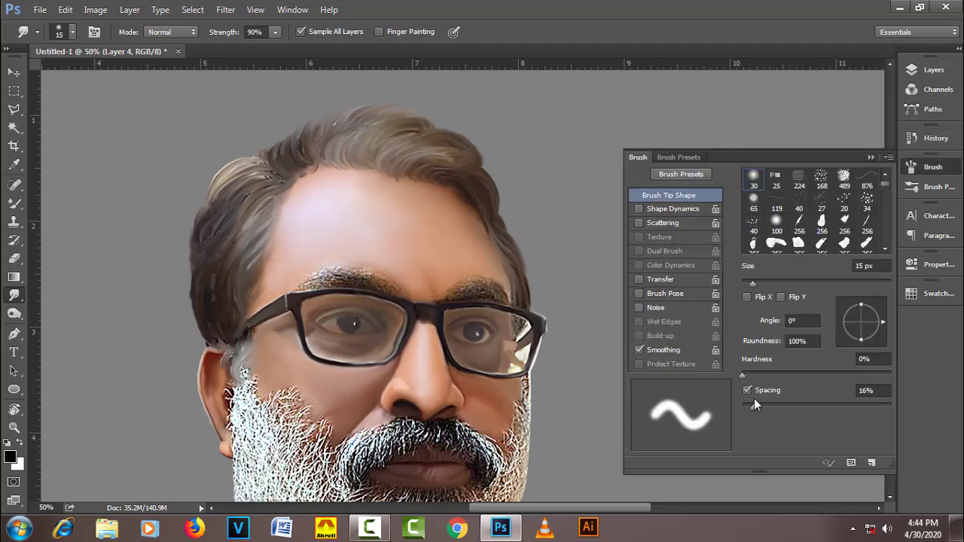
pyautogui.moveTo(746, 407); pyautogui.dragTo(717, 408)
pyautogui.click(946, 167)
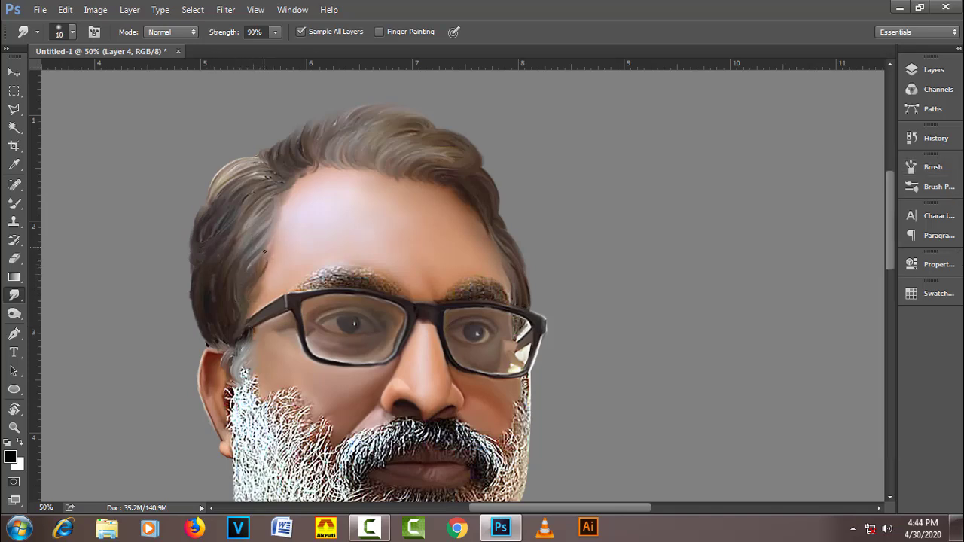
# Step: Smear the hair strands along the left head edge and across the crown hairline
pyautogui.moveTo(264, 251); pyautogui.dragTo(254, 241)
pyautogui.moveTo(228, 269); pyautogui.dragTo(250, 243)
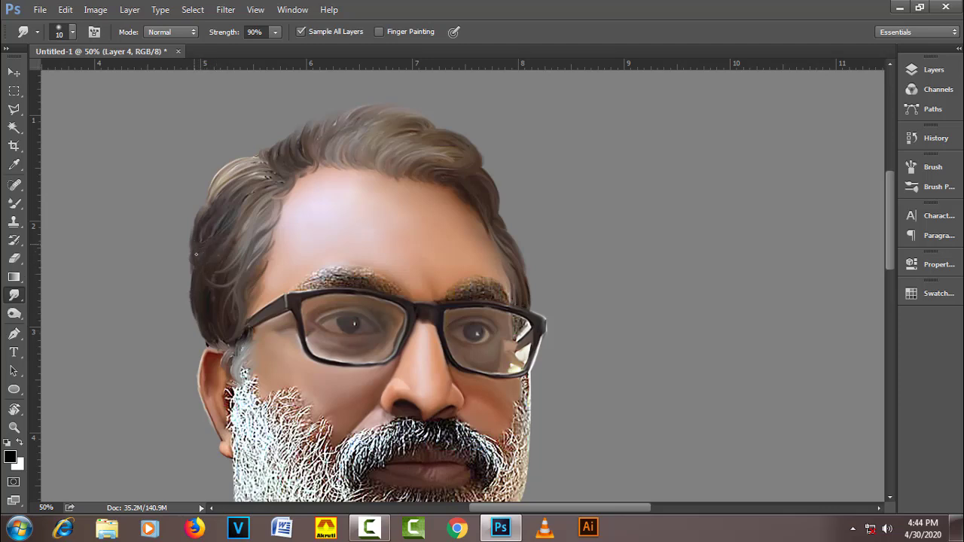
pyautogui.moveTo(196, 255)
pyautogui.mouseDown()
pyautogui.moveTo(247, 160)
pyautogui.moveTo(245, 215)
pyautogui.mouseUp()
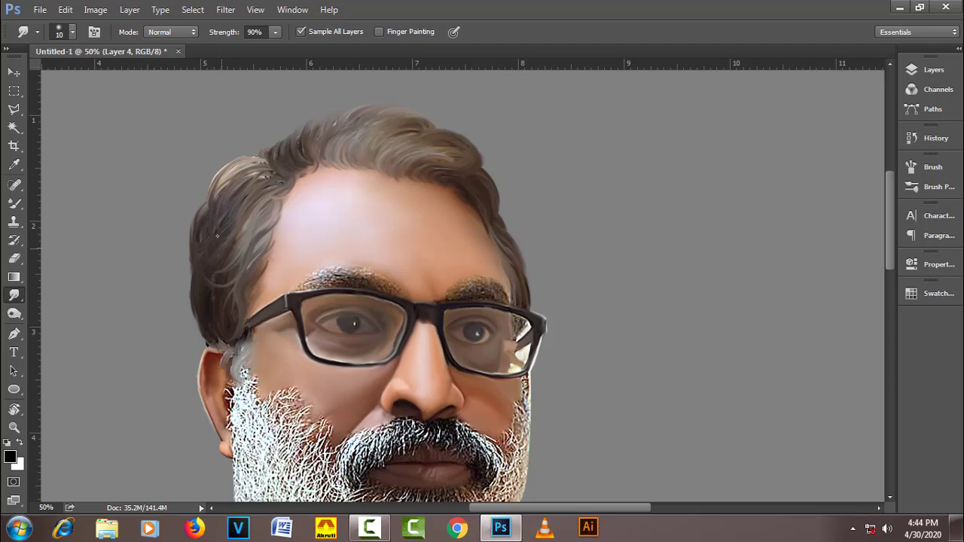
pyautogui.moveTo(239, 210); pyautogui.dragTo(206, 245)
pyautogui.moveTo(243, 278); pyautogui.dragTo(239, 255)
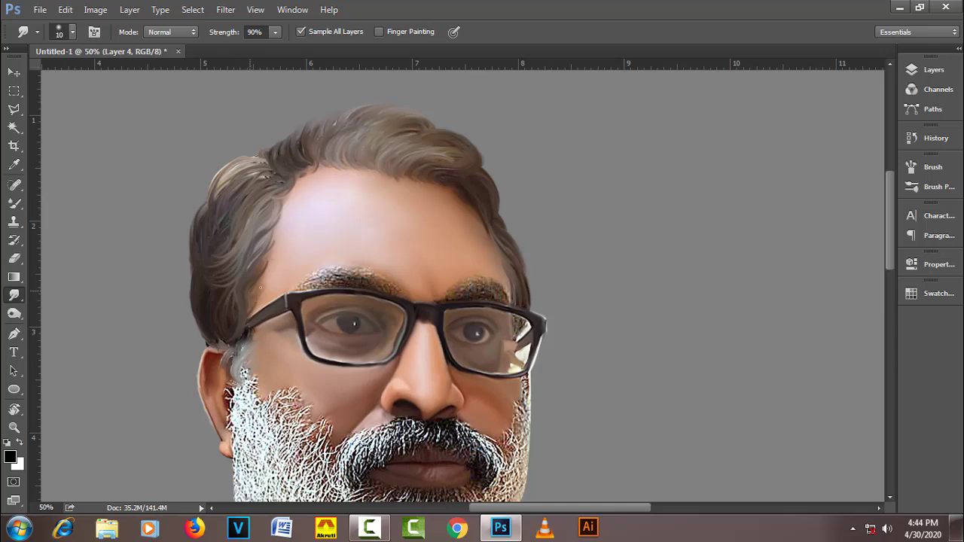
pyautogui.moveTo(266, 253); pyautogui.dragTo(255, 278)
pyautogui.moveTo(284, 138); pyautogui.dragTo(347, 113)
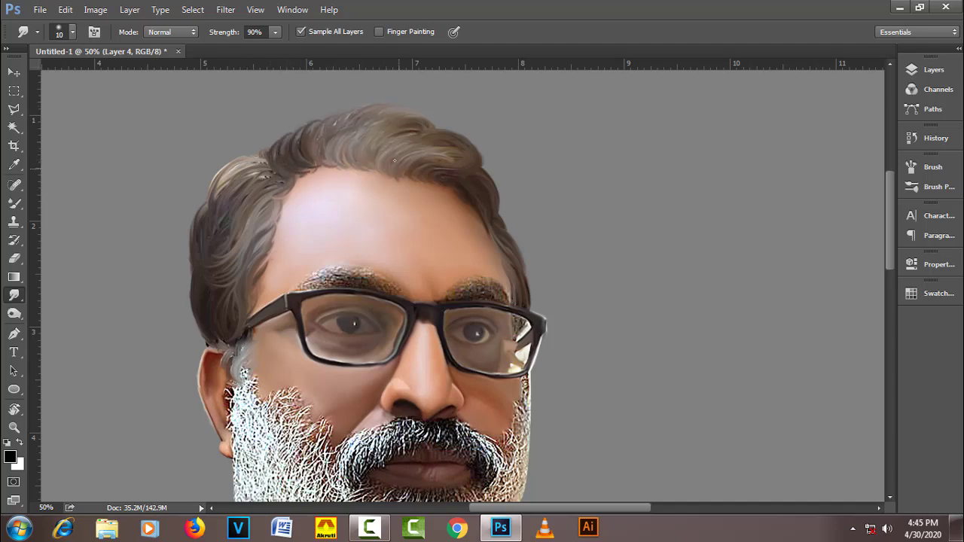
pyautogui.moveTo(422, 182)
pyautogui.mouseDown()
pyautogui.moveTo(432, 146)
pyautogui.moveTo(395, 132)
pyautogui.mouseUp()
pyautogui.moveTo(491, 174)
pyautogui.mouseDown()
pyautogui.moveTo(496, 189)
pyautogui.moveTo(390, 223)
pyautogui.mouseUp()
# Step: Rotate the view about 59° and smudge the hair edge beside the glasses into the grey background
pyautogui.press('r')
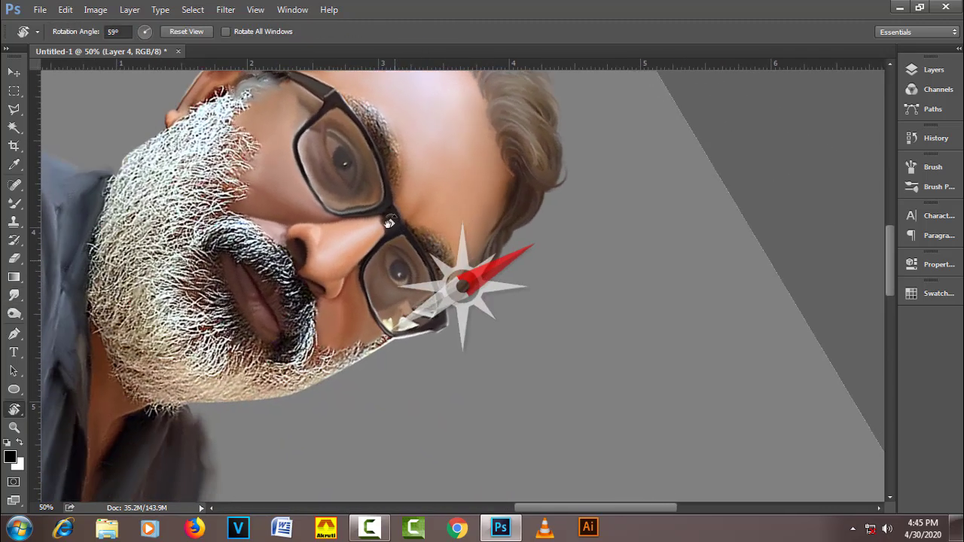
pyautogui.click(14, 296)
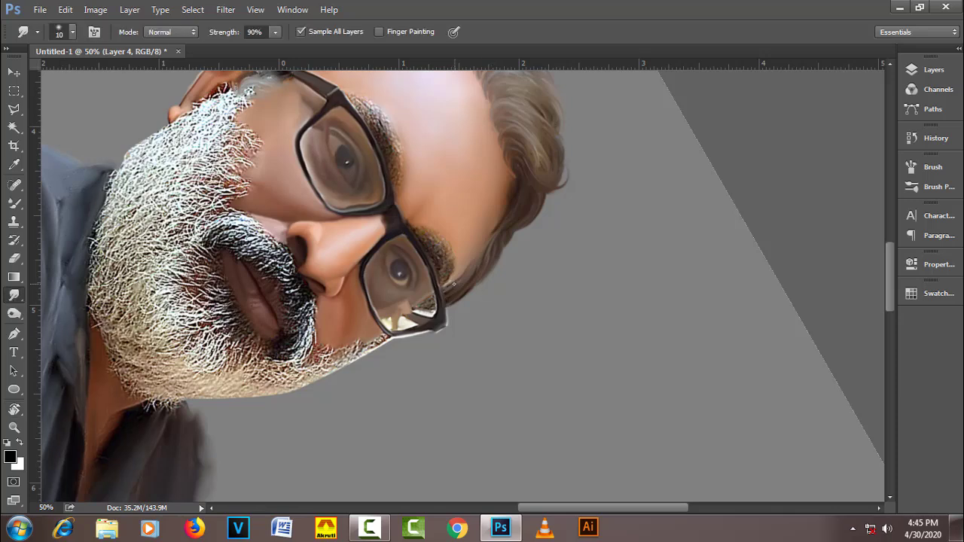
pyautogui.moveTo(453, 284); pyautogui.dragTo(489, 251)
pyautogui.moveTo(527, 204)
pyautogui.mouseDown()
pyautogui.moveTo(503, 233)
pyautogui.moveTo(497, 272)
pyautogui.moveTo(459, 302)
pyautogui.mouseUp()
pyautogui.moveTo(478, 263); pyautogui.dragTo(488, 260)
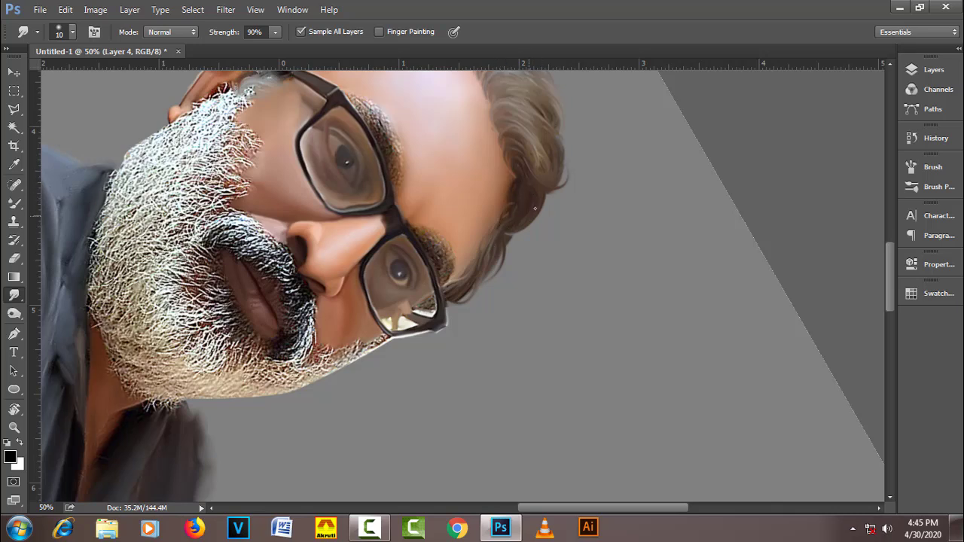
pyautogui.moveTo(544, 196); pyautogui.dragTo(545, 217)
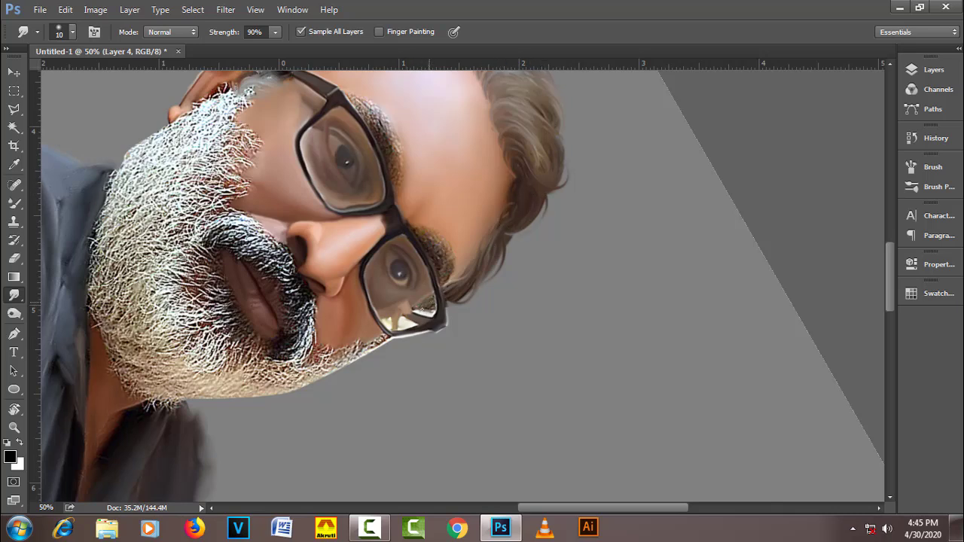
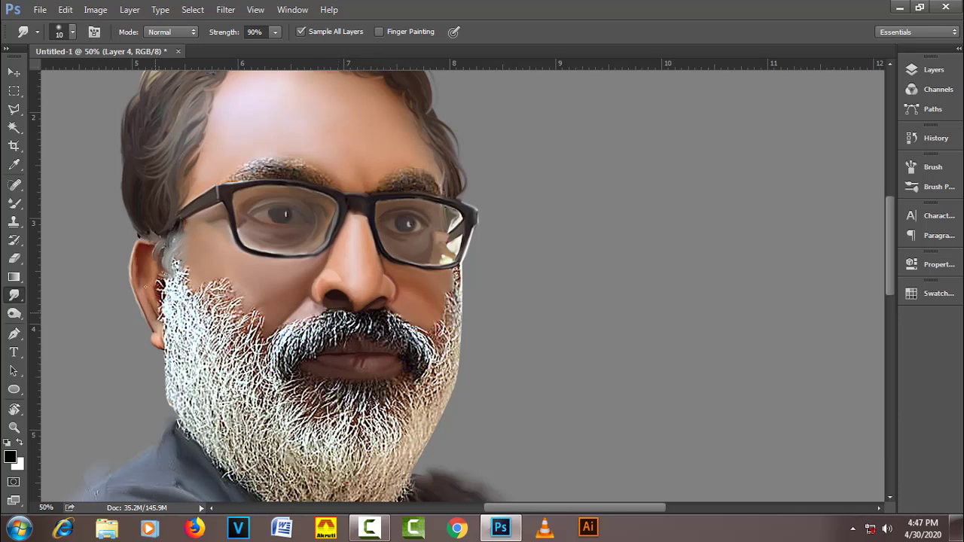
# Step: Smudge the ear edge and the left and top-left hair edges into the grey background at 90% strength
pyautogui.moveTo(157, 313); pyautogui.dragTo(139, 263)
pyautogui.moveTo(152, 207); pyautogui.dragTo(187, 332)
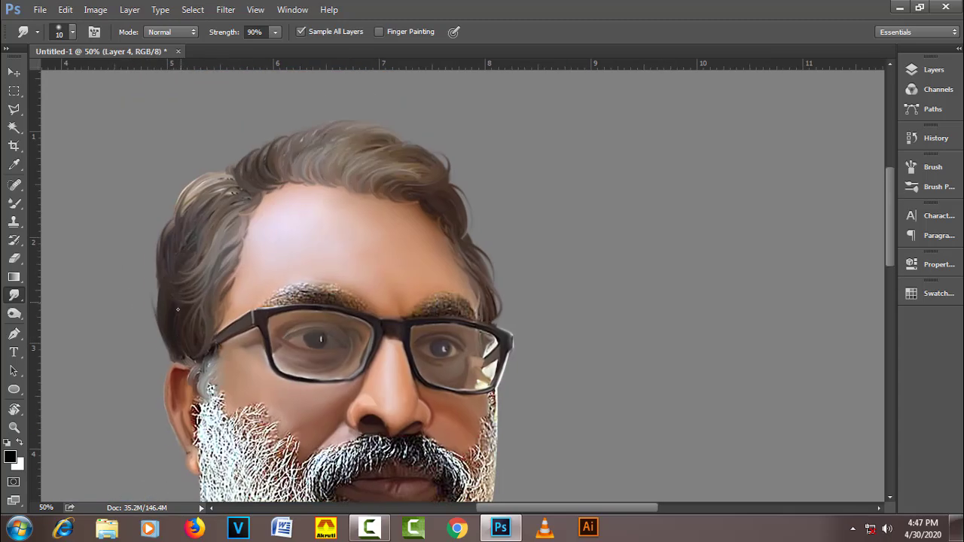
pyautogui.moveTo(160, 289); pyautogui.dragTo(157, 258)
pyautogui.moveTo(245, 171); pyautogui.dragTo(257, 157)
pyautogui.moveTo(432, 279); pyautogui.dragTo(452, 178)
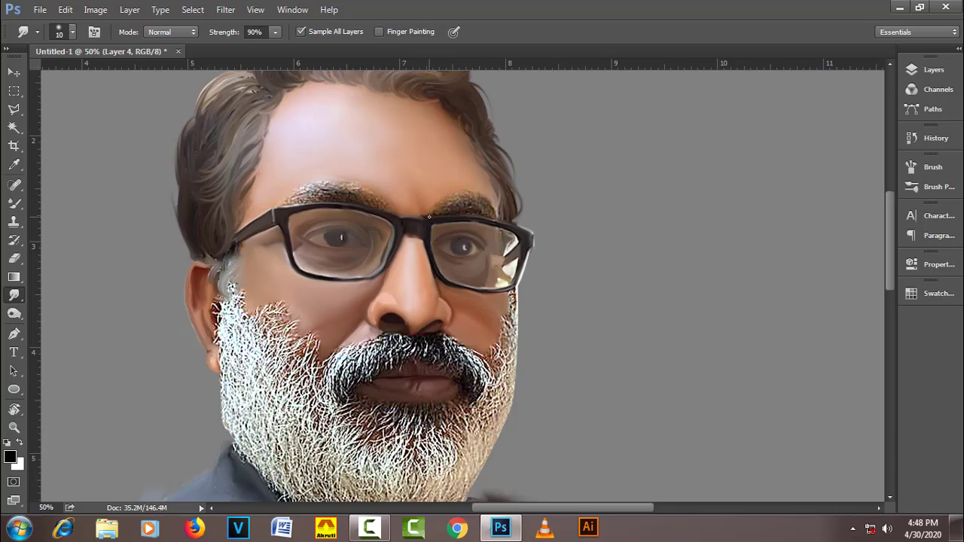
pyautogui.scroll(-1, 479, 228)
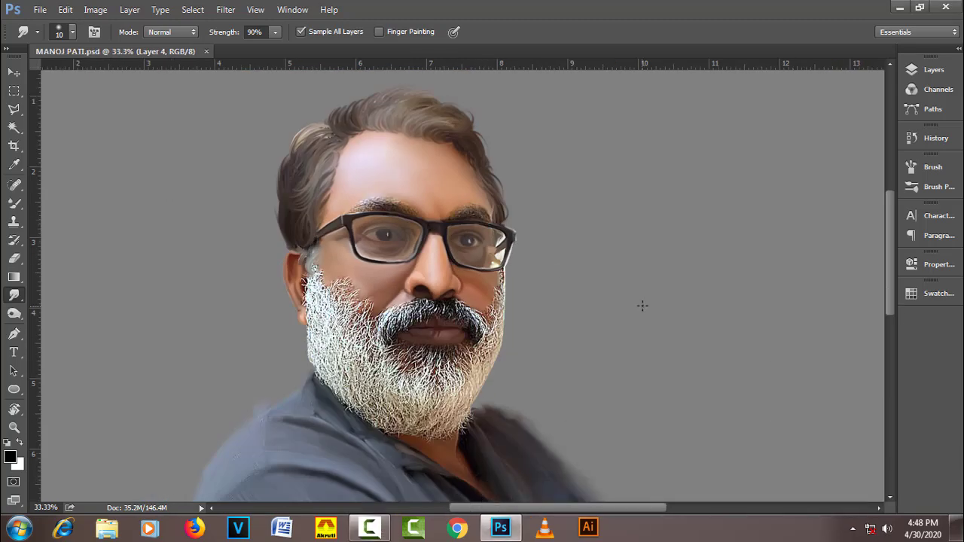
# Step: Add a new Layer 5 and smudge wavy strands into the upper beard with a progressively smaller brush
pyautogui.press('F7')
pyautogui.click(853, 461)
pyautogui.scroll(3, 358, 301)
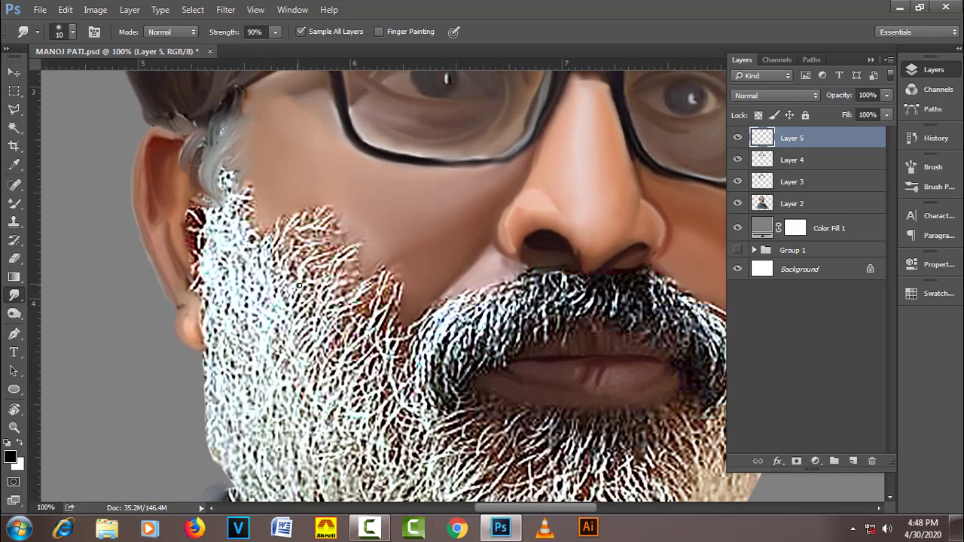
pyautogui.moveTo(299, 286); pyautogui.dragTo(335, 237)
pyautogui.press('[')
pyautogui.moveTo(309, 288)
pyautogui.mouseDown()
pyautogui.moveTo(332, 253)
pyautogui.moveTo(352, 261)
pyautogui.moveTo(341, 298)
pyautogui.moveTo(355, 245)
pyautogui.moveTo(309, 256)
pyautogui.moveTo(317, 211)
pyautogui.mouseUp()
pyautogui.press('[')
pyautogui.moveTo(274, 253)
pyautogui.mouseDown()
pyautogui.moveTo(301, 217)
pyautogui.moveTo(323, 215)
pyautogui.moveTo(275, 256)
pyautogui.mouseUp()
# Step: Pull grey strands from the upper-left beard into the sideburn, smoothing away dark specks
pyautogui.press('[')
pyautogui.moveTo(277, 222)
pyautogui.mouseDown()
pyautogui.moveTo(259, 239)
pyautogui.moveTo(240, 156)
pyautogui.mouseUp()
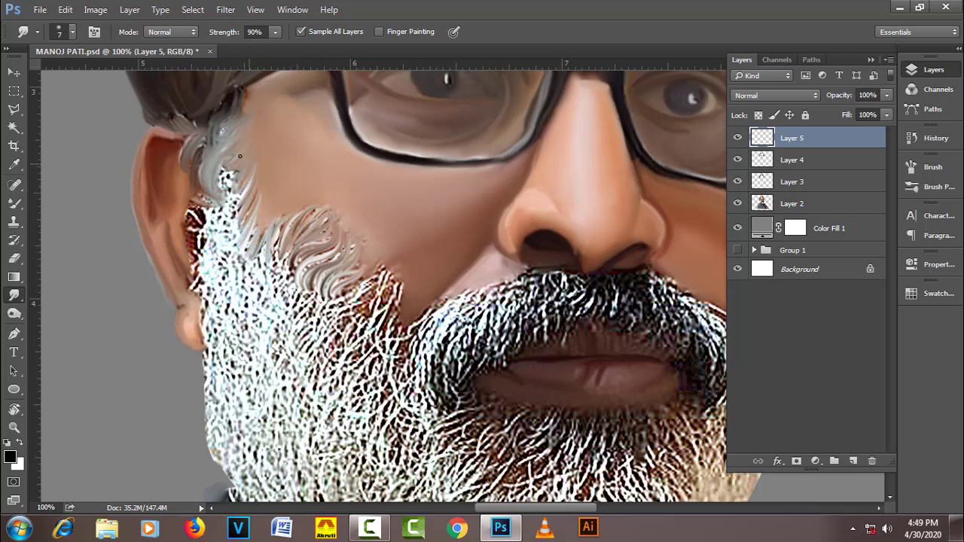
pyautogui.moveTo(235, 198)
pyautogui.mouseDown()
pyautogui.moveTo(247, 154)
pyautogui.moveTo(242, 120)
pyautogui.moveTo(230, 166)
pyautogui.moveTo(241, 123)
pyautogui.mouseUp()
pyautogui.moveTo(204, 202); pyautogui.dragTo(200, 158)
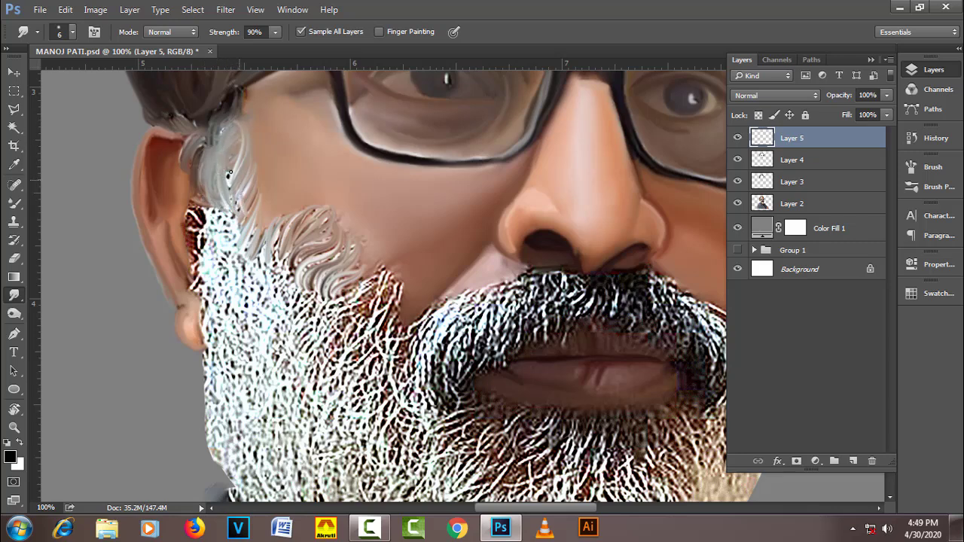
pyautogui.moveTo(230, 198); pyautogui.dragTo(235, 159)
# Step: Smear the right-side beard strands upward into smooth grey streaks, ending with a size 4 brush
pyautogui.moveTo(358, 287)
pyautogui.mouseDown()
pyautogui.moveTo(351, 247)
pyautogui.moveTo(324, 238)
pyautogui.mouseUp()
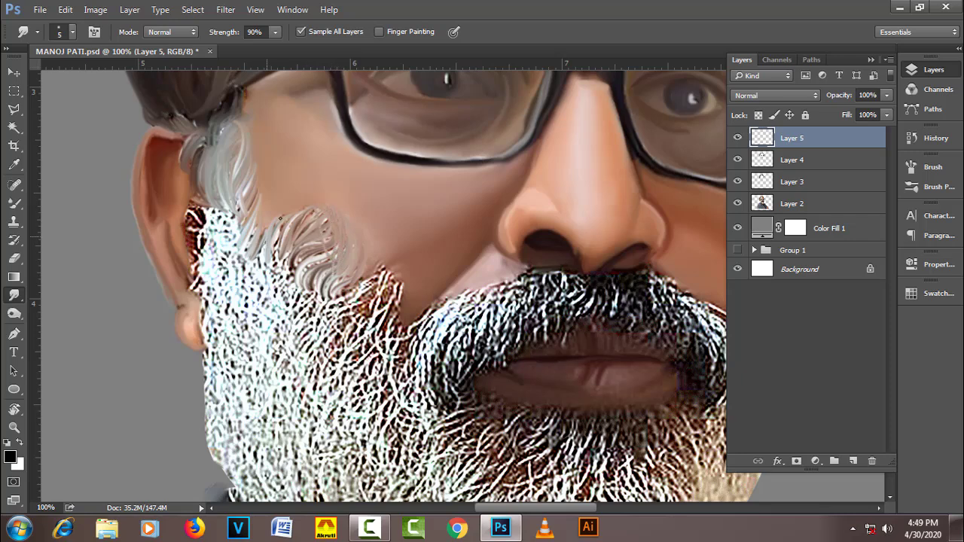
pyautogui.moveTo(264, 260); pyautogui.dragTo(286, 215)
pyautogui.moveTo(352, 292); pyautogui.dragTo(354, 268)
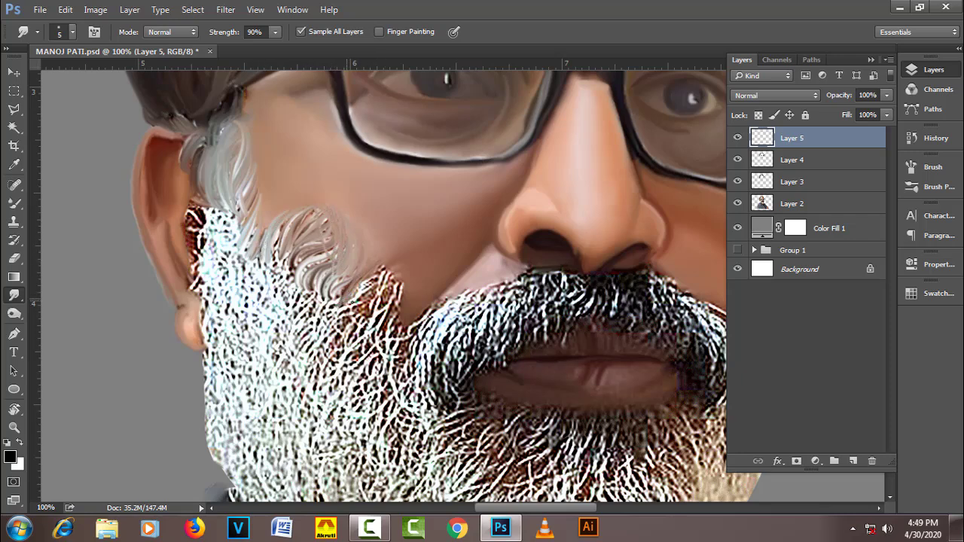
pyautogui.moveTo(376, 322)
pyautogui.mouseDown()
pyautogui.moveTo(369, 265)
pyautogui.moveTo(377, 271)
pyautogui.mouseUp()
pyautogui.moveTo(387, 343); pyautogui.dragTo(382, 280)
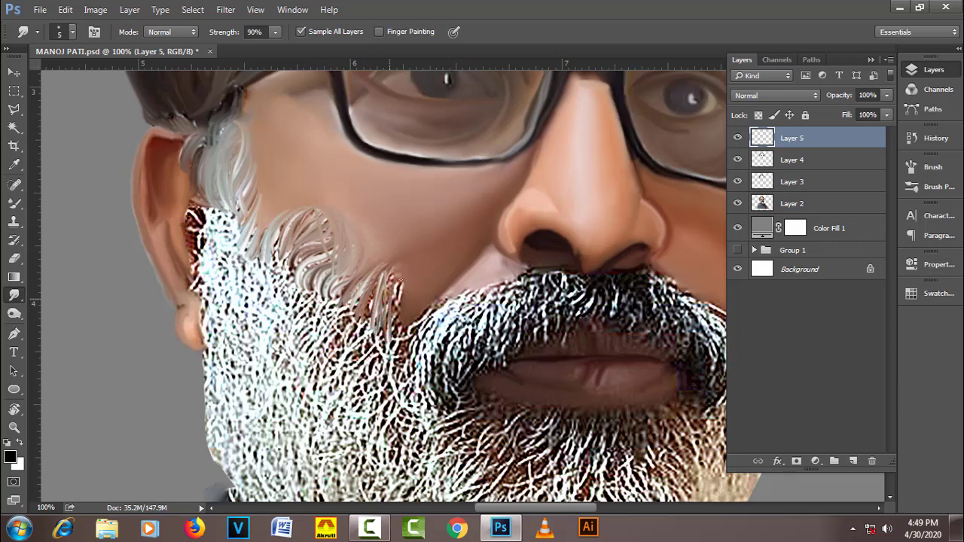
pyautogui.moveTo(399, 362); pyautogui.dragTo(397, 280)
pyautogui.moveTo(390, 332)
pyautogui.mouseDown()
pyautogui.moveTo(395, 272)
pyautogui.moveTo(385, 265)
pyautogui.mouseUp()
pyautogui.moveTo(359, 342); pyautogui.dragTo(369, 280)
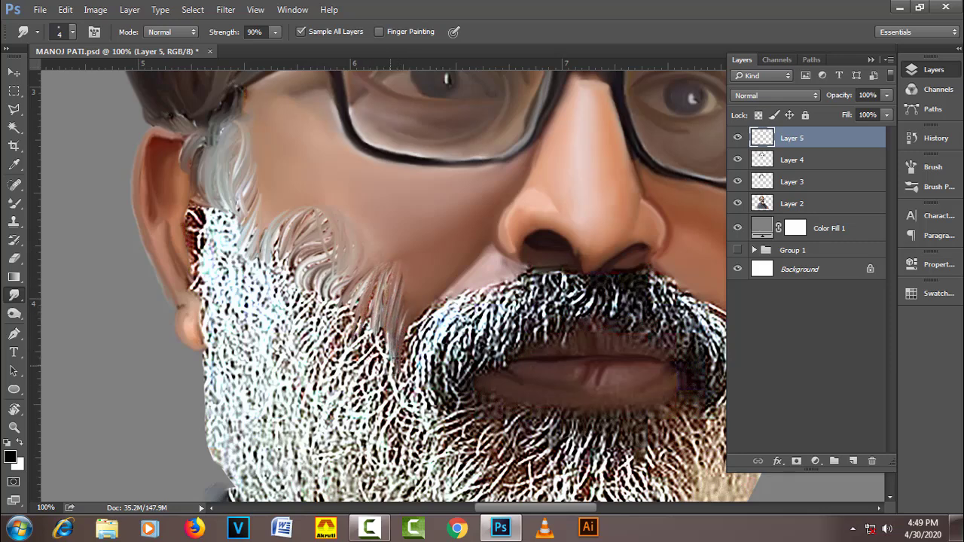
pyautogui.press('[')
pyautogui.scroll(-2, 401, 354)
pyautogui.hscroll(2, 412, 353)
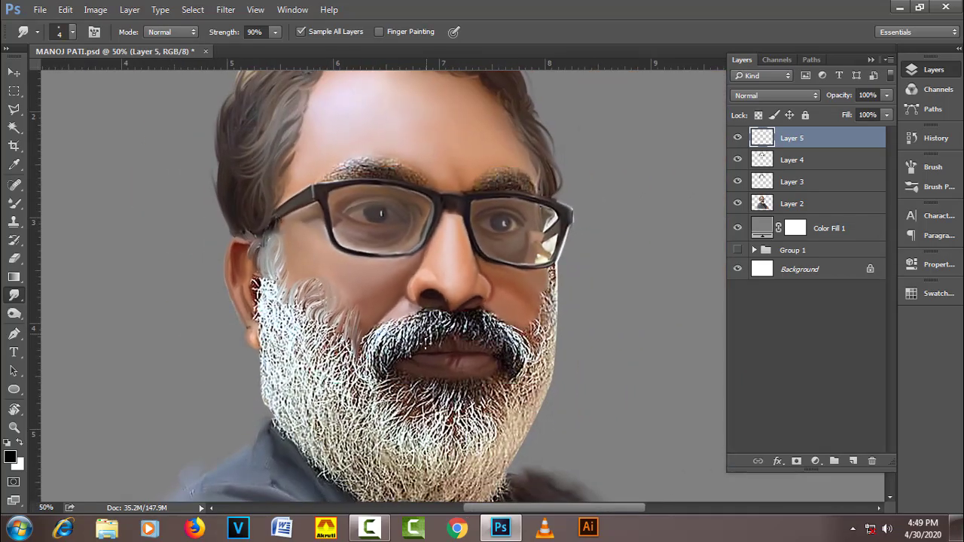
# Step: Rotate the view about 46° and blend the beard edge into the background with a size 6 smudge brush
pyautogui.press('r')
pyautogui.moveTo(427, 345); pyautogui.dragTo(420, 312)
pyautogui.scroll(2, 419, 312)
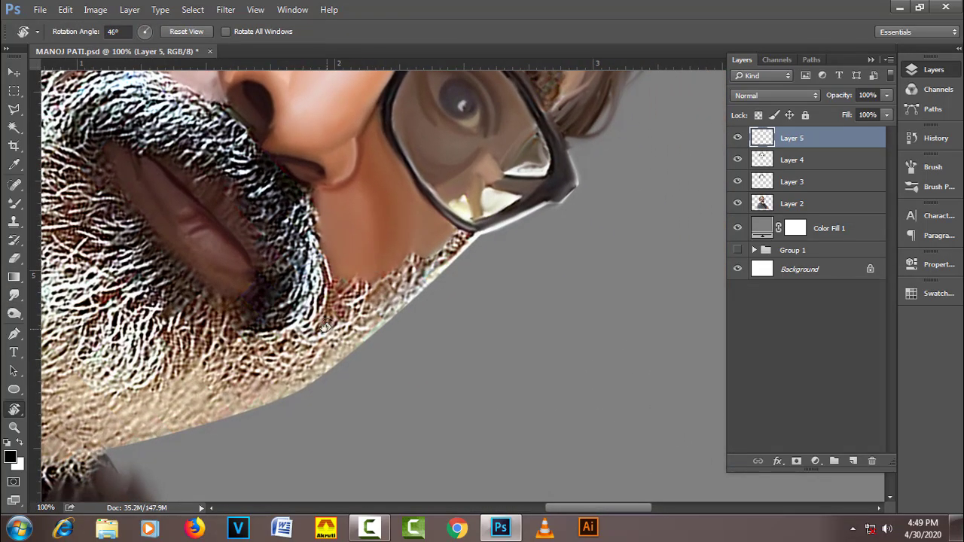
pyautogui.press('r')
pyautogui.press(']')
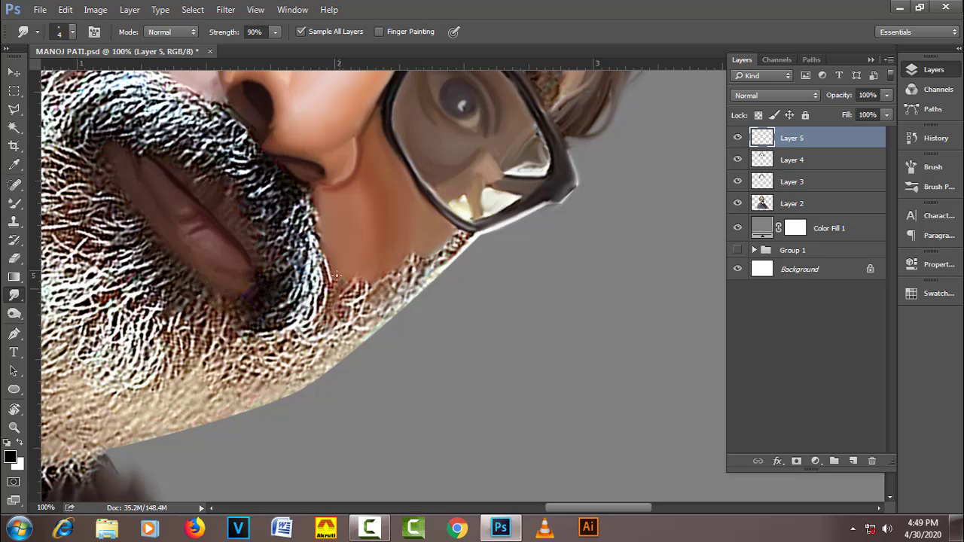
pyautogui.press(']')
pyautogui.moveTo(343, 277)
pyautogui.mouseDown()
pyautogui.moveTo(385, 285)
pyautogui.moveTo(460, 231)
pyautogui.moveTo(466, 253)
pyautogui.moveTo(376, 333)
pyautogui.moveTo(464, 235)
pyautogui.mouseUp()
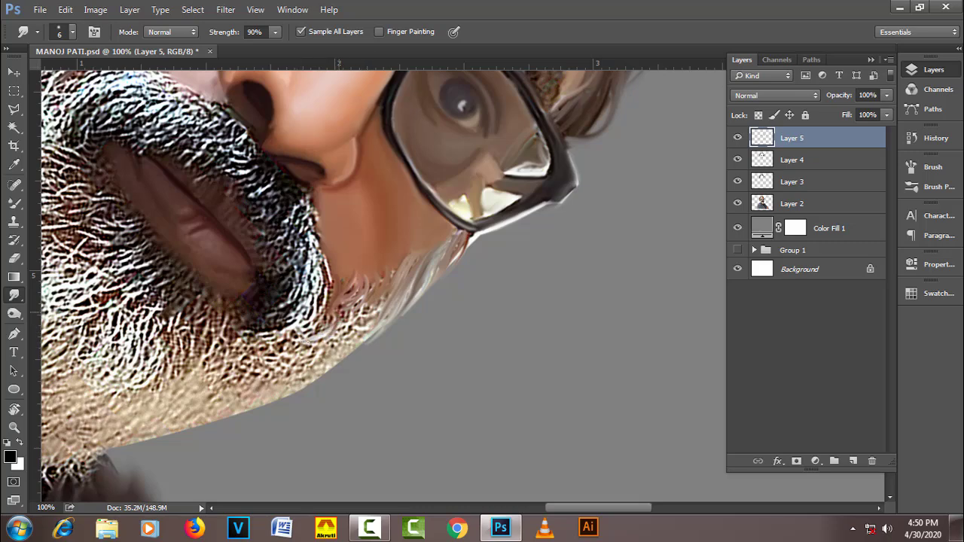
# Step: Fade the light beard edge below the glasses and along the jaw, then reset the view rotation
pyautogui.moveTo(339, 311)
pyautogui.mouseDown()
pyautogui.moveTo(308, 343)
pyautogui.moveTo(363, 312)
pyautogui.moveTo(362, 290)
pyautogui.moveTo(334, 331)
pyautogui.moveTo(363, 335)
pyautogui.moveTo(357, 317)
pyautogui.moveTo(371, 300)
pyautogui.mouseUp()
pyautogui.press('[')
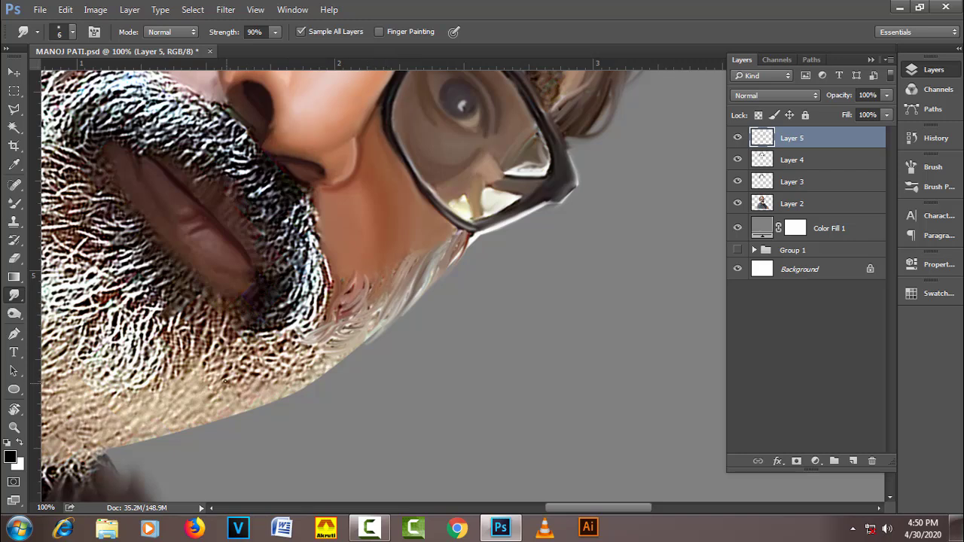
pyautogui.moveTo(224, 380)
pyautogui.mouseDown()
pyautogui.moveTo(260, 355)
pyautogui.moveTo(313, 361)
pyautogui.moveTo(316, 345)
pyautogui.mouseUp()
pyautogui.moveTo(299, 380)
pyautogui.mouseDown()
pyautogui.moveTo(331, 343)
pyautogui.moveTo(364, 338)
pyautogui.moveTo(311, 374)
pyautogui.mouseUp()
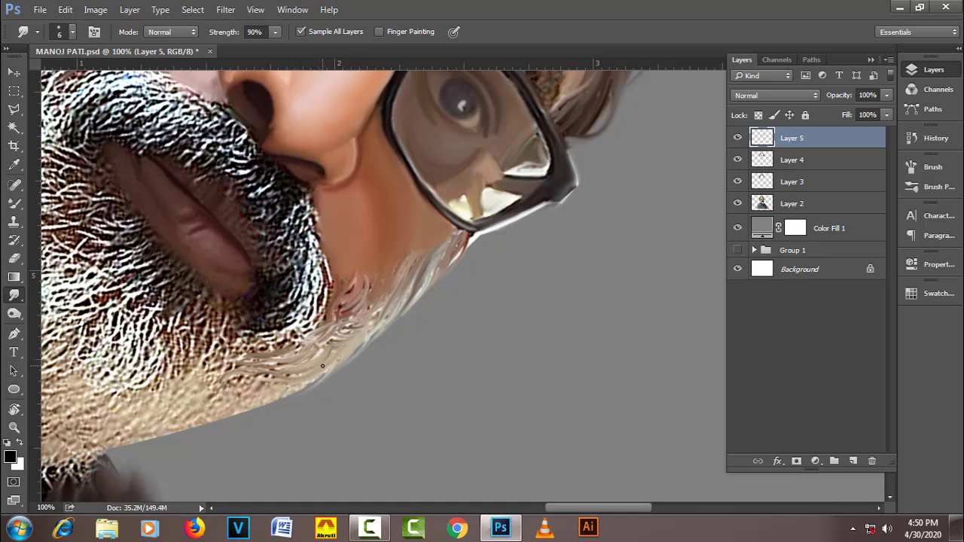
pyautogui.press('Escape')
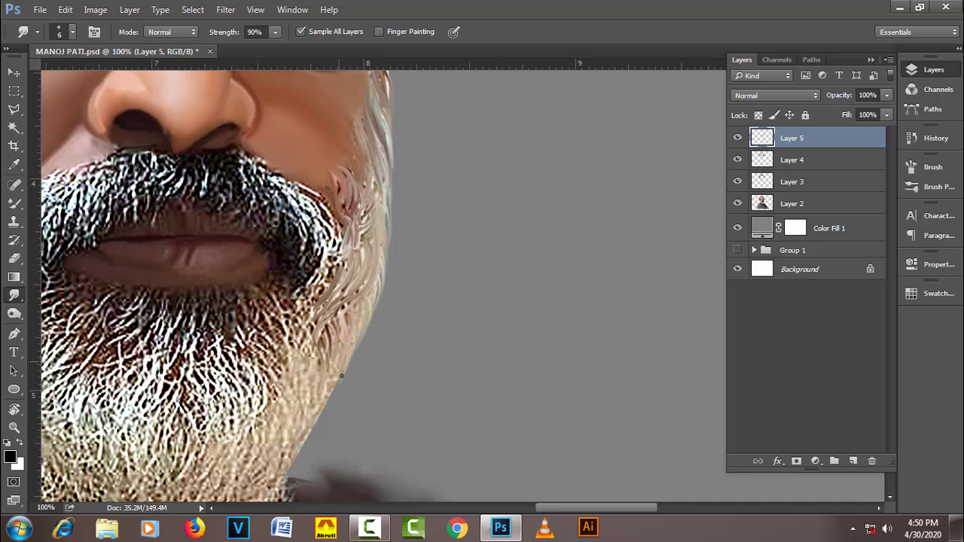
# Step: Smudge the chin edge outward into hair streaks against the background
pyautogui.moveTo(341, 376); pyautogui.dragTo(281, 483)
pyautogui.moveTo(351, 341); pyautogui.dragTo(287, 458)
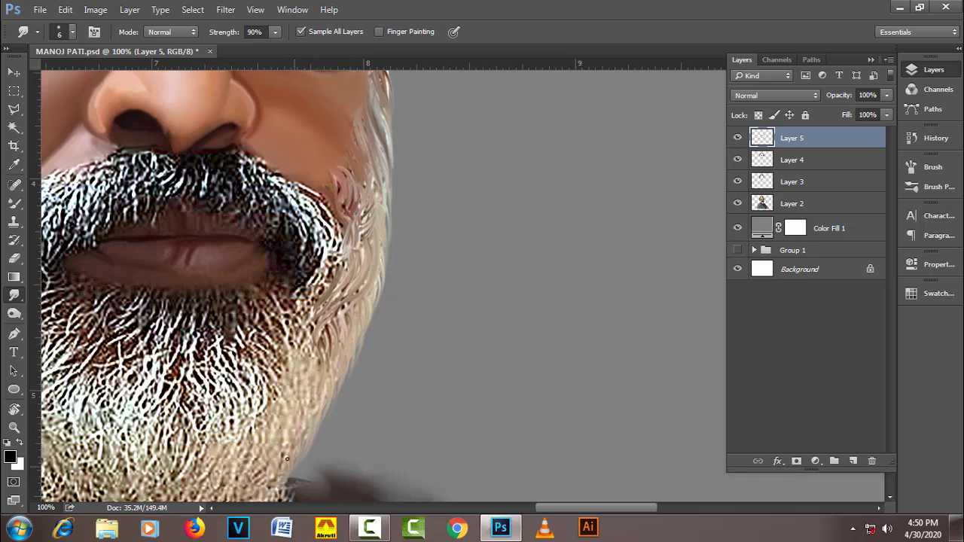
pyautogui.moveTo(290, 394)
pyautogui.mouseDown()
pyautogui.moveTo(281, 367)
pyautogui.moveTo(209, 294)
pyautogui.moveTo(245, 307)
pyautogui.moveTo(280, 297)
pyautogui.moveTo(313, 317)
pyautogui.moveTo(293, 370)
pyautogui.moveTo(313, 399)
pyautogui.moveTo(415, 332)
pyautogui.mouseUp()
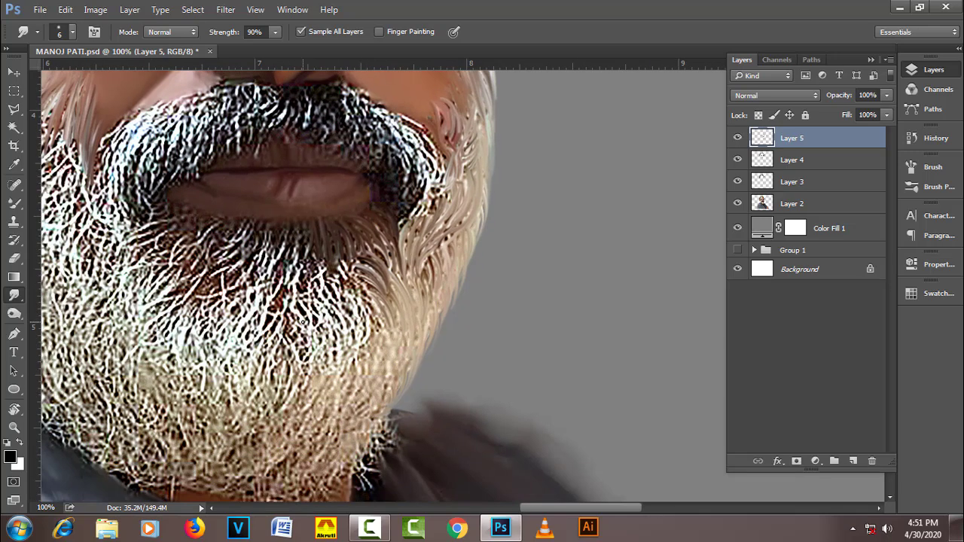
pyautogui.moveTo(302, 369)
pyautogui.mouseDown()
pyautogui.moveTo(316, 287)
pyautogui.moveTo(331, 324)
pyautogui.moveTo(339, 278)
pyautogui.moveTo(329, 268)
pyautogui.moveTo(351, 317)
pyautogui.moveTo(369, 271)
pyautogui.mouseUp()
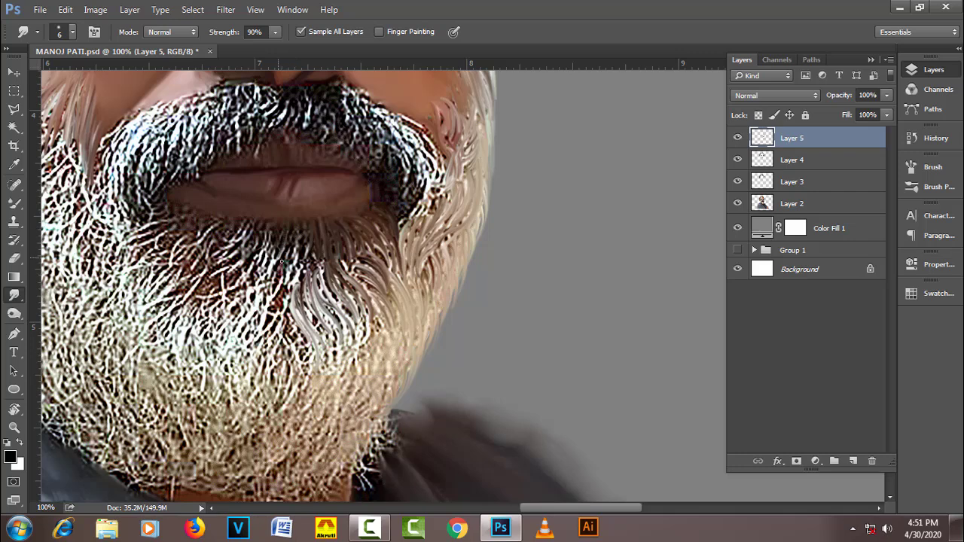
# Step: Add wavy smudged strands under the lower lip and curved strands in the left beard
pyautogui.moveTo(290, 228)
pyautogui.mouseDown()
pyautogui.moveTo(300, 269)
pyautogui.moveTo(311, 244)
pyautogui.moveTo(294, 252)
pyautogui.moveTo(305, 268)
pyautogui.mouseUp()
pyautogui.moveTo(244, 241)
pyautogui.mouseDown()
pyautogui.moveTo(230, 248)
pyautogui.moveTo(249, 260)
pyautogui.moveTo(264, 226)
pyautogui.moveTo(282, 224)
pyautogui.moveTo(275, 279)
pyautogui.mouseUp()
pyautogui.moveTo(260, 226); pyautogui.dragTo(271, 256)
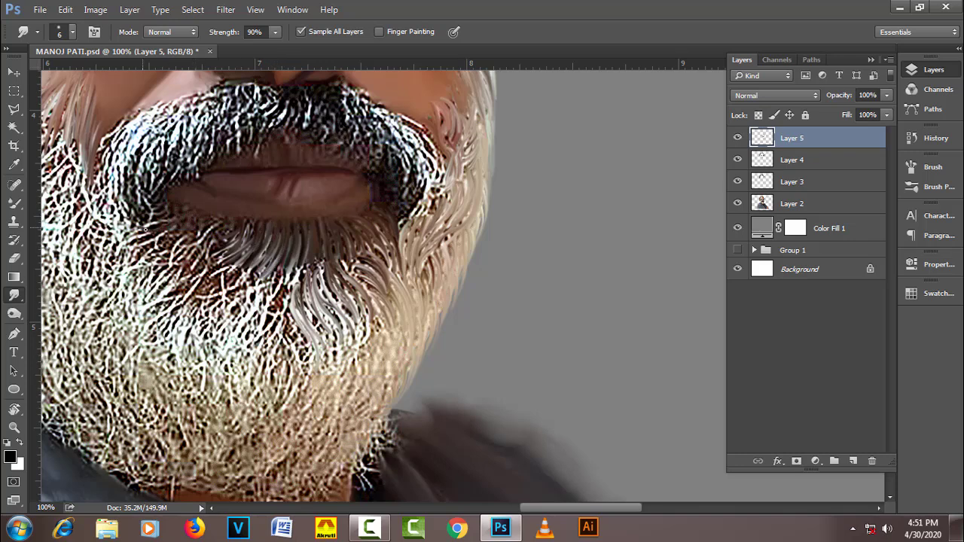
pyautogui.moveTo(180, 220); pyautogui.dragTo(130, 254)
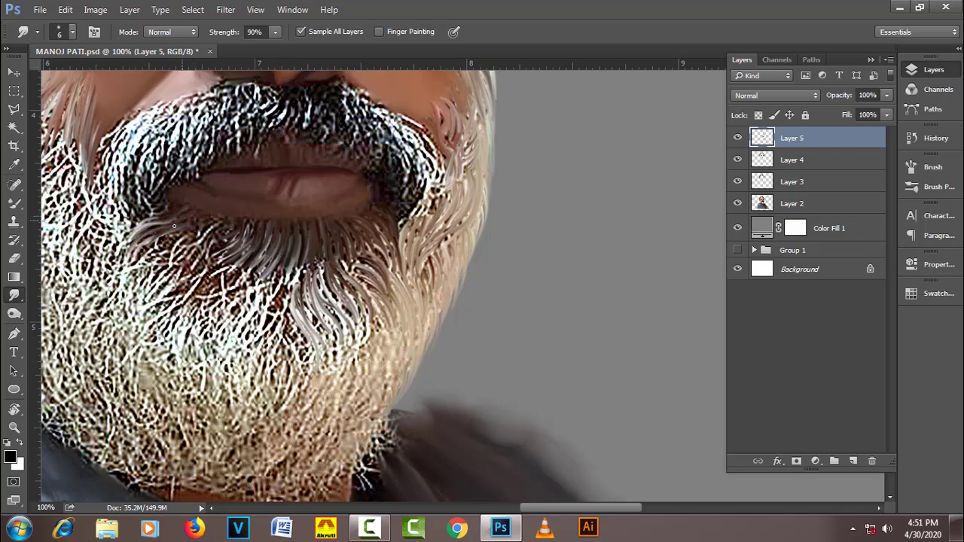
pyautogui.moveTo(199, 223); pyautogui.dragTo(201, 236)
pyautogui.moveTo(190, 266)
pyautogui.mouseDown()
pyautogui.moveTo(147, 308)
pyautogui.moveTo(130, 289)
pyautogui.moveTo(200, 217)
pyautogui.moveTo(124, 278)
pyautogui.moveTo(181, 206)
pyautogui.mouseUp()
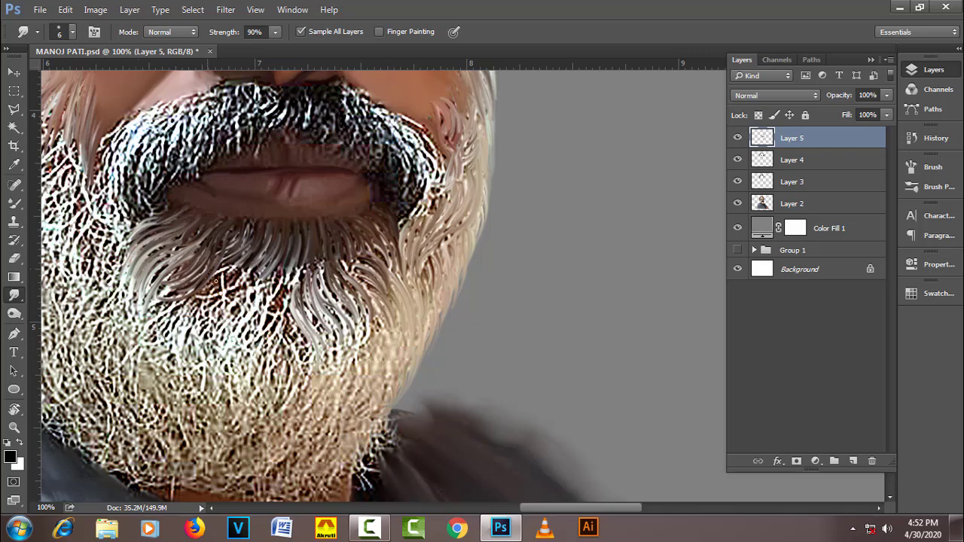
pyautogui.moveTo(216, 281)
pyautogui.mouseDown()
pyautogui.moveTo(205, 324)
pyautogui.moveTo(220, 366)
pyautogui.moveTo(264, 283)
pyautogui.moveTo(223, 288)
pyautogui.mouseUp()
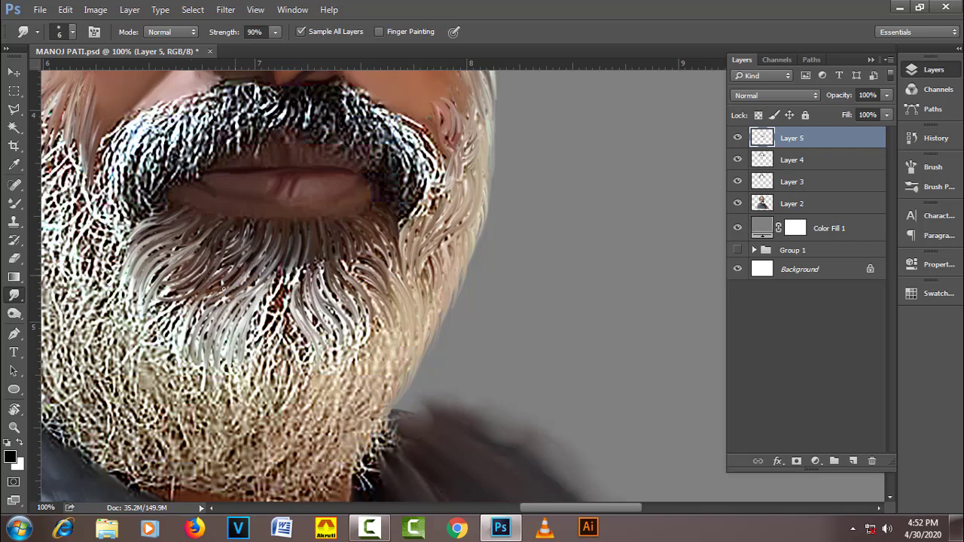
# Step: Pull curved downward strands through the left and centre of the beard
pyautogui.moveTo(181, 315)
pyautogui.mouseDown()
pyautogui.moveTo(135, 348)
pyautogui.moveTo(179, 342)
pyautogui.moveTo(193, 395)
pyautogui.mouseUp()
pyautogui.moveTo(197, 339)
pyautogui.mouseDown()
pyautogui.moveTo(208, 398)
pyautogui.moveTo(242, 413)
pyautogui.mouseUp()
pyautogui.moveTo(249, 354)
pyautogui.mouseDown()
pyautogui.moveTo(283, 305)
pyautogui.moveTo(262, 339)
pyautogui.mouseUp()
pyautogui.moveTo(276, 266)
pyautogui.mouseDown()
pyautogui.moveTo(256, 336)
pyautogui.moveTo(270, 403)
pyautogui.mouseUp()
pyautogui.moveTo(276, 326); pyautogui.dragTo(268, 399)
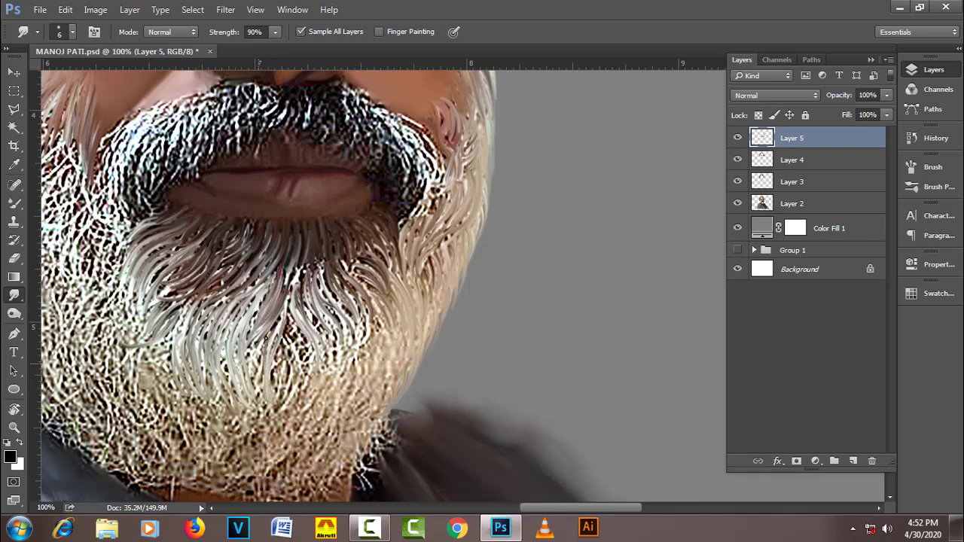
pyautogui.moveTo(259, 339)
pyautogui.mouseDown()
pyautogui.moveTo(262, 395)
pyautogui.moveTo(290, 413)
pyautogui.mouseUp()
pyautogui.moveTo(288, 318); pyautogui.dragTo(305, 392)
pyautogui.moveTo(299, 292); pyautogui.dragTo(305, 331)
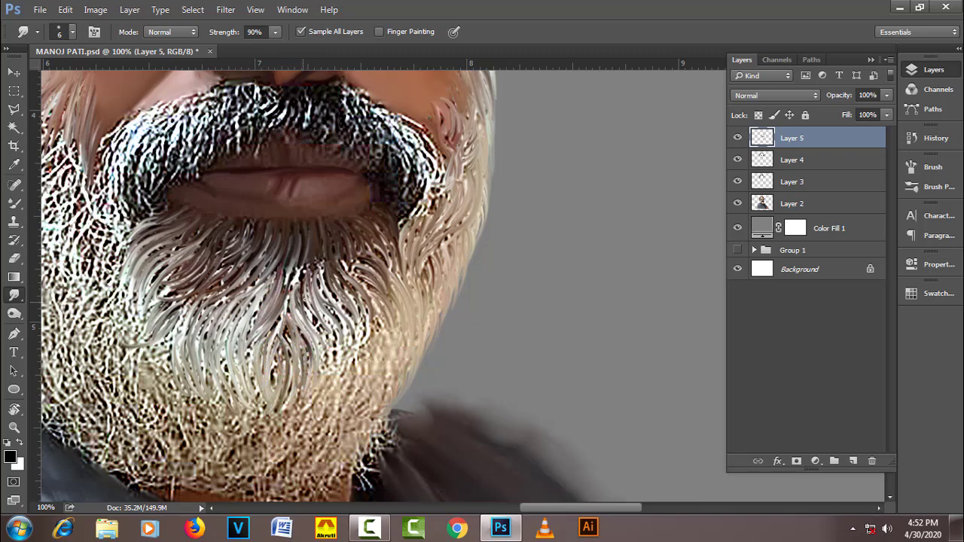
# Step: Shape strands on the right beard and pull downward strands through the lower beard
pyautogui.moveTo(315, 256); pyautogui.dragTo(309, 300)
pyautogui.moveTo(330, 239)
pyautogui.mouseDown()
pyautogui.moveTo(348, 276)
pyautogui.moveTo(357, 265)
pyautogui.mouseUp()
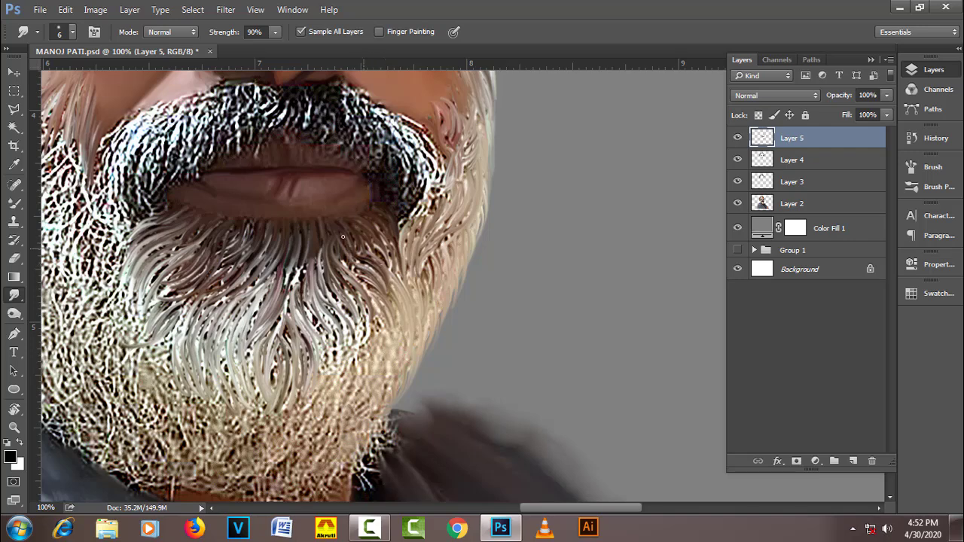
pyautogui.moveTo(383, 226); pyautogui.dragTo(345, 255)
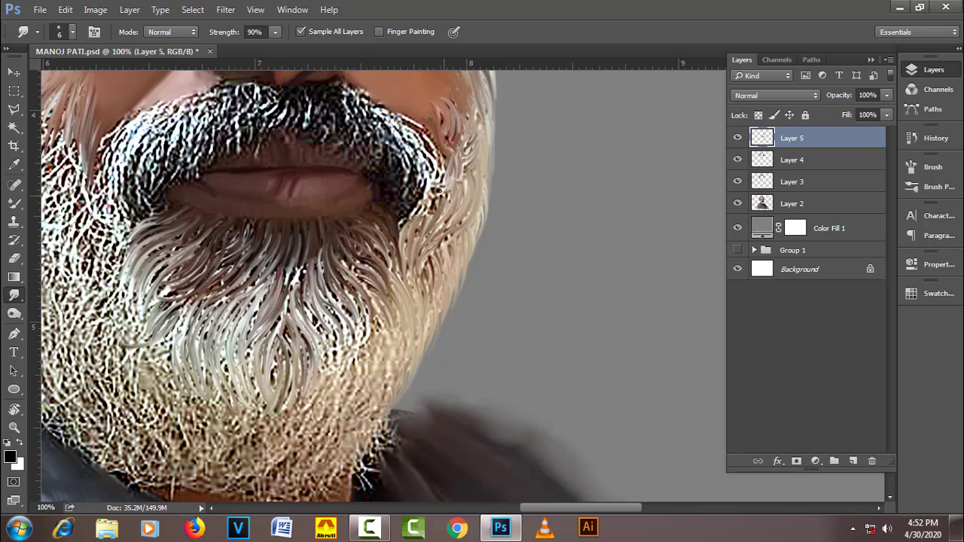
pyautogui.moveTo(336, 369)
pyautogui.mouseDown()
pyautogui.moveTo(316, 426)
pyautogui.moveTo(297, 441)
pyautogui.mouseUp()
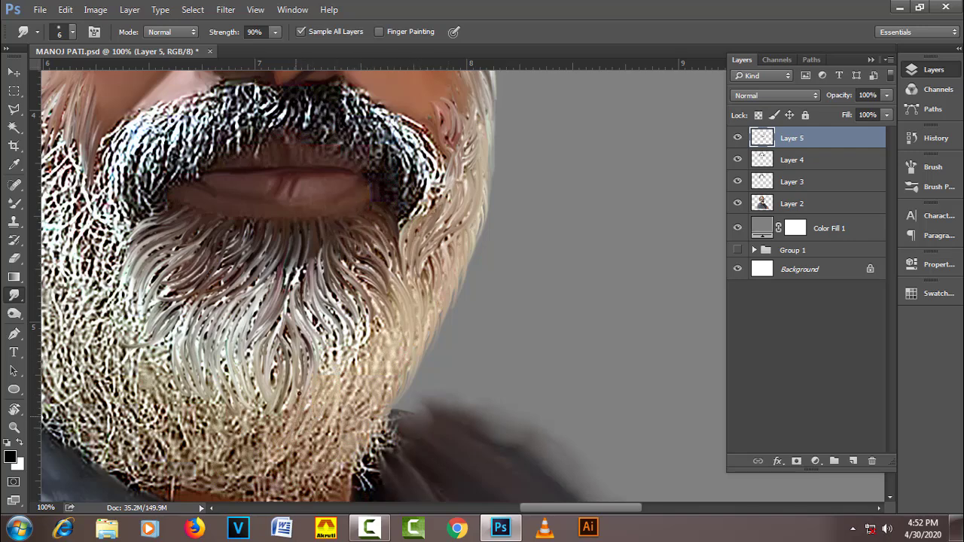
pyautogui.moveTo(298, 395)
pyautogui.mouseDown()
pyautogui.moveTo(279, 455)
pyautogui.moveTo(291, 482)
pyautogui.mouseUp()
pyautogui.moveTo(332, 436); pyautogui.dragTo(313, 490)
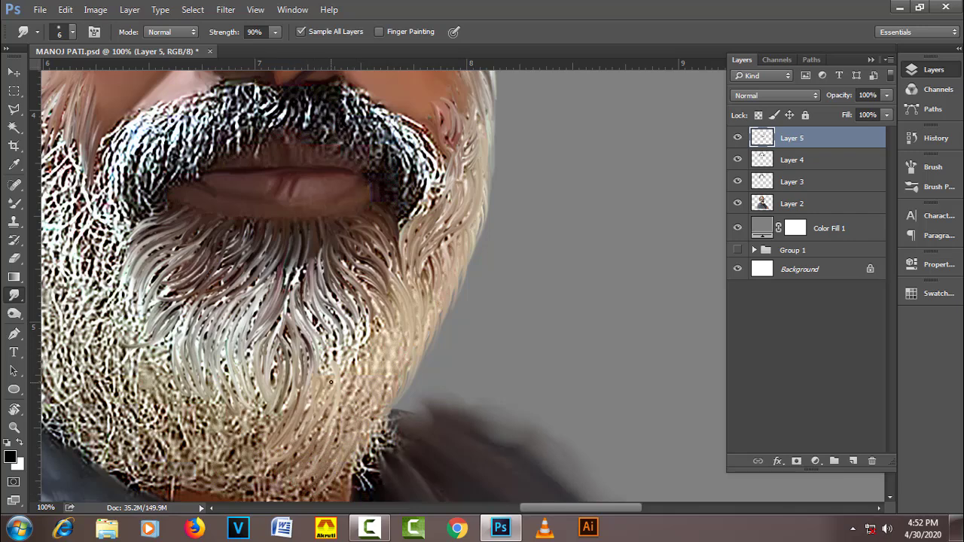
# Step: Add mid-beard strands and smudge the beard's right side and lower edge into downward strands
pyautogui.moveTo(303, 315); pyautogui.dragTo(322, 371)
pyautogui.moveTo(325, 327); pyautogui.dragTo(340, 377)
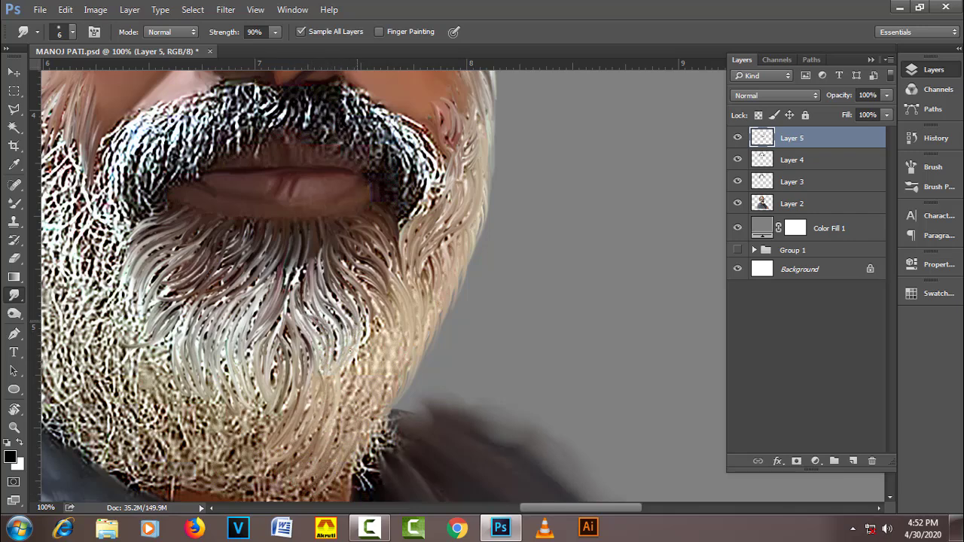
pyautogui.moveTo(348, 302)
pyautogui.mouseDown()
pyautogui.moveTo(361, 369)
pyautogui.moveTo(372, 351)
pyautogui.mouseUp()
pyautogui.moveTo(379, 294)
pyautogui.mouseDown()
pyautogui.moveTo(384, 339)
pyautogui.moveTo(351, 406)
pyautogui.mouseUp()
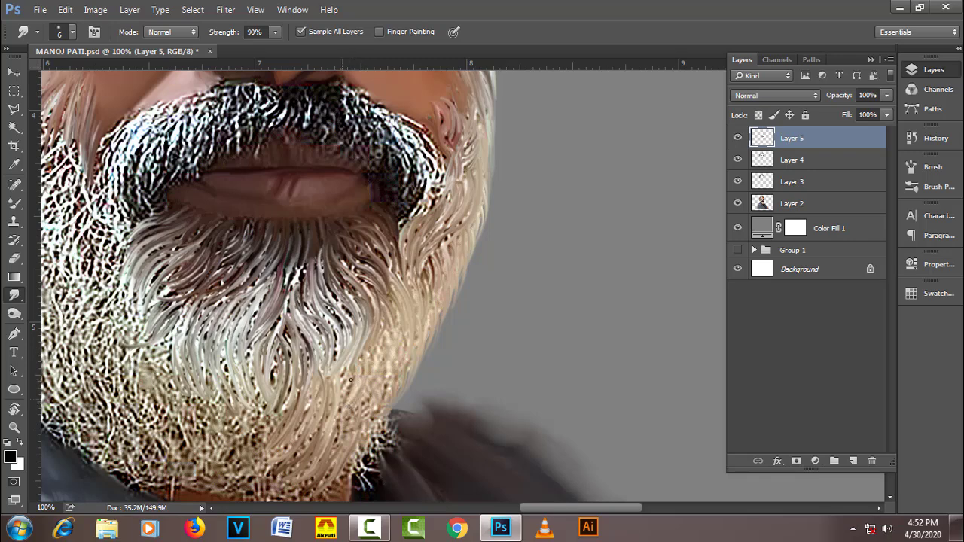
pyautogui.moveTo(376, 360)
pyautogui.mouseDown()
pyautogui.moveTo(354, 418)
pyautogui.moveTo(372, 418)
pyautogui.moveTo(402, 300)
pyautogui.mouseUp()
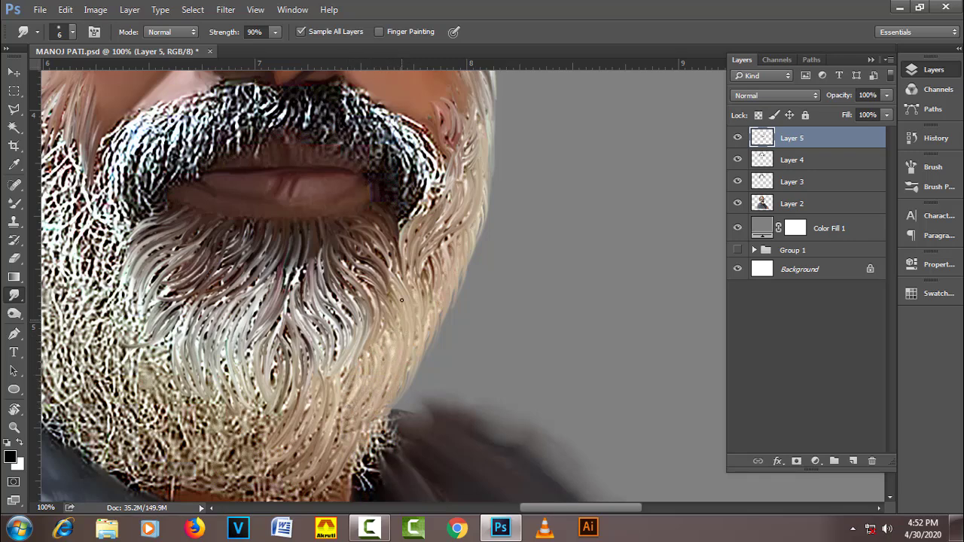
pyautogui.moveTo(363, 484)
pyautogui.mouseDown()
pyautogui.moveTo(352, 457)
pyautogui.moveTo(389, 425)
pyautogui.mouseUp()
# Step: Draw faint light strands into the beard and pull them down over the neck and lower edge
pyautogui.scroll(-4, 353, 390)
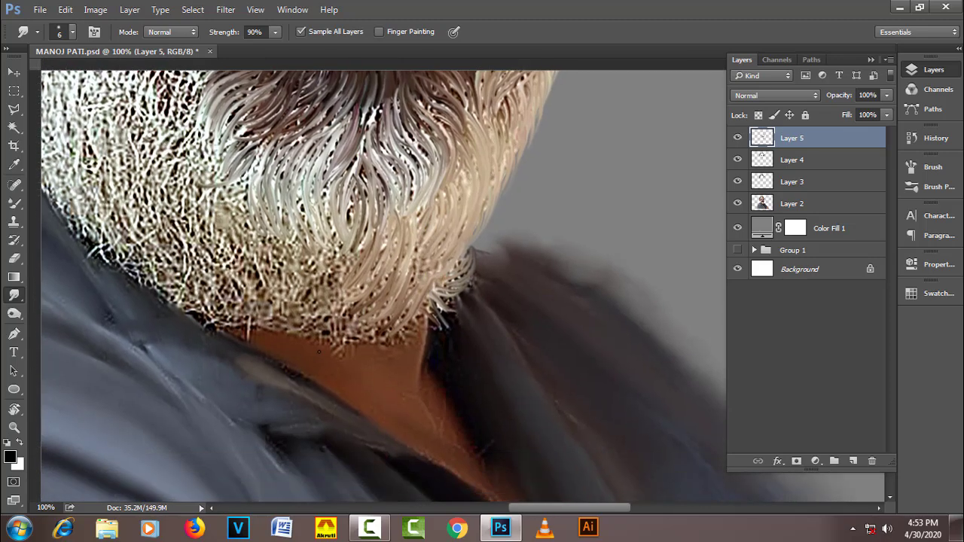
pyautogui.moveTo(247, 223)
pyautogui.mouseDown()
pyautogui.moveTo(215, 189)
pyautogui.moveTo(314, 290)
pyautogui.moveTo(275, 283)
pyautogui.moveTo(320, 324)
pyautogui.mouseUp()
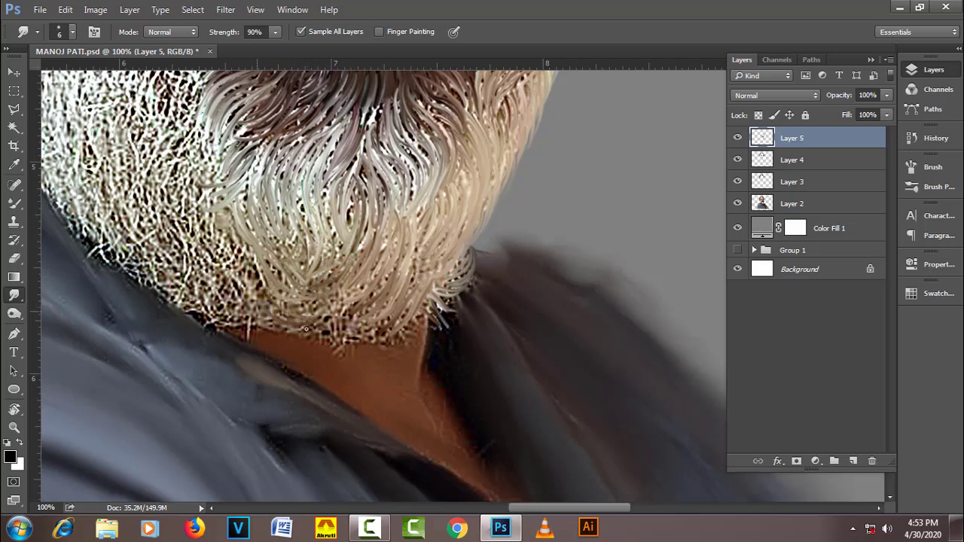
pyautogui.moveTo(263, 313)
pyautogui.mouseDown()
pyautogui.moveTo(328, 337)
pyautogui.moveTo(301, 347)
pyautogui.mouseUp()
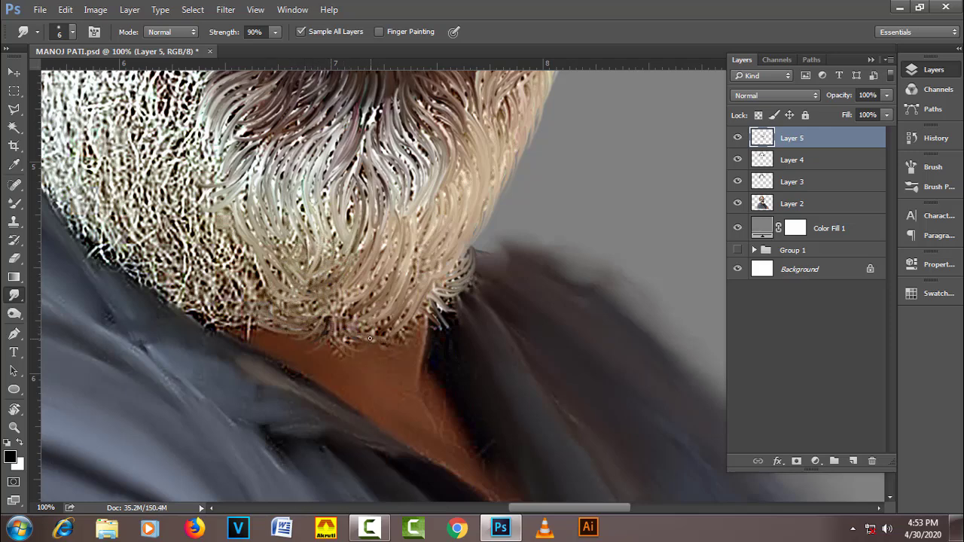
pyautogui.moveTo(416, 318)
pyautogui.mouseDown()
pyautogui.moveTo(355, 339)
pyautogui.moveTo(321, 296)
pyautogui.mouseUp()
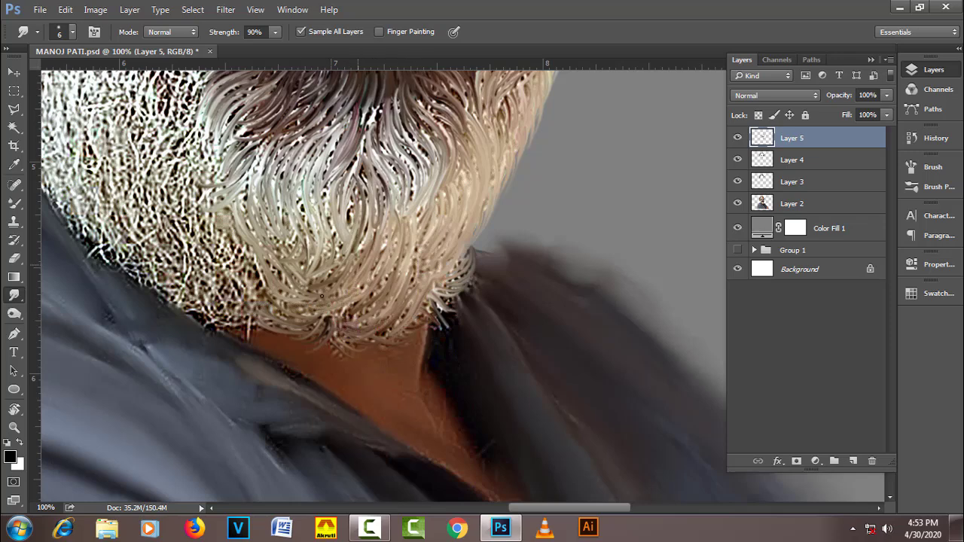
pyautogui.moveTo(137, 267)
pyautogui.mouseDown()
pyautogui.moveTo(188, 279)
pyautogui.moveTo(227, 320)
pyautogui.moveTo(238, 282)
pyautogui.moveTo(259, 270)
pyautogui.moveTo(366, 378)
pyautogui.mouseUp()
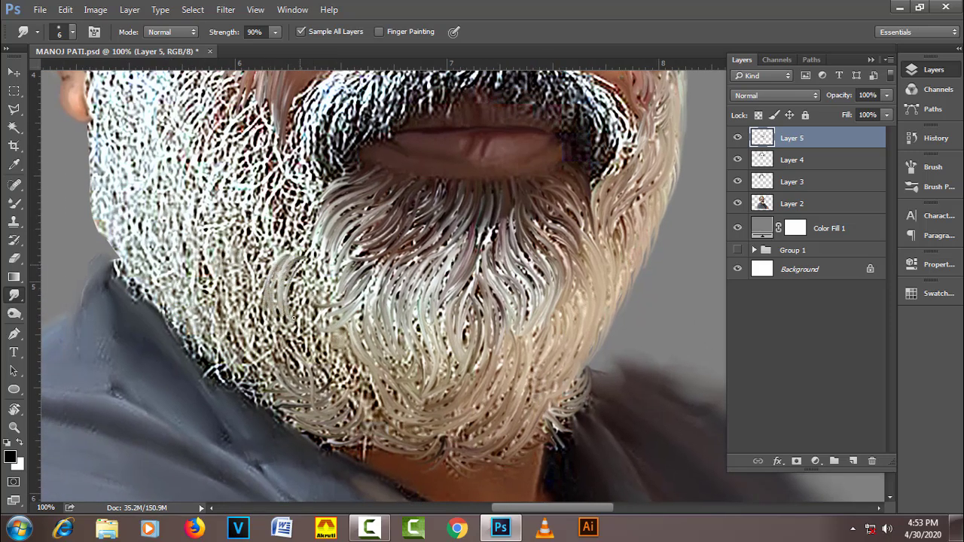
# Step: Reshape strands upward along the beard's left and lower-left edges
pyautogui.moveTo(321, 340); pyautogui.dragTo(315, 240)
pyautogui.moveTo(335, 283); pyautogui.dragTo(305, 193)
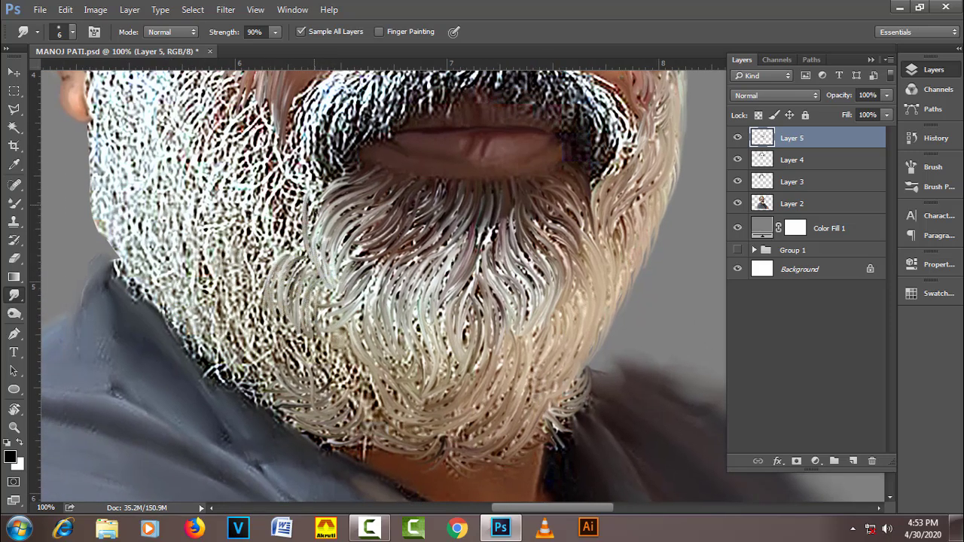
pyautogui.moveTo(317, 227); pyautogui.dragTo(304, 208)
pyautogui.moveTo(225, 369); pyautogui.dragTo(220, 315)
pyautogui.moveTo(226, 387); pyautogui.dragTo(203, 316)
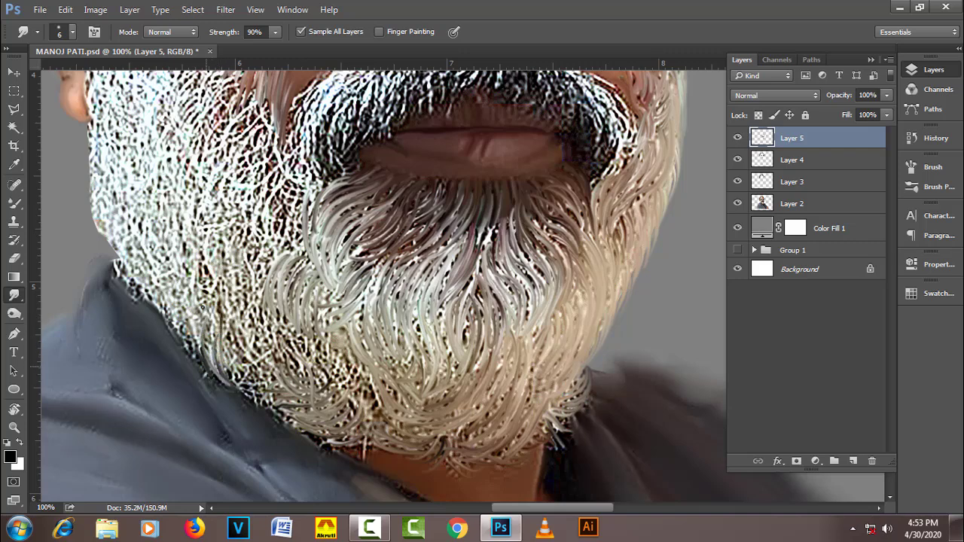
pyautogui.moveTo(197, 366); pyautogui.dragTo(185, 285)
pyautogui.moveTo(183, 338)
pyautogui.mouseDown()
pyautogui.moveTo(171, 264)
pyautogui.moveTo(202, 280)
pyautogui.mouseUp()
# Step: Refine strands along the beard's lower-left edge and the lower middle beard
pyautogui.moveTo(239, 377); pyautogui.dragTo(226, 326)
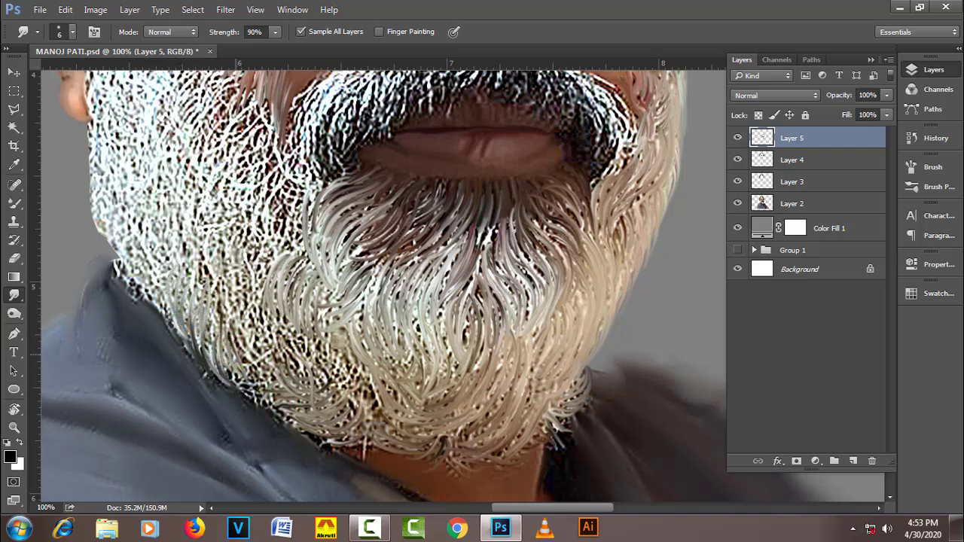
pyautogui.moveTo(265, 399)
pyautogui.mouseDown()
pyautogui.moveTo(248, 354)
pyautogui.moveTo(248, 313)
pyautogui.moveTo(231, 322)
pyautogui.mouseUp()
pyautogui.moveTo(231, 361); pyautogui.dragTo(211, 263)
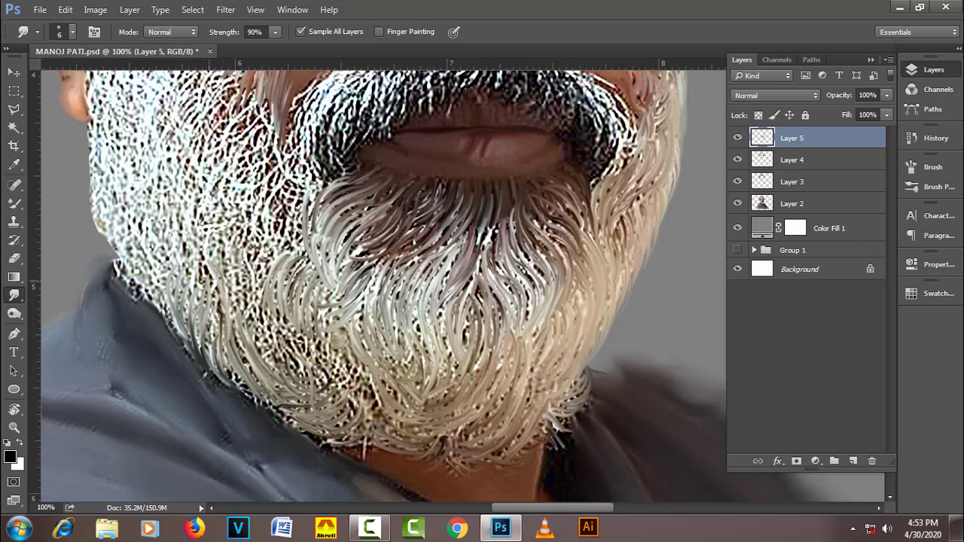
pyautogui.moveTo(219, 339); pyautogui.dragTo(203, 255)
pyautogui.moveTo(280, 369)
pyautogui.mouseDown()
pyautogui.moveTo(249, 288)
pyautogui.moveTo(275, 321)
pyautogui.mouseUp()
pyautogui.moveTo(311, 400)
pyautogui.mouseDown()
pyautogui.moveTo(289, 336)
pyautogui.moveTo(301, 316)
pyautogui.moveTo(315, 337)
pyautogui.mouseUp()
pyautogui.moveTo(343, 392); pyautogui.dragTo(317, 336)
pyautogui.moveTo(369, 426); pyautogui.dragTo(338, 349)
pyautogui.moveTo(298, 253)
pyautogui.mouseDown()
pyautogui.moveTo(300, 189)
pyautogui.moveTo(272, 173)
pyautogui.mouseUp()
# Step: Reshape strands through the upper-left and middle-left beard
pyautogui.moveTo(273, 242)
pyautogui.mouseDown()
pyautogui.moveTo(270, 187)
pyautogui.moveTo(377, 294)
pyautogui.mouseUp()
pyautogui.moveTo(309, 314); pyautogui.dragTo(305, 233)
pyautogui.moveTo(332, 343); pyautogui.dragTo(343, 249)
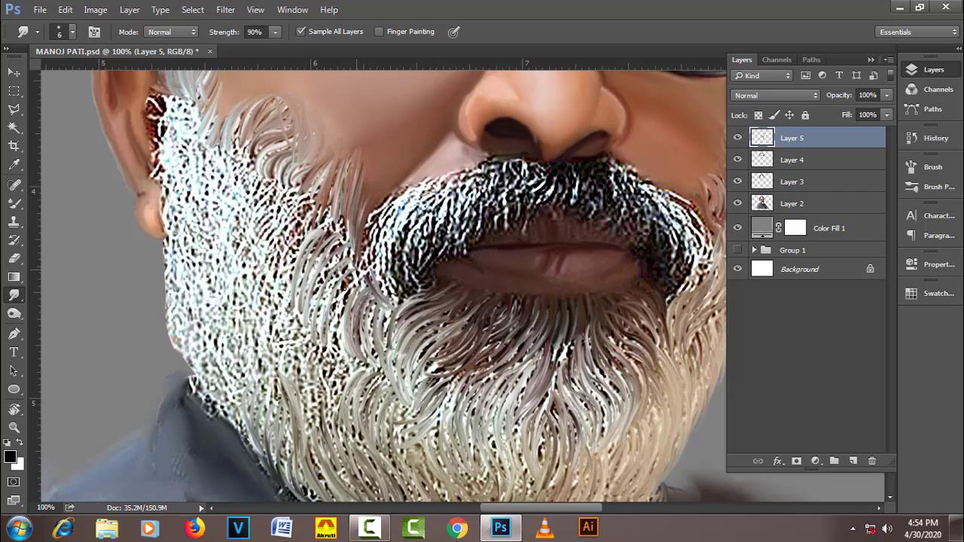
pyautogui.moveTo(354, 354)
pyautogui.mouseDown()
pyautogui.moveTo(363, 273)
pyautogui.moveTo(317, 324)
pyautogui.moveTo(314, 225)
pyautogui.mouseUp()
pyautogui.moveTo(304, 271); pyautogui.dragTo(278, 199)
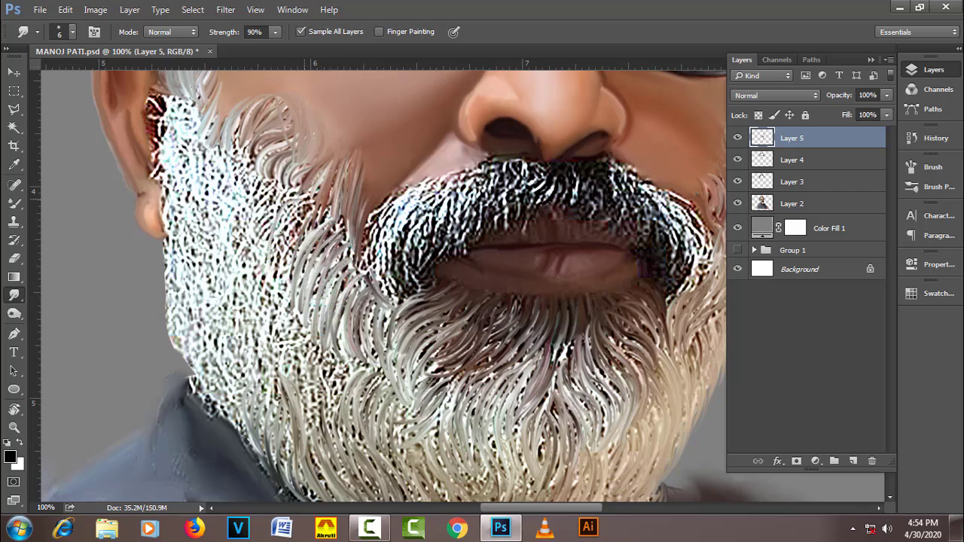
pyautogui.moveTo(311, 309)
pyautogui.mouseDown()
pyautogui.moveTo(272, 200)
pyautogui.moveTo(291, 218)
pyautogui.mouseUp()
pyautogui.moveTo(245, 180); pyautogui.dragTo(240, 147)
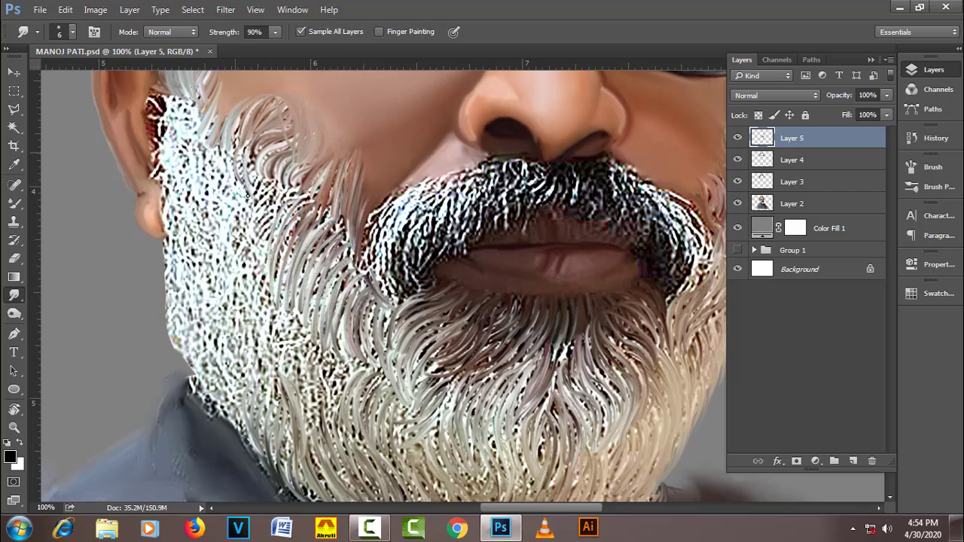
pyautogui.moveTo(256, 248)
pyautogui.mouseDown()
pyautogui.moveTo(250, 181)
pyautogui.moveTo(273, 188)
pyautogui.mouseUp()
# Step: Pull beard strands upward near the ear and along the beard's left edge
pyautogui.moveTo(170, 175)
pyautogui.mouseDown()
pyautogui.moveTo(150, 94)
pyautogui.moveTo(179, 102)
pyautogui.mouseUp()
pyautogui.moveTo(186, 158)
pyautogui.mouseDown()
pyautogui.moveTo(181, 103)
pyautogui.moveTo(162, 97)
pyautogui.mouseUp()
pyautogui.moveTo(169, 185); pyautogui.dragTo(154, 159)
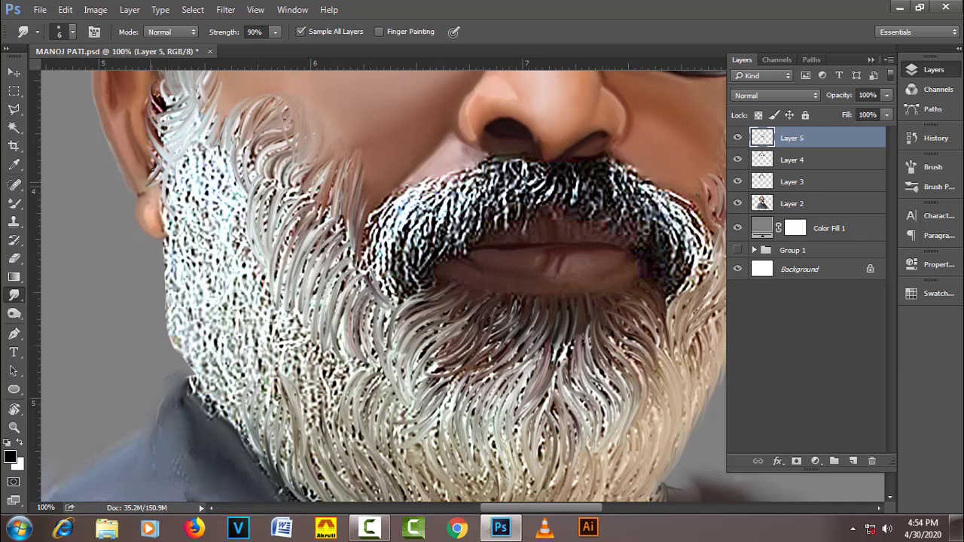
pyautogui.moveTo(175, 253); pyautogui.dragTo(167, 188)
pyautogui.moveTo(170, 291); pyautogui.dragTo(161, 219)
pyautogui.moveTo(178, 331); pyautogui.dragTo(170, 256)
# Step: Form strands along the lower-left beard edge and pull them down onto the shirt
pyautogui.moveTo(182, 357)
pyautogui.mouseDown()
pyautogui.moveTo(169, 305)
pyautogui.moveTo(175, 317)
pyautogui.mouseUp()
pyautogui.moveTo(203, 389); pyautogui.dragTo(185, 359)
pyautogui.moveTo(223, 407)
pyautogui.mouseDown()
pyautogui.moveTo(189, 399)
pyautogui.moveTo(208, 430)
pyautogui.mouseUp()
pyautogui.moveTo(253, 407)
pyautogui.mouseDown()
pyautogui.moveTo(235, 467)
pyautogui.moveTo(261, 491)
pyautogui.mouseUp()
# Step: Add vertical smudged strands across the left-middle beard and its left edge
pyautogui.moveTo(214, 392)
pyautogui.mouseDown()
pyautogui.moveTo(208, 336)
pyautogui.moveTo(216, 348)
pyautogui.mouseUp()
pyautogui.moveTo(238, 411); pyautogui.dragTo(226, 345)
pyautogui.moveTo(264, 392); pyautogui.dragTo(252, 268)
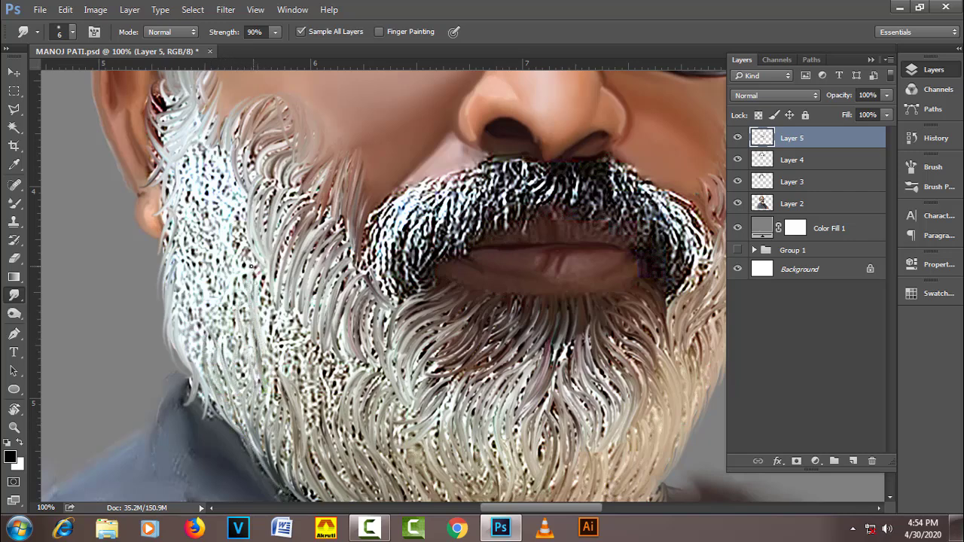
pyautogui.moveTo(249, 350)
pyautogui.mouseDown()
pyautogui.moveTo(239, 257)
pyautogui.moveTo(212, 256)
pyautogui.mouseUp()
pyautogui.moveTo(210, 356)
pyautogui.mouseDown()
pyautogui.moveTo(201, 271)
pyautogui.moveTo(190, 300)
pyautogui.mouseUp()
pyautogui.moveTo(188, 339)
pyautogui.mouseDown()
pyautogui.moveTo(179, 246)
pyautogui.moveTo(193, 188)
pyautogui.mouseUp()
# Step: Fill the upper-left and lower-left beard with more flowing smudged strands
pyautogui.moveTo(189, 258); pyautogui.dragTo(181, 170)
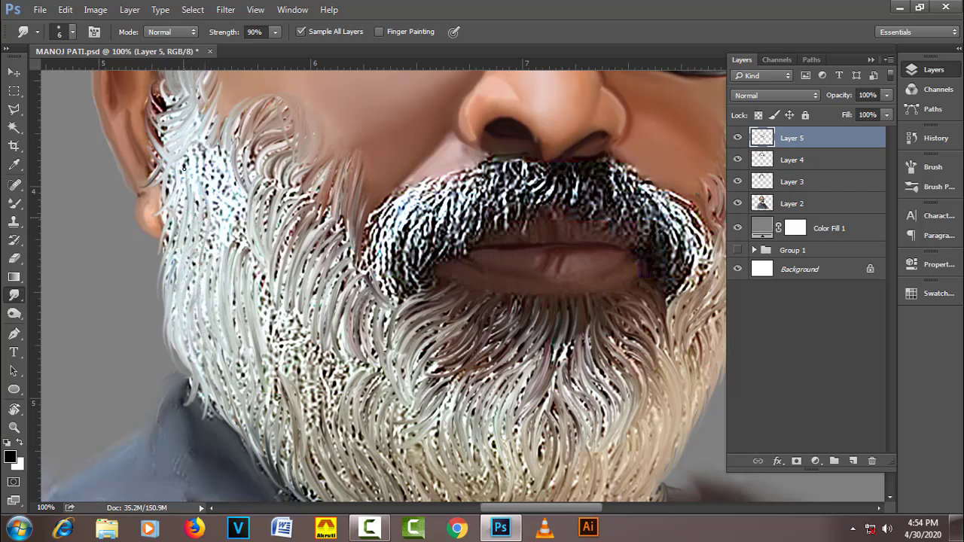
pyautogui.moveTo(202, 225)
pyautogui.mouseDown()
pyautogui.moveTo(193, 148)
pyautogui.moveTo(208, 155)
pyautogui.mouseUp()
pyautogui.moveTo(233, 241); pyautogui.dragTo(226, 169)
pyautogui.moveTo(253, 263); pyautogui.dragTo(241, 199)
pyautogui.moveTo(187, 219); pyautogui.dragTo(194, 159)
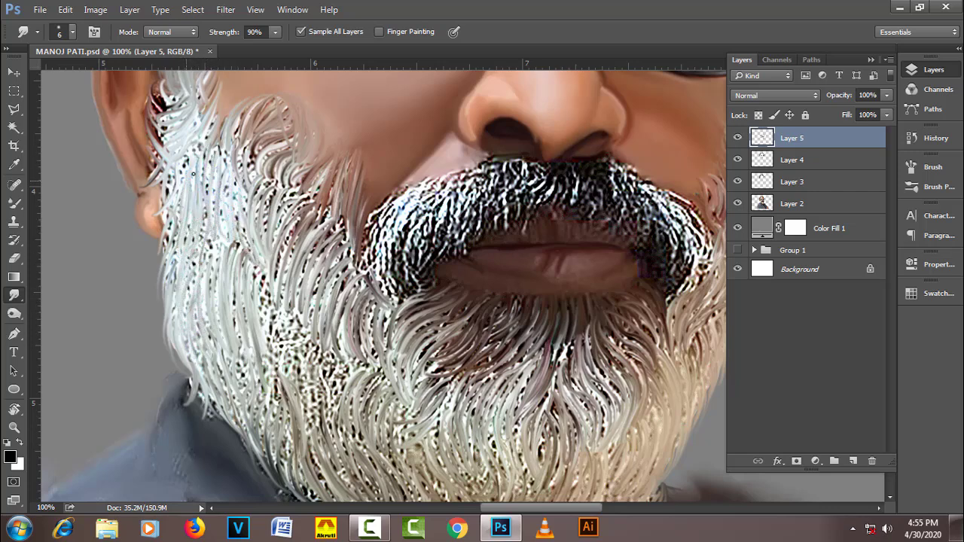
pyautogui.moveTo(188, 201); pyautogui.dragTo(199, 135)
pyautogui.moveTo(212, 170); pyautogui.dragTo(219, 118)
pyautogui.moveTo(224, 198); pyautogui.dragTo(221, 146)
pyautogui.moveTo(289, 243); pyautogui.dragTo(306, 184)
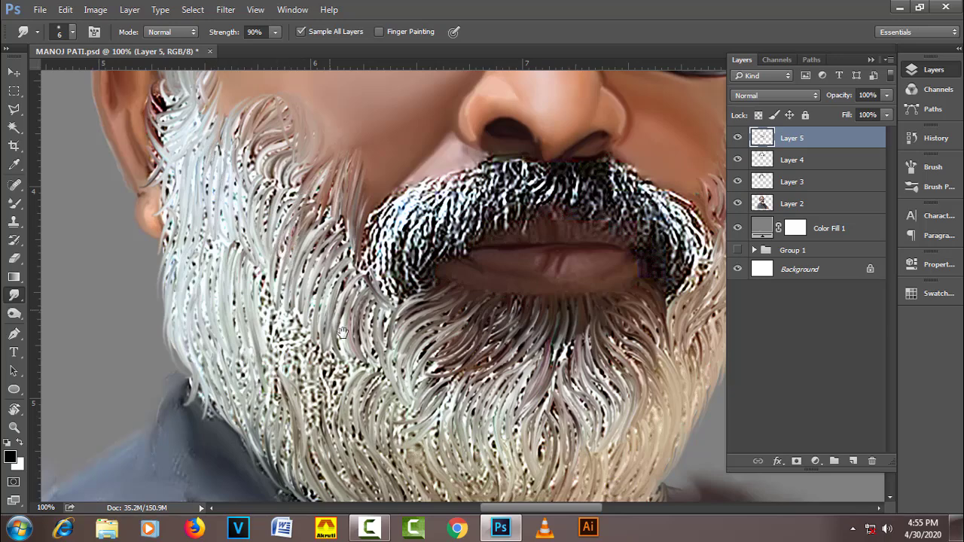
pyautogui.moveTo(288, 266); pyautogui.dragTo(262, 190)
pyautogui.moveTo(297, 348)
pyautogui.mouseDown()
pyautogui.moveTo(300, 273)
pyautogui.moveTo(320, 283)
pyautogui.moveTo(264, 235)
pyautogui.mouseUp()
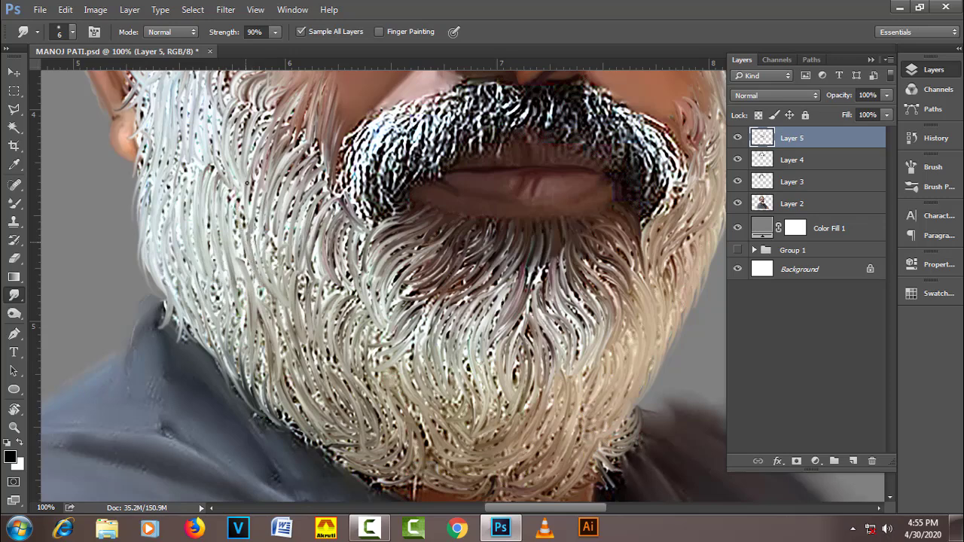
# Step: Add a new Layer 6 and smudge looping curls along the moustache's lower-left edge
pyautogui.hotkey('ctrl', '-')
pyautogui.hotkey('ctrl', '-')
pyautogui.moveTo(373, 312); pyautogui.dragTo(357, 303)
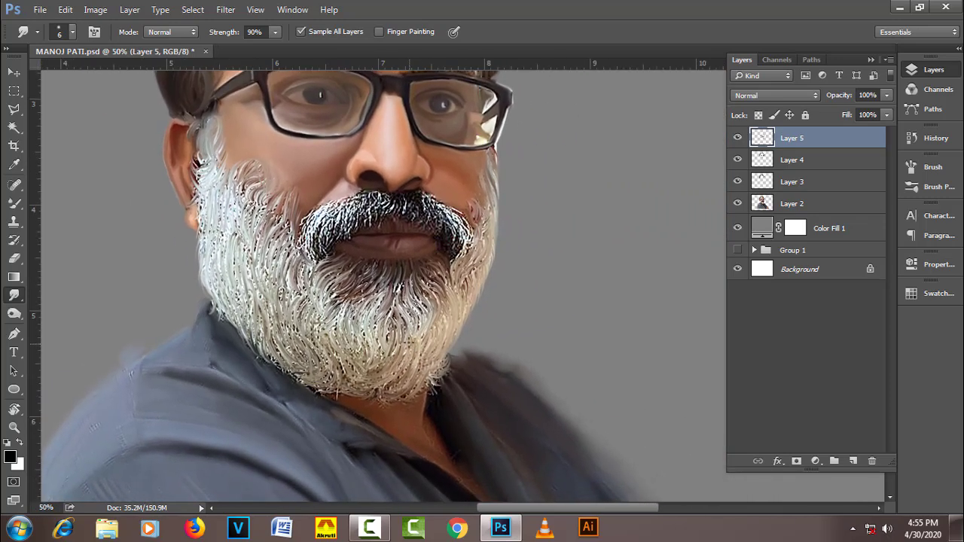
pyautogui.click(853, 461)
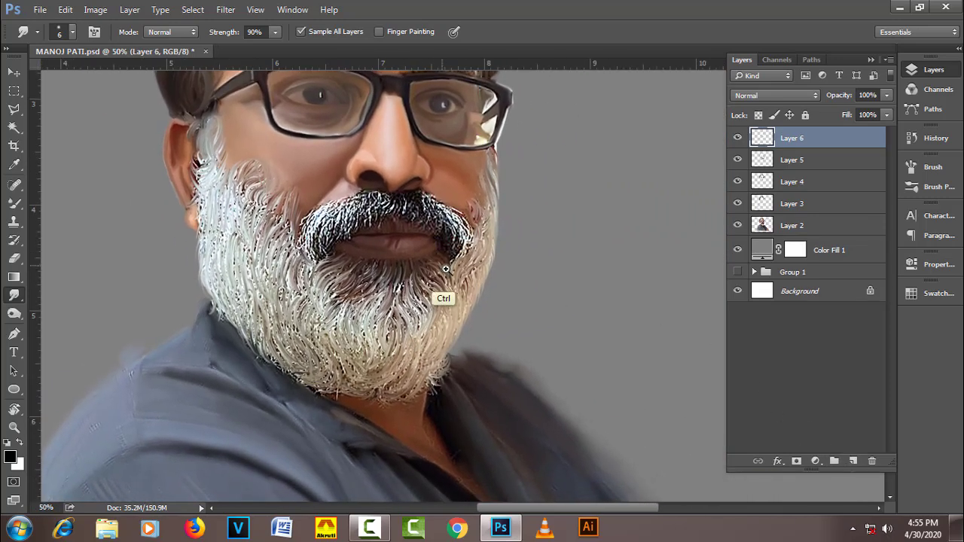
pyautogui.hotkey('ctrl', '+')
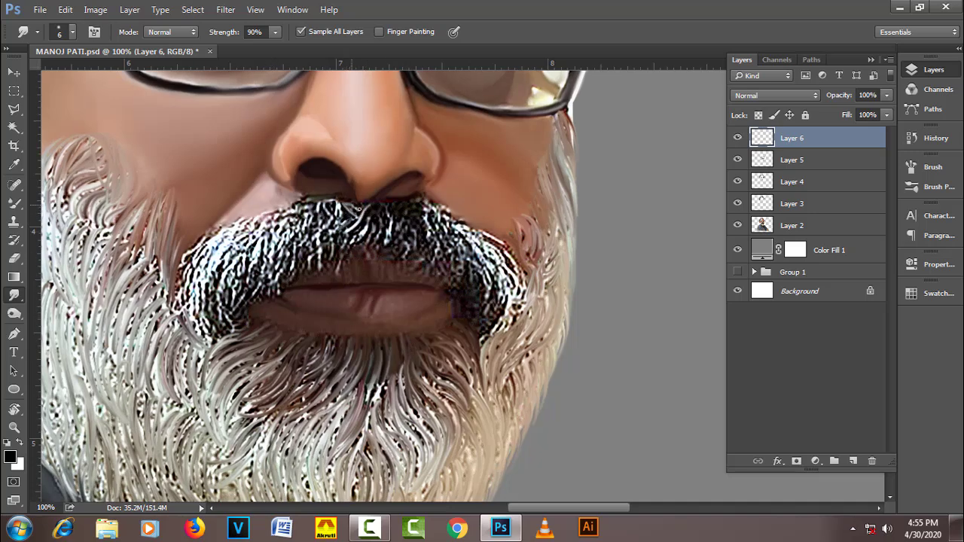
pyautogui.moveTo(325, 207)
pyautogui.mouseDown()
pyautogui.moveTo(321, 277)
pyautogui.moveTo(309, 256)
pyautogui.mouseUp()
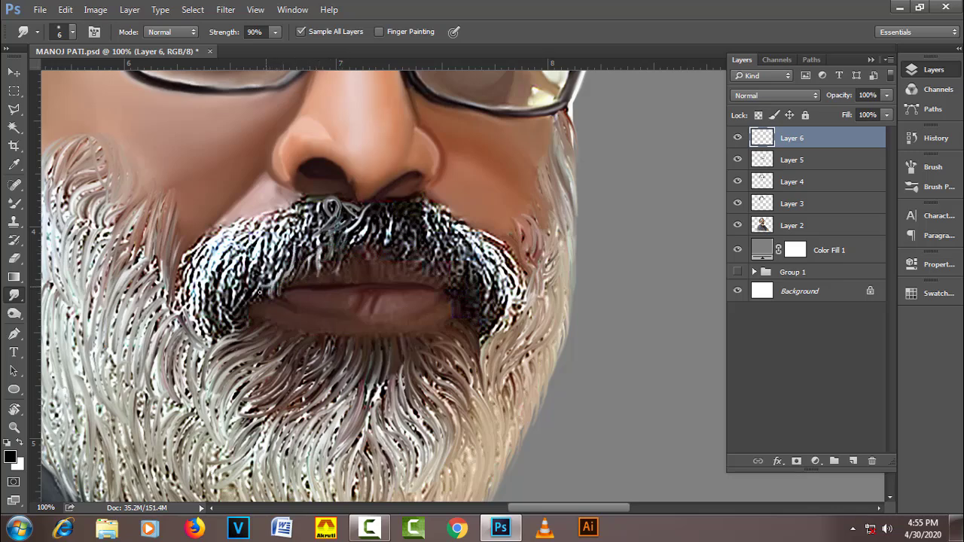
pyautogui.moveTo(259, 293)
pyautogui.mouseDown()
pyautogui.moveTo(227, 331)
pyautogui.moveTo(195, 331)
pyautogui.moveTo(169, 291)
pyautogui.mouseUp()
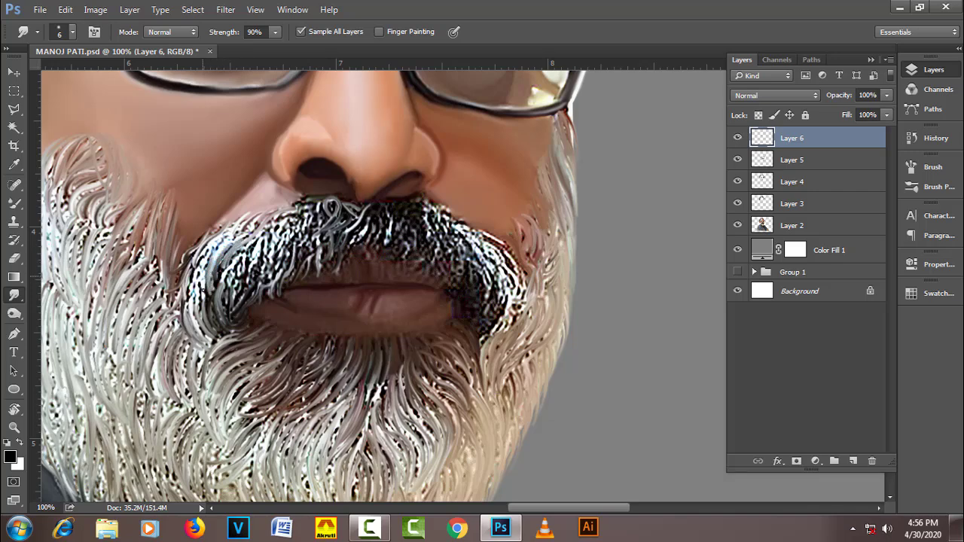
# Step: Smear strands across the moustache's left edge, middle and right end, and hide Layers 3–5
pyautogui.moveTo(197, 299)
pyautogui.mouseDown()
pyautogui.moveTo(209, 257)
pyautogui.moveTo(249, 271)
pyautogui.moveTo(238, 302)
pyautogui.mouseUp()
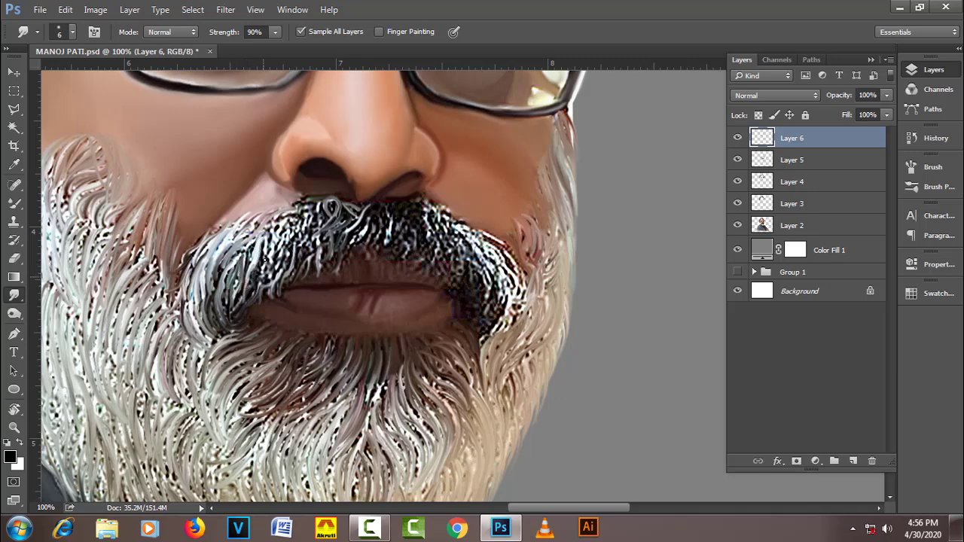
pyautogui.moveTo(263, 273)
pyautogui.mouseDown()
pyautogui.moveTo(270, 235)
pyautogui.moveTo(310, 209)
pyautogui.moveTo(239, 260)
pyautogui.mouseUp()
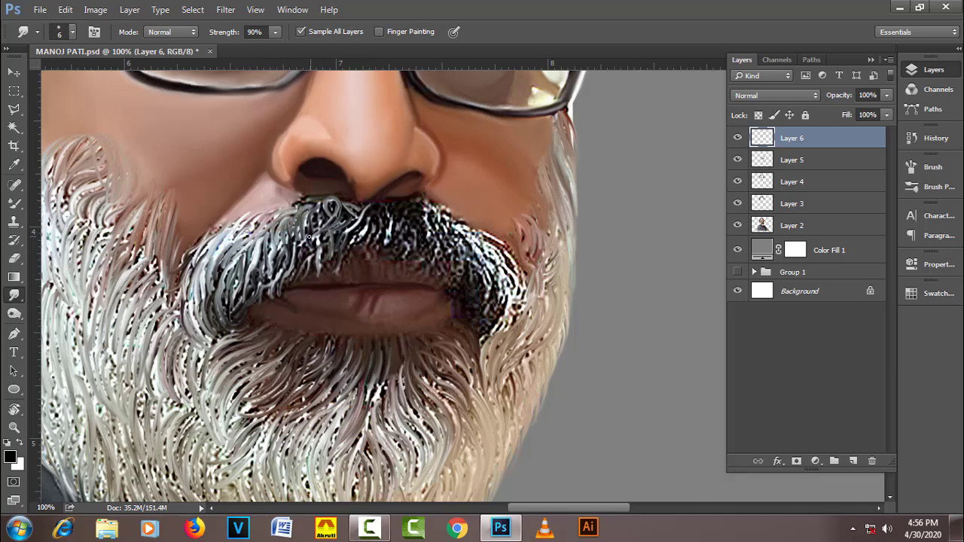
pyautogui.moveTo(367, 224)
pyautogui.mouseDown()
pyautogui.moveTo(368, 235)
pyautogui.moveTo(397, 241)
pyautogui.mouseUp()
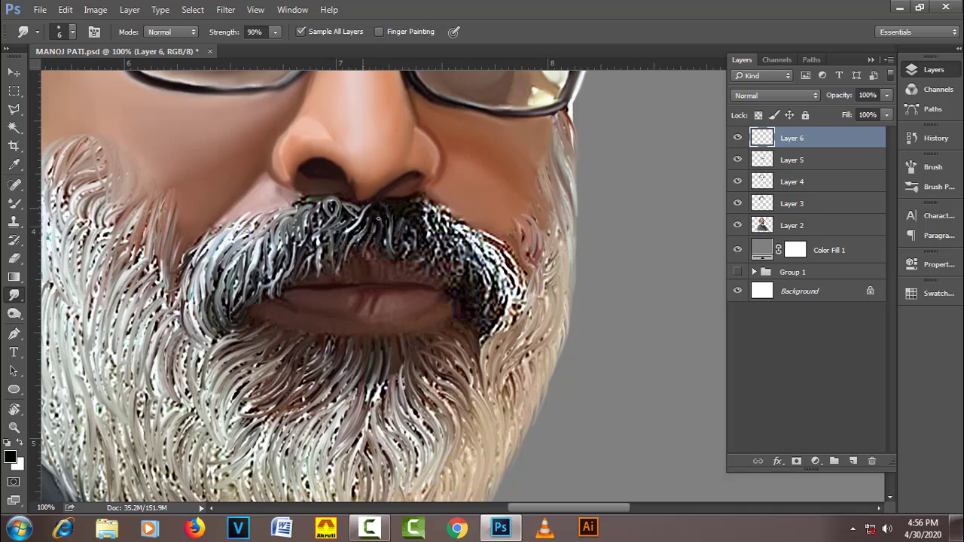
pyautogui.moveTo(402, 242); pyautogui.dragTo(417, 261)
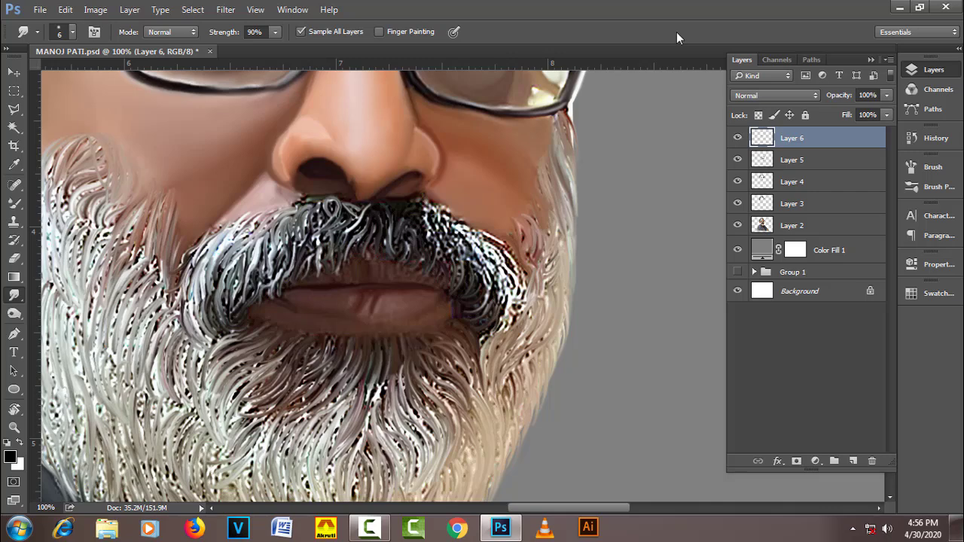
pyautogui.moveTo(737, 204); pyautogui.dragTo(741, 164)
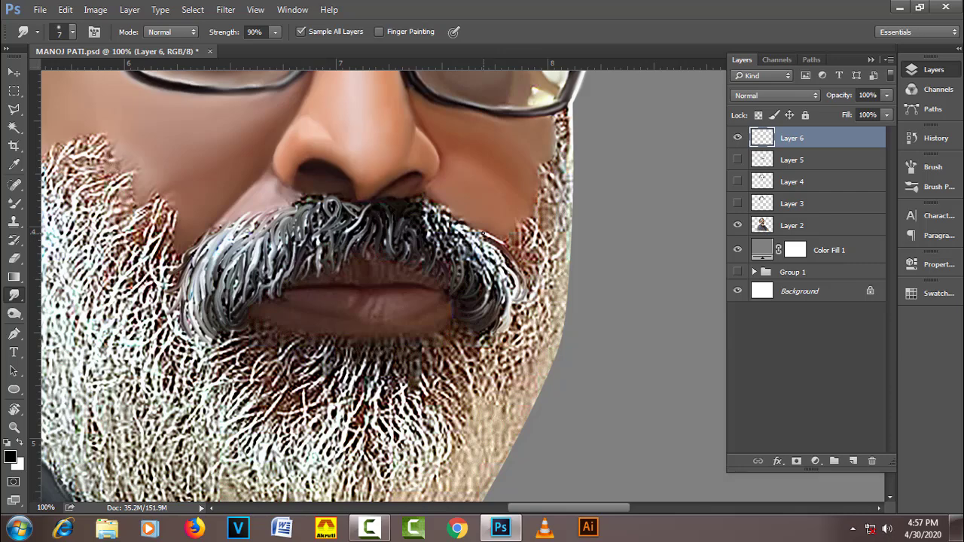
pyautogui.moveTo(460, 247); pyautogui.dragTo(461, 252)
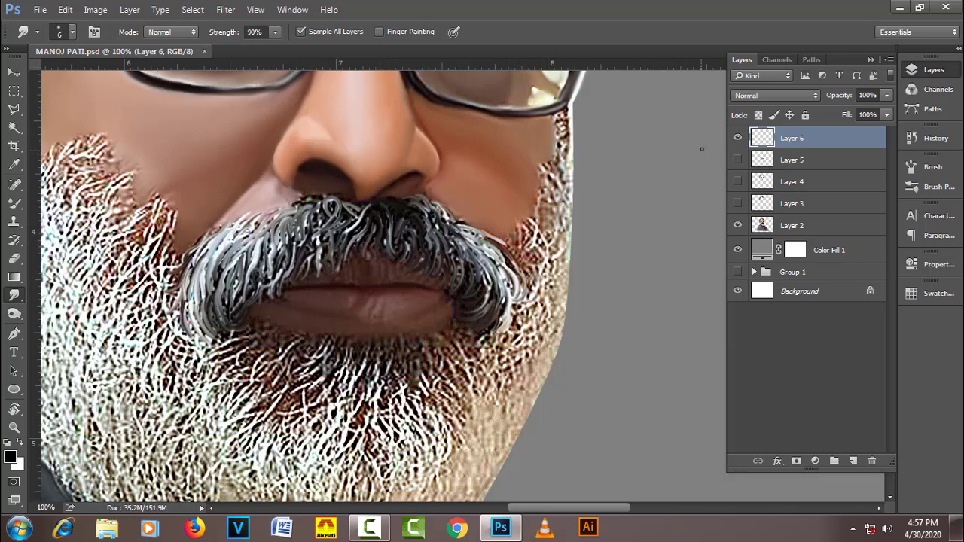
# Step: Toggle Layers 5 and 6 to compare, leaving Layer 6's moustache strands hidden
pyautogui.click(738, 160)
pyautogui.click(737, 138)
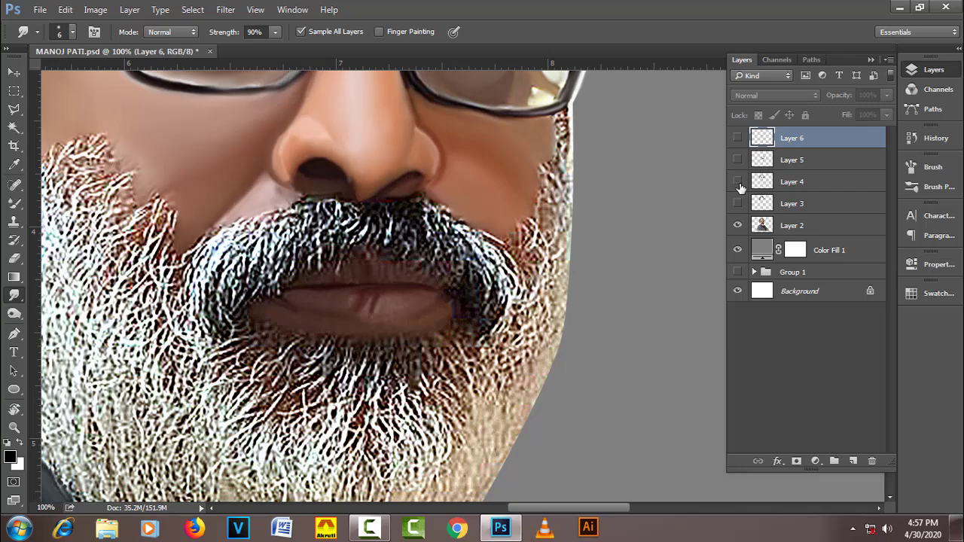
pyautogui.scroll(-1, 624, 211)
pyautogui.scroll(-1, 604, 237)
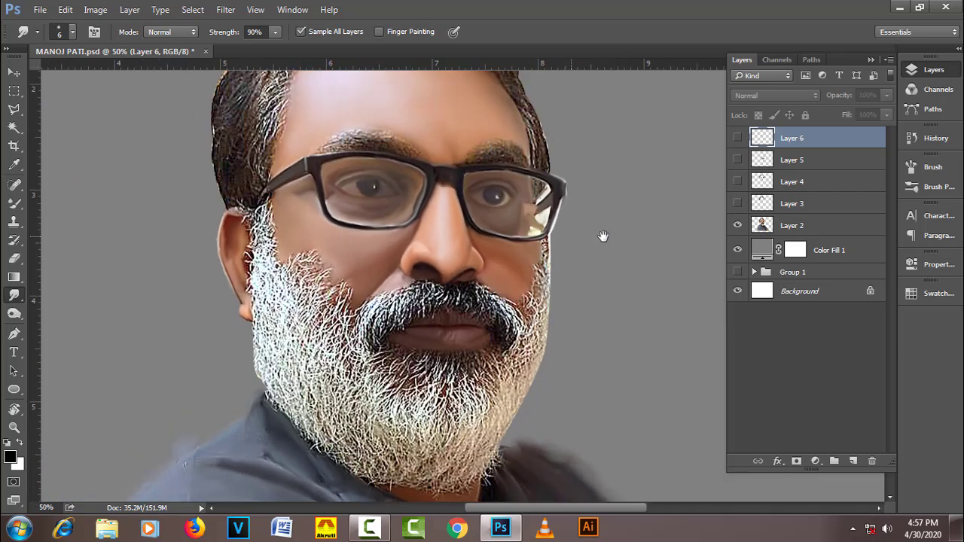
# Step: Add an empty Layer 7 above Layer 2 with a smaller soft textured smudge brush
pyautogui.click(795, 226)
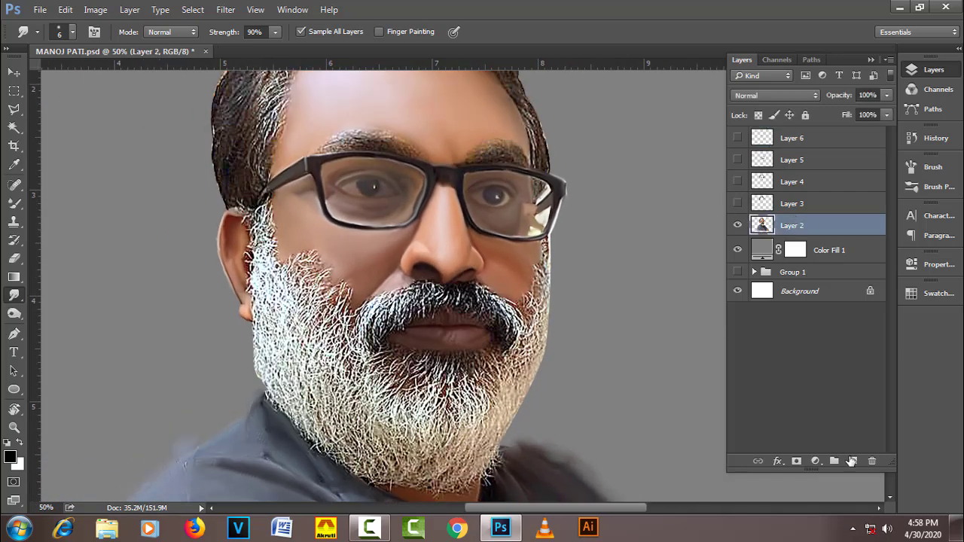
pyautogui.click(853, 461)
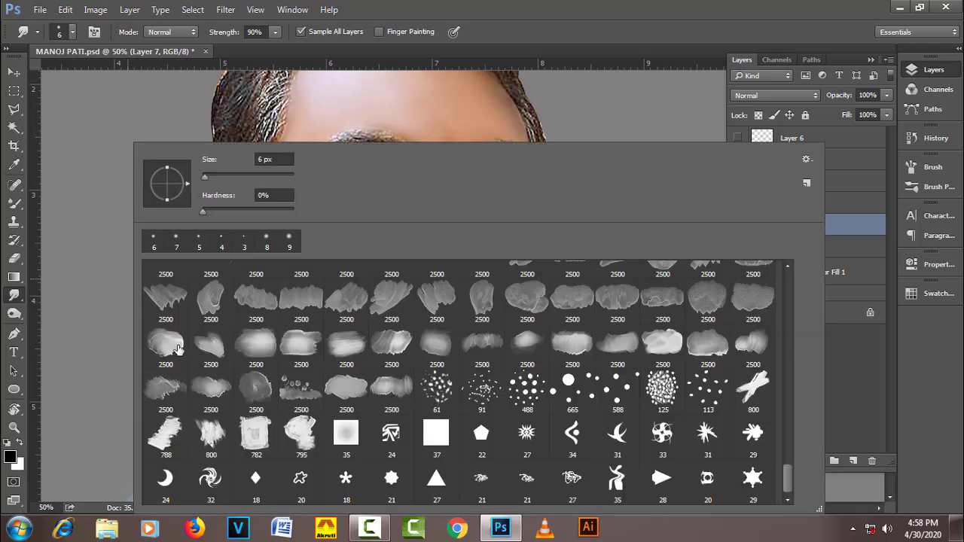
pyautogui.click(178, 348)
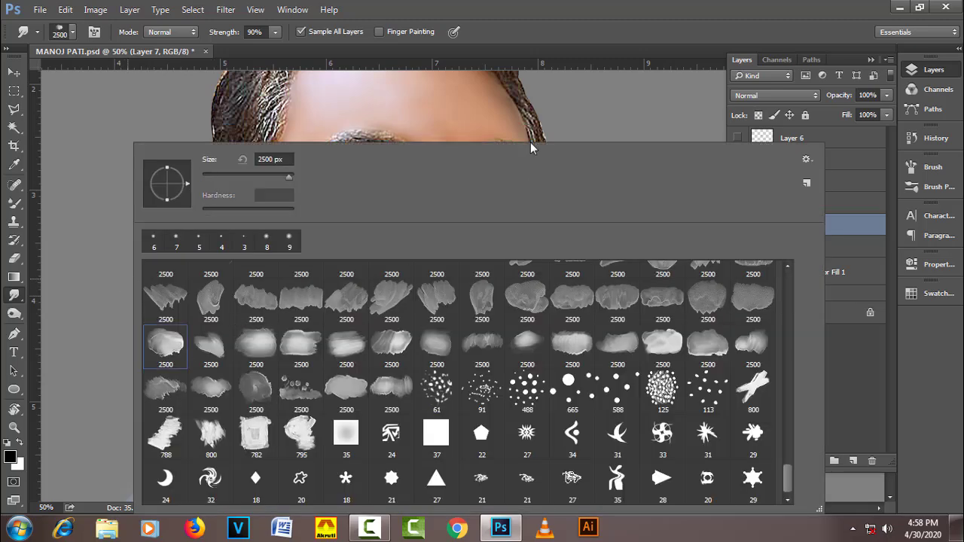
pyautogui.click(537, 26)
pyautogui.press('[')
pyautogui.press('[')
pyautogui.press('[')
pyautogui.press('[')
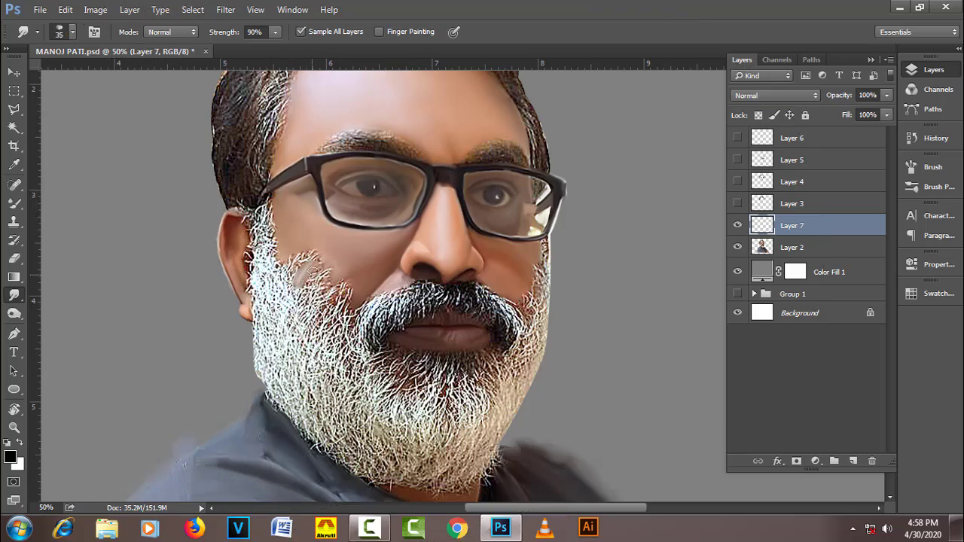
# Step: Set smudge strength to 60% and smear the hair into the ear and beard edge
pyautogui.press('6')
pyautogui.scroll(1, 305, 271)
pyautogui.press('[')
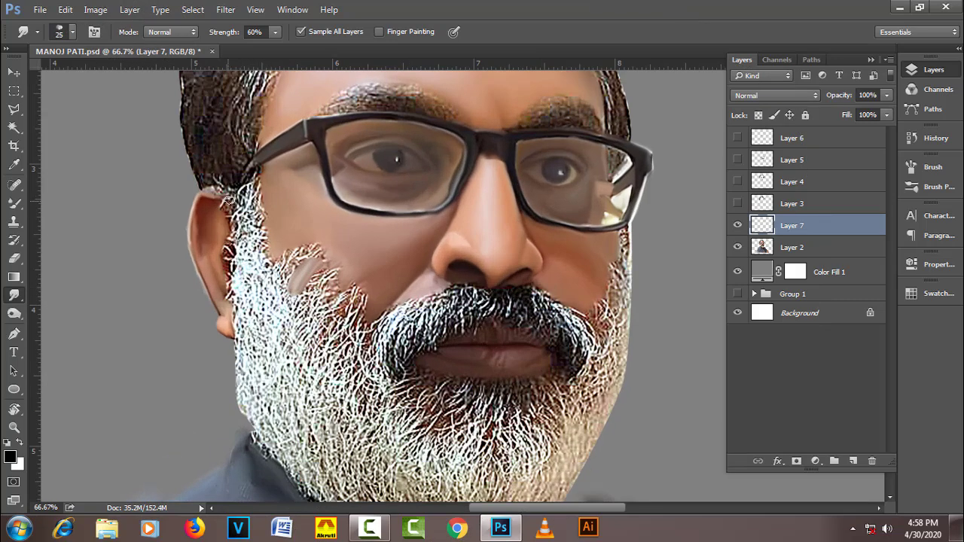
pyautogui.moveTo(235, 197); pyautogui.dragTo(248, 188)
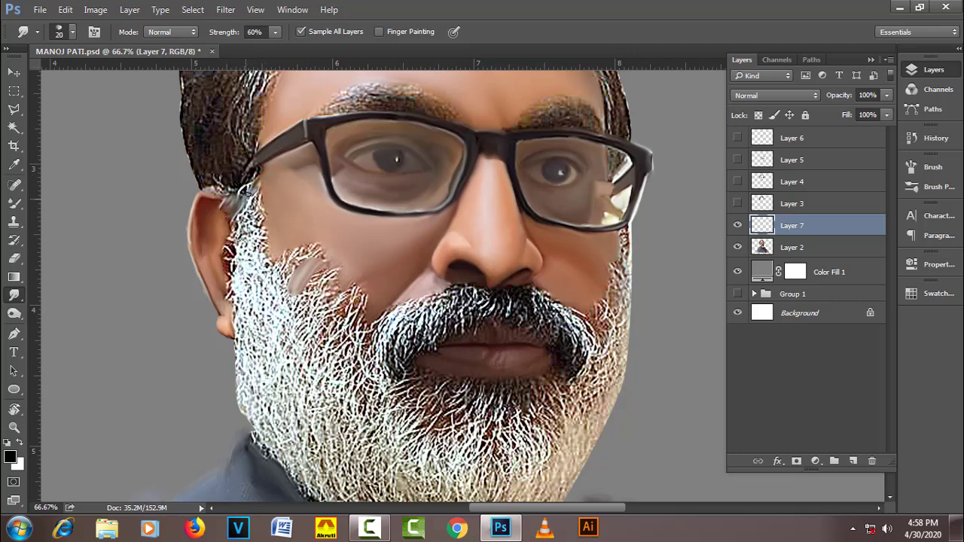
pyautogui.press(']')
pyautogui.moveTo(220, 243); pyautogui.dragTo(272, 227)
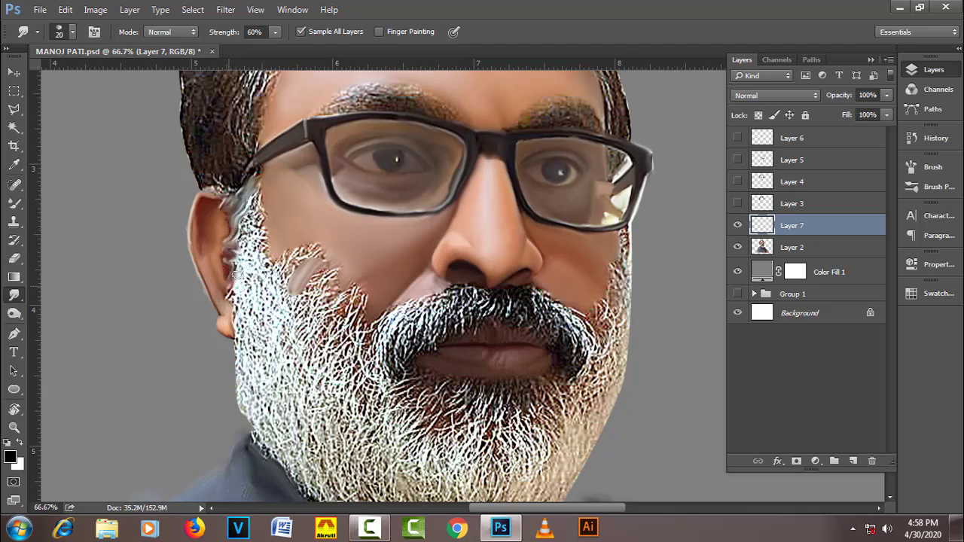
pyautogui.moveTo(268, 212)
pyautogui.mouseDown()
pyautogui.moveTo(238, 265)
pyautogui.moveTo(337, 261)
pyautogui.moveTo(315, 279)
pyautogui.moveTo(366, 313)
pyautogui.moveTo(392, 384)
pyautogui.mouseUp()
# Step: Smudge the left beard edge downward and smooth the left-centre beard strands
pyautogui.press(']')
pyautogui.press('[')
pyautogui.press('[')
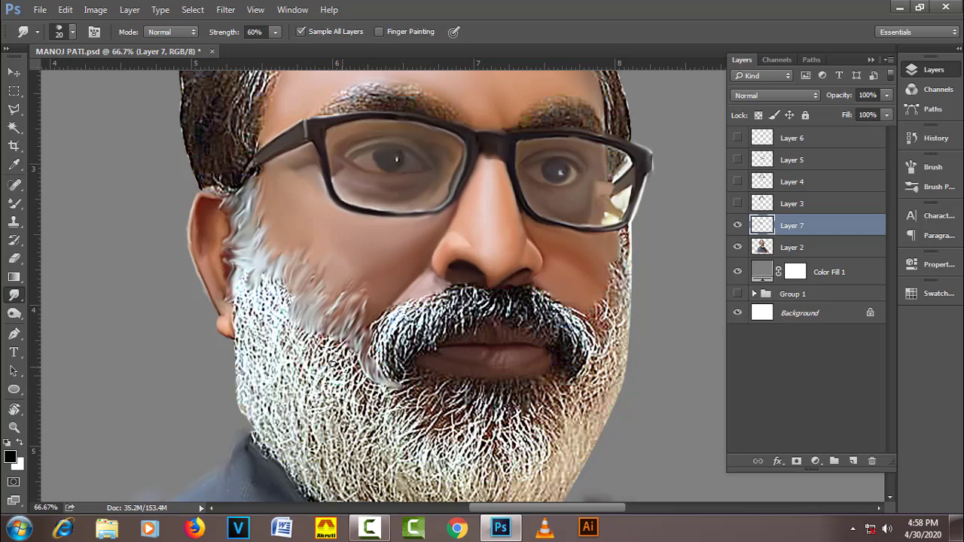
pyautogui.press('[')
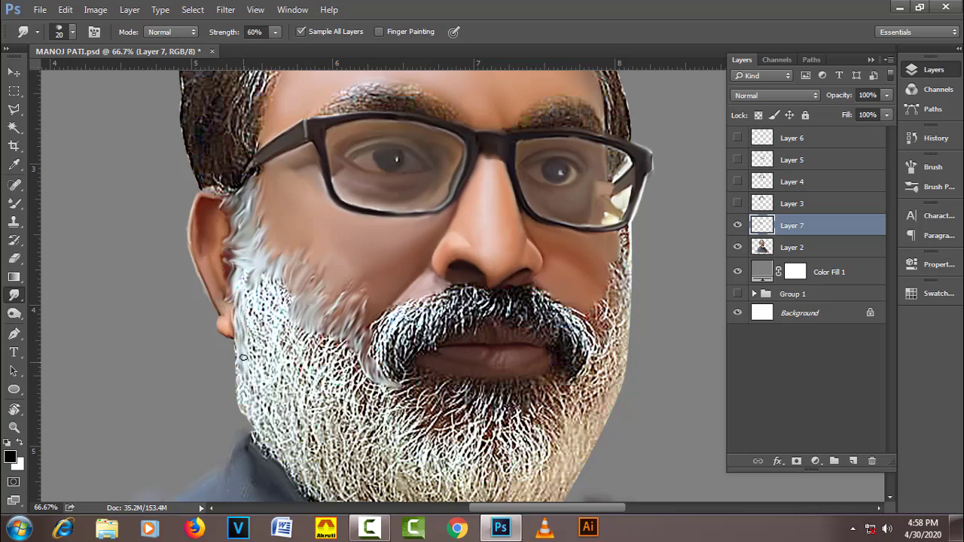
pyautogui.moveTo(242, 366)
pyautogui.mouseDown()
pyautogui.moveTo(240, 396)
pyautogui.moveTo(289, 398)
pyautogui.moveTo(270, 393)
pyautogui.moveTo(267, 354)
pyautogui.moveTo(311, 450)
pyautogui.moveTo(305, 483)
pyautogui.moveTo(322, 489)
pyautogui.mouseUp()
pyautogui.press(']')
pyautogui.press(']')
pyautogui.press('[')
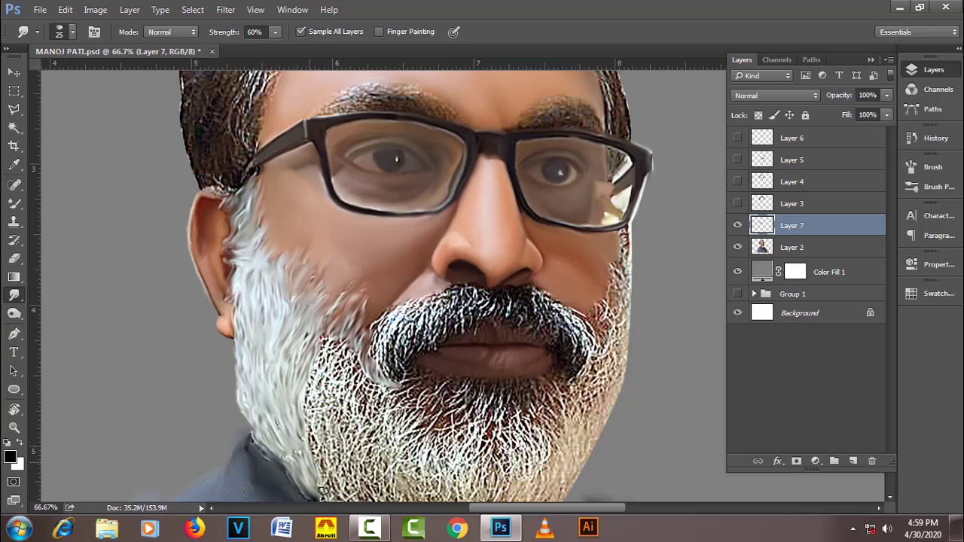
pyautogui.moveTo(350, 363)
pyautogui.mouseDown()
pyautogui.moveTo(321, 451)
pyautogui.moveTo(313, 399)
pyautogui.moveTo(331, 358)
pyautogui.moveTo(325, 337)
pyautogui.moveTo(335, 384)
pyautogui.moveTo(322, 358)
pyautogui.mouseUp()
pyautogui.press('[')
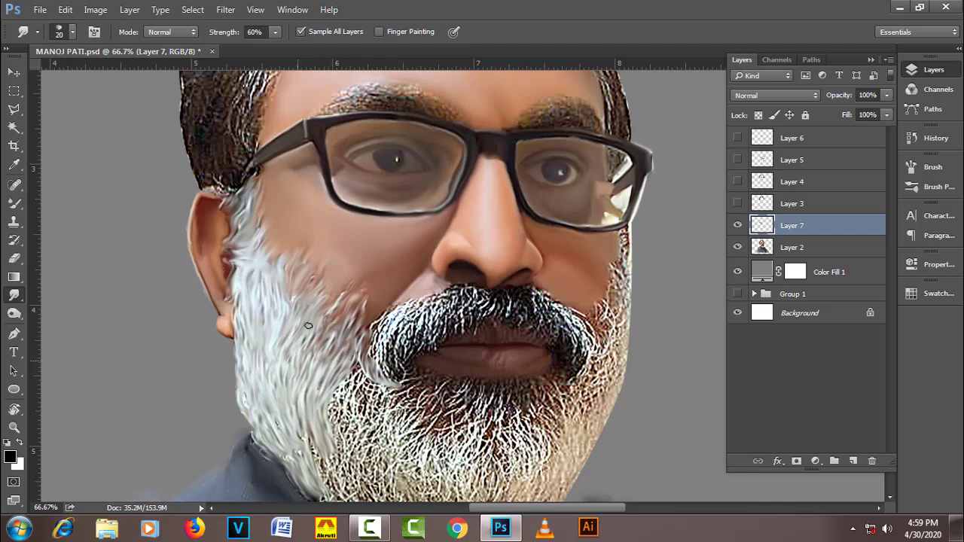
pyautogui.moveTo(412, 409)
pyautogui.mouseDown()
pyautogui.moveTo(248, 360)
pyautogui.moveTo(284, 413)
pyautogui.moveTo(320, 381)
pyautogui.mouseUp()
pyautogui.press(']')
pyautogui.press(']')
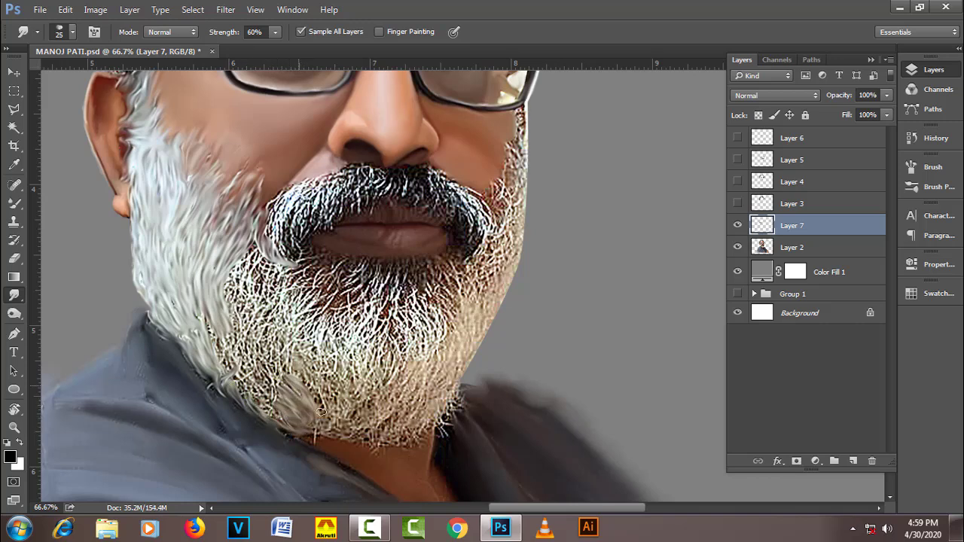
# Step: Smudge the jaw beard and the hair under the lower lip into flowing strands
pyautogui.moveTo(257, 313)
pyautogui.mouseDown()
pyautogui.moveTo(329, 262)
pyautogui.moveTo(235, 301)
pyautogui.moveTo(231, 347)
pyautogui.moveTo(252, 394)
pyautogui.moveTo(279, 377)
pyautogui.moveTo(285, 301)
pyautogui.mouseUp()
pyautogui.press(']')
pyautogui.press('[')
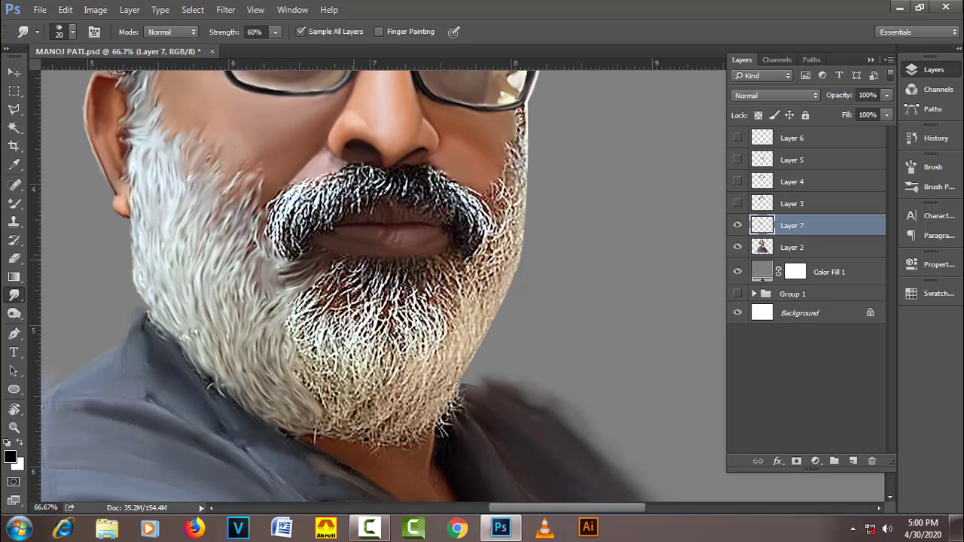
pyautogui.press('[')
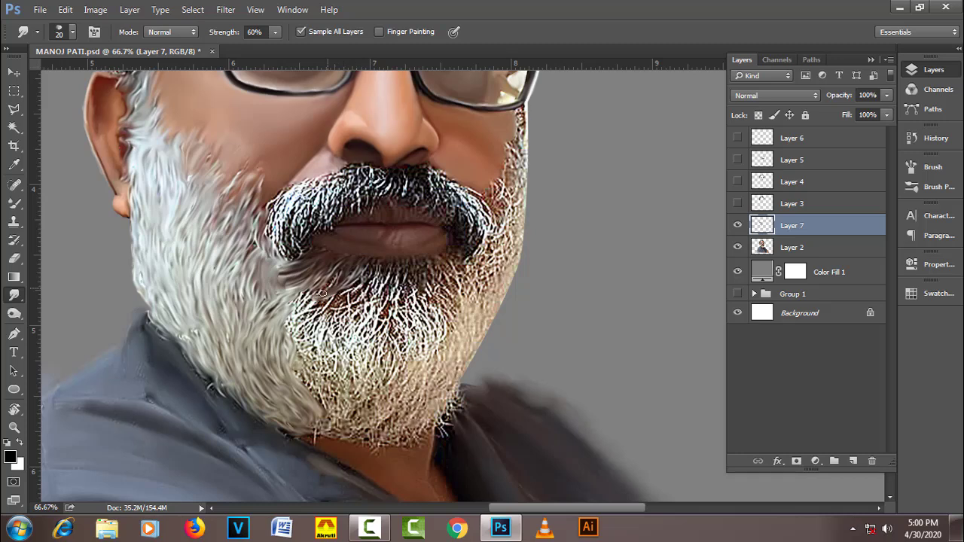
pyautogui.press('[')
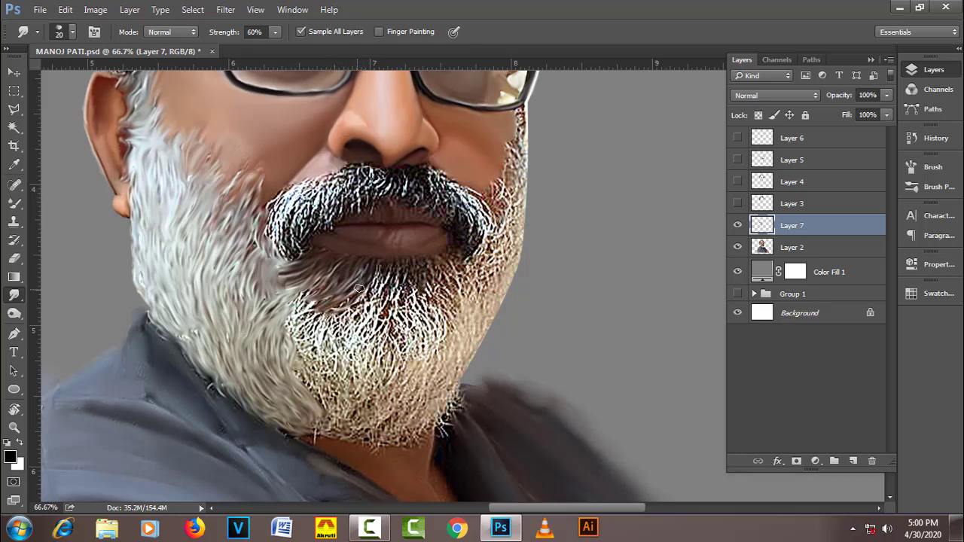
pyautogui.press(']')
pyautogui.press(']')
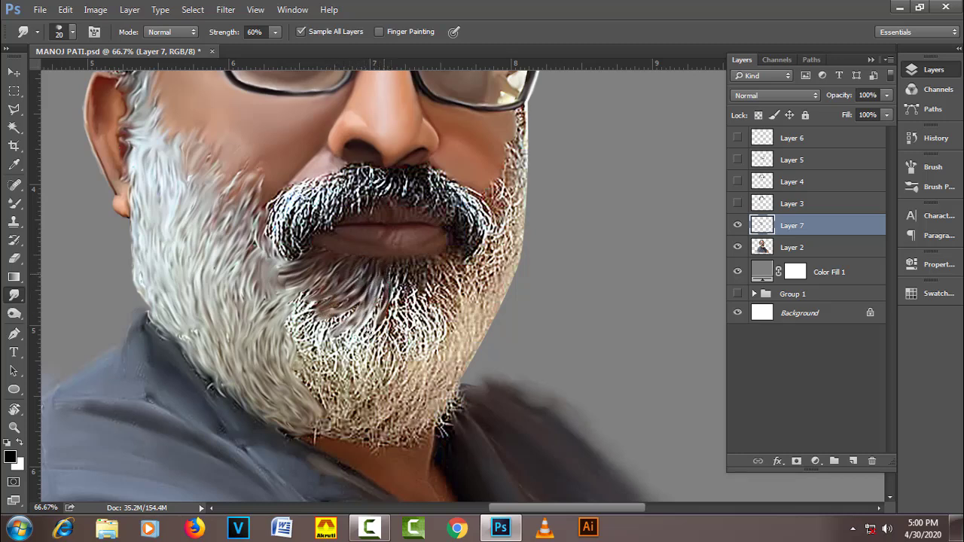
pyautogui.moveTo(380, 290); pyautogui.dragTo(365, 336)
pyautogui.moveTo(403, 262)
pyautogui.mouseDown()
pyautogui.moveTo(393, 315)
pyautogui.moveTo(429, 279)
pyautogui.mouseUp()
# Step: Soften the right edge of the beard with downward smudge strokes
pyautogui.press('[')
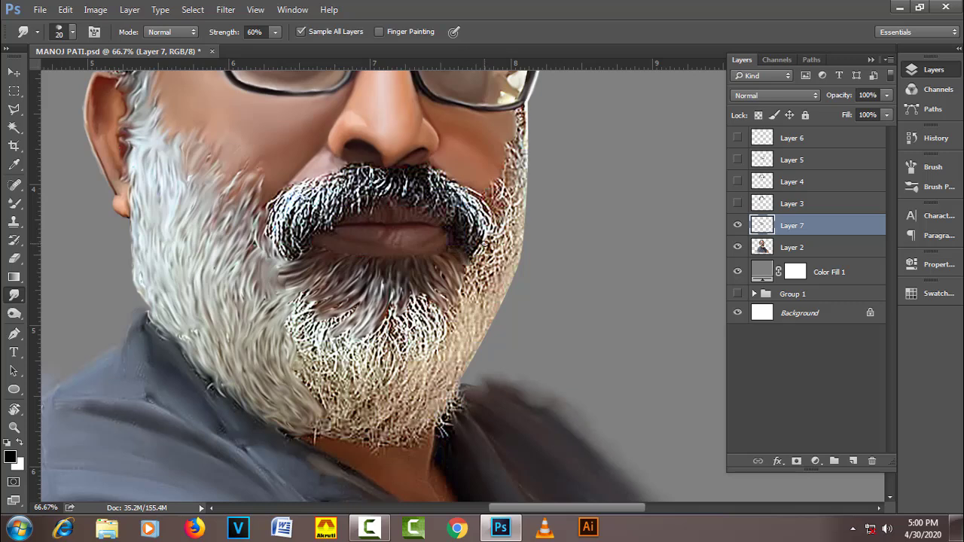
pyautogui.moveTo(486, 245)
pyautogui.mouseDown()
pyautogui.moveTo(467, 280)
pyautogui.moveTo(473, 305)
pyautogui.mouseUp()
pyautogui.moveTo(505, 263); pyautogui.dragTo(456, 373)
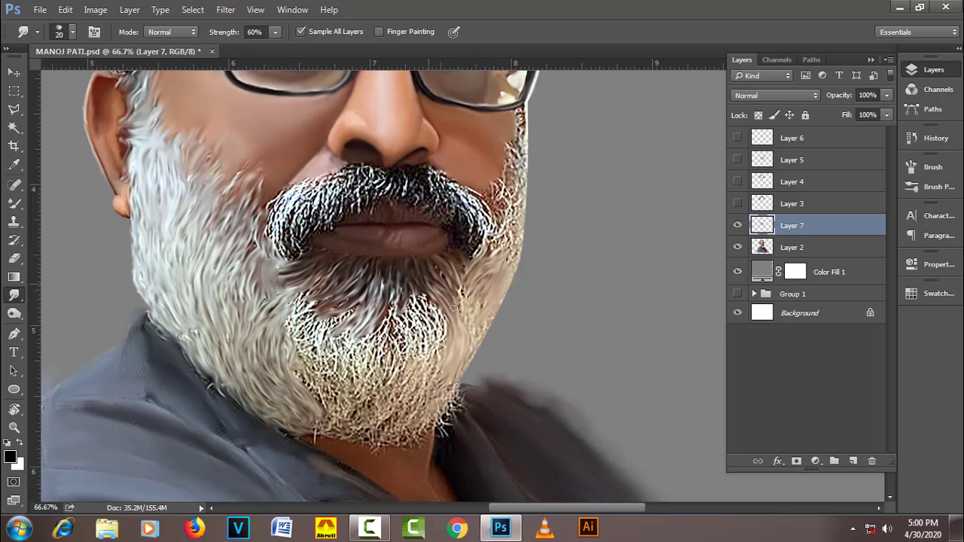
pyautogui.moveTo(454, 308); pyautogui.dragTo(470, 333)
pyautogui.press(']')
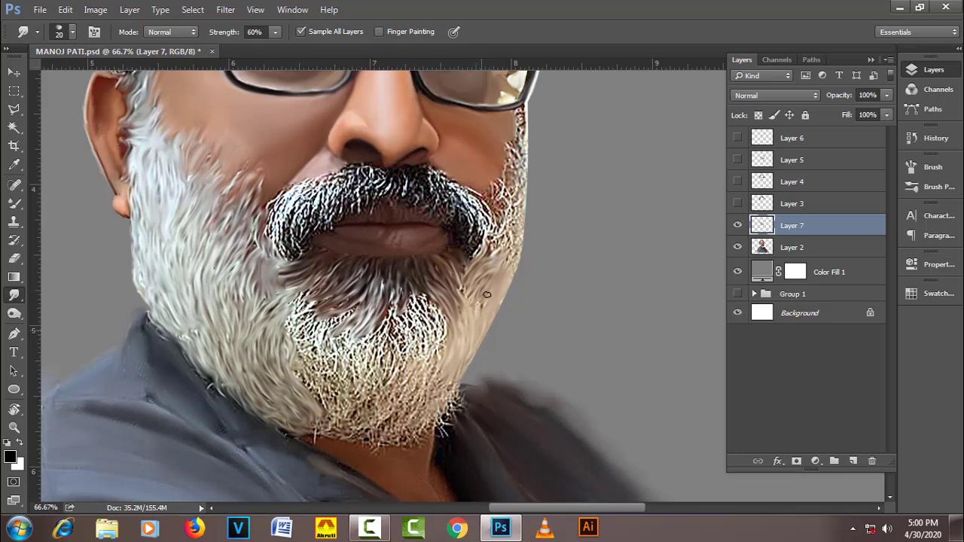
pyautogui.press(']')
# Step: Smooth the middle, lower and left-of-goatee beard strands and the lower beard edge
pyautogui.moveTo(384, 324); pyautogui.dragTo(371, 391)
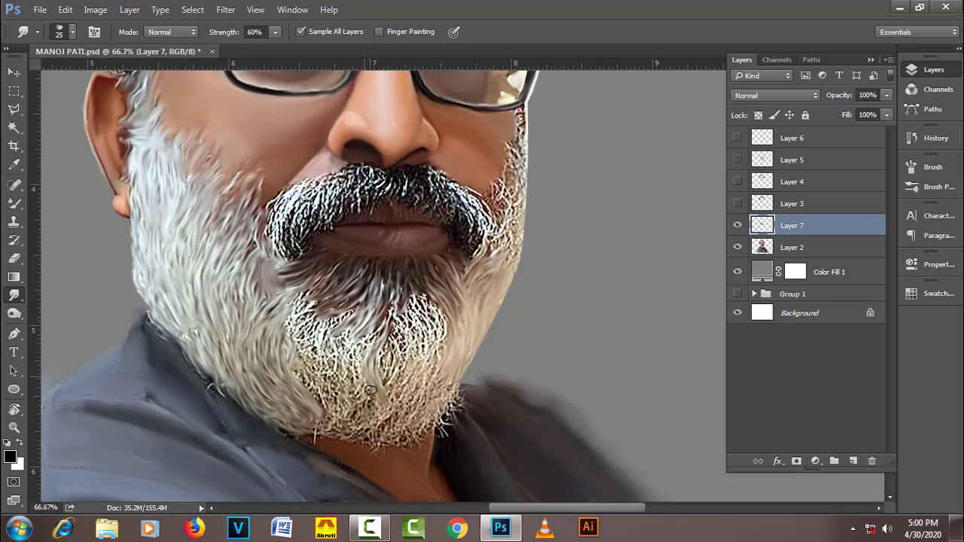
pyautogui.press(']')
pyautogui.moveTo(369, 326)
pyautogui.mouseDown()
pyautogui.moveTo(354, 399)
pyautogui.moveTo(339, 403)
pyautogui.moveTo(341, 392)
pyautogui.mouseUp()
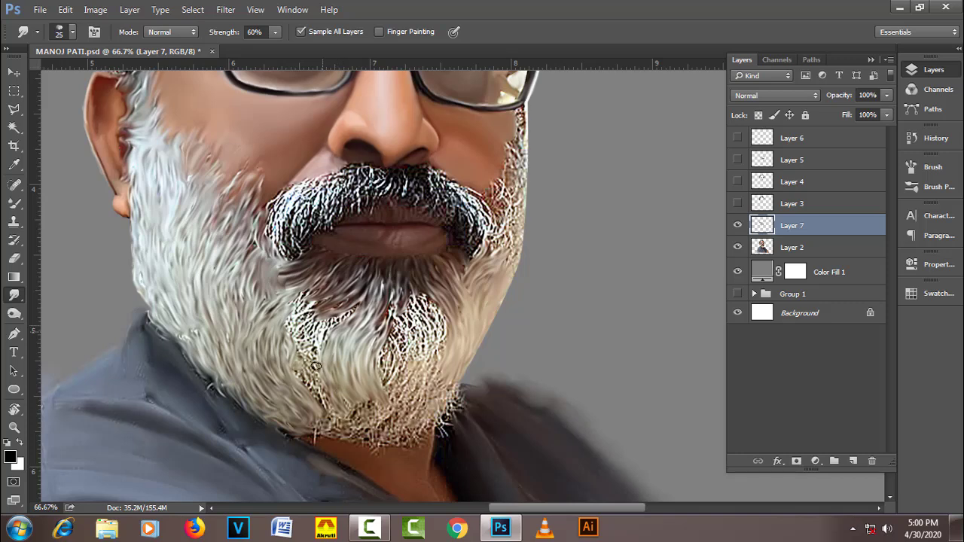
pyautogui.moveTo(316, 331); pyautogui.dragTo(311, 404)
pyautogui.moveTo(315, 369); pyautogui.dragTo(343, 422)
pyautogui.moveTo(354, 303)
pyautogui.mouseDown()
pyautogui.moveTo(306, 351)
pyautogui.moveTo(302, 301)
pyautogui.moveTo(311, 316)
pyautogui.moveTo(259, 313)
pyautogui.mouseUp()
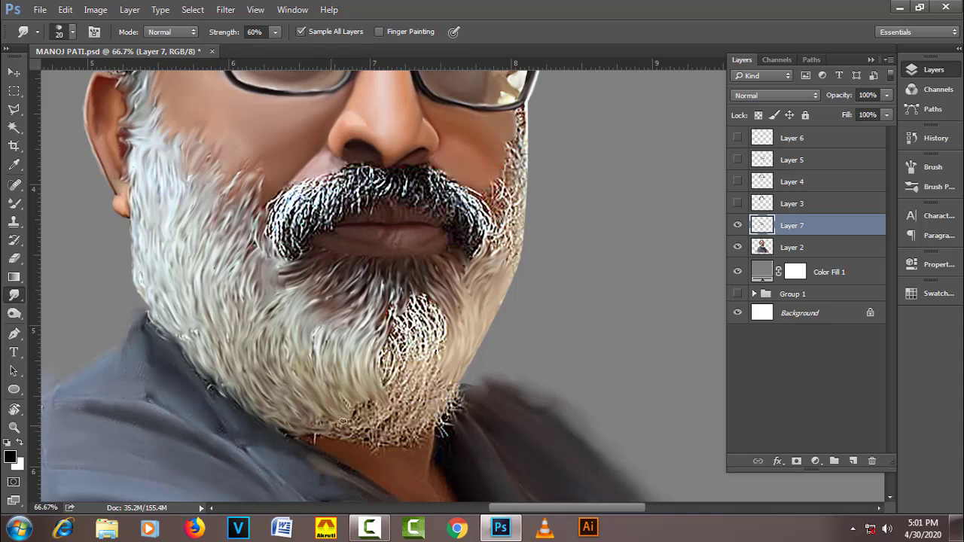
pyautogui.moveTo(342, 422)
pyautogui.mouseDown()
pyautogui.moveTo(322, 430)
pyautogui.moveTo(377, 423)
pyautogui.moveTo(354, 419)
pyautogui.moveTo(372, 410)
pyautogui.moveTo(411, 422)
pyautogui.moveTo(382, 429)
pyautogui.moveTo(413, 393)
pyautogui.moveTo(422, 426)
pyautogui.moveTo(452, 395)
pyautogui.moveTo(443, 375)
pyautogui.mouseUp()
# Step: Smudge the beard strands right of the chin and along the right cheek
pyautogui.press(']')
pyautogui.press('[')
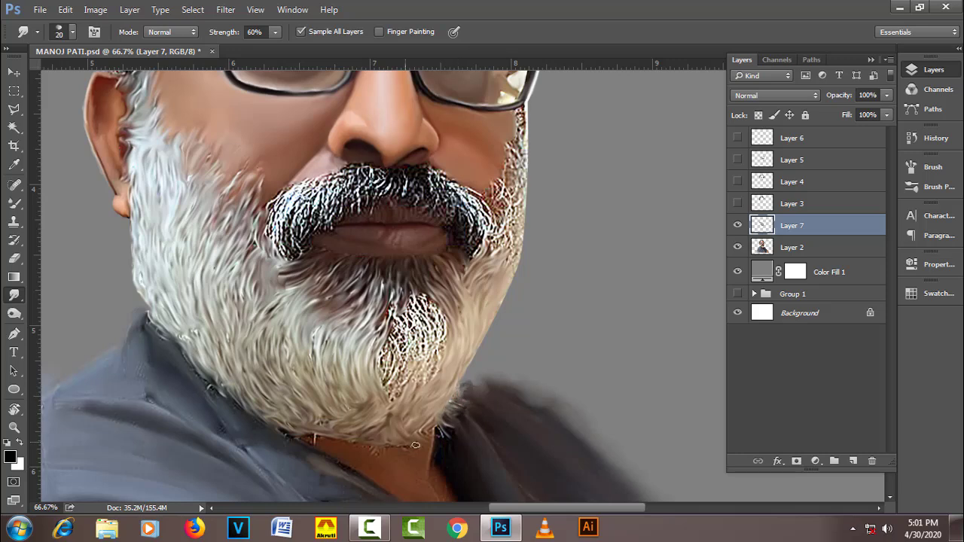
pyautogui.press(']')
pyautogui.moveTo(403, 364)
pyautogui.mouseDown()
pyautogui.moveTo(393, 313)
pyautogui.moveTo(422, 354)
pyautogui.moveTo(429, 324)
pyautogui.moveTo(401, 287)
pyautogui.moveTo(380, 343)
pyautogui.moveTo(324, 333)
pyautogui.mouseUp()
pyautogui.press('[')
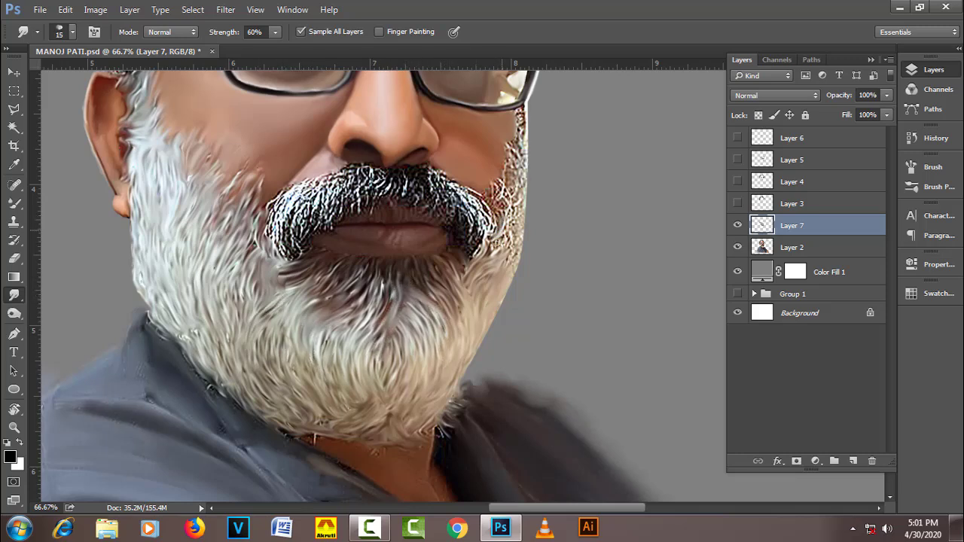
pyautogui.press(']')
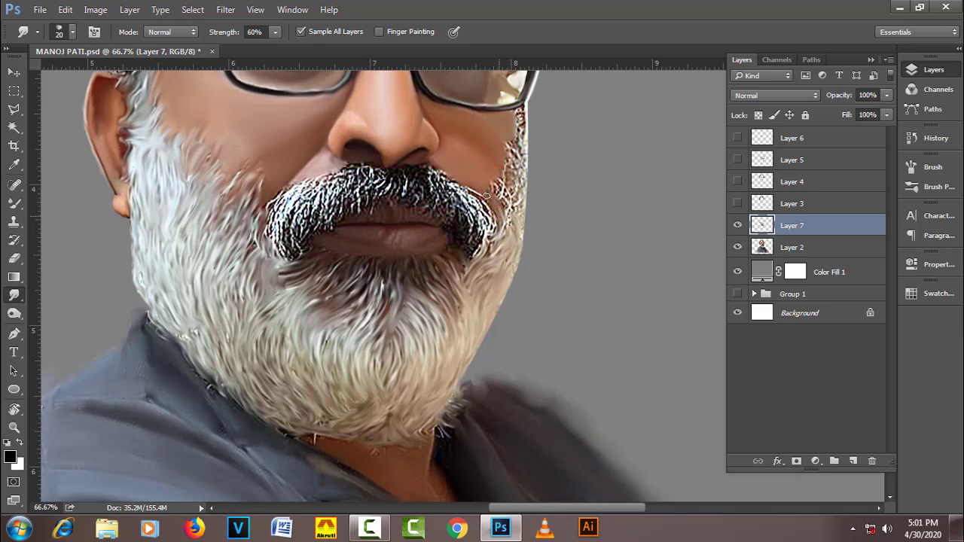
pyautogui.moveTo(497, 192)
pyautogui.mouseDown()
pyautogui.moveTo(512, 221)
pyautogui.moveTo(519, 113)
pyautogui.moveTo(528, 169)
pyautogui.mouseUp()
pyautogui.press(']')
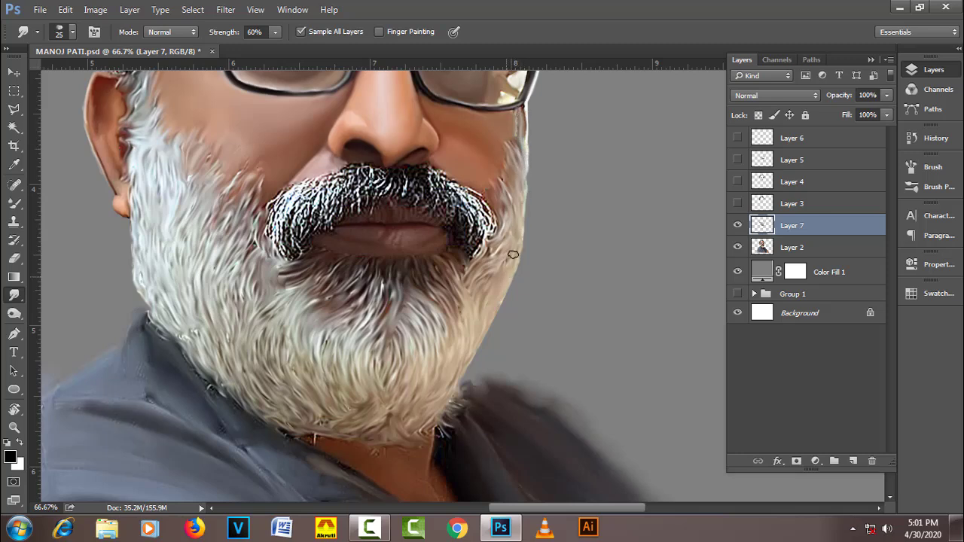
# Step: Add a new Layer 8 and blend the left beard edge and strands below the lip
pyautogui.click(853, 461)
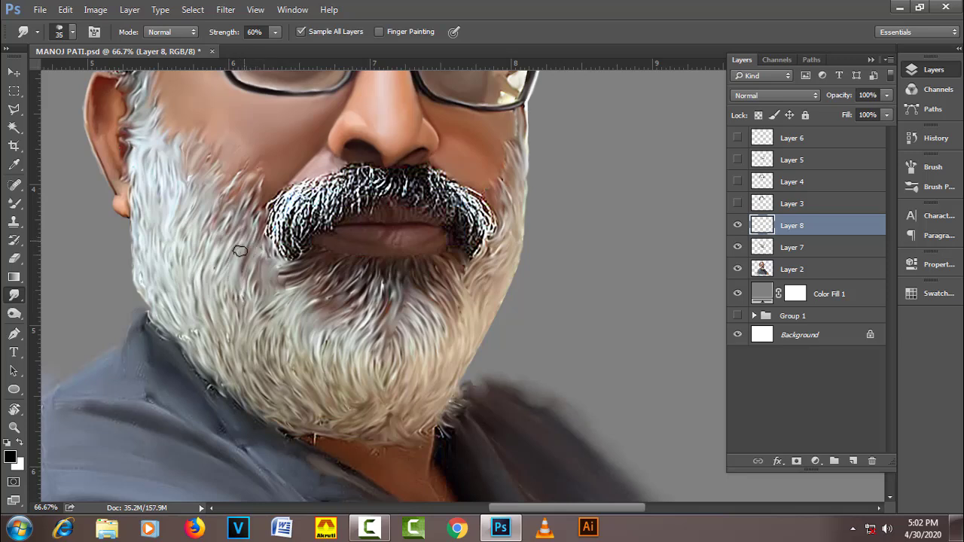
pyautogui.press(']')
pyautogui.press(']')
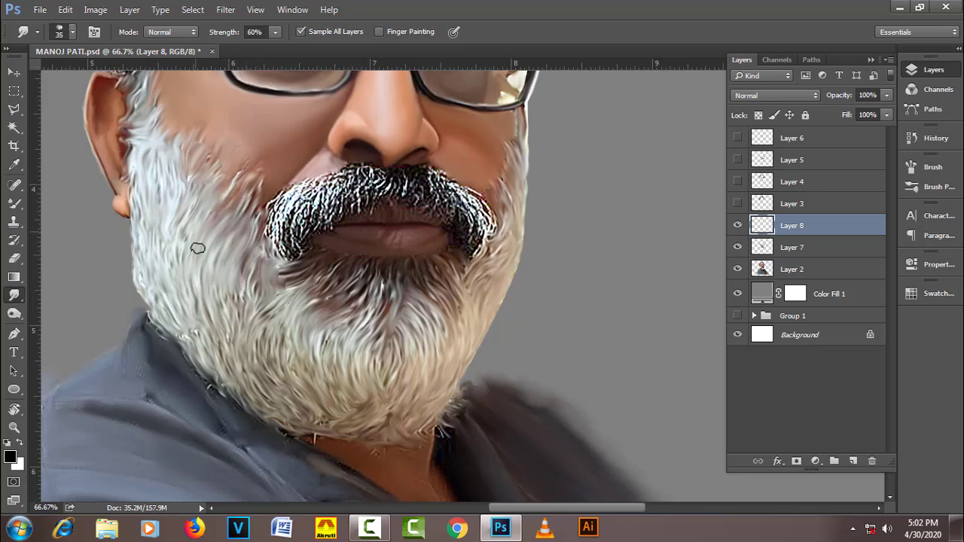
pyautogui.moveTo(174, 203)
pyautogui.mouseDown()
pyautogui.moveTo(168, 159)
pyautogui.moveTo(142, 249)
pyautogui.moveTo(160, 318)
pyautogui.moveTo(203, 354)
pyautogui.moveTo(194, 308)
pyautogui.moveTo(244, 295)
pyautogui.moveTo(228, 330)
pyautogui.moveTo(226, 391)
pyautogui.moveTo(278, 410)
pyautogui.moveTo(268, 359)
pyautogui.moveTo(294, 392)
pyautogui.moveTo(282, 316)
pyautogui.moveTo(335, 422)
pyautogui.mouseUp()
pyautogui.press('[')
pyautogui.moveTo(367, 288)
pyautogui.mouseDown()
pyautogui.moveTo(332, 354)
pyautogui.moveTo(355, 260)
pyautogui.moveTo(301, 295)
pyautogui.moveTo(287, 280)
pyautogui.moveTo(297, 271)
pyautogui.moveTo(376, 290)
pyautogui.moveTo(361, 332)
pyautogui.moveTo(384, 324)
pyautogui.moveTo(395, 290)
pyautogui.moveTo(392, 388)
pyautogui.moveTo(396, 375)
pyautogui.moveTo(361, 407)
pyautogui.mouseUp()
# Step: Smudge the beard right of centre and up along the right cheek edge
pyautogui.press(']')
pyautogui.press('[')
pyautogui.moveTo(413, 271)
pyautogui.mouseDown()
pyautogui.moveTo(452, 316)
pyautogui.moveTo(471, 272)
pyautogui.moveTo(442, 349)
pyautogui.moveTo(400, 388)
pyautogui.mouseUp()
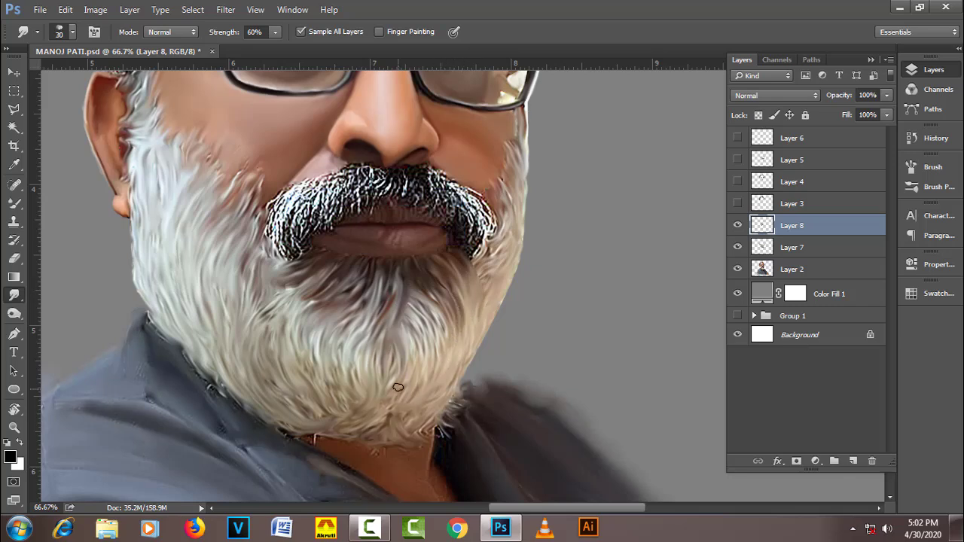
pyautogui.press('[')
pyautogui.press('[')
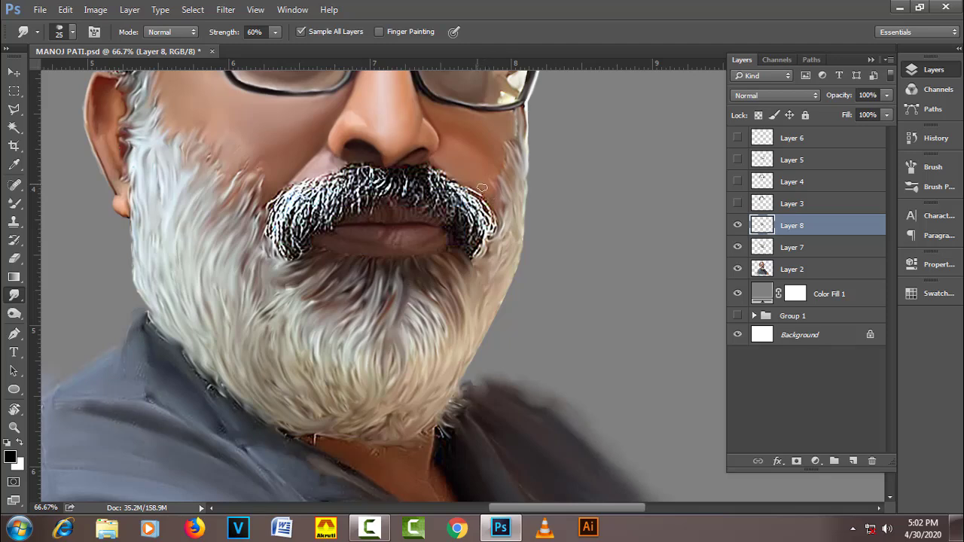
pyautogui.moveTo(500, 175); pyautogui.dragTo(517, 113)
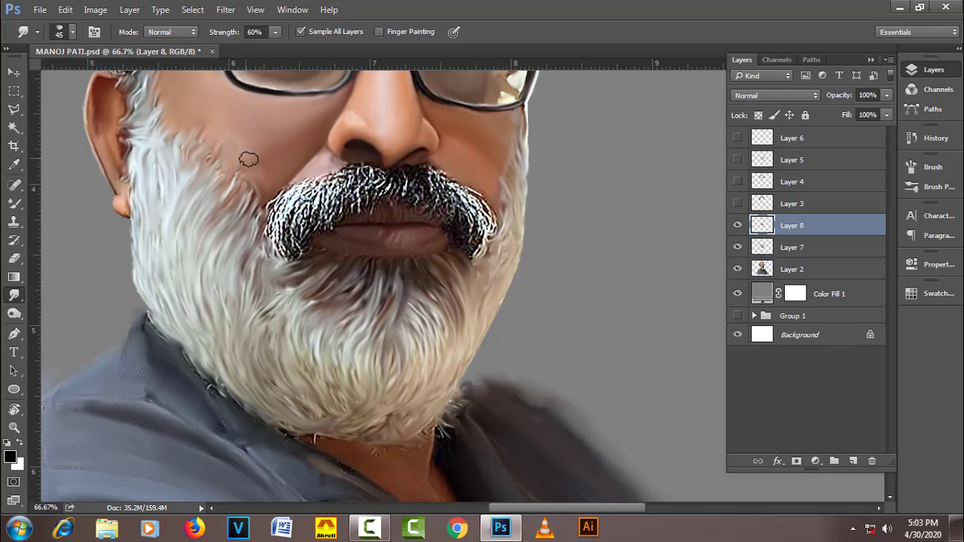
# Step: Enlarge the smudge brush and save the portrait PSD
pyautogui.press(']')
pyautogui.press(']')
pyautogui.press(']')
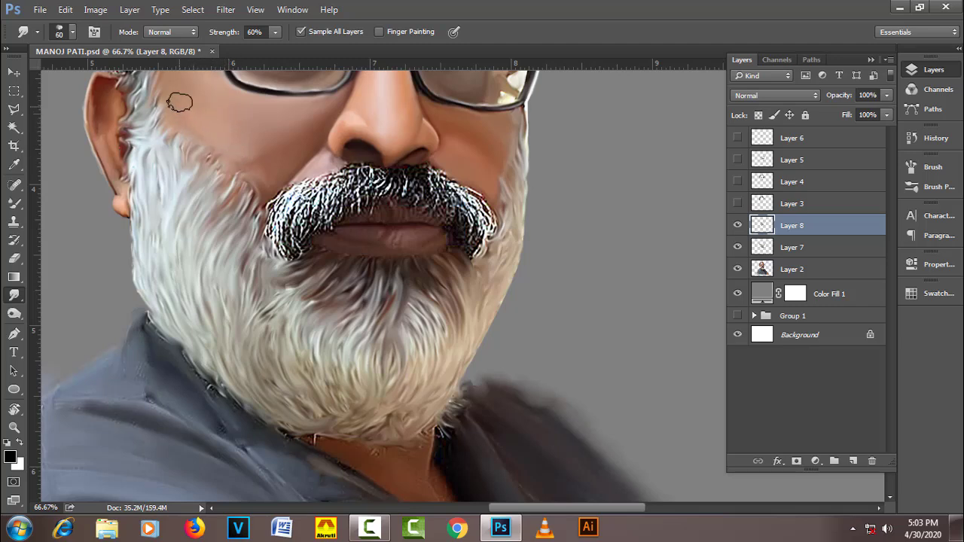
pyautogui.press(']')
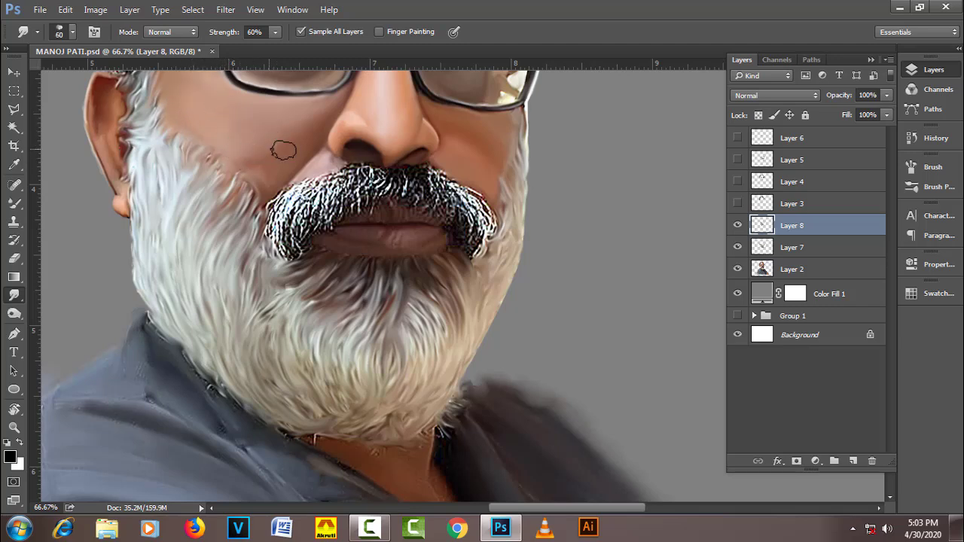
pyautogui.press(']')
pyautogui.hotkey('ctrl', 's')
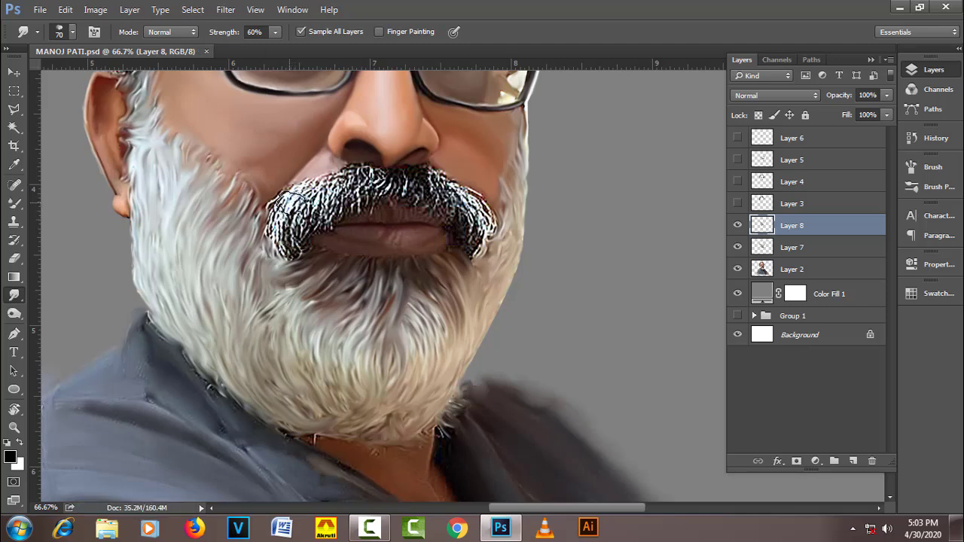
# Step: Add a new Layer 9, set smudge strength to 80%, and smear the moustache centre downward
pyautogui.click(854, 460)
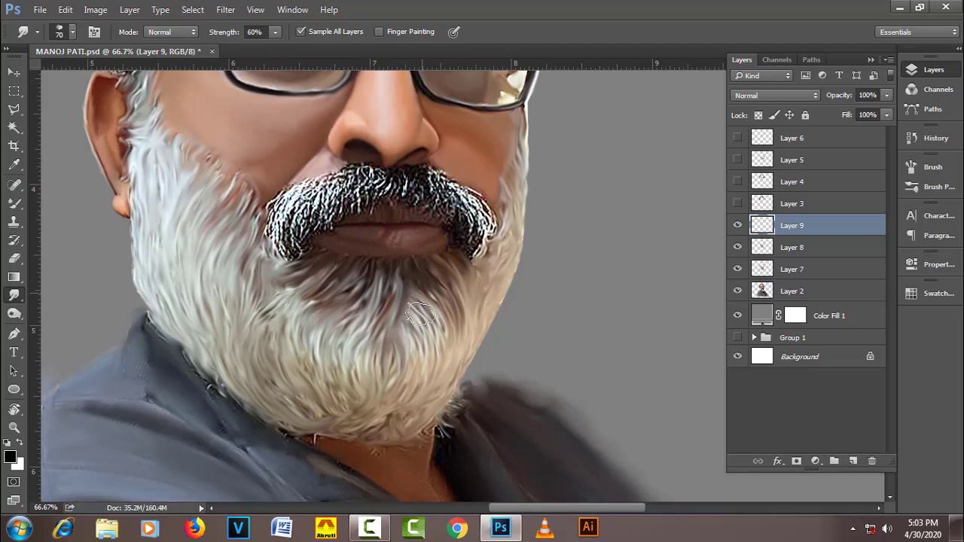
pyautogui.press('[')
pyautogui.press('8')
pyautogui.press('[')
pyautogui.moveTo(385, 173)
pyautogui.mouseDown()
pyautogui.moveTo(364, 209)
pyautogui.moveTo(333, 226)
pyautogui.moveTo(327, 218)
pyautogui.moveTo(285, 256)
pyautogui.moveTo(270, 249)
pyautogui.moveTo(281, 238)
pyautogui.mouseUp()
# Step: Blend the moustache's left side, right side and dark right tip smooth
pyautogui.press(']')
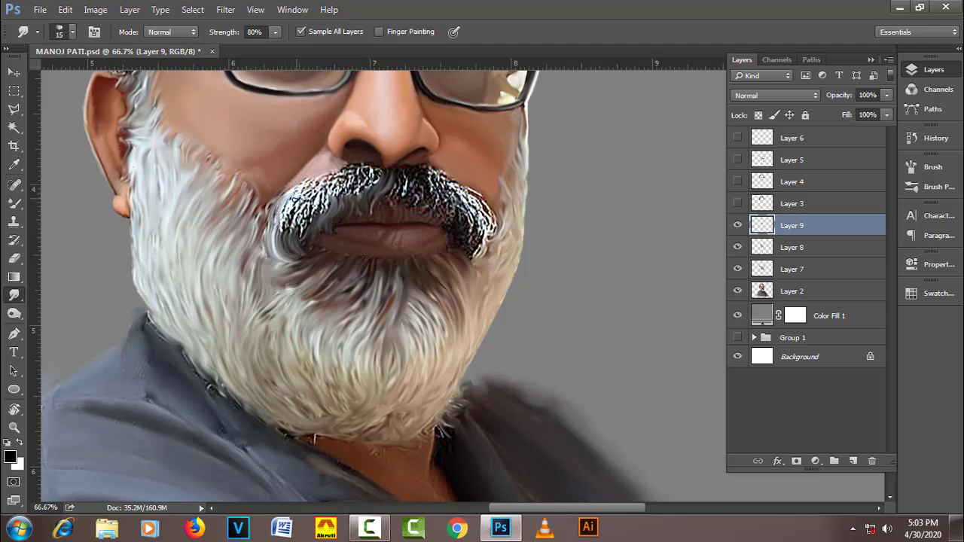
pyautogui.moveTo(295, 197)
pyautogui.mouseDown()
pyautogui.moveTo(305, 185)
pyautogui.moveTo(290, 230)
pyautogui.moveTo(330, 190)
pyautogui.moveTo(376, 185)
pyautogui.moveTo(321, 184)
pyautogui.moveTo(342, 185)
pyautogui.mouseUp()
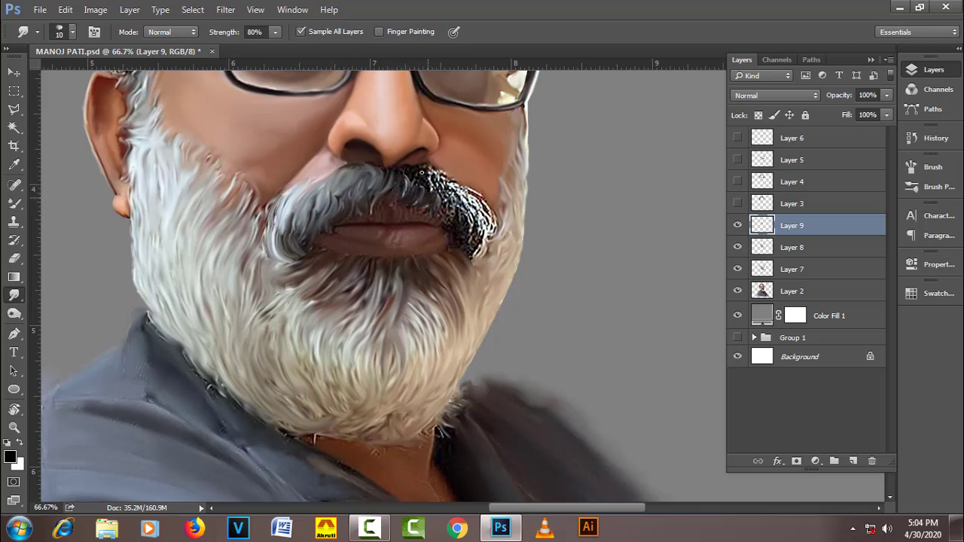
pyautogui.moveTo(434, 172); pyautogui.dragTo(446, 202)
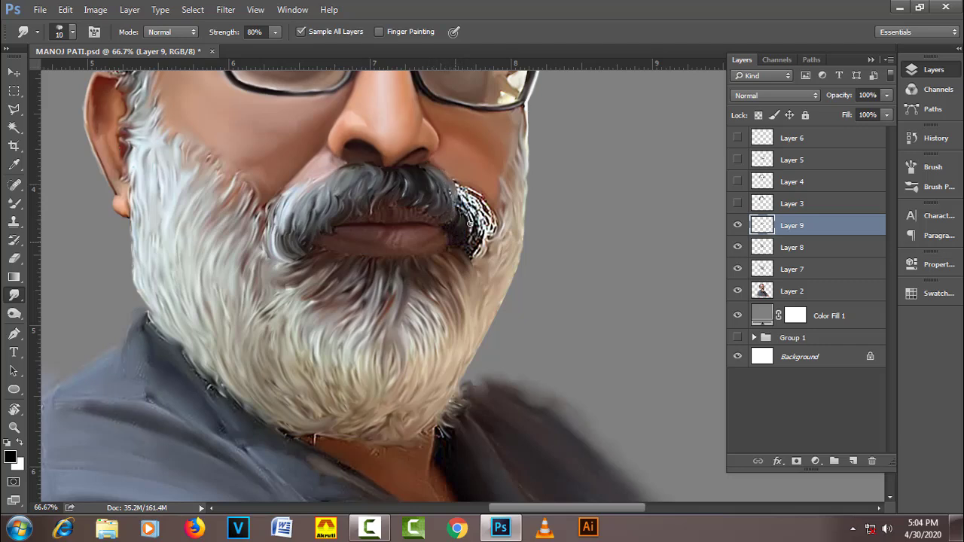
pyautogui.press(']')
pyautogui.moveTo(477, 239)
pyautogui.mouseDown()
pyautogui.moveTo(477, 260)
pyautogui.moveTo(483, 211)
pyautogui.moveTo(458, 189)
pyautogui.mouseUp()
pyautogui.press(']')
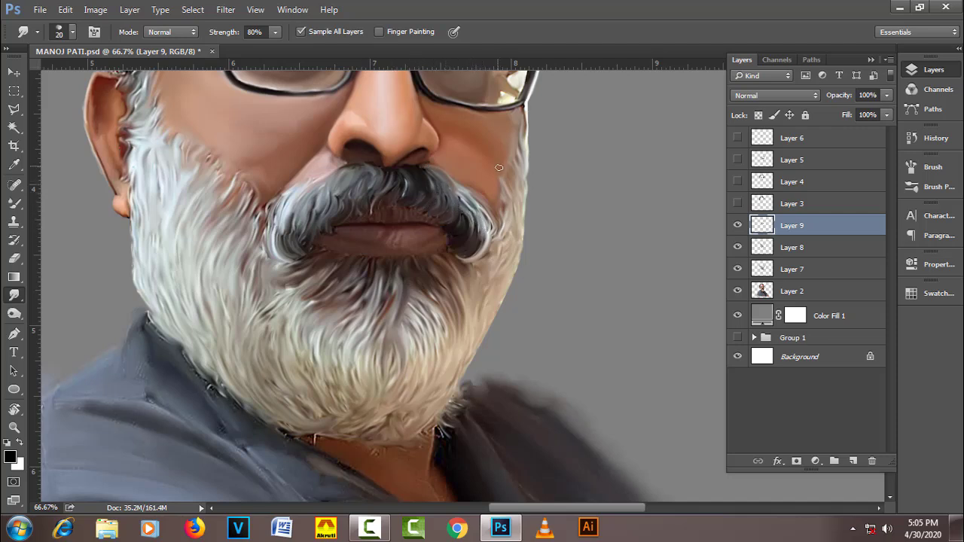
pyautogui.press(']')
# Step: Soften the beard hair below the moustache and along the lower beard
pyautogui.scroll(-1, 455, 313)
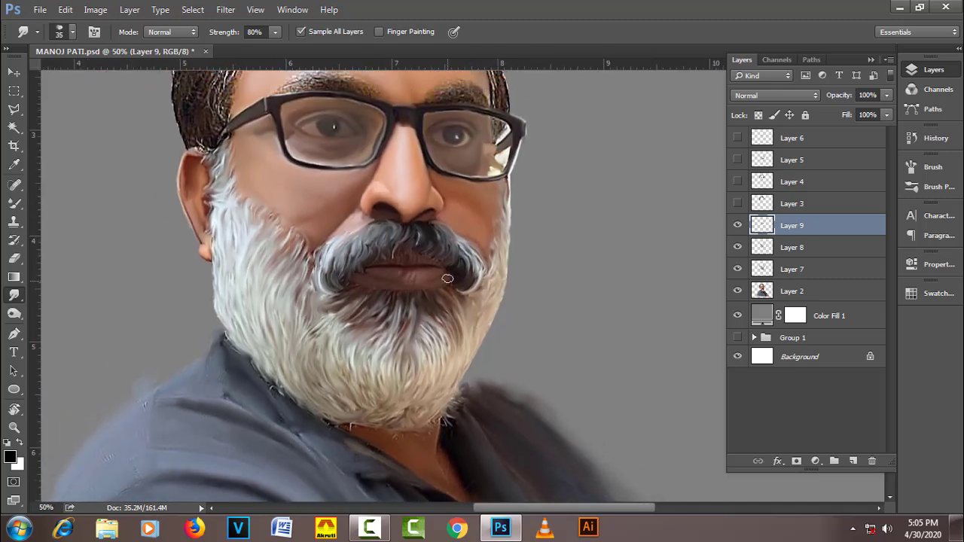
pyautogui.press('[')
pyautogui.press('[')
pyautogui.press(']')
pyautogui.moveTo(399, 301)
pyautogui.mouseDown()
pyautogui.moveTo(395, 335)
pyautogui.moveTo(331, 356)
pyautogui.moveTo(449, 353)
pyautogui.mouseUp()
pyautogui.press(']')
pyautogui.press('[')
pyautogui.press('[')
pyautogui.press(']')
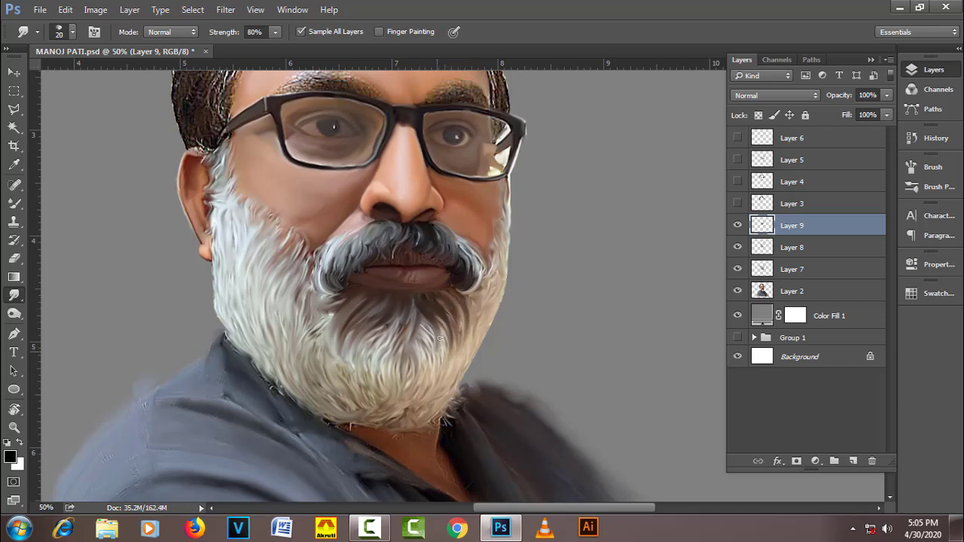
pyautogui.moveTo(449, 352)
pyautogui.mouseDown()
pyautogui.moveTo(402, 324)
pyautogui.moveTo(414, 380)
pyautogui.moveTo(422, 320)
pyautogui.moveTo(429, 381)
pyautogui.moveTo(390, 388)
pyautogui.moveTo(381, 377)
pyautogui.mouseUp()
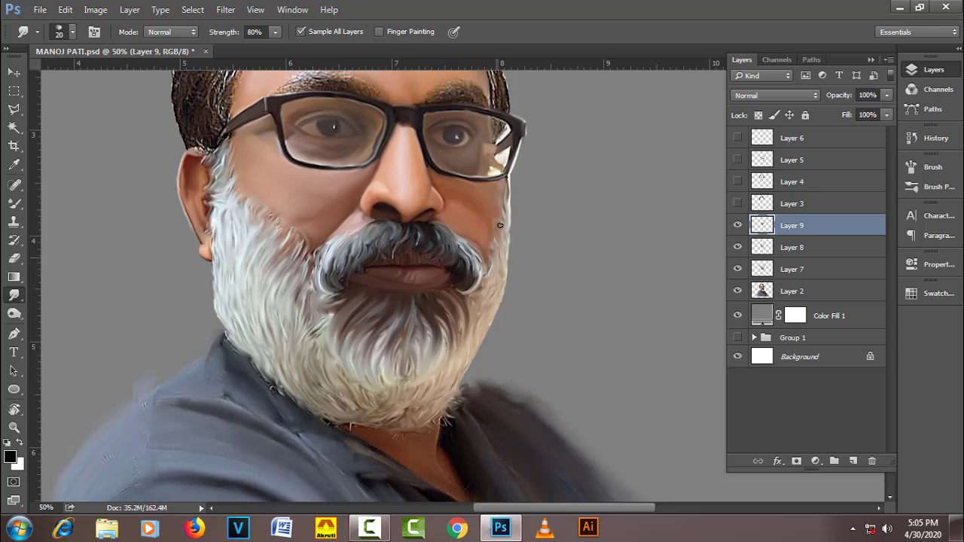
# Step: Blend the beard's left edge into the cheek and save the portrait
pyautogui.press(']')
pyautogui.press(']')
pyautogui.press(']')
pyautogui.moveTo(290, 234); pyautogui.dragTo(282, 256)
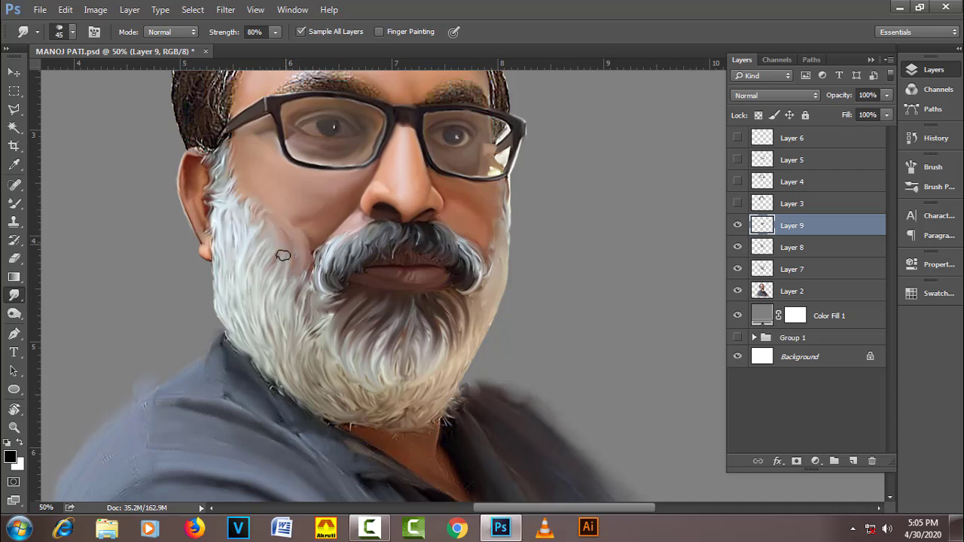
pyautogui.press('[')
pyautogui.press('[')
pyautogui.press(']')
pyautogui.moveTo(215, 232)
pyautogui.mouseDown()
pyautogui.moveTo(247, 308)
pyautogui.moveTo(331, 397)
pyautogui.mouseUp()
pyautogui.press('[')
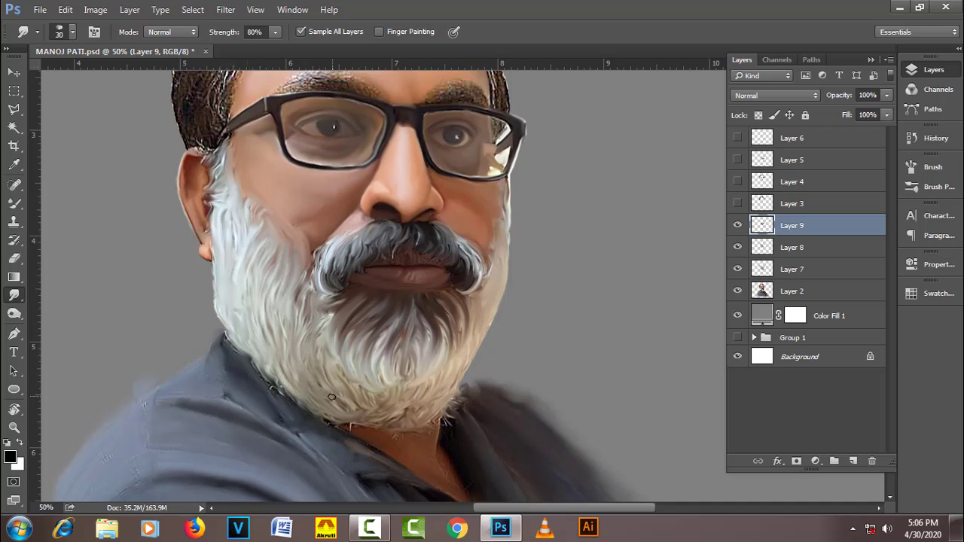
pyautogui.press('[')
pyautogui.hotkey('ctrl', 's')
# Step: Make Layers 3, 4, 5 and 6 visible again and select Layer 6
pyautogui.click(738, 204)
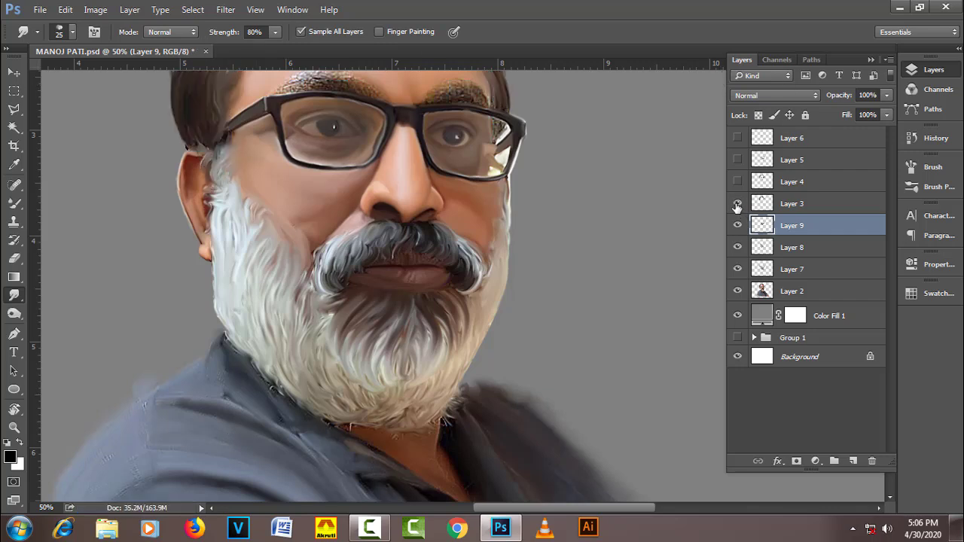
pyautogui.scroll(-1, 559, 258)
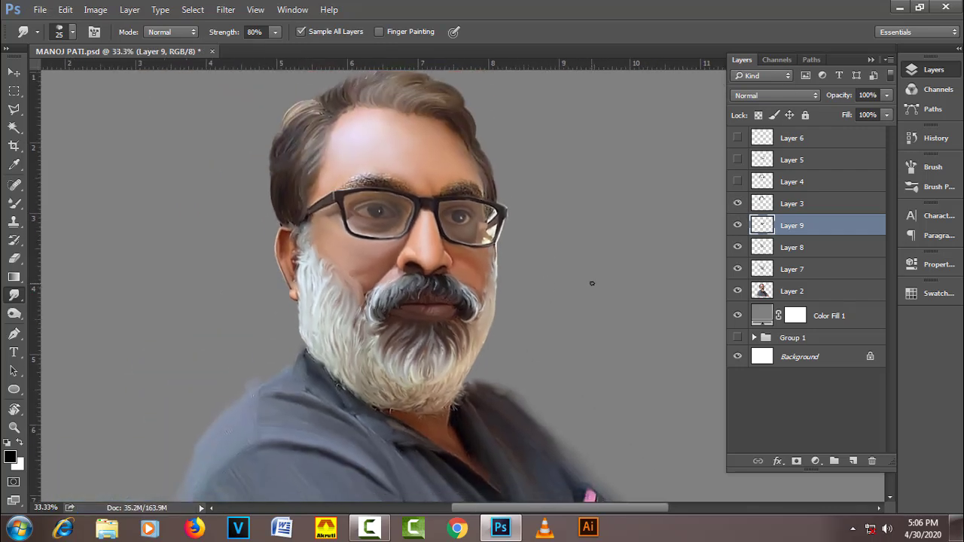
pyautogui.click(738, 182)
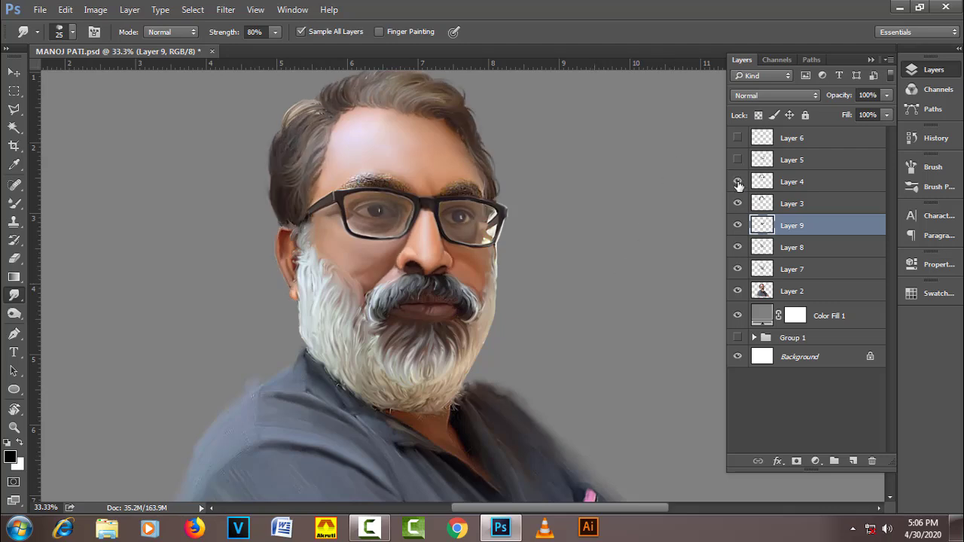
pyautogui.click(738, 160)
pyautogui.click(738, 160)
pyautogui.click(738, 138)
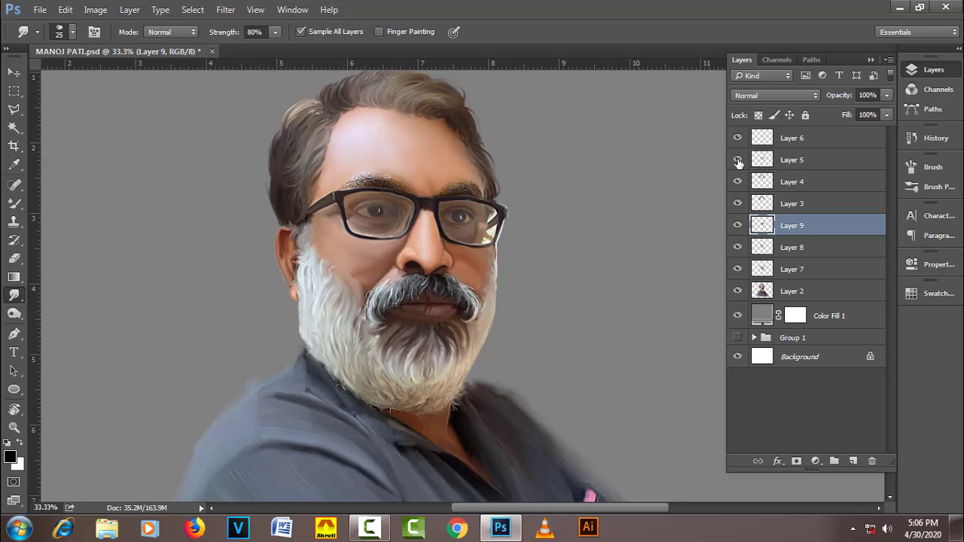
pyautogui.click(737, 160)
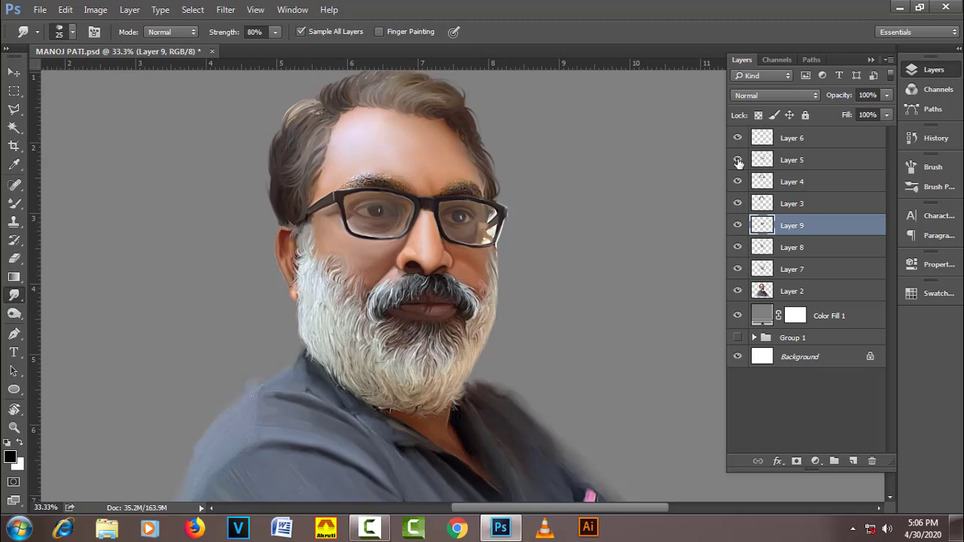
pyautogui.click(811, 138)
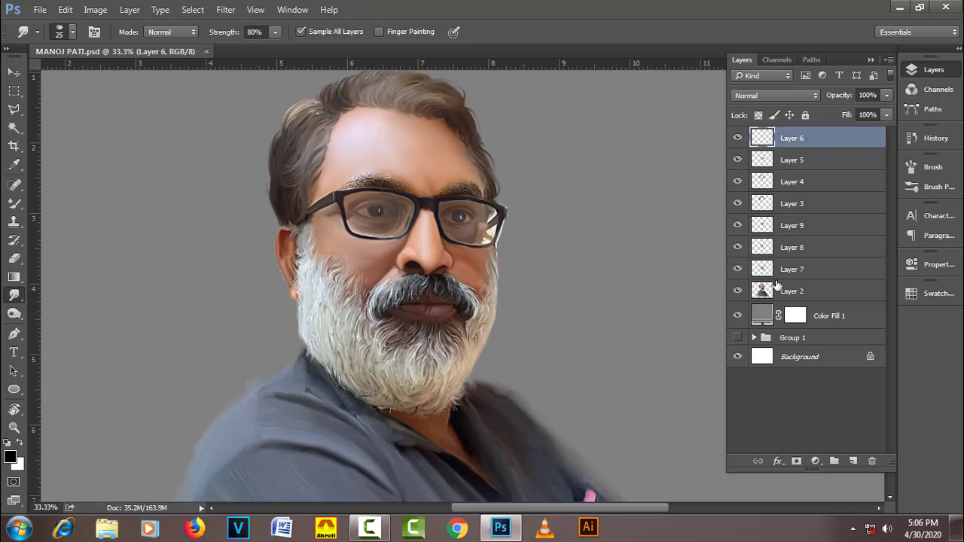
pyautogui.scroll(2, 432, 338)
pyautogui.scroll(1, 430, 324)
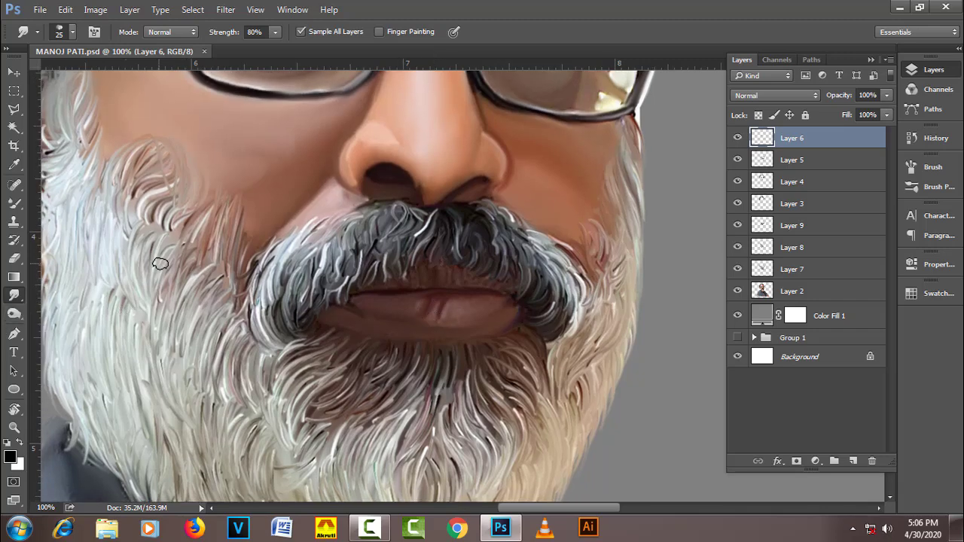
# Step: Give the Smudge tool a tiny round tip at 90% strength and smudge a short moustache stroke
pyautogui.rightClick(301, 237)
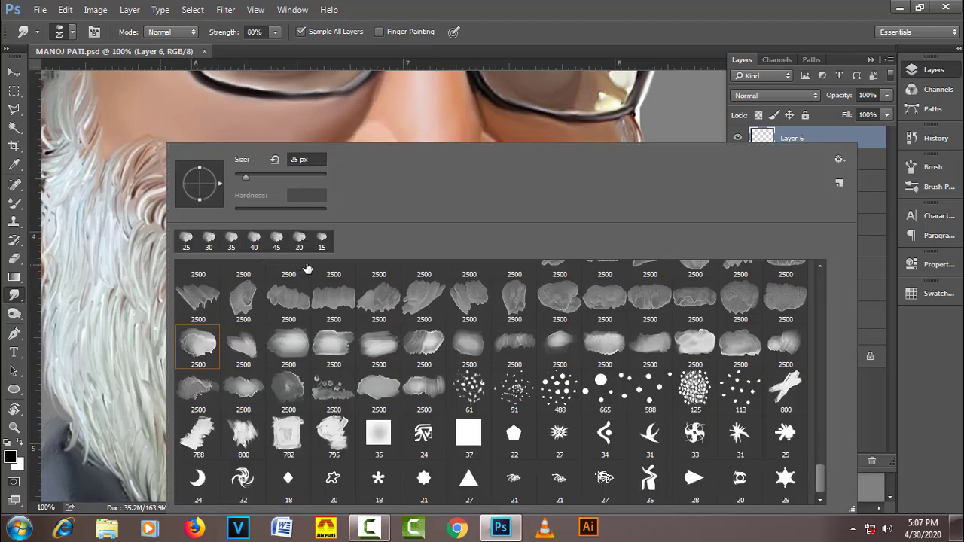
pyautogui.moveTo(820, 478); pyautogui.dragTo(819, 283)
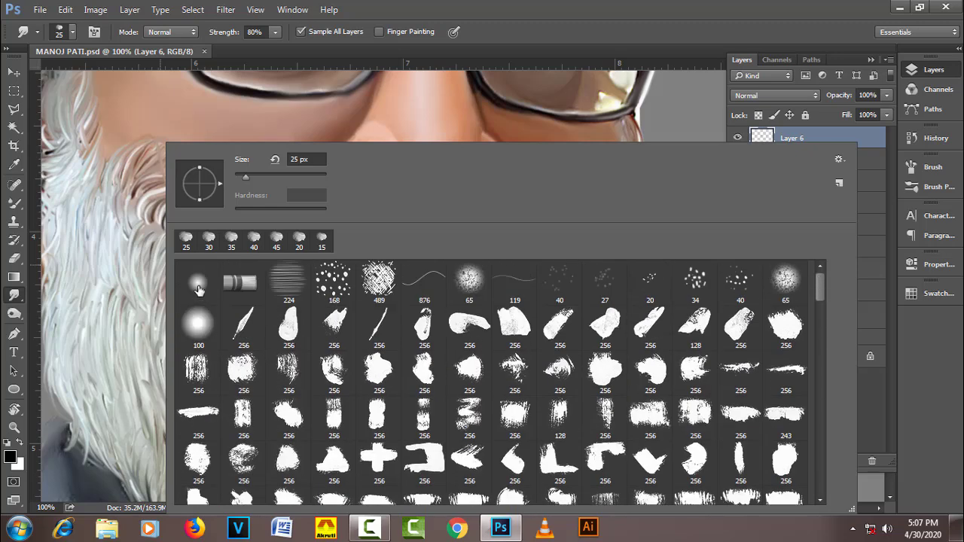
pyautogui.click(198, 288)
pyautogui.click(934, 167)
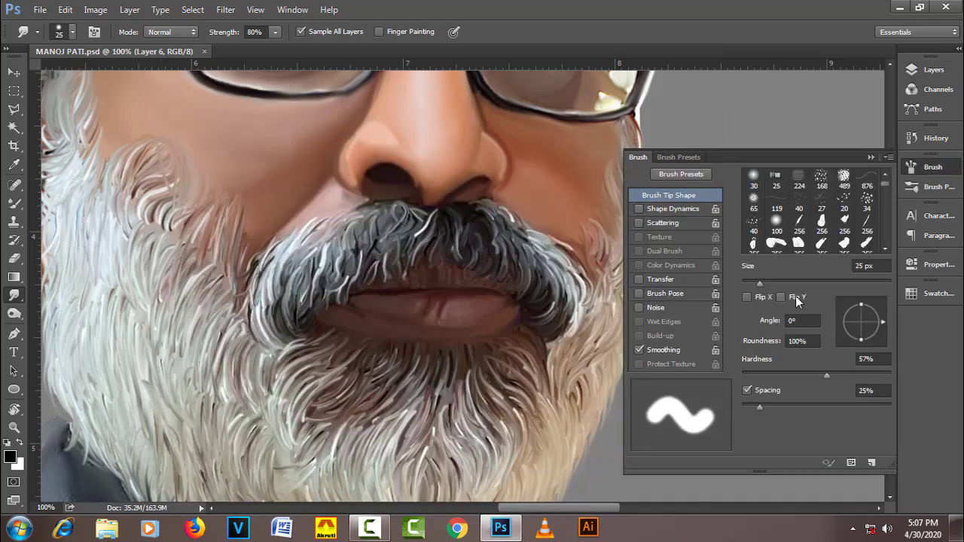
pyautogui.click(693, 278)
pyautogui.click(938, 167)
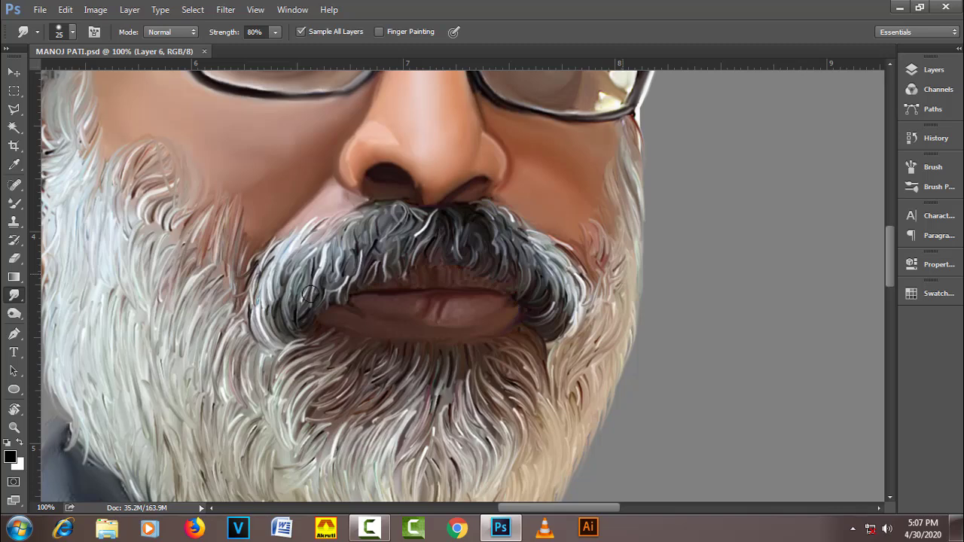
pyautogui.press('[')
pyautogui.press('[')
pyautogui.press('[')
pyautogui.press('9')
pyautogui.moveTo(259, 292); pyautogui.dragTo(257, 287)
# Step: Pull moustache hairs out along its upper-left edge and soften the left nostril shadow
pyautogui.click(935, 166)
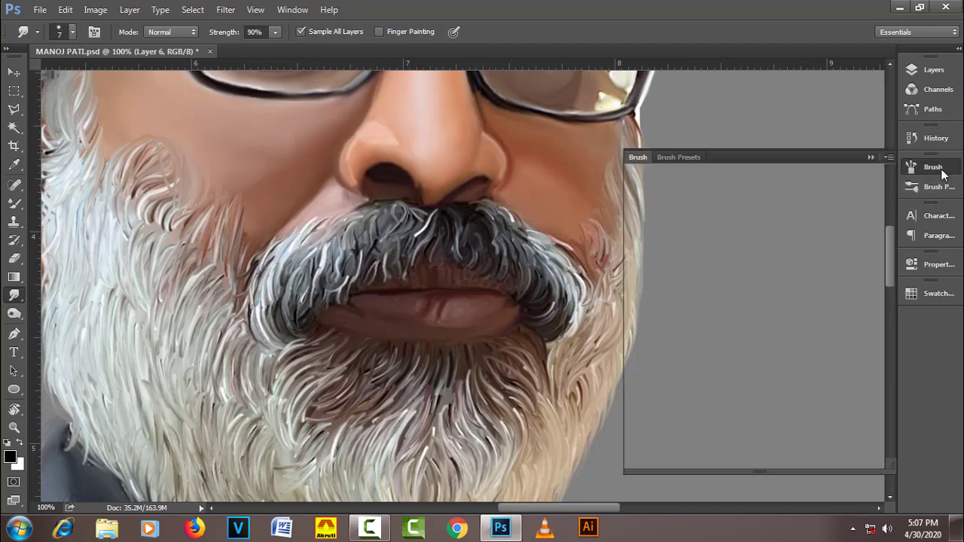
pyautogui.click(663, 195)
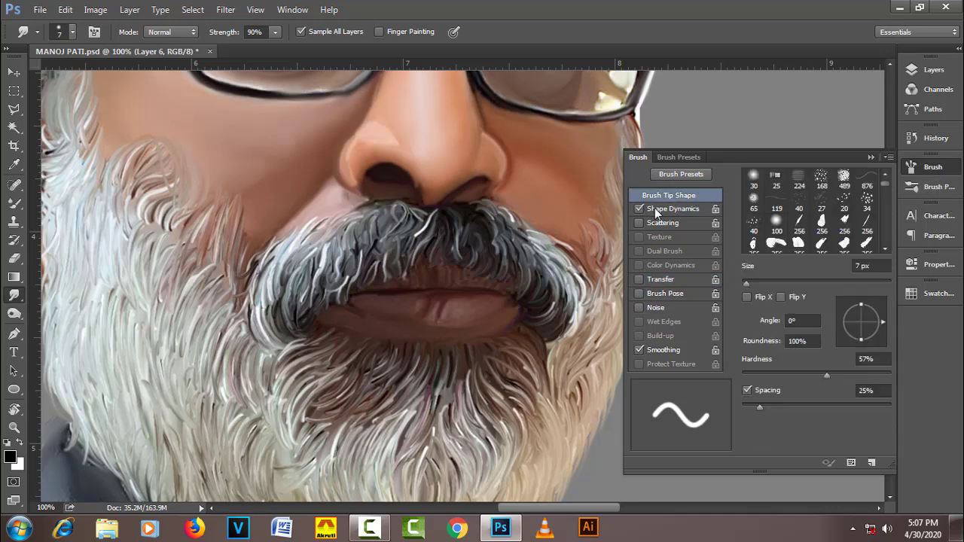
pyautogui.click(934, 167)
pyautogui.press('[')
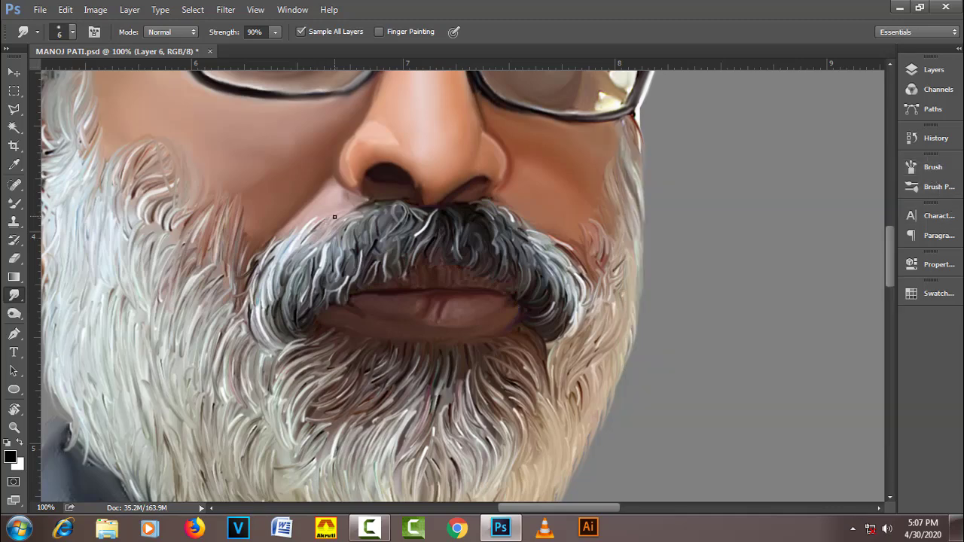
pyautogui.moveTo(296, 231)
pyautogui.mouseDown()
pyautogui.moveTo(276, 250)
pyautogui.moveTo(280, 238)
pyautogui.mouseUp()
pyautogui.press(']')
pyautogui.press(']')
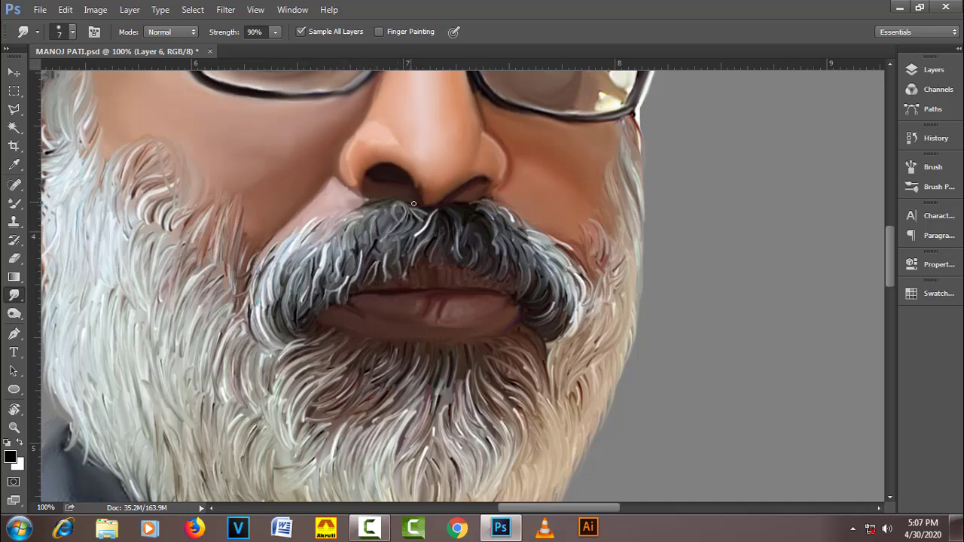
pyautogui.press(']')
pyautogui.press(']')
pyautogui.press(']')
pyautogui.press(']')
pyautogui.moveTo(357, 146); pyautogui.dragTo(355, 184)
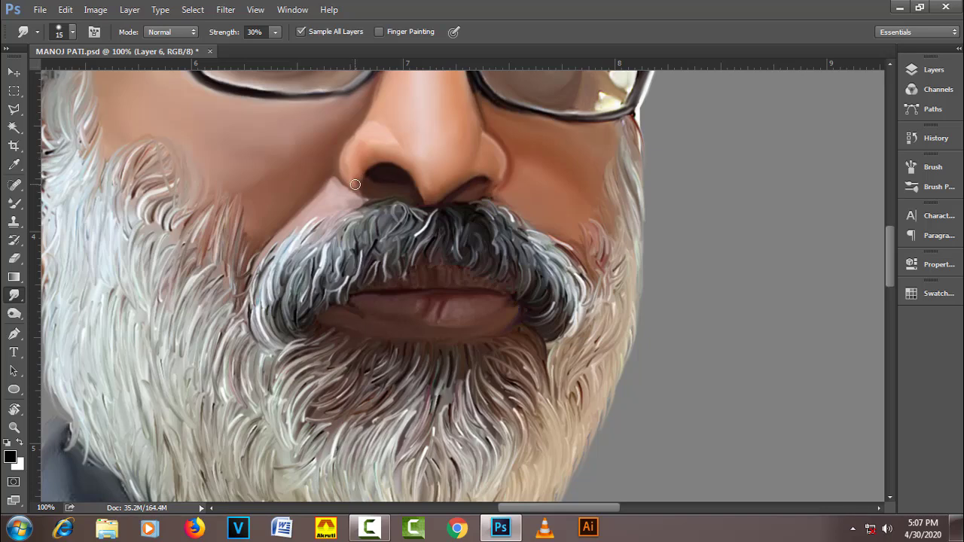
# Step: Blend the left cheek into the beard edge and smear cheek beard strands upward
pyautogui.press(']')
pyautogui.press(']')
pyautogui.press(']')
pyautogui.press('[')
pyautogui.press('[')
pyautogui.moveTo(248, 204); pyautogui.dragTo(252, 235)
pyautogui.press('[')
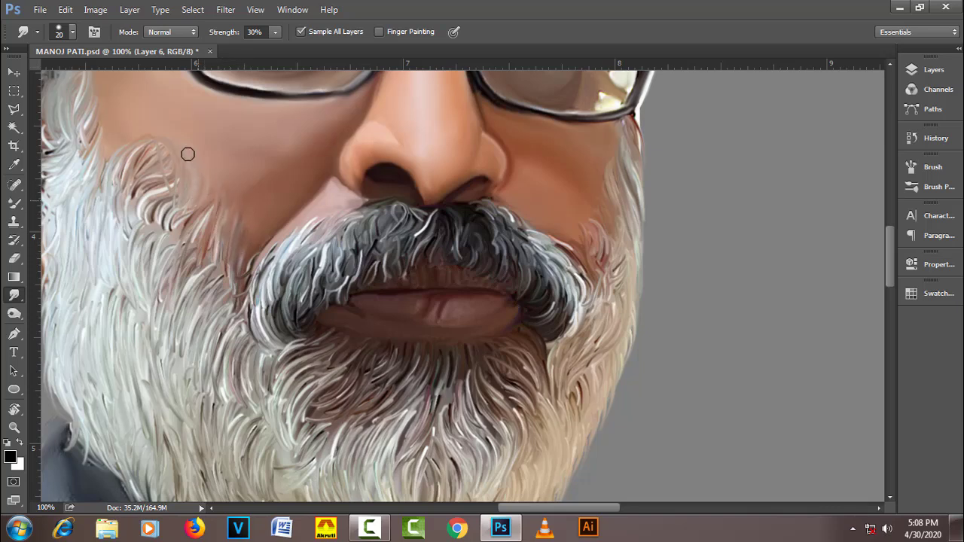
pyautogui.moveTo(188, 153); pyautogui.dragTo(183, 136)
pyautogui.press(']')
pyautogui.press(']')
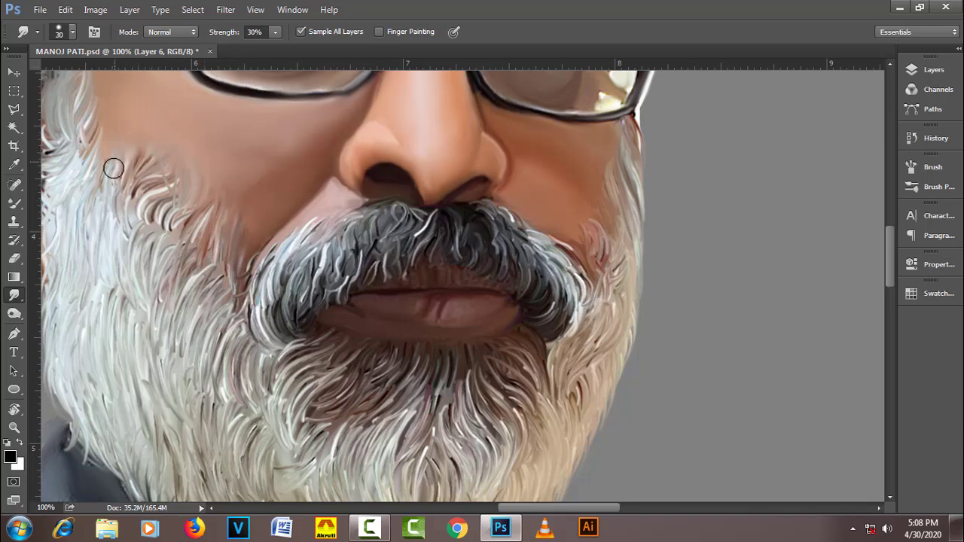
pyautogui.moveTo(113, 168)
pyautogui.mouseDown()
pyautogui.moveTo(90, 161)
pyautogui.moveTo(176, 168)
pyautogui.moveTo(201, 212)
pyautogui.mouseUp()
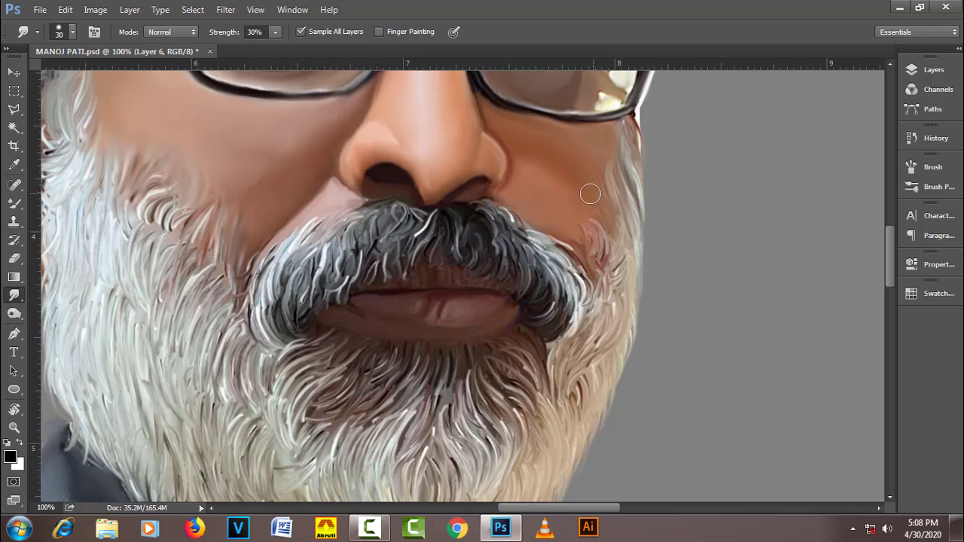
# Step: At 90% strength, pull hair strands out along the beard's right and lower edges
pyautogui.press('[')
pyautogui.press(']')
pyautogui.press(']')
pyautogui.press(']')
pyautogui.press('[')
pyautogui.press('[')
pyautogui.press('[')
pyautogui.press(']')
pyautogui.press('9')
pyautogui.press('[')
pyautogui.press('[')
pyautogui.press('[')
pyautogui.moveTo(637, 141)
pyautogui.mouseDown()
pyautogui.moveTo(639, 248)
pyautogui.moveTo(607, 398)
pyautogui.moveTo(563, 203)
pyautogui.moveTo(476, 379)
pyautogui.moveTo(446, 405)
pyautogui.moveTo(304, 430)
pyautogui.moveTo(248, 422)
pyautogui.mouseUp()
pyautogui.moveTo(354, 440)
pyautogui.mouseDown()
pyautogui.moveTo(376, 449)
pyautogui.moveTo(456, 430)
pyautogui.mouseUp()
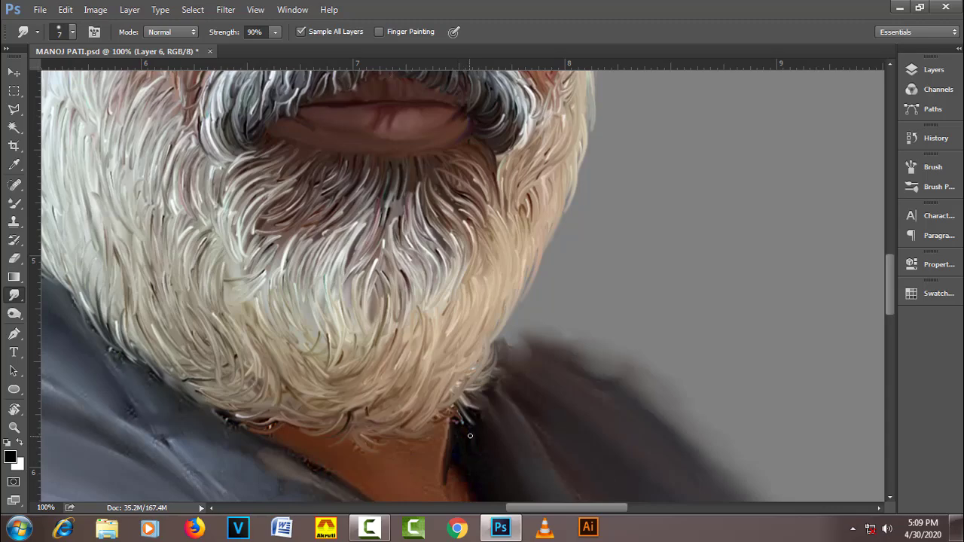
# Step: Pull a light streak into the moustache and blend its right and upper-right edges
pyautogui.press('[')
pyautogui.scroll(3, 355, 145)
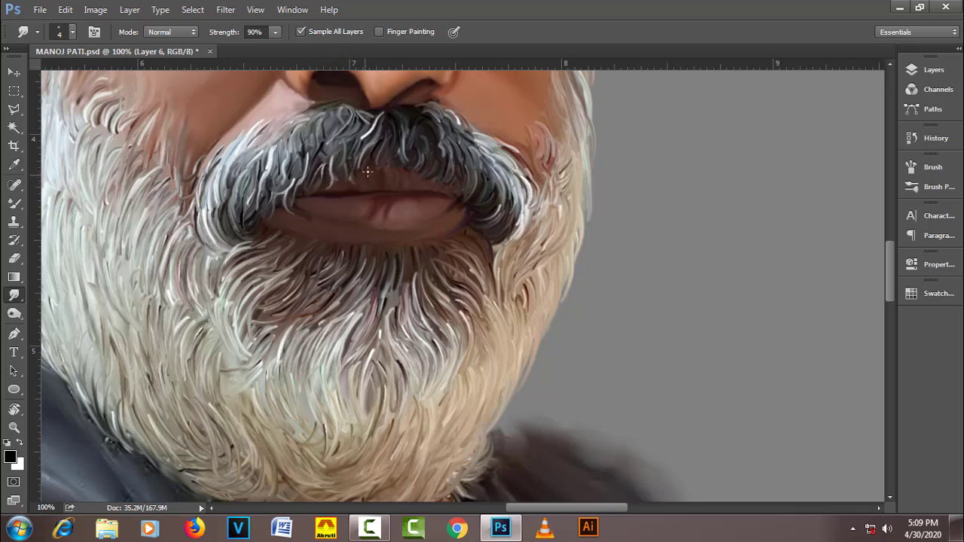
pyautogui.moveTo(381, 159); pyautogui.dragTo(371, 170)
pyautogui.press(']')
pyautogui.moveTo(497, 209); pyautogui.dragTo(519, 193)
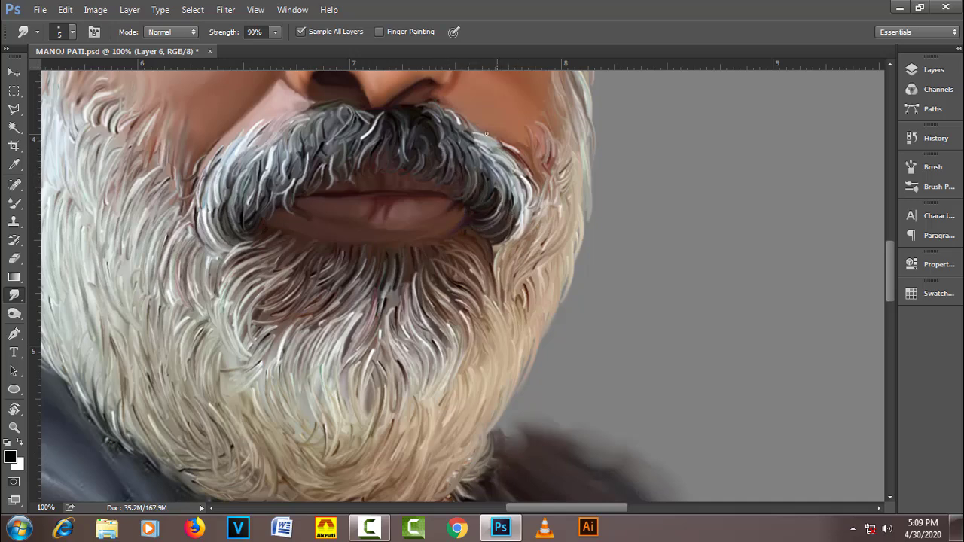
pyautogui.moveTo(488, 141); pyautogui.dragTo(445, 107)
# Step: Blend the moustache's upper-left, lower-left and lower-right edges with lighter strands, then zoom out
pyautogui.moveTo(312, 109); pyautogui.dragTo(299, 113)
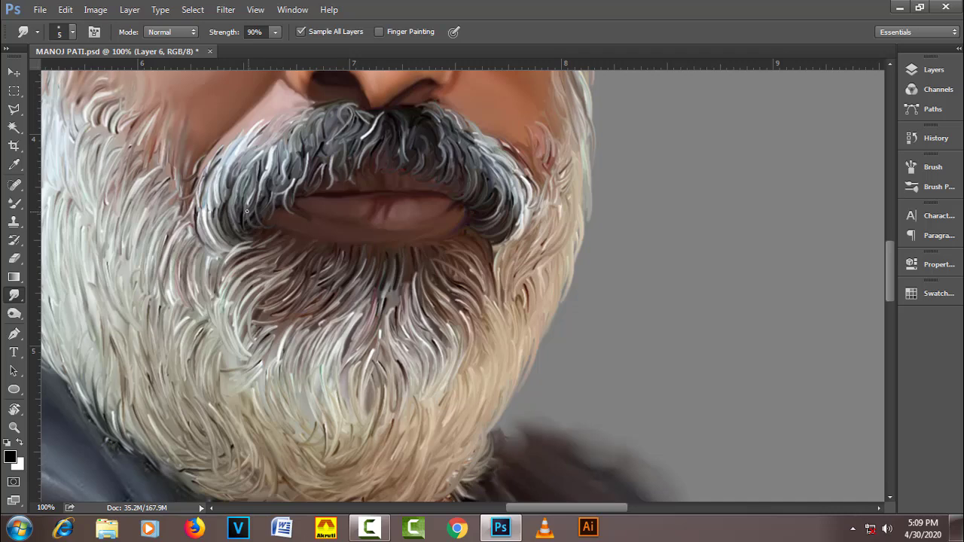
pyautogui.moveTo(209, 217); pyautogui.dragTo(264, 213)
pyautogui.moveTo(225, 244); pyautogui.dragTo(264, 220)
pyautogui.moveTo(508, 206)
pyautogui.mouseDown()
pyautogui.moveTo(478, 235)
pyautogui.moveTo(502, 218)
pyautogui.mouseUp()
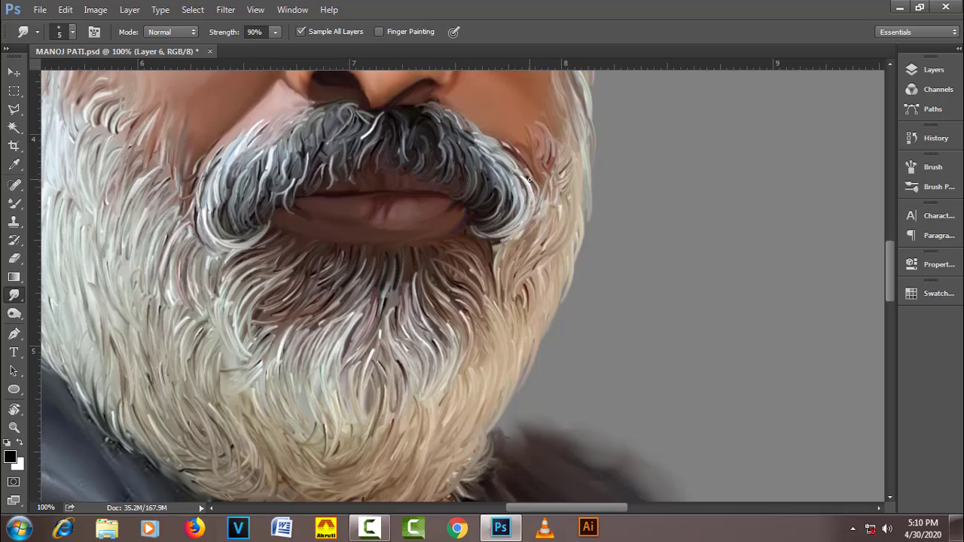
pyautogui.press('alt')
pyautogui.keyDown('alt'); pyautogui.click(424, 270); pyautogui.keyUp('alt')
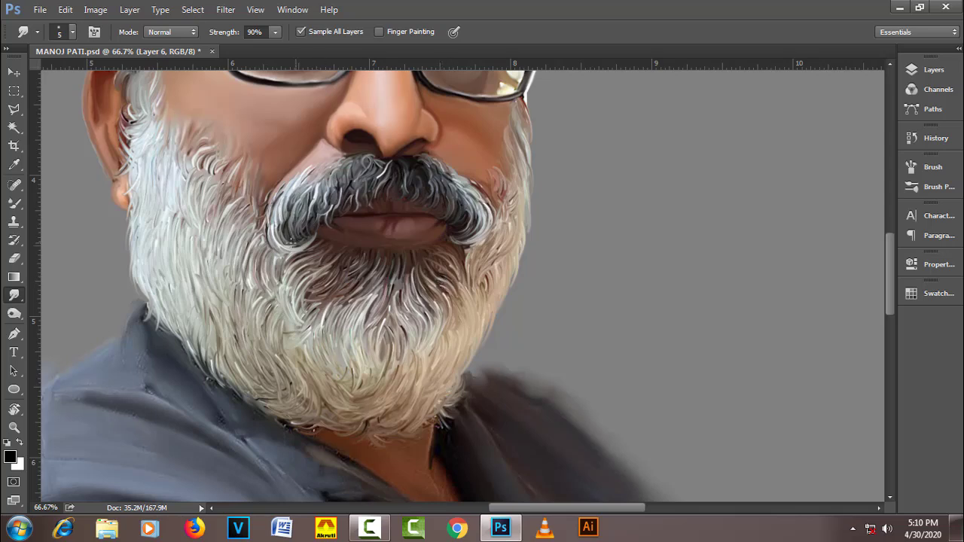
# Step: Soften the moustache edges and smudge strands along the beard's left and lower-left edges
pyautogui.moveTo(291, 207); pyautogui.dragTo(293, 206)
pyautogui.press(']')
pyautogui.press(']')
pyautogui.moveTo(457, 179); pyautogui.dragTo(461, 182)
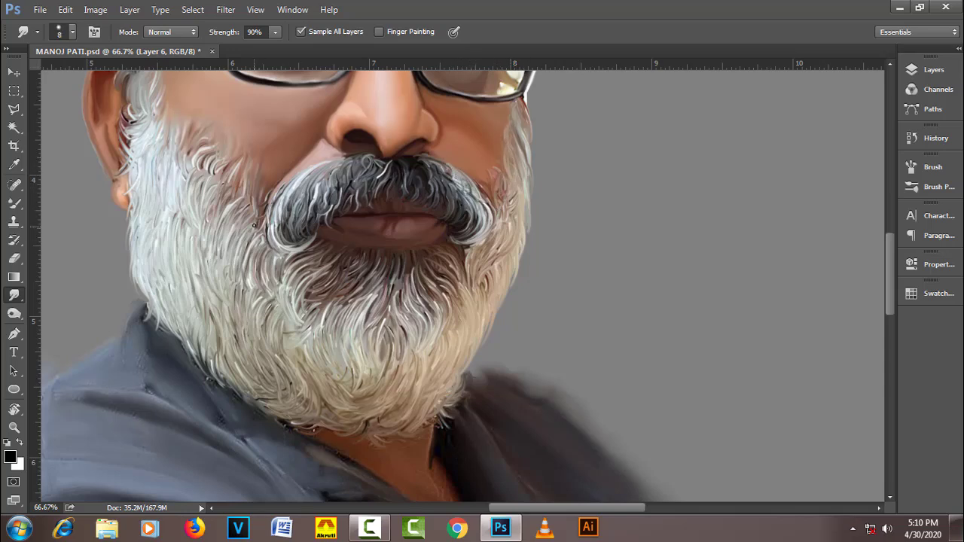
pyautogui.moveTo(254, 225)
pyautogui.mouseDown()
pyautogui.moveTo(223, 169)
pyautogui.moveTo(294, 258)
pyautogui.moveTo(290, 274)
pyautogui.mouseUp()
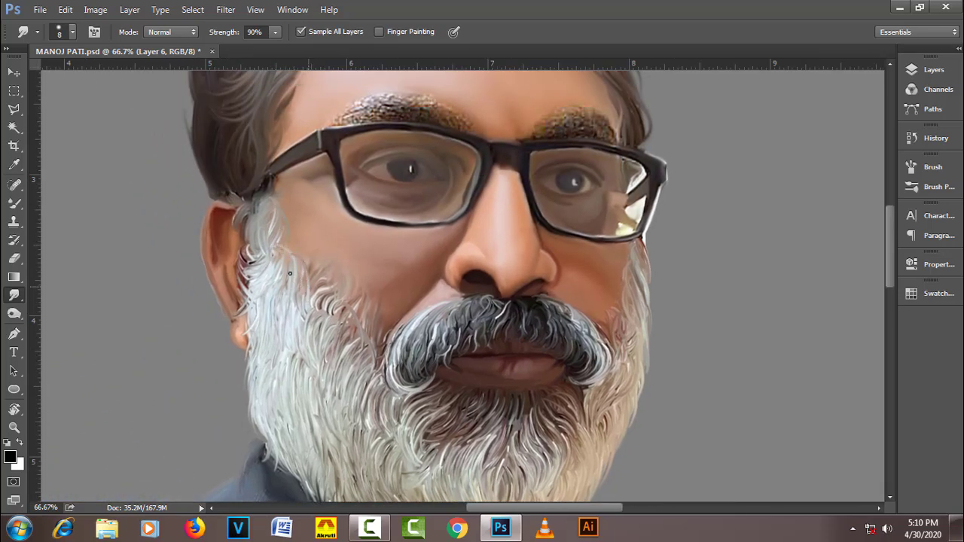
pyautogui.moveTo(307, 318)
pyautogui.mouseDown()
pyautogui.moveTo(322, 283)
pyautogui.moveTo(373, 354)
pyautogui.moveTo(362, 325)
pyautogui.moveTo(360, 349)
pyautogui.mouseUp()
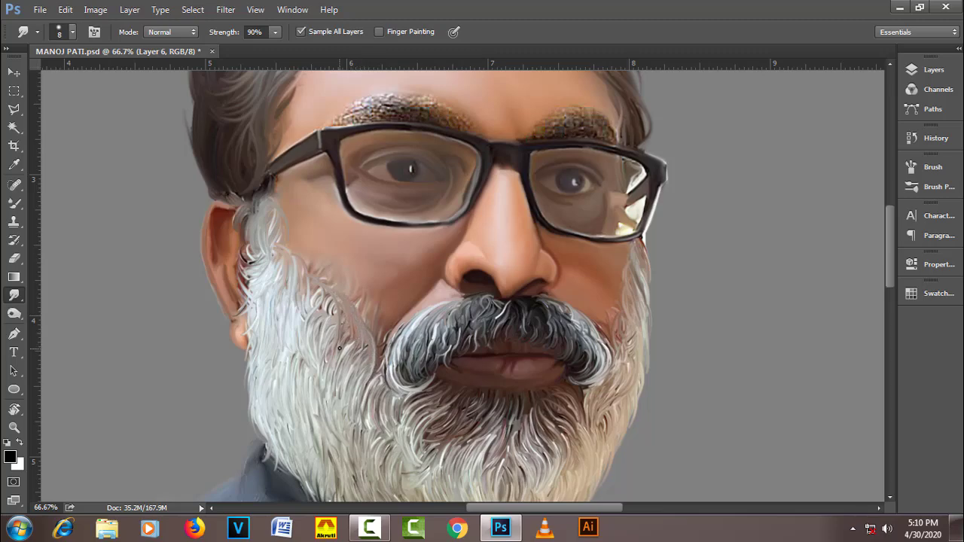
pyautogui.moveTo(261, 360); pyautogui.dragTo(298, 462)
pyautogui.moveTo(310, 416); pyautogui.dragTo(259, 272)
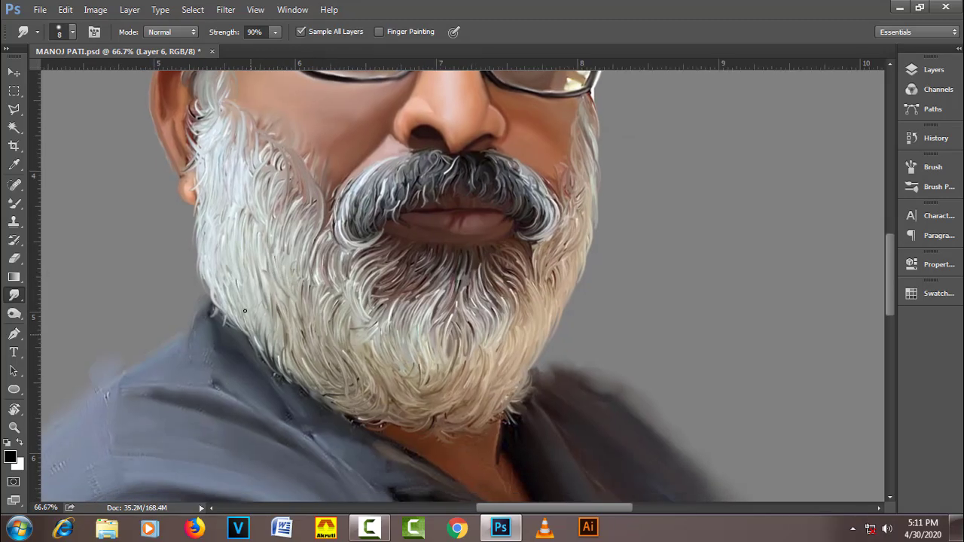
pyautogui.moveTo(243, 312)
pyautogui.mouseDown()
pyautogui.moveTo(347, 412)
pyautogui.moveTo(430, 438)
pyautogui.moveTo(499, 413)
pyautogui.mouseUp()
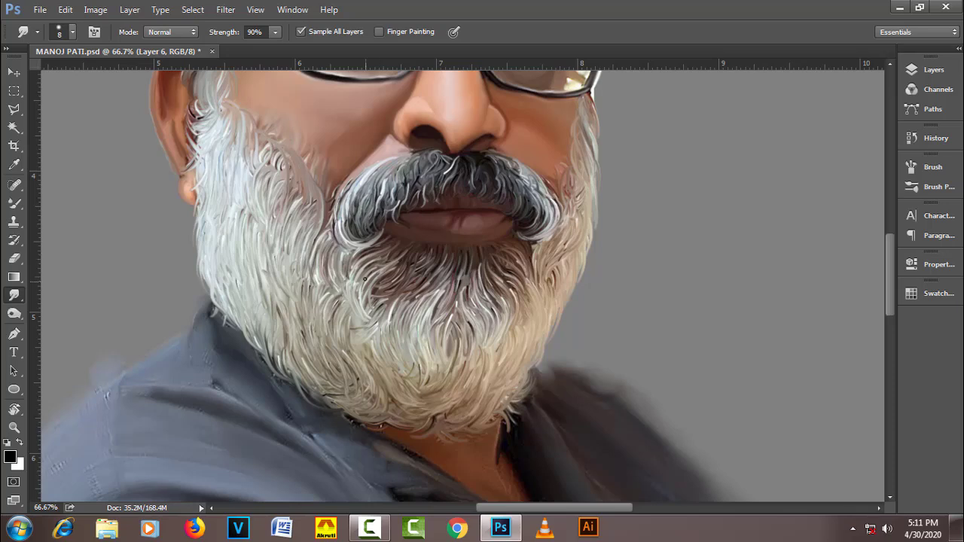
# Step: Smudge hair strands on the beard's right side and below the lower lip, then zoom out
pyautogui.press('[')
pyautogui.press(']')
pyautogui.moveTo(451, 260)
pyautogui.mouseDown()
pyautogui.moveTo(440, 291)
pyautogui.moveTo(475, 290)
pyautogui.mouseUp()
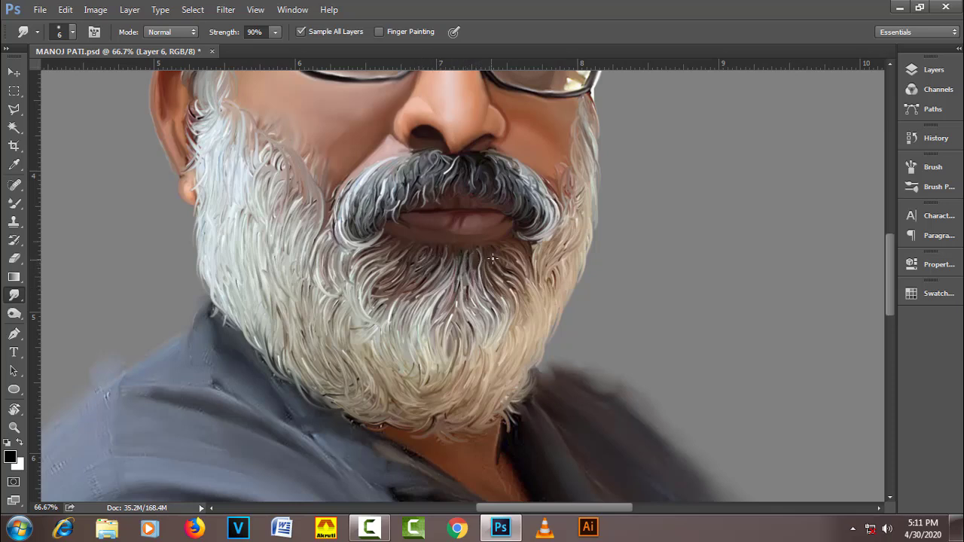
pyautogui.moveTo(514, 256); pyautogui.dragTo(518, 266)
pyautogui.moveTo(496, 281); pyautogui.dragTo(513, 268)
pyautogui.moveTo(377, 275); pyautogui.dragTo(411, 254)
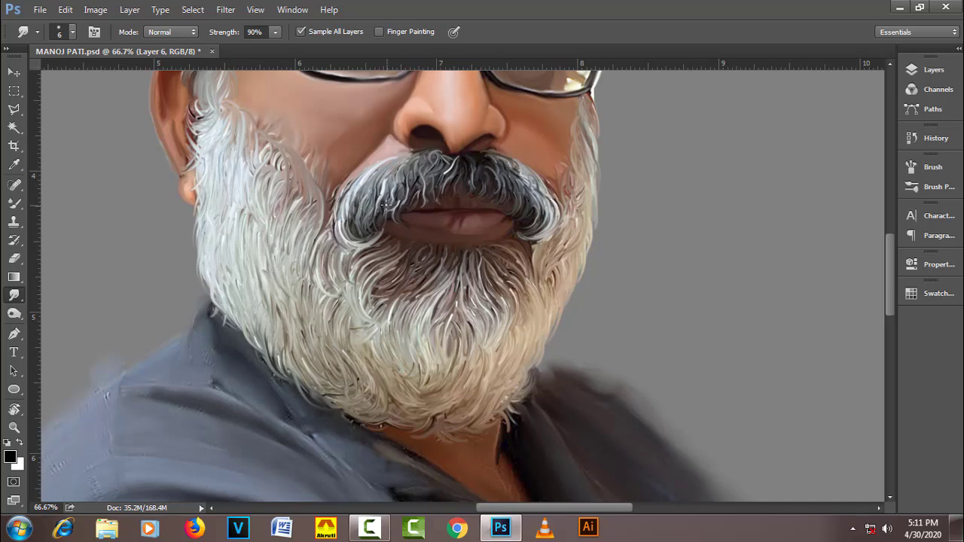
pyautogui.press('alt')
pyautogui.scroll(-2, 399, 248)
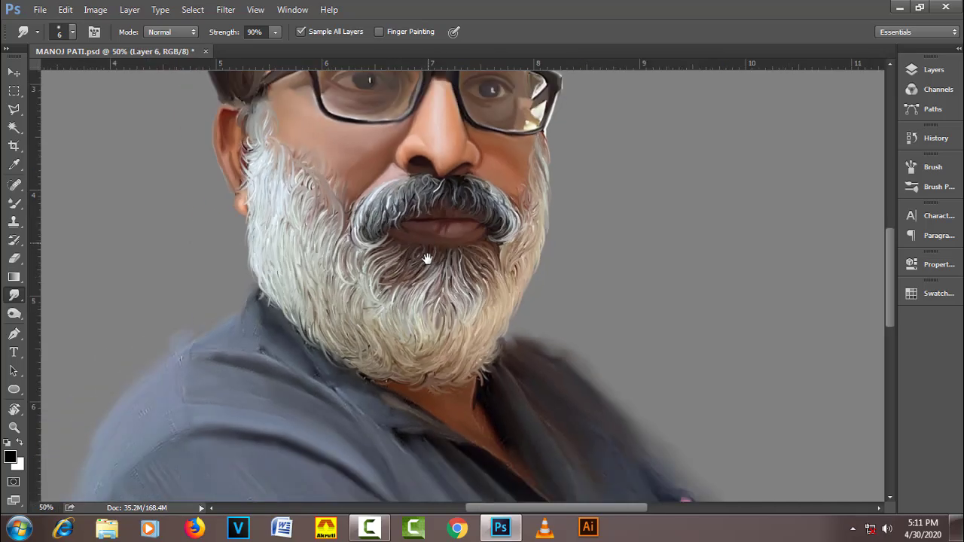
pyautogui.scroll(-2, 429, 256)
pyautogui.scroll(-1, 495, 327)
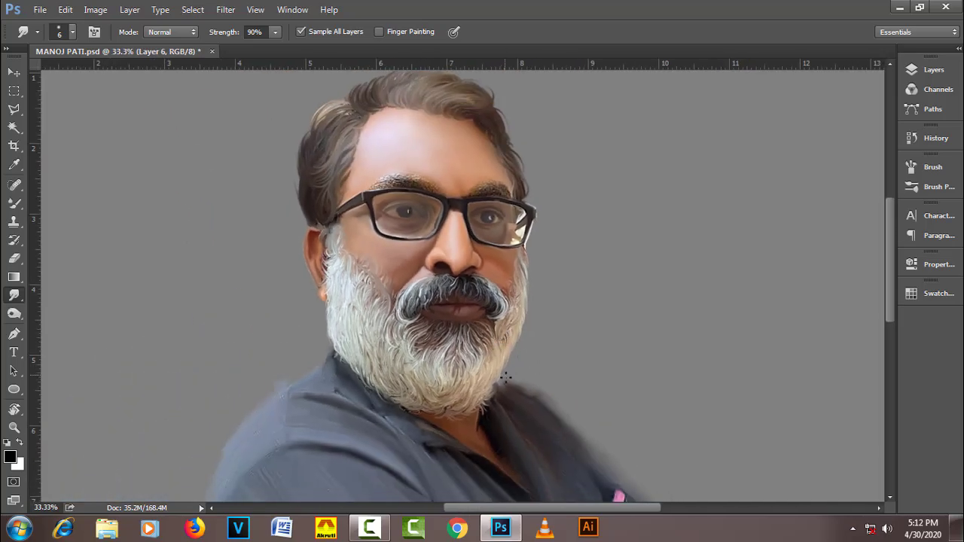
# Step: Add a new layer and set up a small round Brush with a skin colour sampled from the face
pyautogui.click(907, 73)
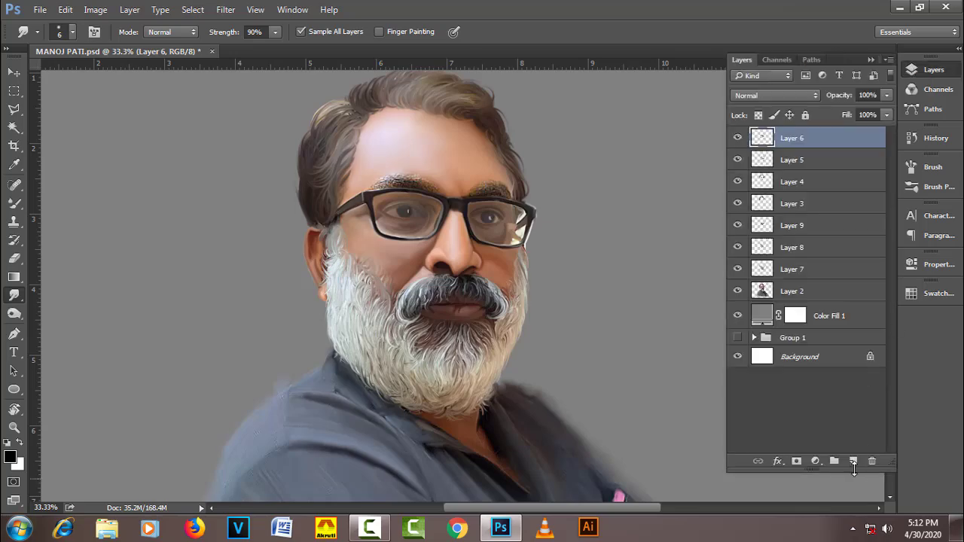
pyautogui.click(852, 460)
pyautogui.scroll(1, 404, 281)
pyautogui.scroll(1, 405, 280)
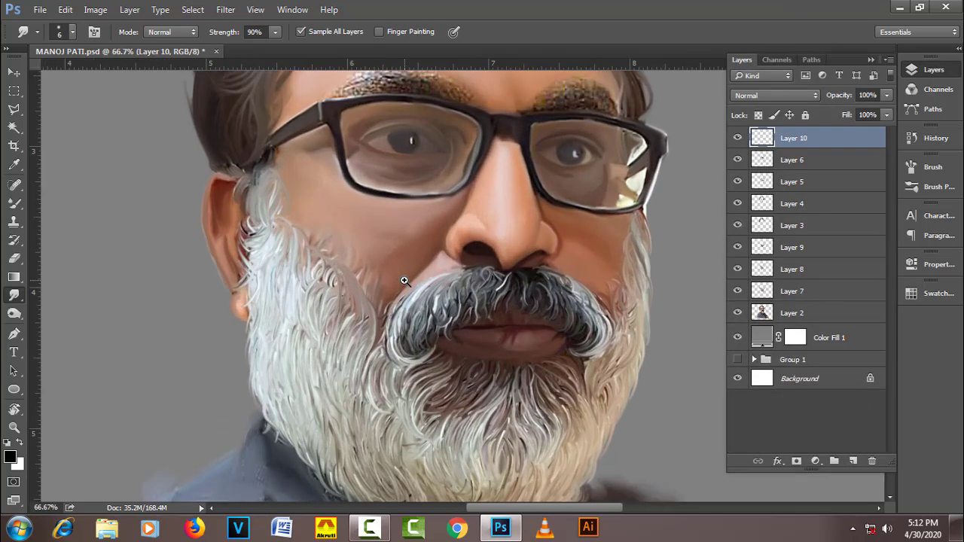
pyautogui.click(13, 203)
pyautogui.keyDown('alt'); pyautogui.click(354, 217); pyautogui.keyUp('alt')
pyautogui.rightClick(355, 216)
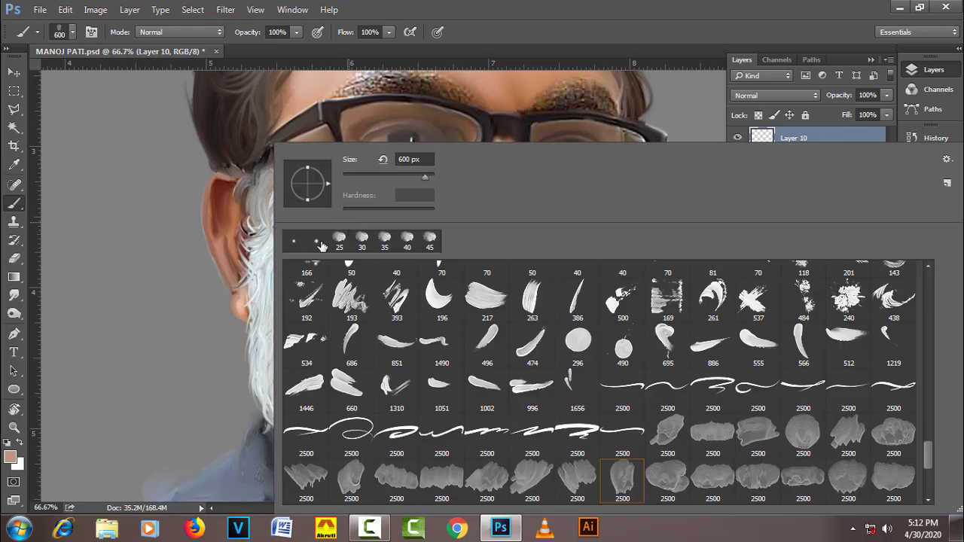
pyautogui.click(547, 33)
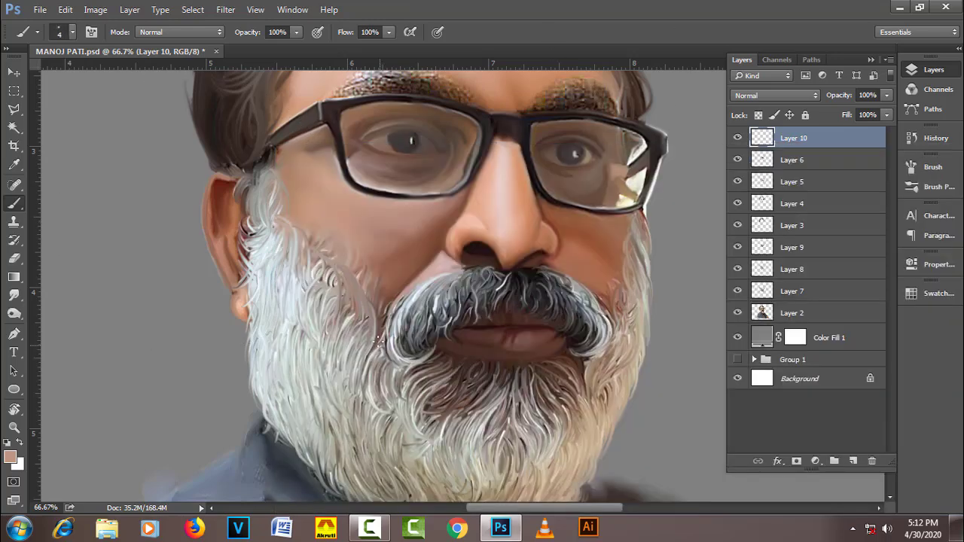
# Step: Paint light 20% opacity skin strokes over the cheek with a fully soft 45 px tip
pyautogui.press(']')
pyautogui.press(']')
pyautogui.press(']')
pyautogui.press('2')
pyautogui.press('[')
pyautogui.press('[')
pyautogui.press('F5')
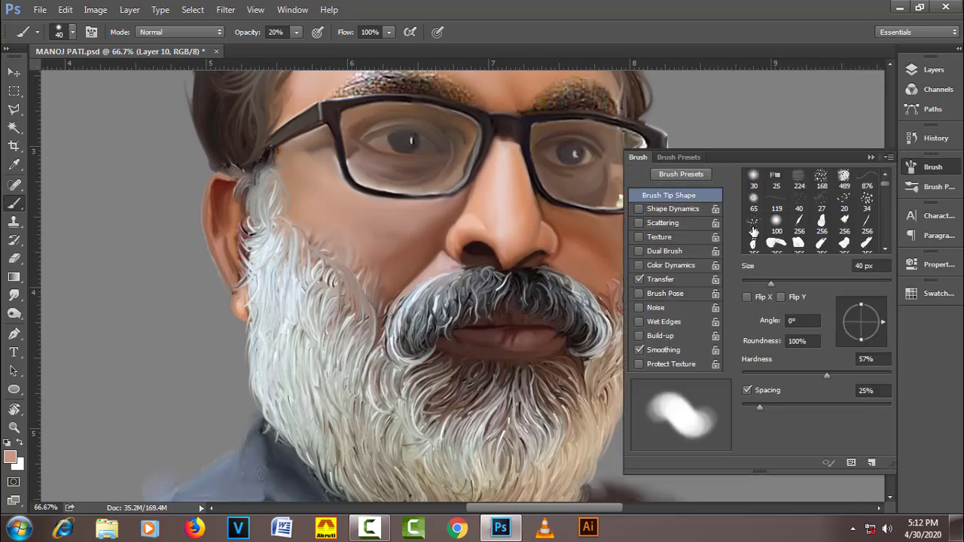
pyautogui.moveTo(366, 244)
pyautogui.mouseDown()
pyautogui.moveTo(355, 254)
pyautogui.moveTo(379, 276)
pyautogui.mouseUp()
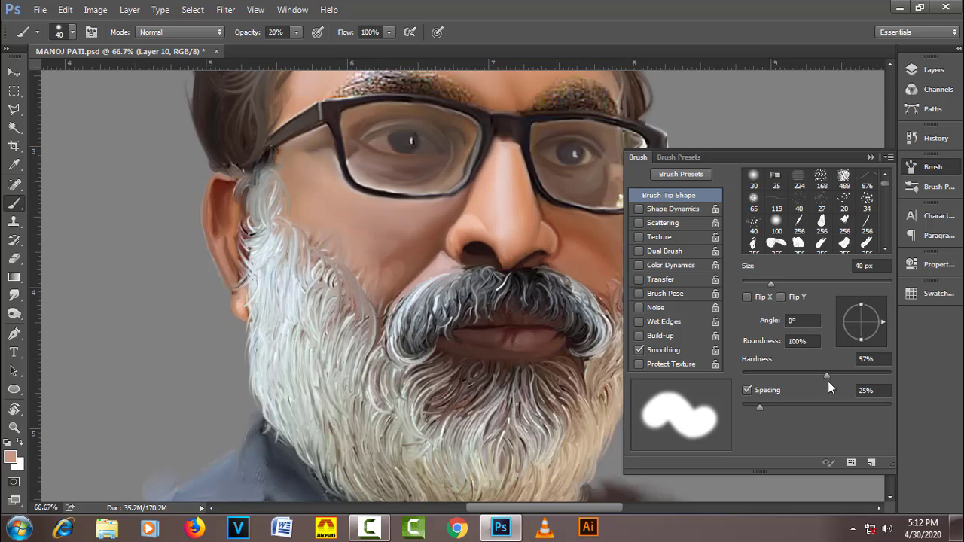
pyautogui.moveTo(827, 377); pyautogui.dragTo(742, 377)
pyautogui.press(']')
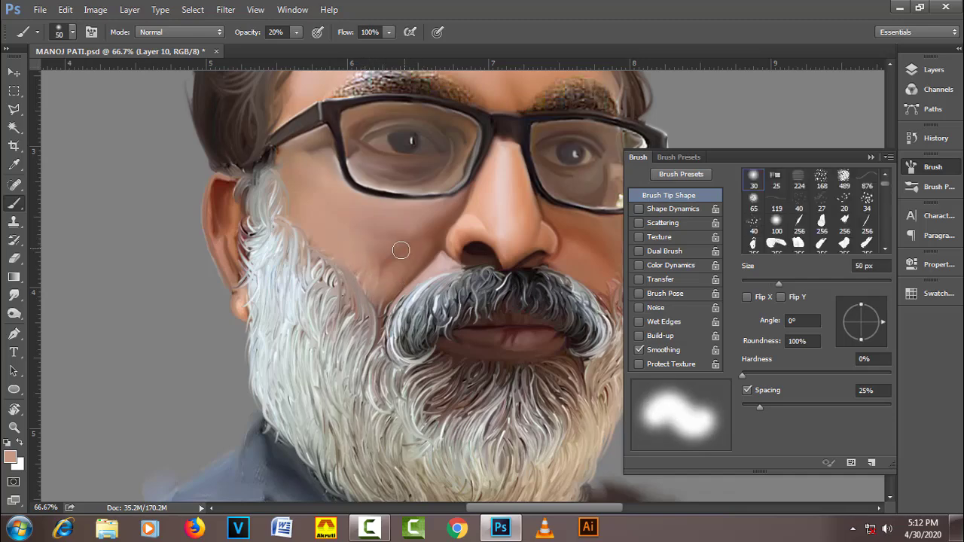
pyautogui.press(',')
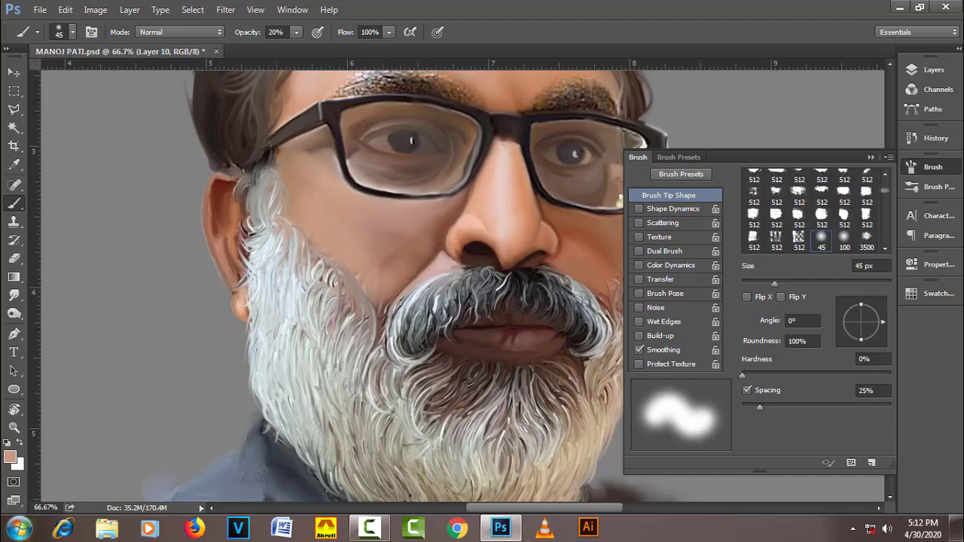
# Step: Return to the Smudge tool with tip spacing off and a roughly 35 px tip
pyautogui.click(15, 297)
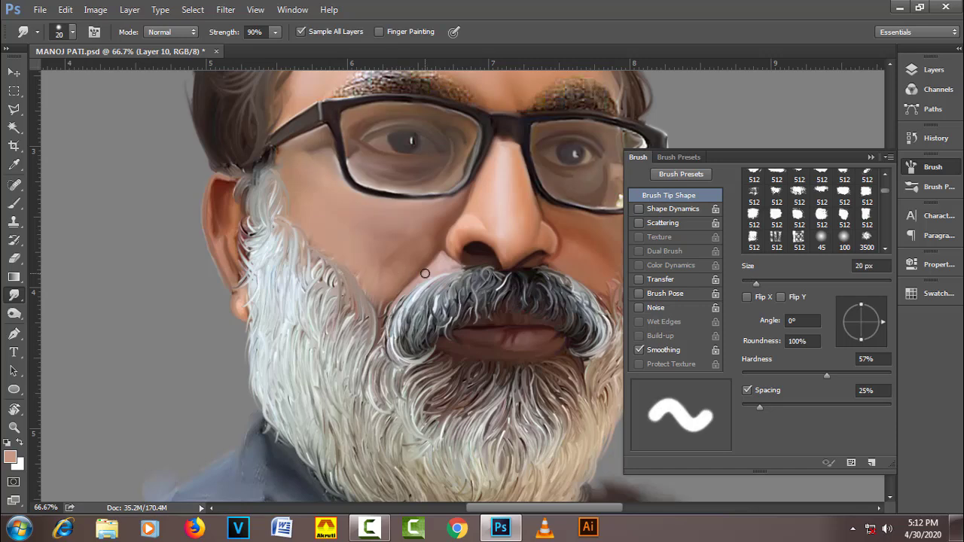
pyautogui.press('[')
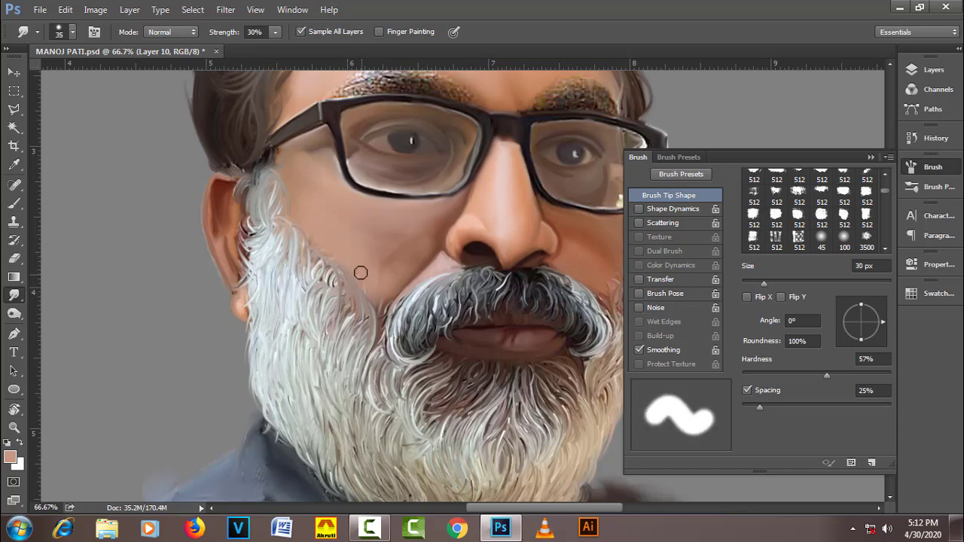
pyautogui.click(746, 390)
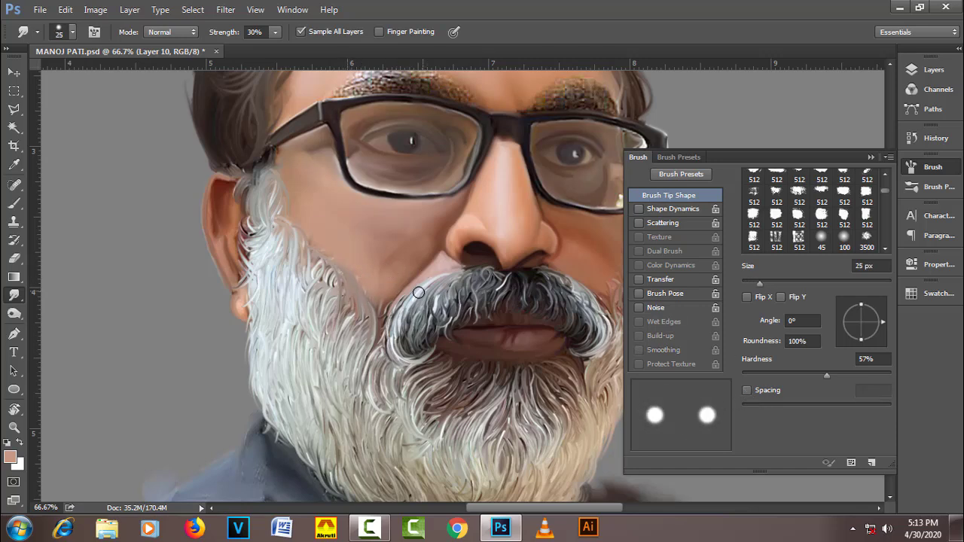
pyautogui.press(']')
pyautogui.press(']')
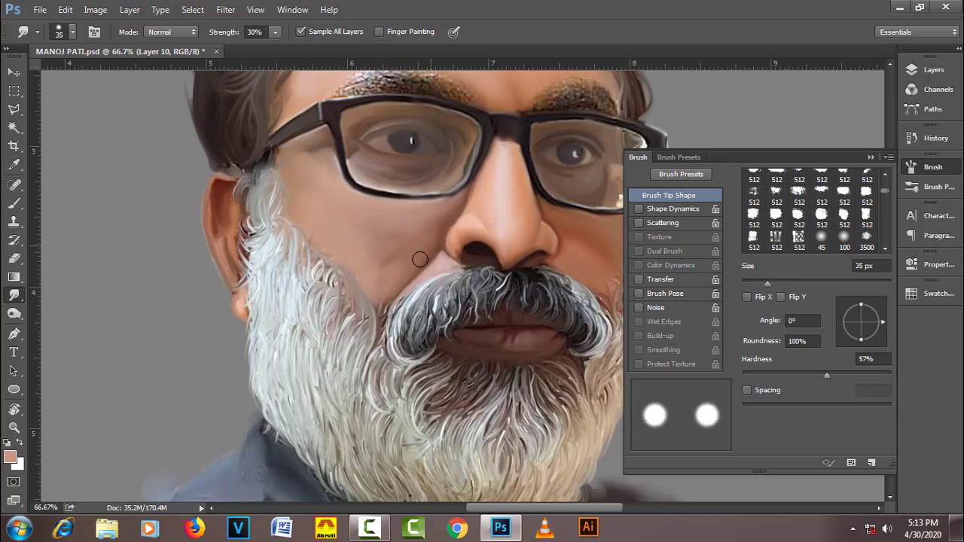
# Step: Set the smudge tip to 9 px at 90% strength with Smoothing on and 25% spacing
pyautogui.press(']')
pyautogui.press(']')
pyautogui.press(']')
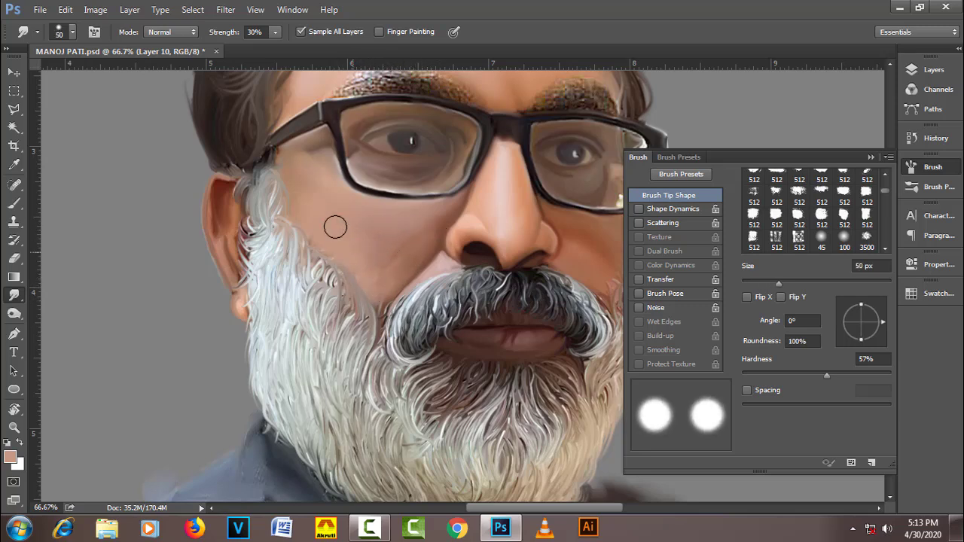
pyautogui.press('[')
pyautogui.press('[')
pyautogui.press('[')
pyautogui.press(']')
pyautogui.press(']')
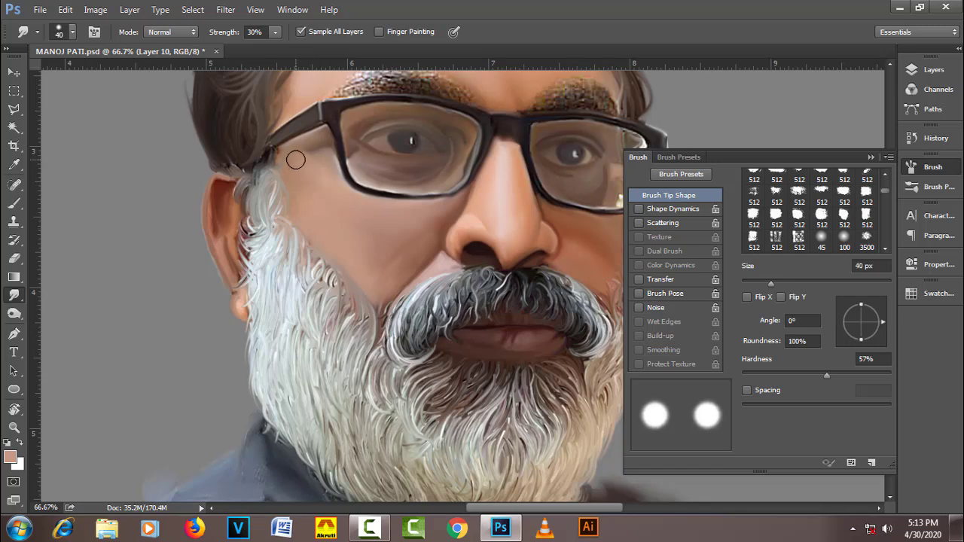
pyautogui.press('[')
pyautogui.press('[')
pyautogui.press('[')
pyautogui.press('[')
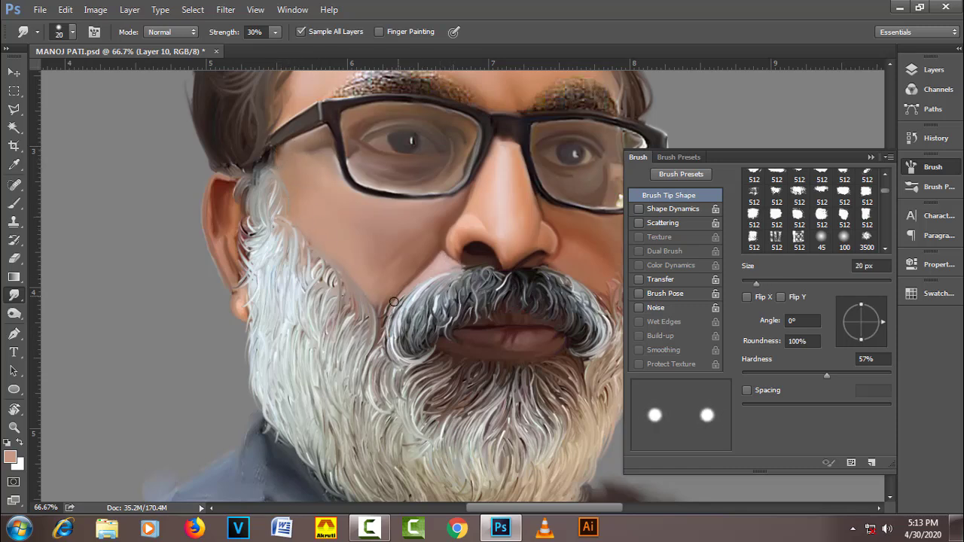
pyautogui.press('[')
pyautogui.press('[')
pyautogui.press('[')
pyautogui.press('[')
pyautogui.press('[')
pyautogui.press('9')
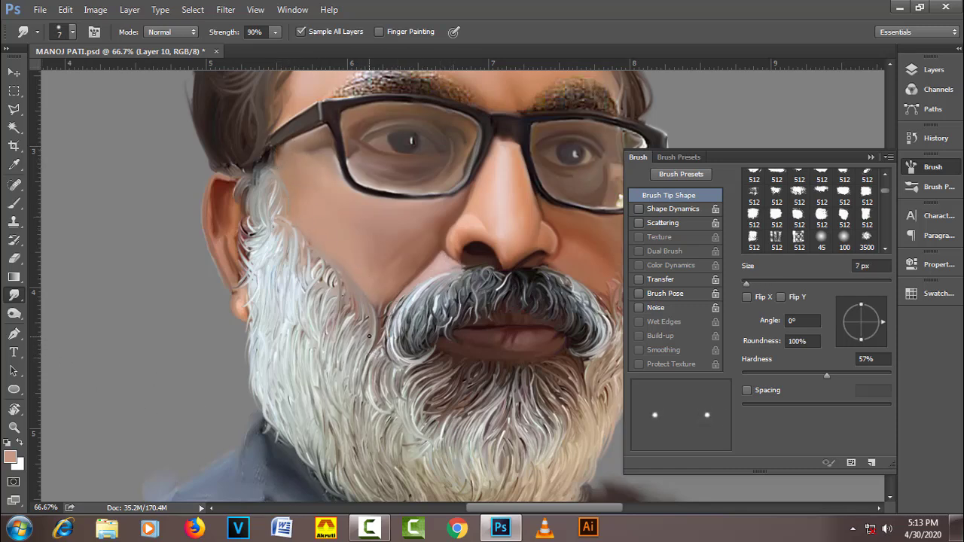
pyautogui.press(']')
pyautogui.click(639, 349)
pyautogui.click(747, 390)
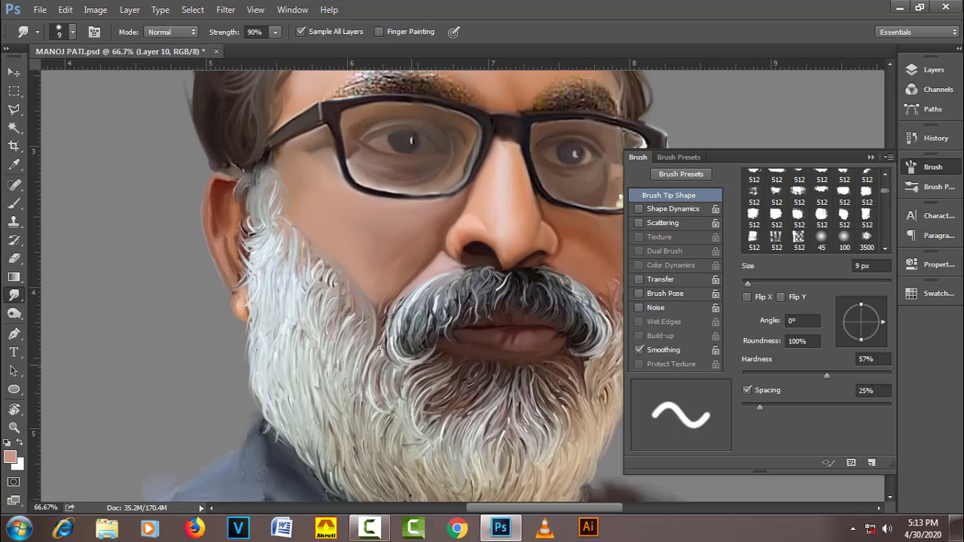
# Step: Rotate the canvas and blend the light grey strands near the ear and across the head top
pyautogui.press('r')
pyautogui.moveTo(359, 327)
pyautogui.mouseDown()
pyautogui.moveTo(366, 356)
pyautogui.moveTo(347, 301)
pyautogui.mouseUp()
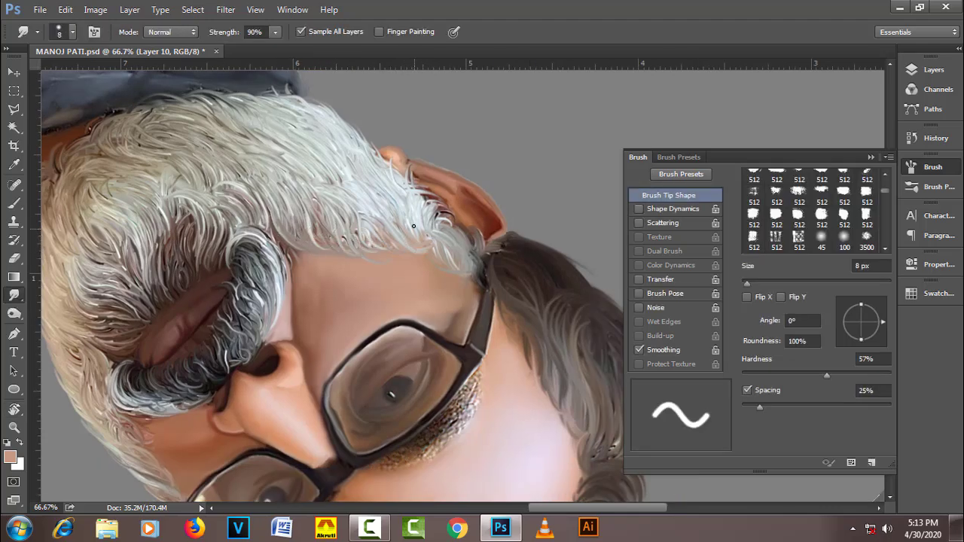
pyautogui.press('[')
pyautogui.moveTo(435, 243); pyautogui.dragTo(470, 268)
pyautogui.moveTo(433, 225); pyautogui.dragTo(415, 188)
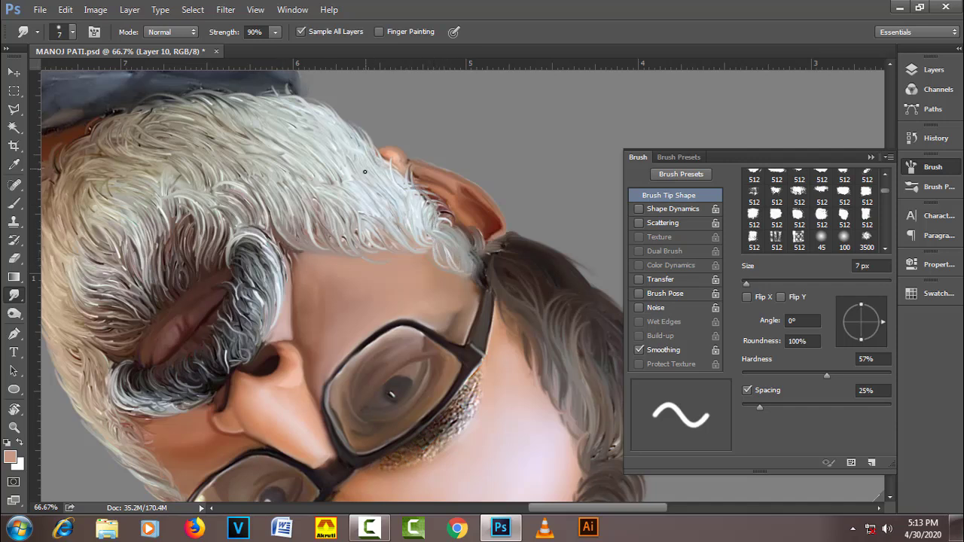
pyautogui.moveTo(155, 253)
pyautogui.mouseDown()
pyautogui.moveTo(73, 219)
pyautogui.moveTo(79, 178)
pyautogui.mouseUp()
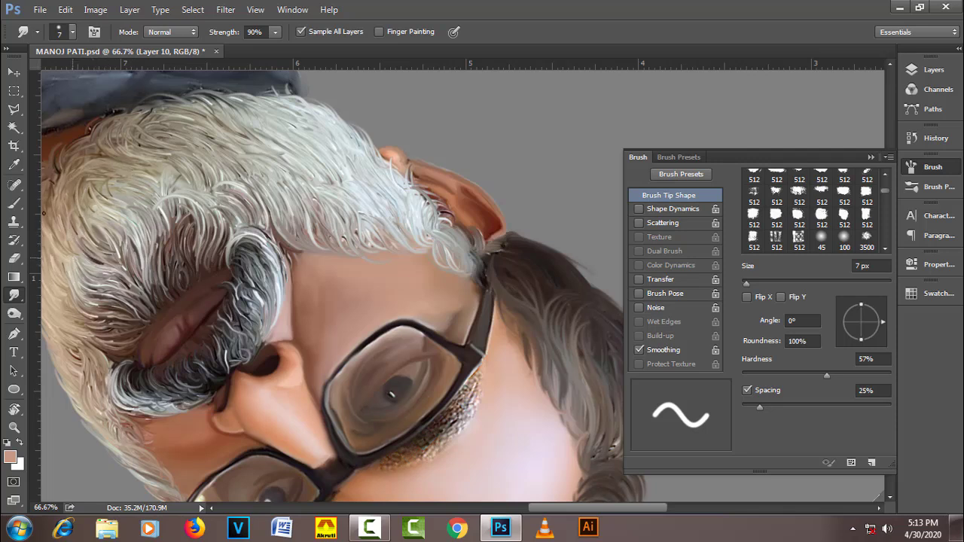
pyautogui.moveTo(208, 167); pyautogui.dragTo(180, 146)
pyautogui.moveTo(240, 134); pyautogui.dragTo(192, 111)
pyautogui.press('[')
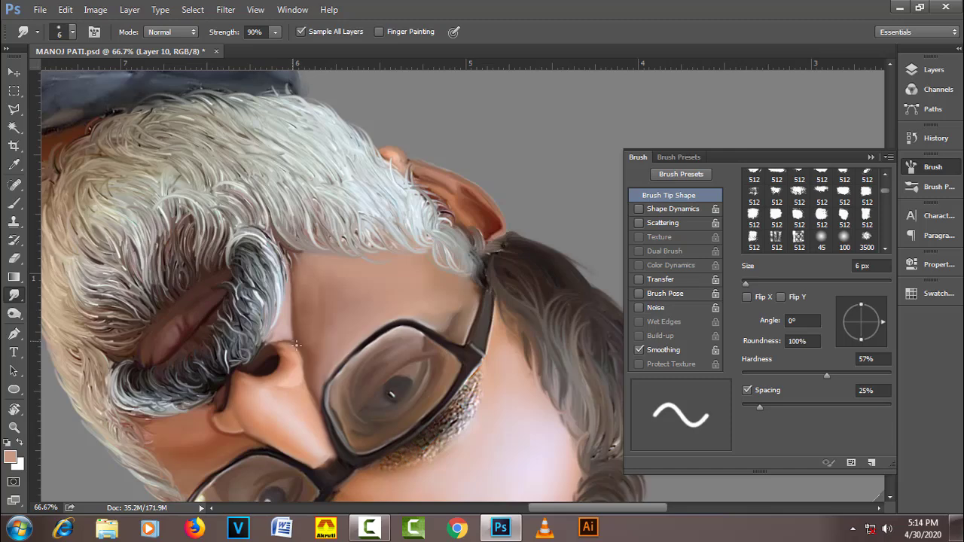
pyautogui.press(']')
pyautogui.press(']')
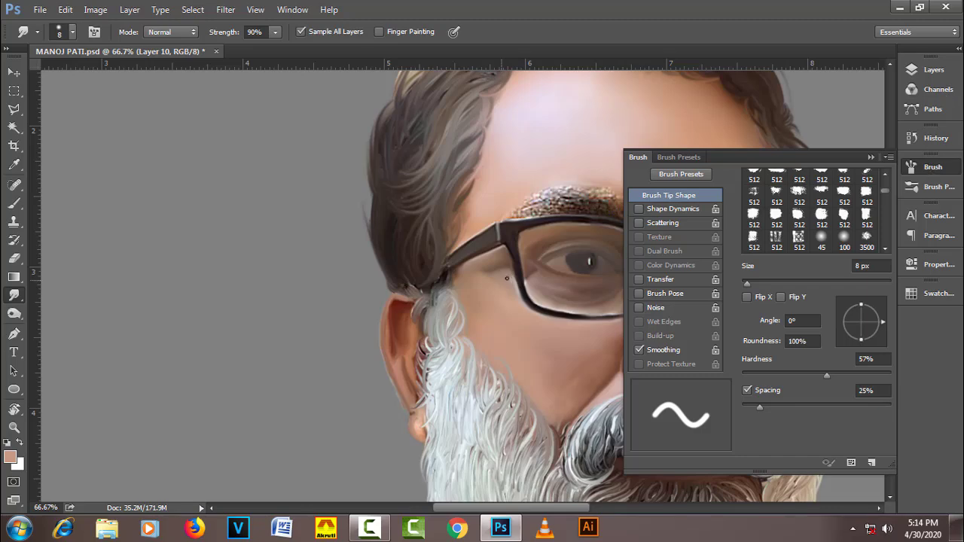
pyautogui.moveTo(507, 278); pyautogui.dragTo(234, 303)
# Step: On Layer 3, smudge and darken the right and left eyebrows
pyautogui.click(926, 69)
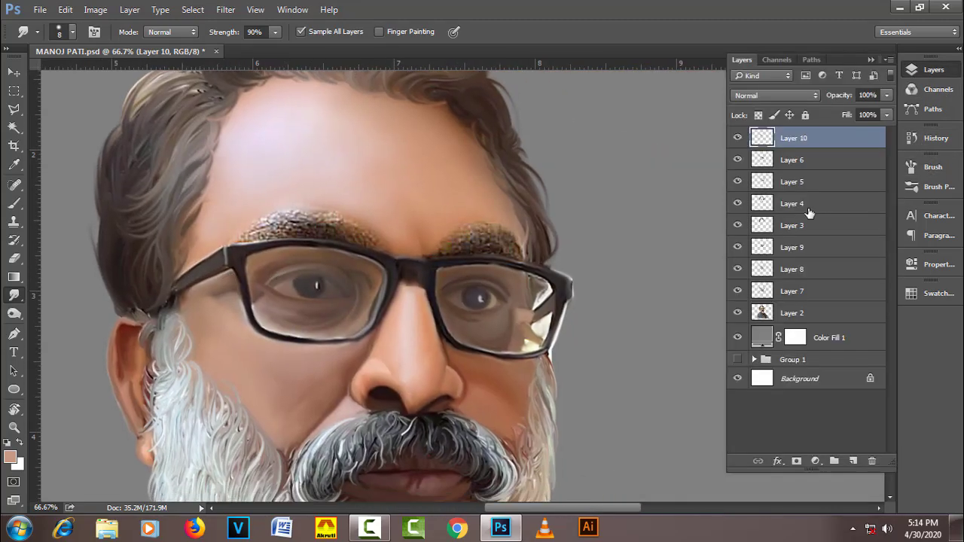
pyautogui.click(791, 224)
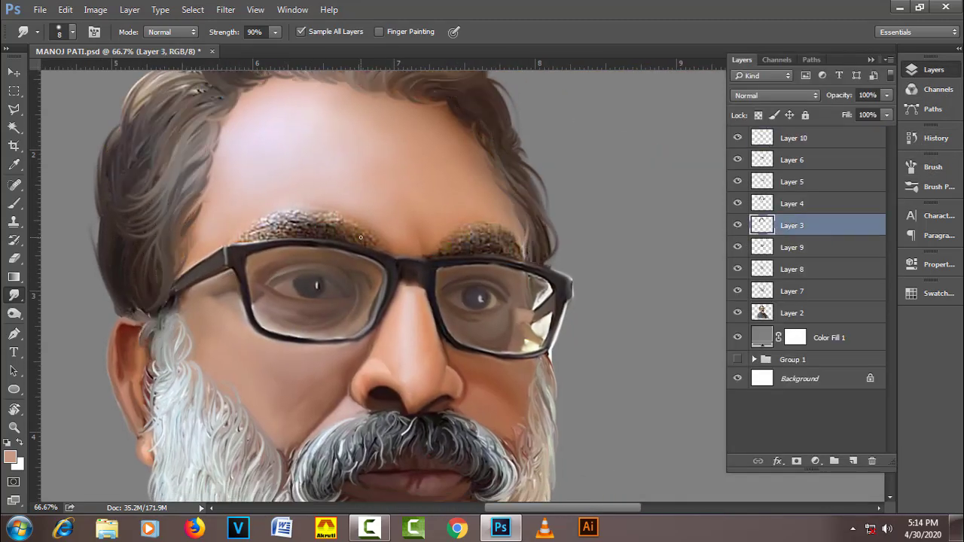
pyautogui.press(']')
pyautogui.moveTo(480, 254)
pyautogui.mouseDown()
pyautogui.moveTo(443, 256)
pyautogui.moveTo(466, 236)
pyautogui.moveTo(499, 233)
pyautogui.mouseUp()
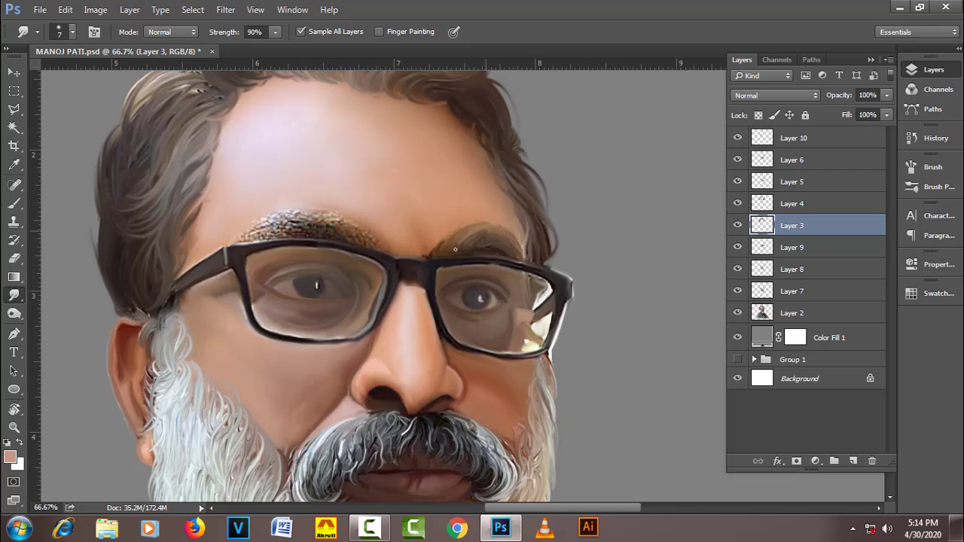
pyautogui.moveTo(455, 249); pyautogui.dragTo(451, 249)
pyautogui.moveTo(333, 231)
pyautogui.mouseDown()
pyautogui.moveTo(354, 224)
pyautogui.moveTo(328, 213)
pyautogui.mouseUp()
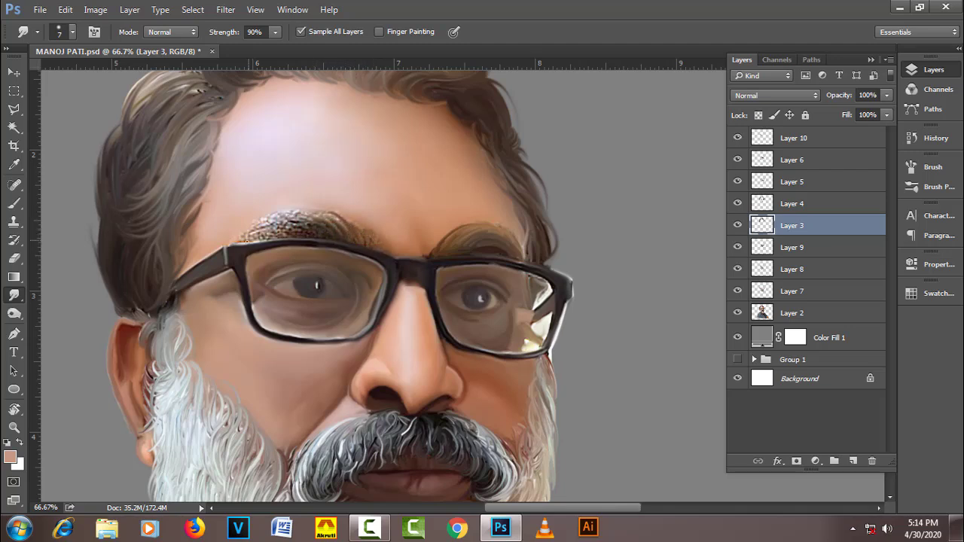
pyautogui.press(']')
pyautogui.moveTo(254, 236); pyautogui.dragTo(314, 232)
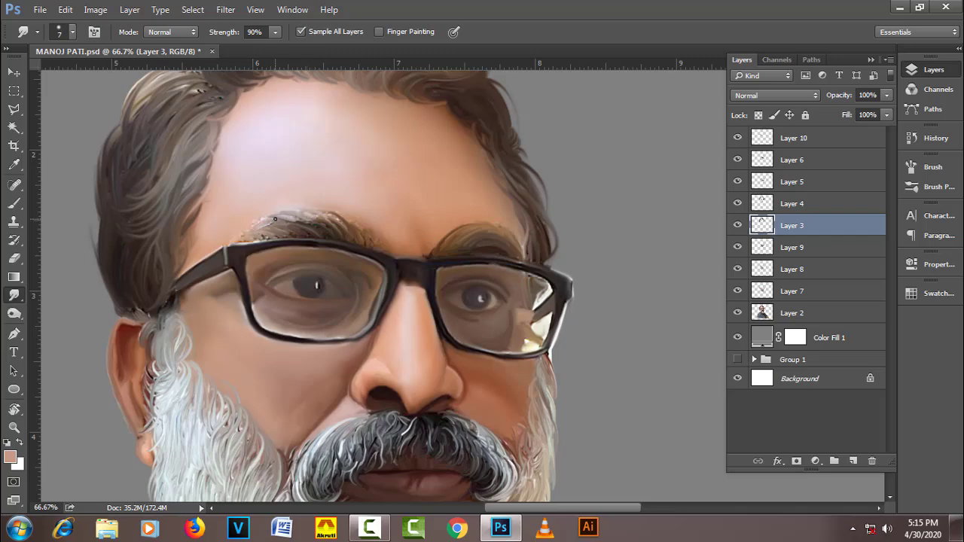
# Step: Rotate the view and soften the dark edge of the eyebrow
pyautogui.press('r')
pyautogui.moveTo(254, 204)
pyautogui.mouseDown()
pyautogui.moveTo(236, 253)
pyautogui.moveTo(304, 411)
pyautogui.moveTo(336, 252)
pyautogui.moveTo(413, 317)
pyautogui.moveTo(194, 294)
pyautogui.mouseUp()
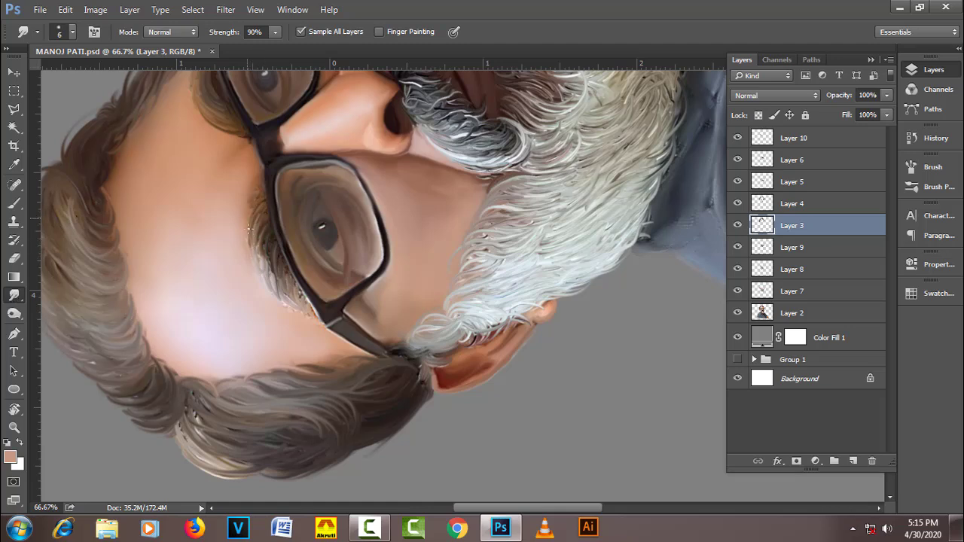
pyautogui.moveTo(269, 256)
pyautogui.mouseDown()
pyautogui.moveTo(258, 248)
pyautogui.moveTo(287, 299)
pyautogui.mouseUp()
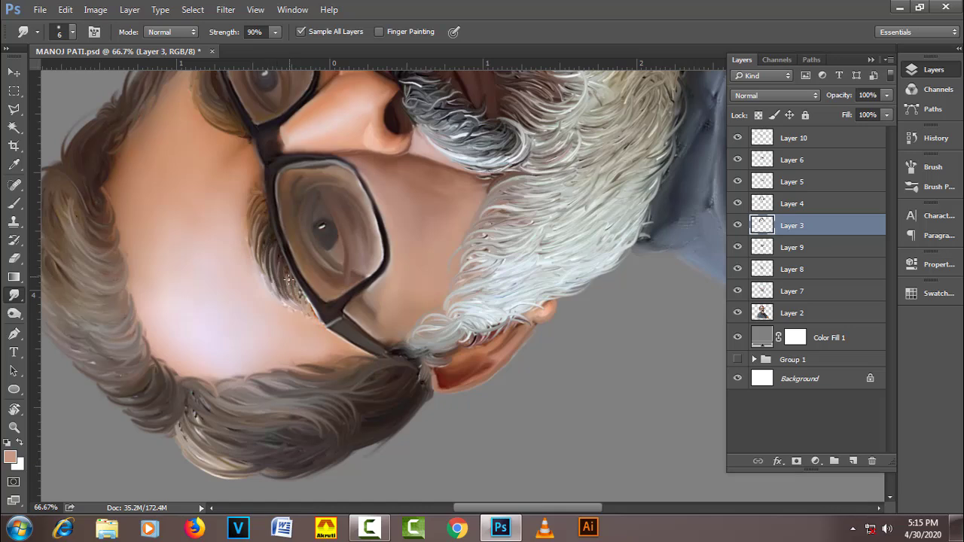
pyautogui.moveTo(286, 263)
pyautogui.mouseDown()
pyautogui.moveTo(290, 304)
pyautogui.moveTo(310, 310)
pyautogui.mouseUp()
pyautogui.moveTo(271, 275)
pyautogui.mouseDown()
pyautogui.moveTo(305, 302)
pyautogui.moveTo(263, 259)
pyautogui.moveTo(306, 315)
pyautogui.moveTo(463, 212)
pyautogui.moveTo(439, 203)
pyautogui.moveTo(460, 197)
pyautogui.moveTo(459, 215)
pyautogui.moveTo(464, 192)
pyautogui.moveTo(437, 207)
pyautogui.moveTo(483, 199)
pyautogui.mouseUp()
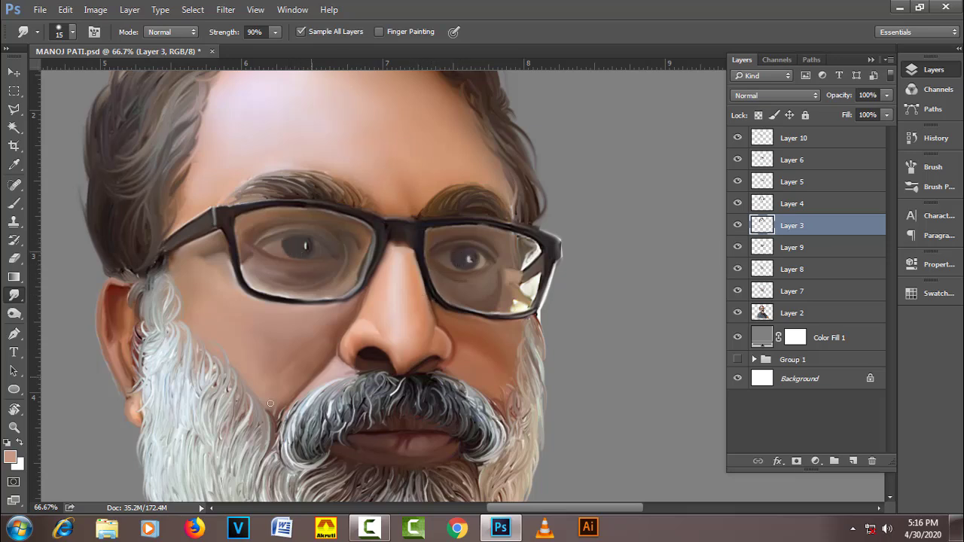
# Step: Add catchlights to both pupils and smear them into soft highlights, then set white as foreground
pyautogui.moveTo(303, 243); pyautogui.dragTo(301, 273)
pyautogui.moveTo(464, 256); pyautogui.dragTo(465, 269)
pyautogui.moveTo(465, 265); pyautogui.dragTo(467, 263)
pyautogui.moveTo(303, 244)
pyautogui.mouseDown()
pyautogui.moveTo(304, 254)
pyautogui.moveTo(299, 243)
pyautogui.mouseUp()
pyautogui.press('x')
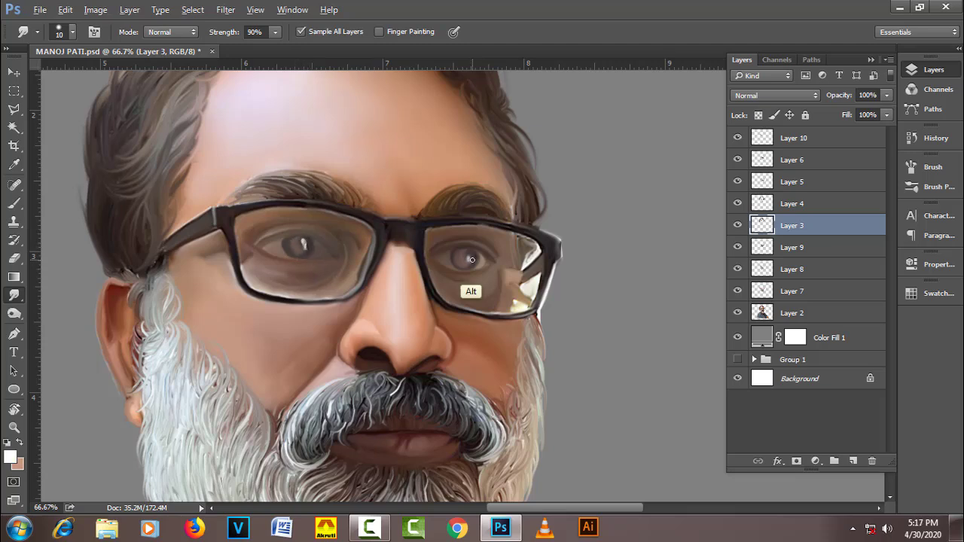
pyautogui.scroll(-1, 466, 300)
pyautogui.scroll(-2, 467, 300)
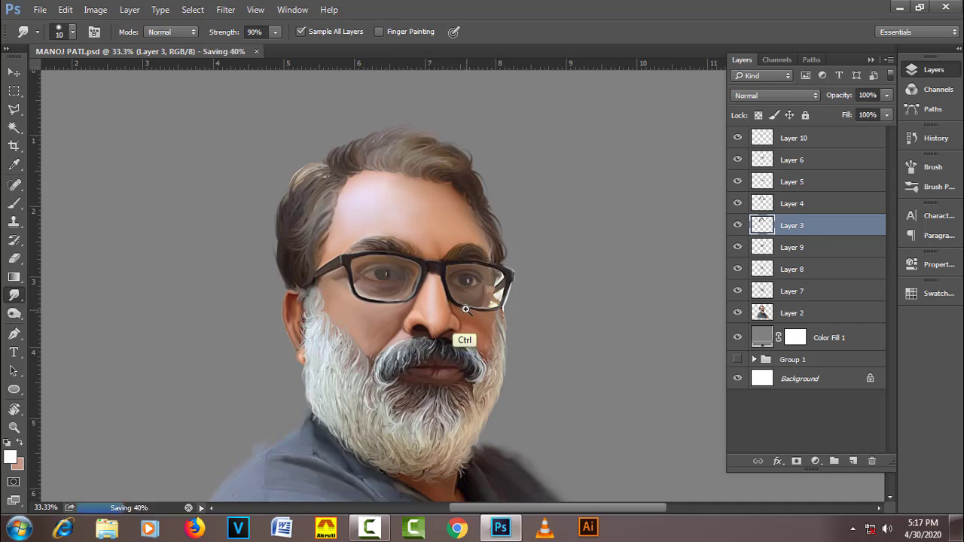
pyautogui.scroll(2, 469, 312)
# Step: Switch to the Mixer Brush and dab wet paint onto the eye
pyautogui.click(14, 204)
pyautogui.rightClick(14, 203)
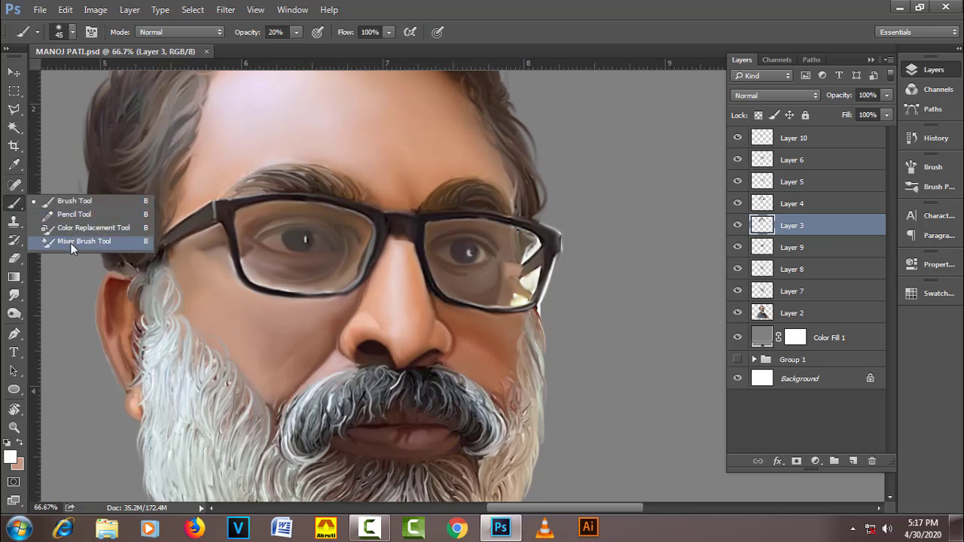
pyautogui.click(75, 244)
pyautogui.press('[')
pyautogui.press('[')
pyautogui.press('[')
pyautogui.click(305, 240)
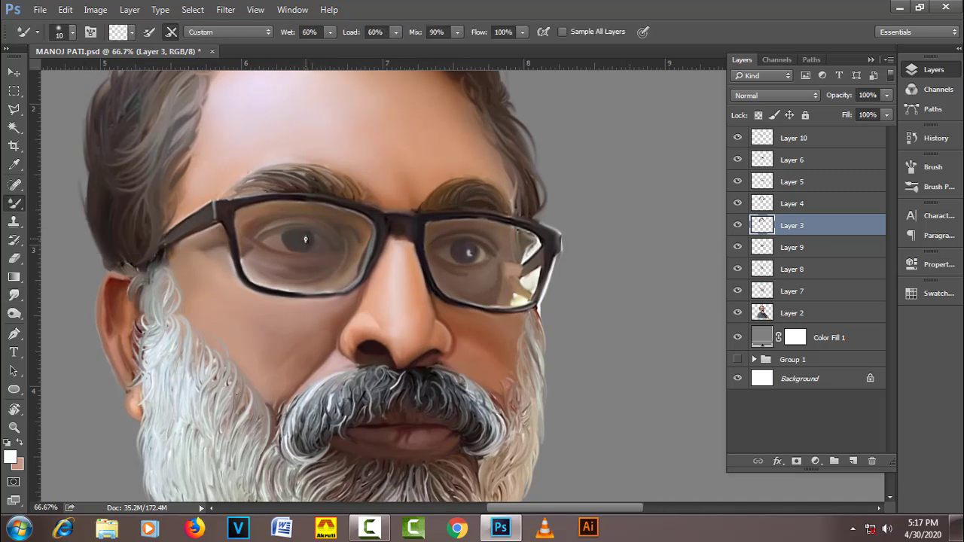
pyautogui.press(']')
pyautogui.press(']')
# Step: Add a new layer above Layer 10 and size the regular Brush for painting the eyes
pyautogui.click(851, 141)
pyautogui.click(853, 461)
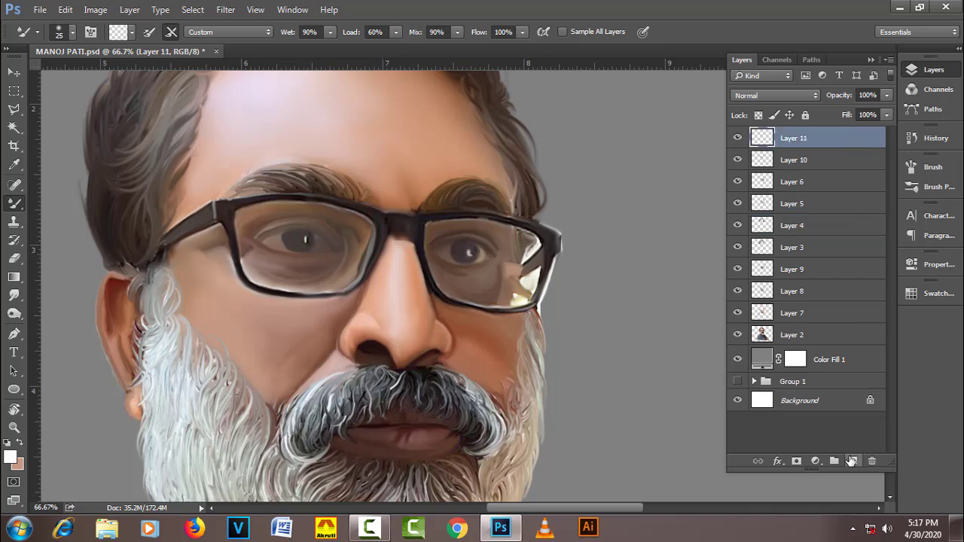
pyautogui.press('[')
pyautogui.press('[')
pyautogui.hotkey('shift', 'b')
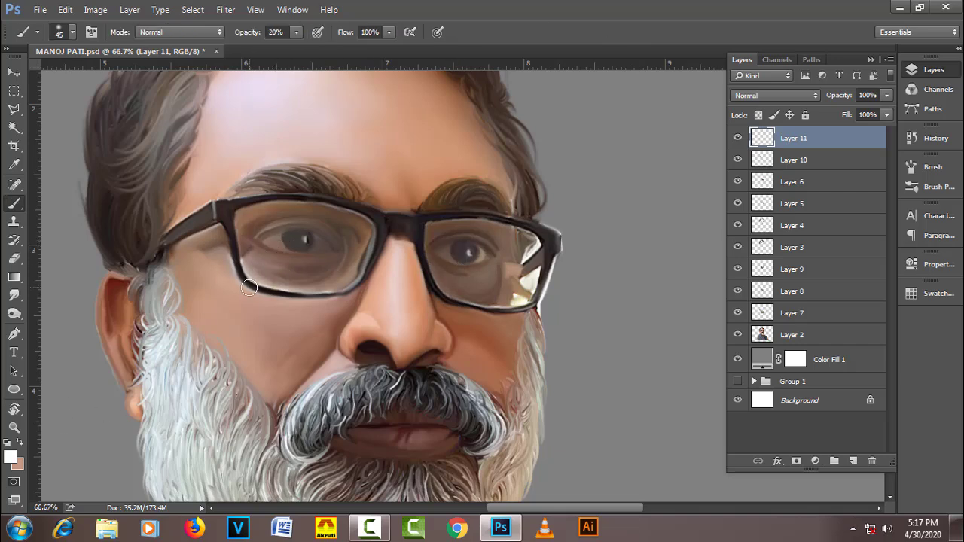
pyautogui.press('[')
pyautogui.press('[')
pyautogui.press('[')
pyautogui.press('[')
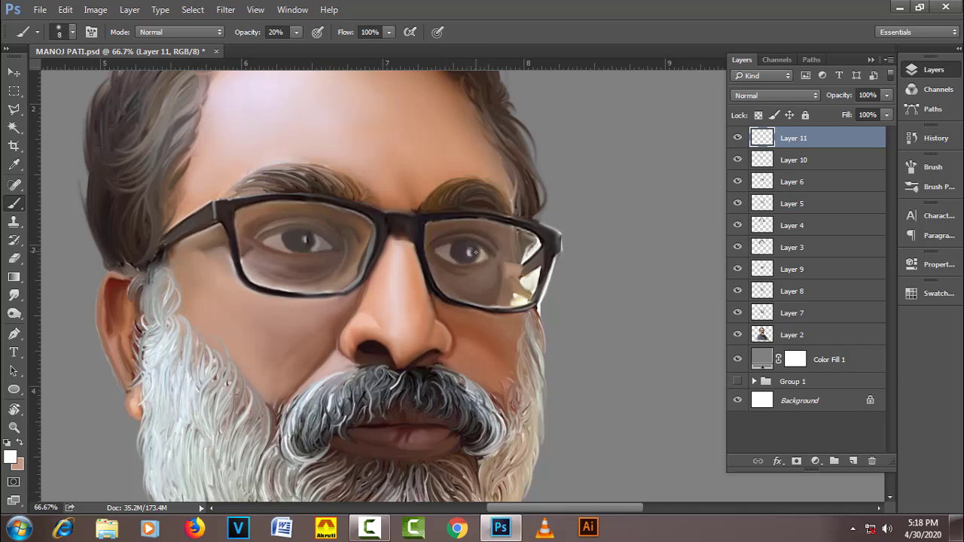
pyautogui.press(']')
pyautogui.press(']')
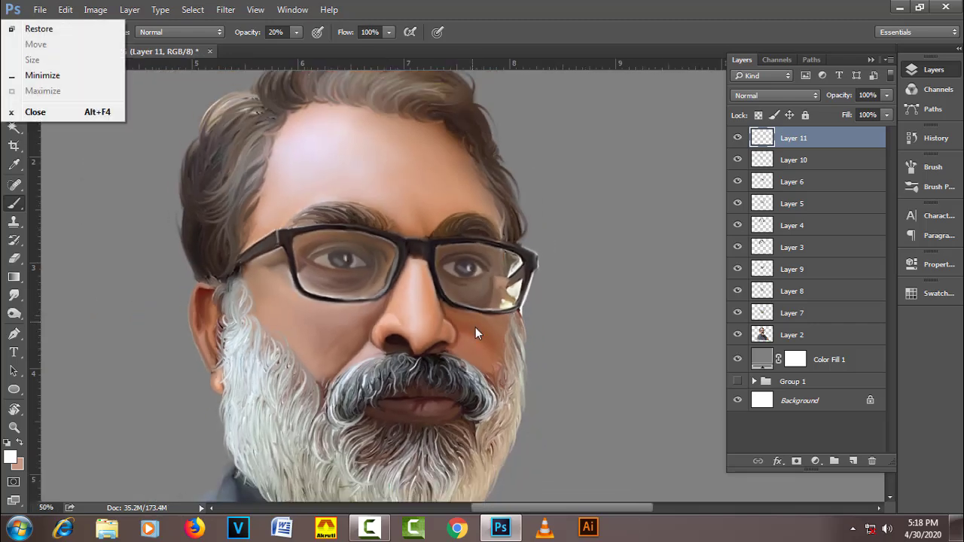
# Step: Save the document and bring the whole figure into view
pyautogui.scroll(-1, 476, 327)
pyautogui.scroll(-1, 476, 308)
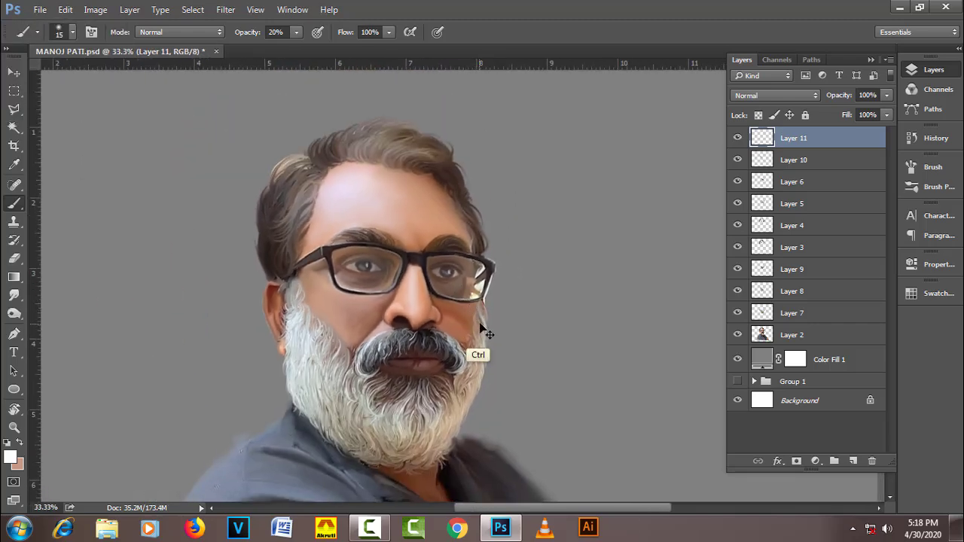
pyautogui.hotkey('ctrl', 's')
pyautogui.moveTo(411, 303); pyautogui.dragTo(551, 236)
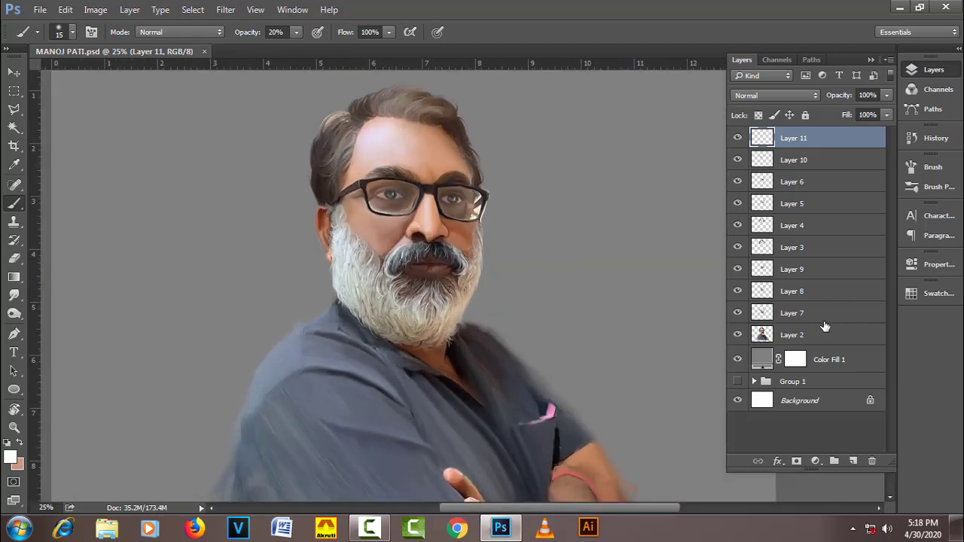
# Step: Group Layers 2–11 into Group 2 and stamp a merged copy of it
pyautogui.click(824, 331)
pyautogui.keyDown('shift'); pyautogui.click(813, 140); pyautogui.keyUp('shift')
pyautogui.hotkey('ctrl', 'g')
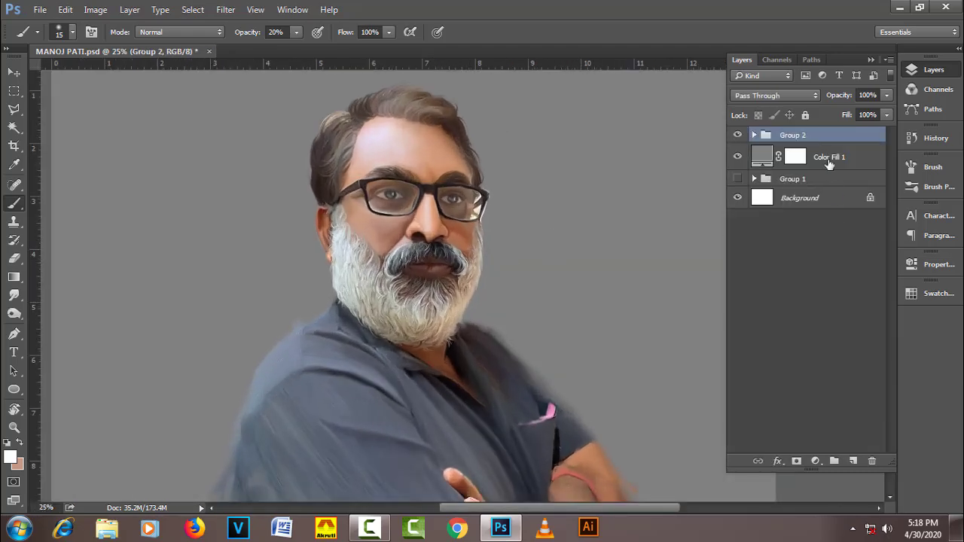
pyautogui.hotkey('ctrl', 'alt', 'e')
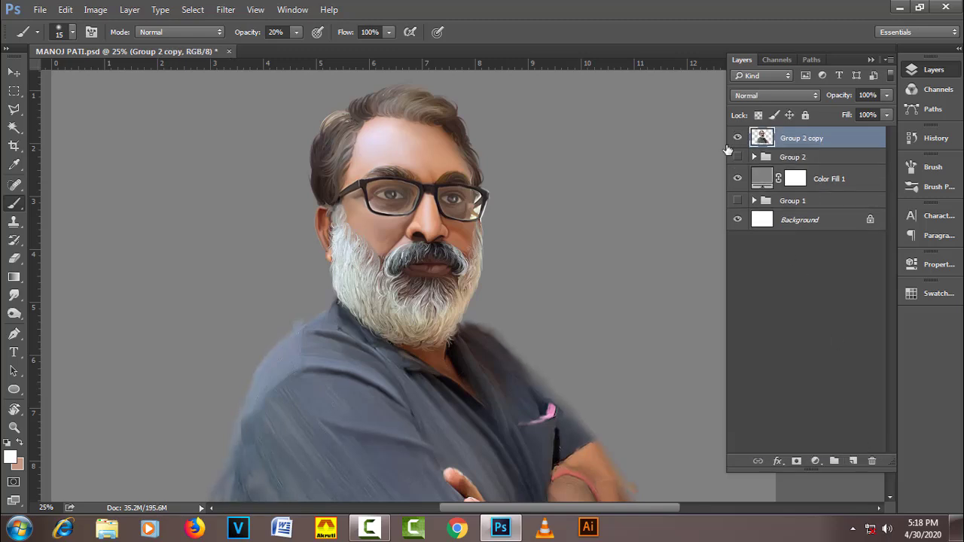
# Step: Move Color Fill 1 above Group 2 and add empty Layer 12 above it
pyautogui.click(831, 182)
pyautogui.hotkey('ctrl', ']')
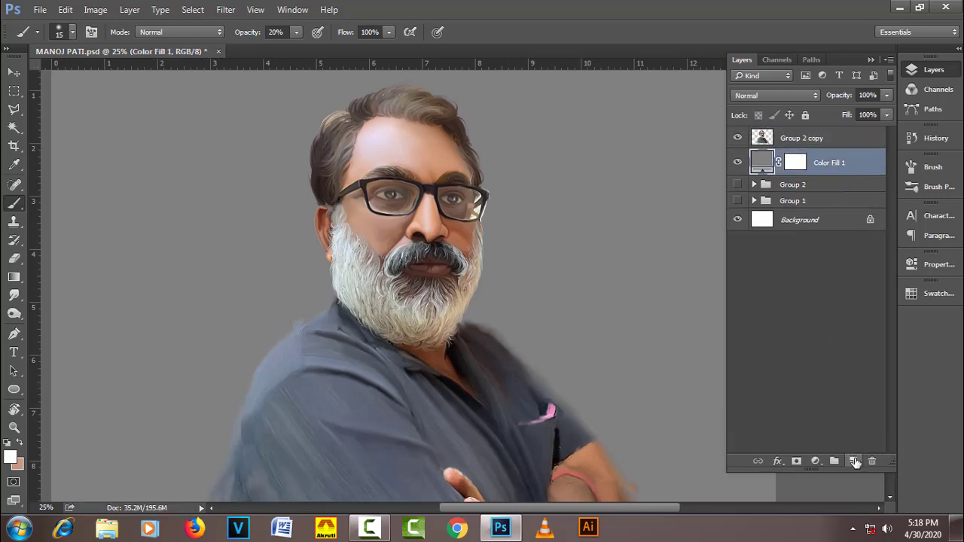
pyautogui.click(855, 461)
pyautogui.hotkey('ctrl', '-')
# Step: Choose the large 2500 px cloud brush with about 71% Angle Jitter
pyautogui.rightClick(275, 143)
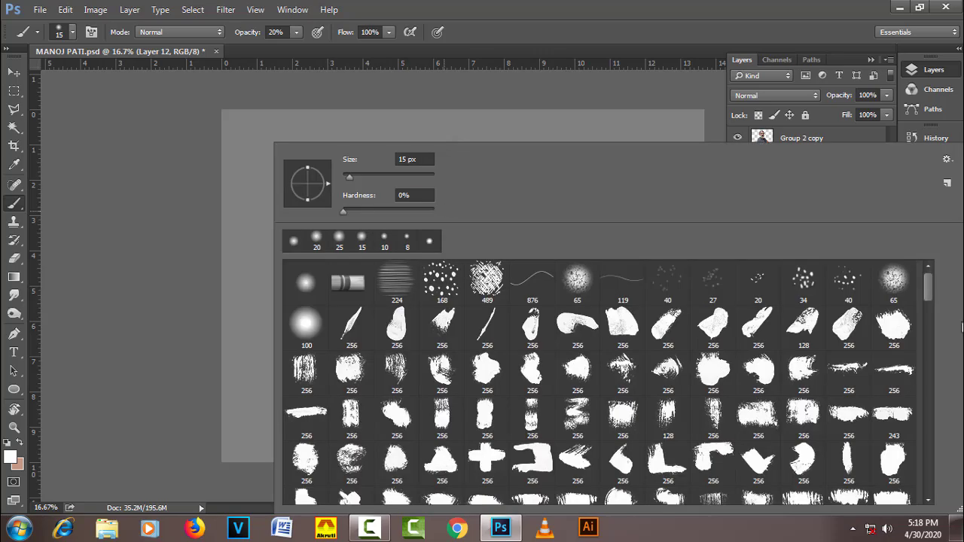
pyautogui.moveTo(934, 295)
pyautogui.mouseDown()
pyautogui.moveTo(930, 374)
pyautogui.moveTo(949, 473)
pyautogui.mouseUp()
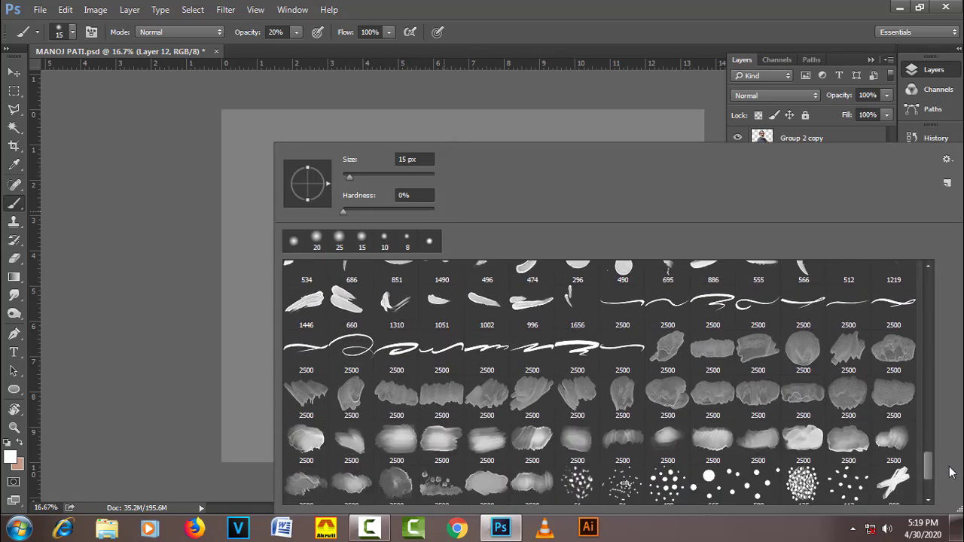
pyautogui.doubleClick(717, 448)
pyautogui.click(934, 166)
pyautogui.click(673, 210)
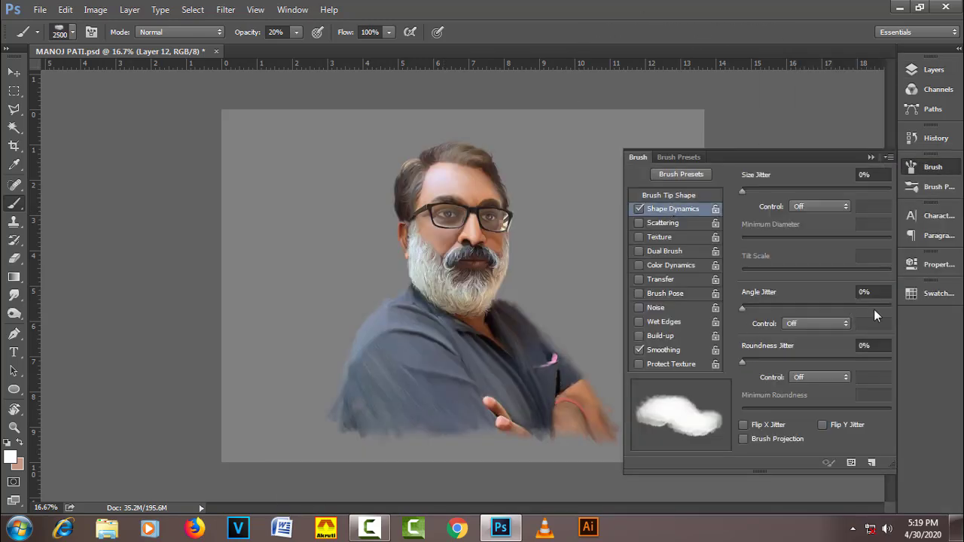
pyautogui.click(849, 307)
pyautogui.click(934, 166)
pyautogui.click(934, 293)
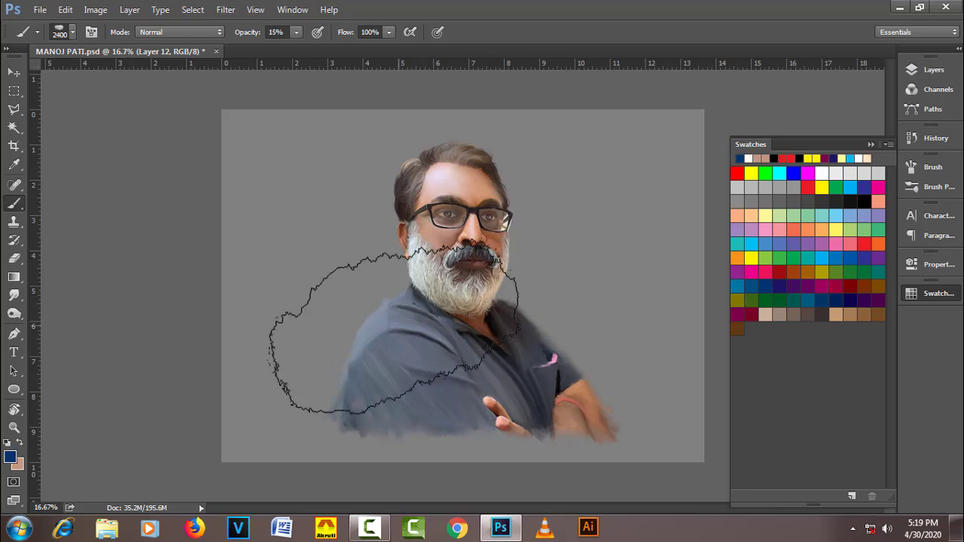
# Step: Shrink the cloud brush and paint bluish-grey clouds around the figure
pyautogui.press('[')
pyautogui.press('[')
pyautogui.press('[')
pyautogui.press('[')
pyautogui.press('[')
pyautogui.press('[')
pyautogui.moveTo(762, 147); pyautogui.dragTo(83, 105)
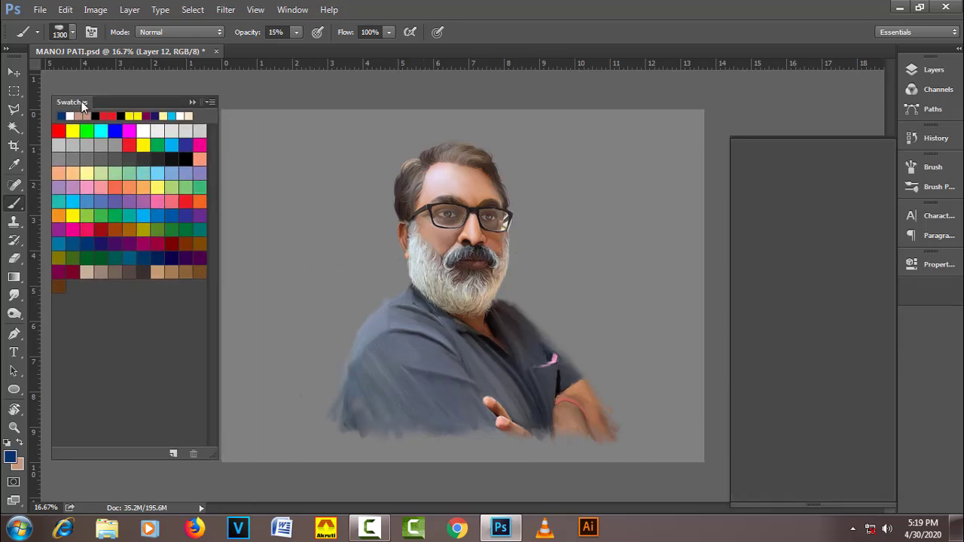
pyautogui.click(934, 69)
pyautogui.moveTo(357, 334)
pyautogui.mouseDown()
pyautogui.moveTo(323, 376)
pyautogui.moveTo(603, 344)
pyautogui.moveTo(355, 215)
pyautogui.moveTo(296, 379)
pyautogui.mouseUp()
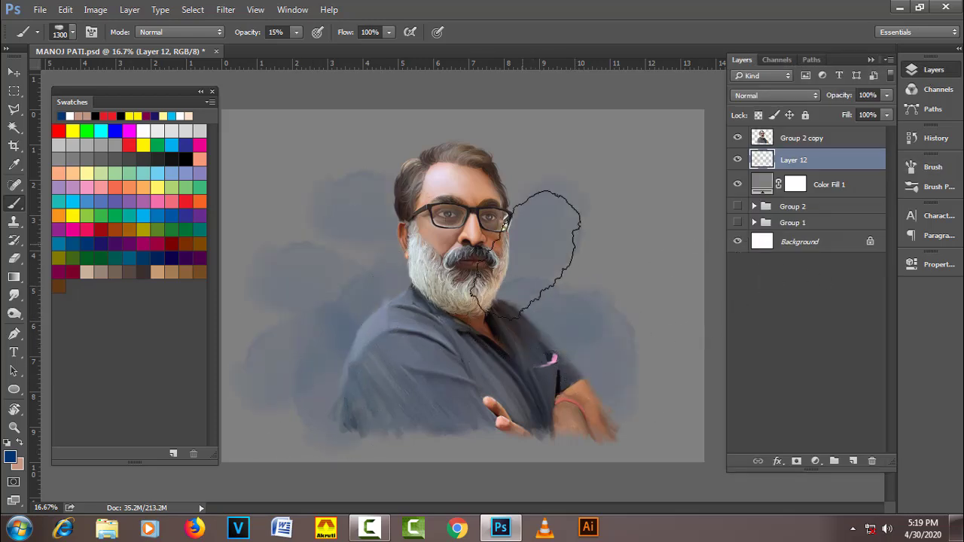
# Step: Paint a dark stroke right of the head, blue-teal left, and soft orange on both sides
pyautogui.click(169, 159)
pyautogui.moveTo(539, 226)
pyautogui.mouseDown()
pyautogui.moveTo(514, 236)
pyautogui.moveTo(558, 301)
pyautogui.moveTo(570, 248)
pyautogui.moveTo(554, 324)
pyautogui.mouseUp()
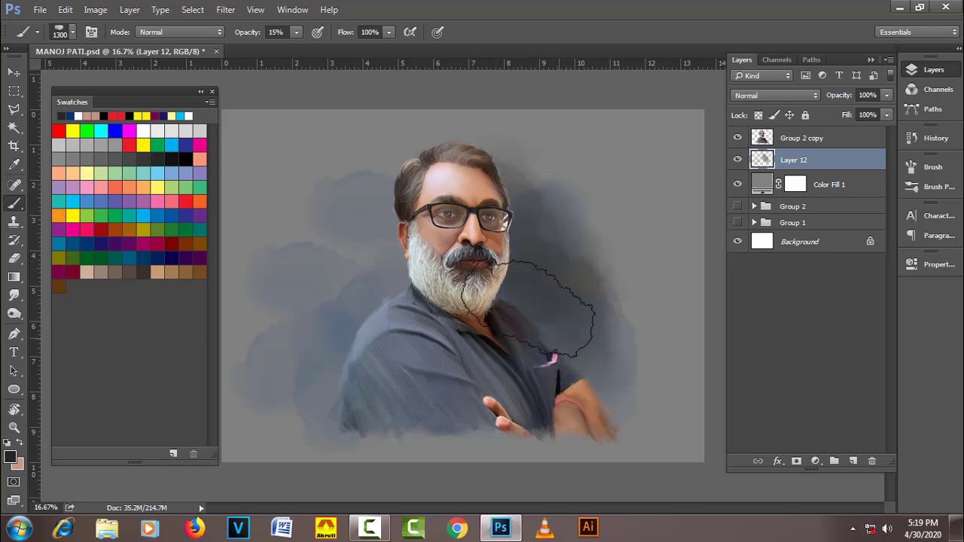
pyautogui.click(139, 253)
pyautogui.moveTo(376, 301)
pyautogui.mouseDown()
pyautogui.moveTo(312, 355)
pyautogui.moveTo(290, 269)
pyautogui.moveTo(550, 350)
pyautogui.mouseUp()
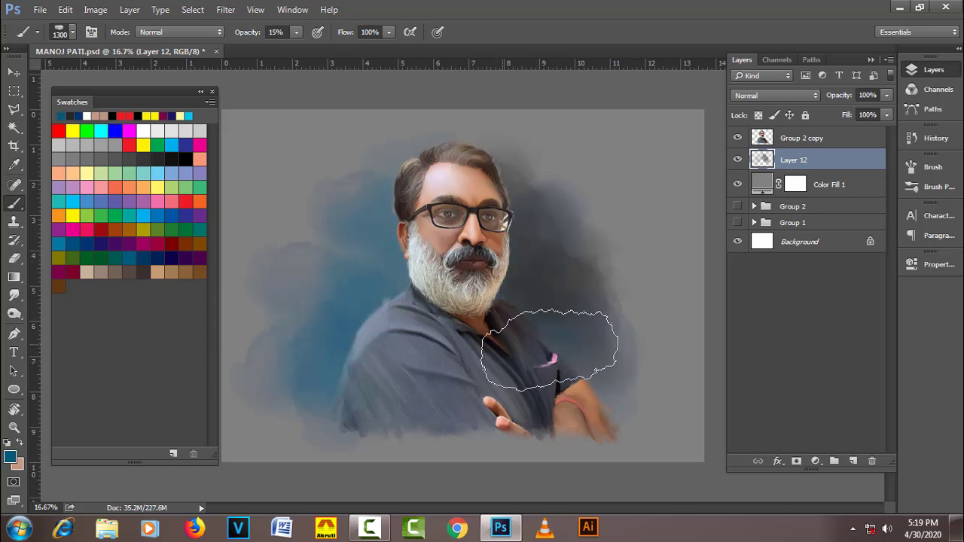
pyautogui.moveTo(343, 367); pyautogui.dragTo(280, 301)
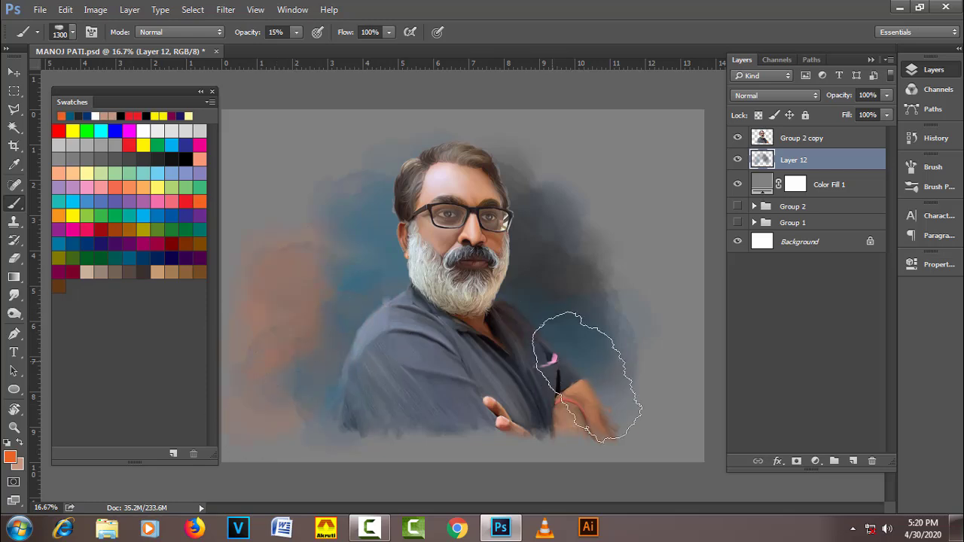
pyautogui.moveTo(676, 343); pyautogui.dragTo(254, 364)
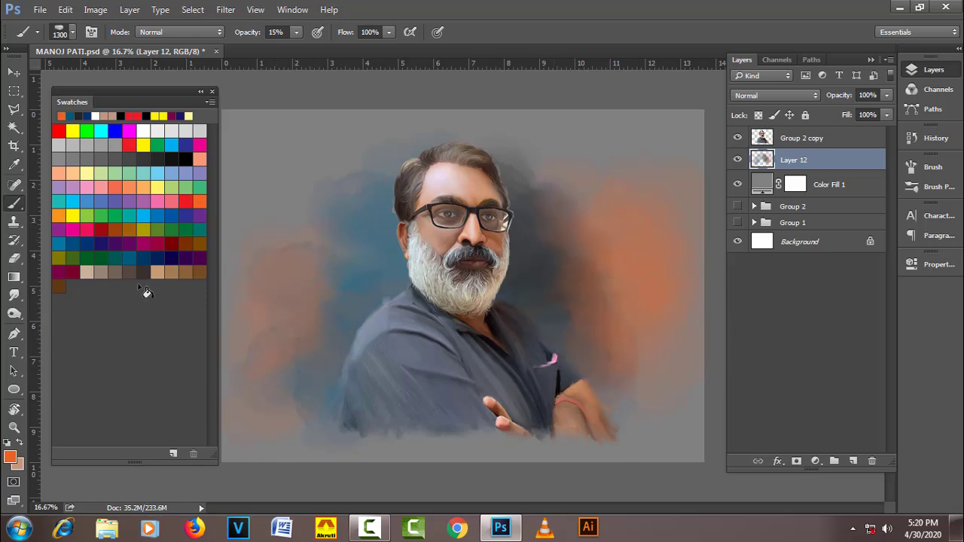
# Step: Add greenish-yellow on the right and soft paint across the top, lower corners and behind the arm
pyautogui.click(160, 183)
pyautogui.moveTo(584, 260); pyautogui.dragTo(577, 369)
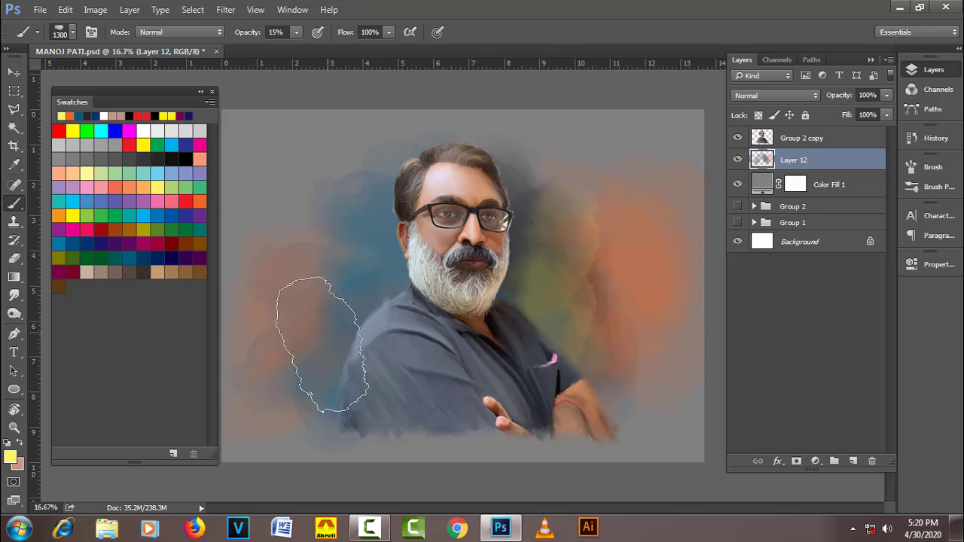
pyautogui.moveTo(286, 395)
pyautogui.mouseDown()
pyautogui.moveTo(291, 237)
pyautogui.moveTo(430, 128)
pyautogui.moveTo(517, 161)
pyautogui.mouseUp()
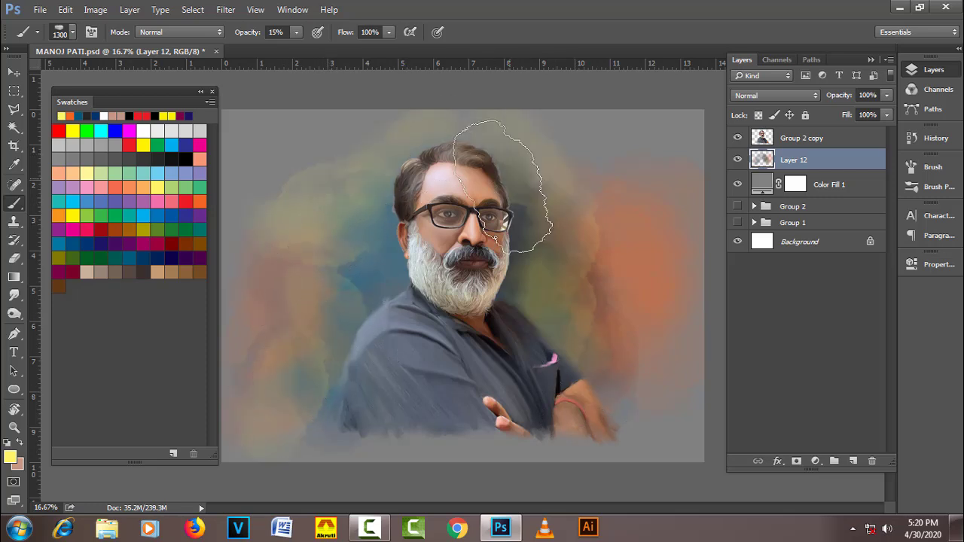
pyautogui.moveTo(595, 408)
pyautogui.mouseDown()
pyautogui.moveTo(678, 331)
pyautogui.moveTo(628, 262)
pyautogui.moveTo(592, 140)
pyautogui.mouseUp()
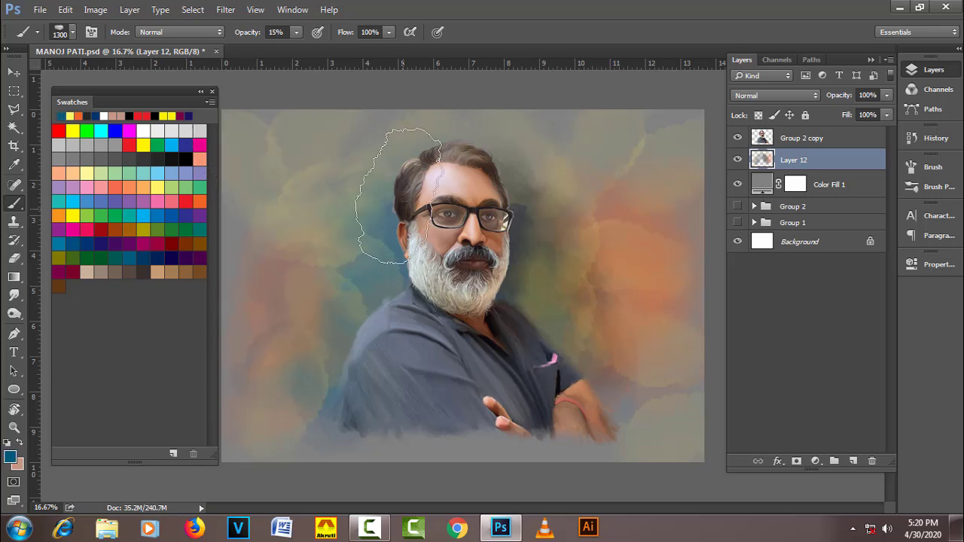
pyautogui.moveTo(400, 196)
pyautogui.mouseDown()
pyautogui.moveTo(360, 299)
pyautogui.moveTo(310, 317)
pyautogui.mouseUp()
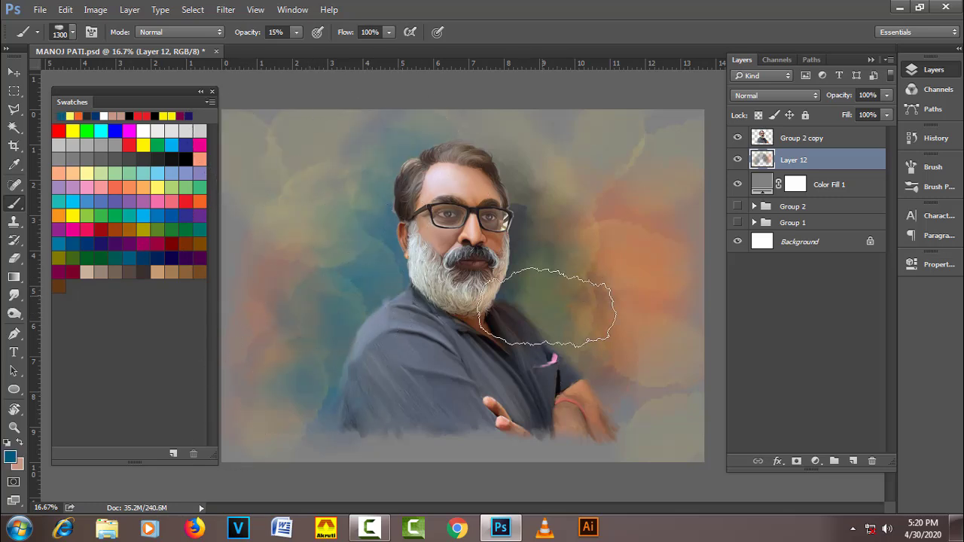
pyautogui.moveTo(517, 108)
pyautogui.mouseDown()
pyautogui.moveTo(646, 354)
pyautogui.moveTo(345, 420)
pyautogui.moveTo(616, 425)
pyautogui.mouseUp()
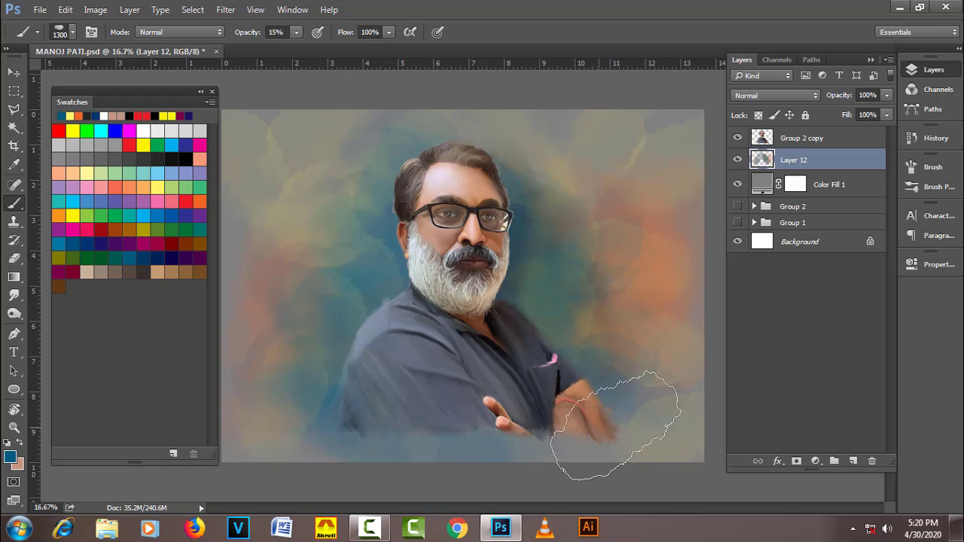
# Step: Darken around the head and lower-left, then add light blue left of the face
pyautogui.click(185, 159)
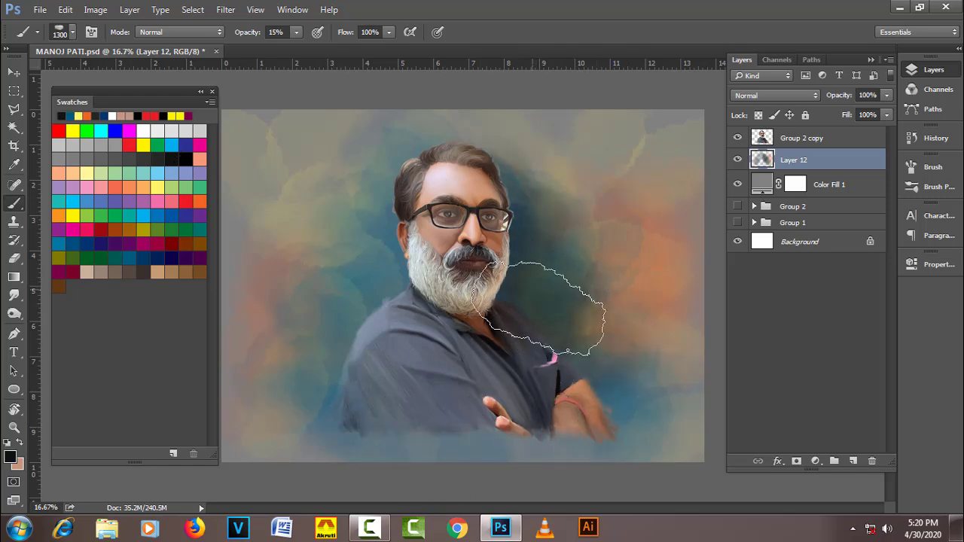
pyautogui.moveTo(537, 309)
pyautogui.mouseDown()
pyautogui.moveTo(538, 105)
pyautogui.moveTo(614, 316)
pyautogui.moveTo(663, 339)
pyautogui.mouseUp()
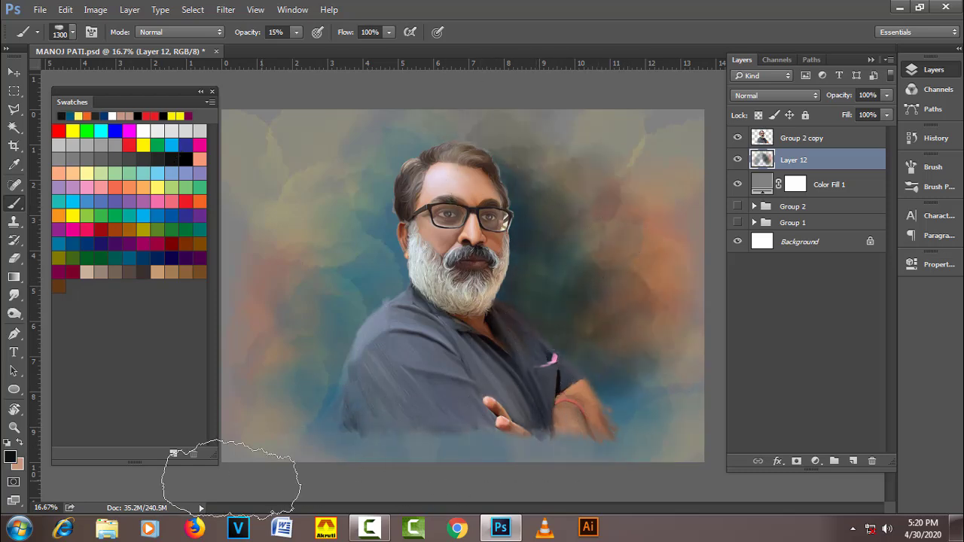
pyautogui.click(143, 155)
pyautogui.moveTo(334, 355)
pyautogui.mouseDown()
pyautogui.moveTo(323, 399)
pyautogui.moveTo(447, 436)
pyautogui.mouseUp()
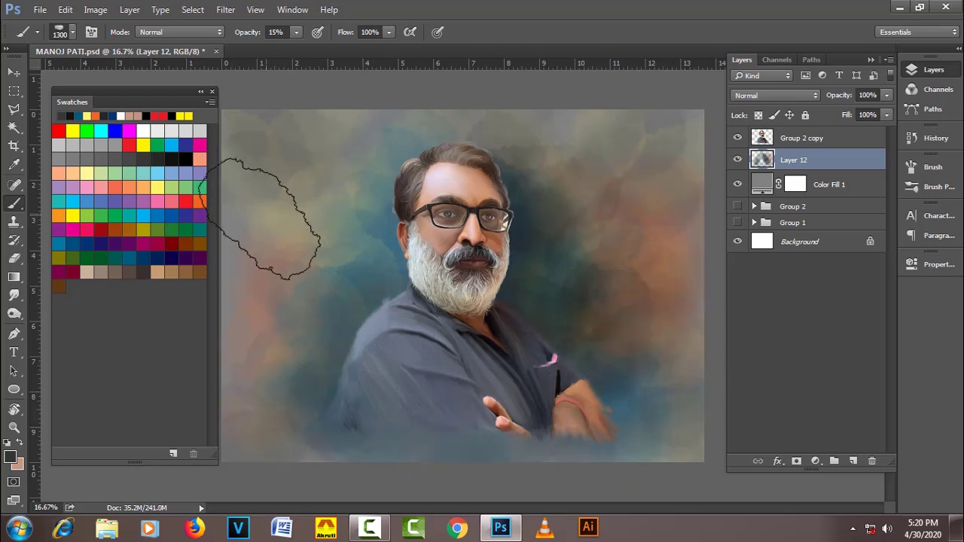
pyautogui.click(143, 186)
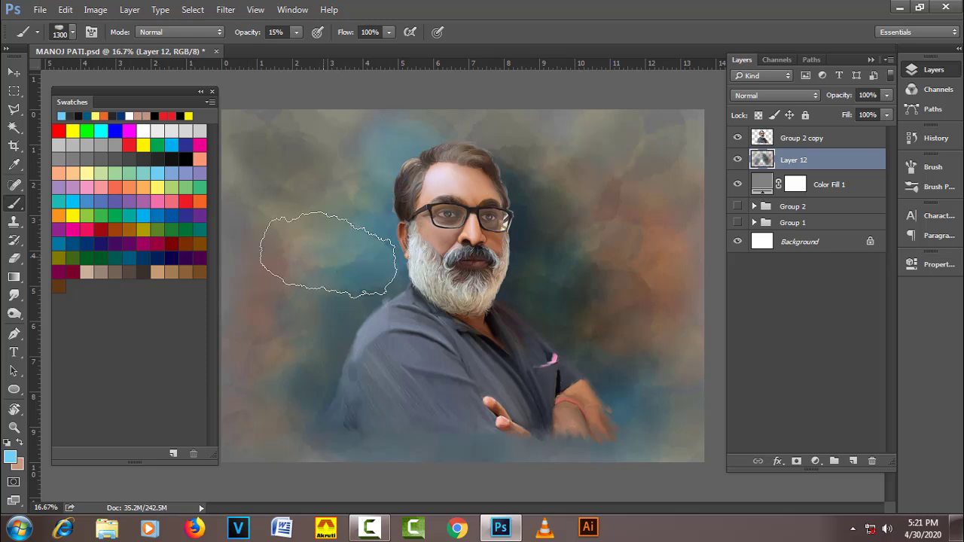
pyautogui.moveTo(328, 255)
pyautogui.mouseDown()
pyautogui.moveTo(398, 333)
pyautogui.moveTo(430, 258)
pyautogui.moveTo(308, 370)
pyautogui.moveTo(418, 277)
pyautogui.mouseUp()
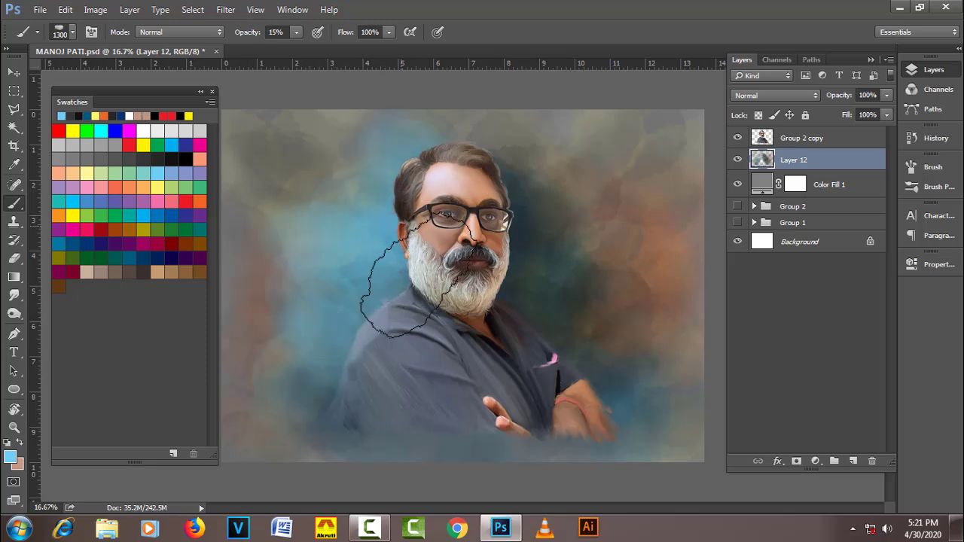
# Step: Brush pale yellow-green low, blue-teal left of the head, and dark grey along the bottom
pyautogui.click(158, 187)
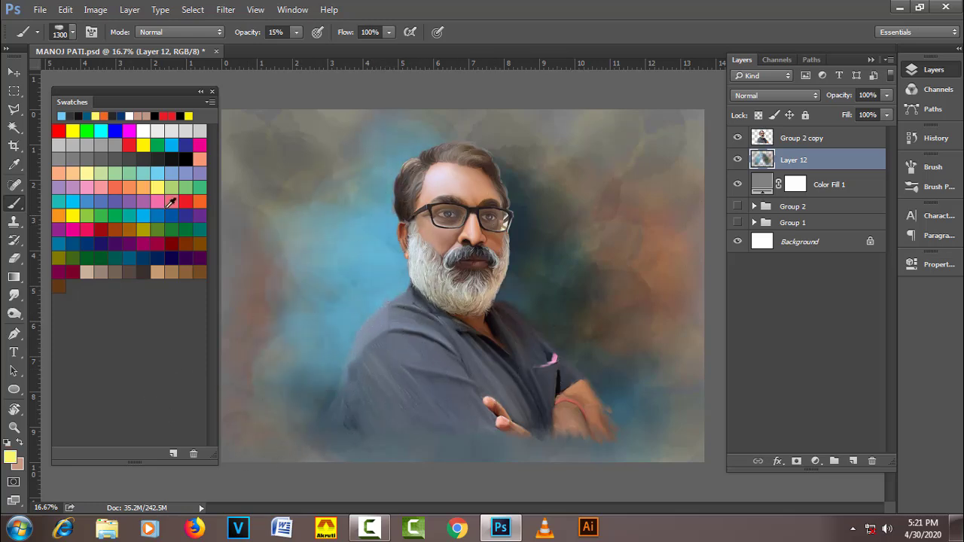
pyautogui.moveTo(309, 362); pyautogui.dragTo(595, 377)
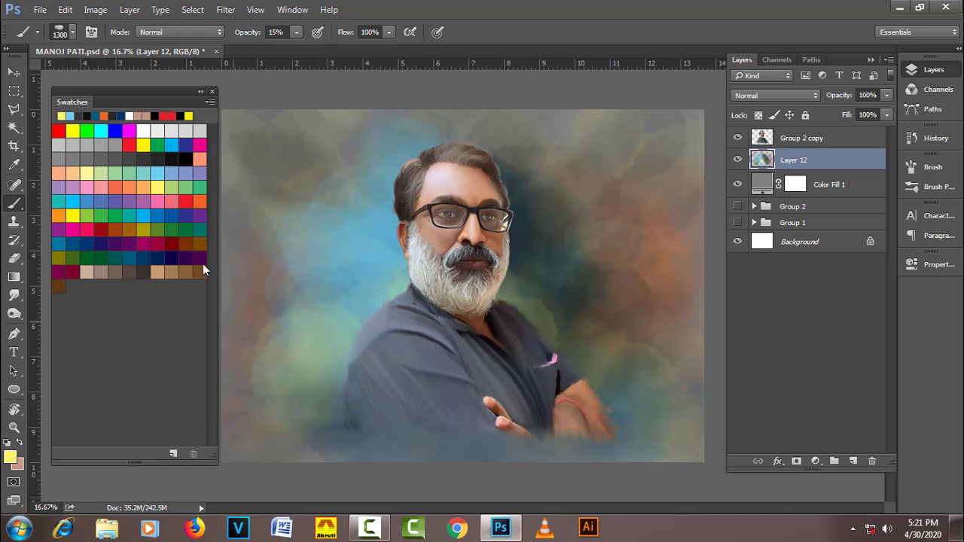
pyautogui.moveTo(377, 332)
pyautogui.mouseDown()
pyautogui.moveTo(318, 376)
pyautogui.moveTo(301, 355)
pyautogui.moveTo(323, 376)
pyautogui.moveTo(296, 243)
pyautogui.moveTo(322, 324)
pyautogui.moveTo(334, 259)
pyautogui.moveTo(538, 290)
pyautogui.mouseUp()
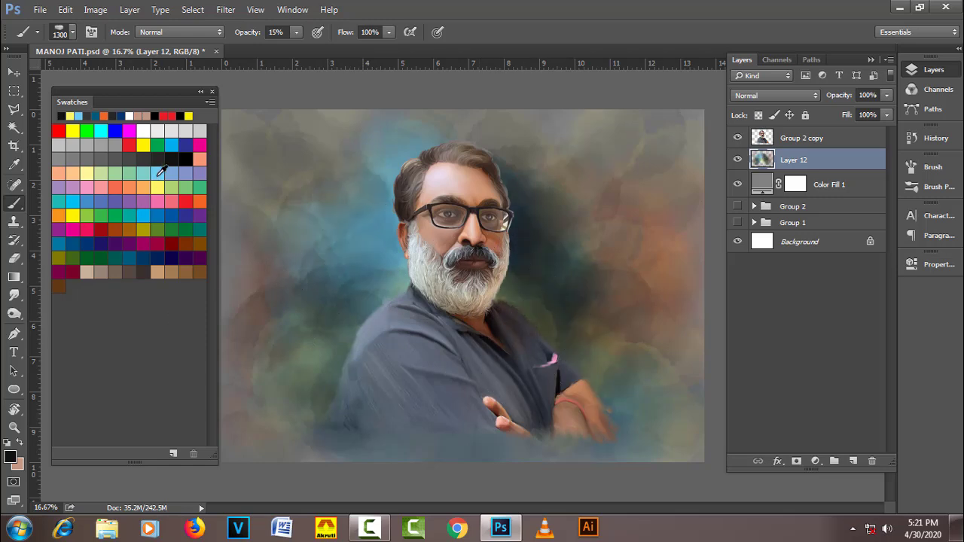
pyautogui.moveTo(407, 302); pyautogui.dragTo(323, 313)
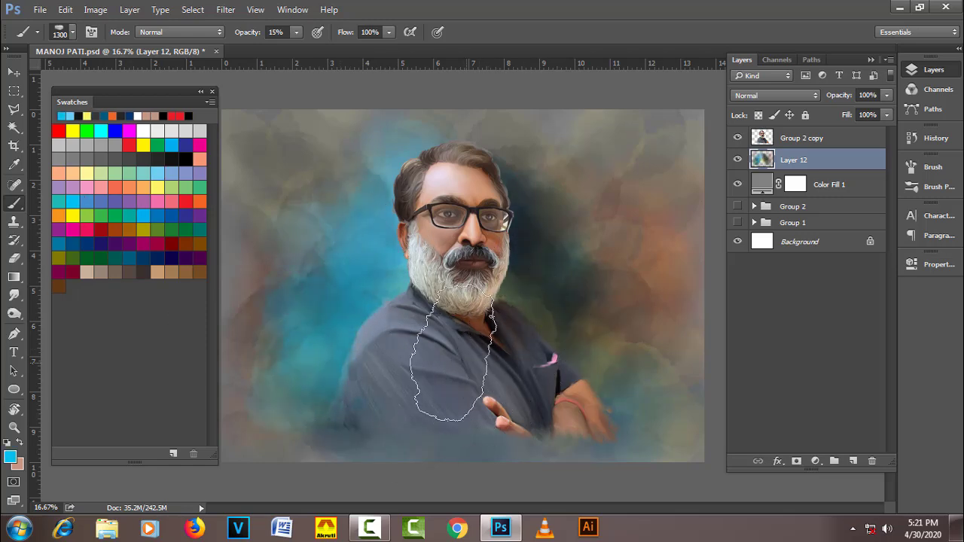
pyautogui.click(88, 170)
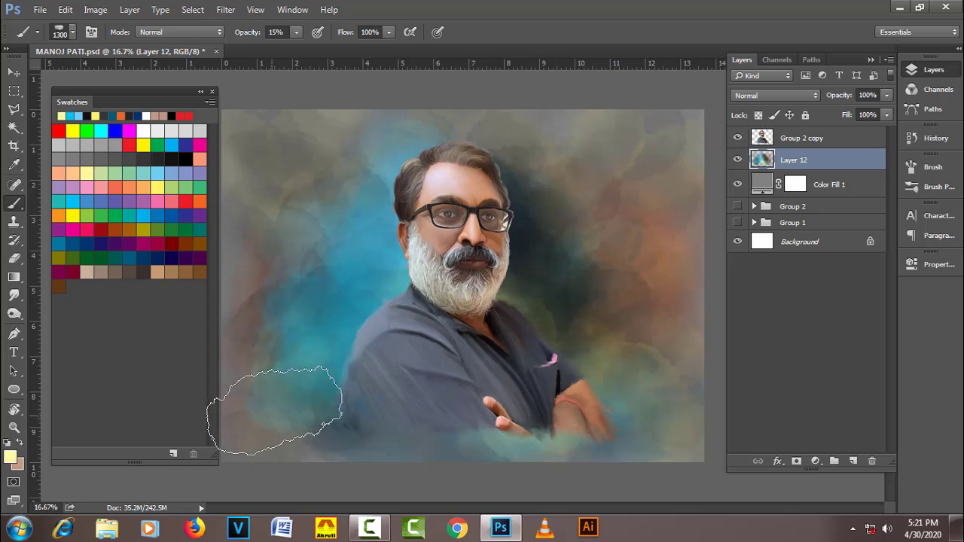
pyautogui.keyDown('alt'); pyautogui.click(507, 351); pyautogui.keyUp('alt')
pyautogui.moveTo(398, 442); pyautogui.dragTo(485, 420)
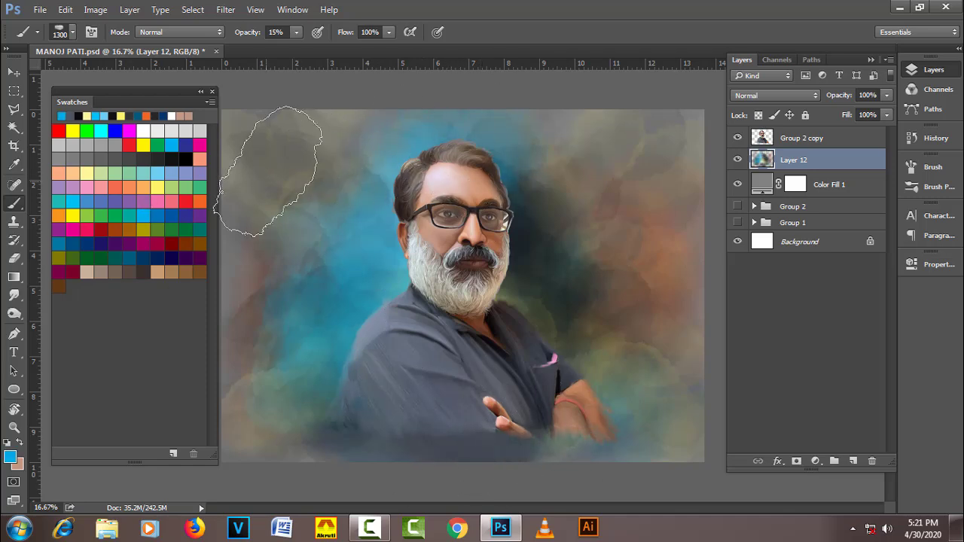
# Step: Warm both sides of the background with pale yellow and darken behind the head with black
pyautogui.click(154, 187)
pyautogui.moveTo(275, 164); pyautogui.dragTo(256, 409)
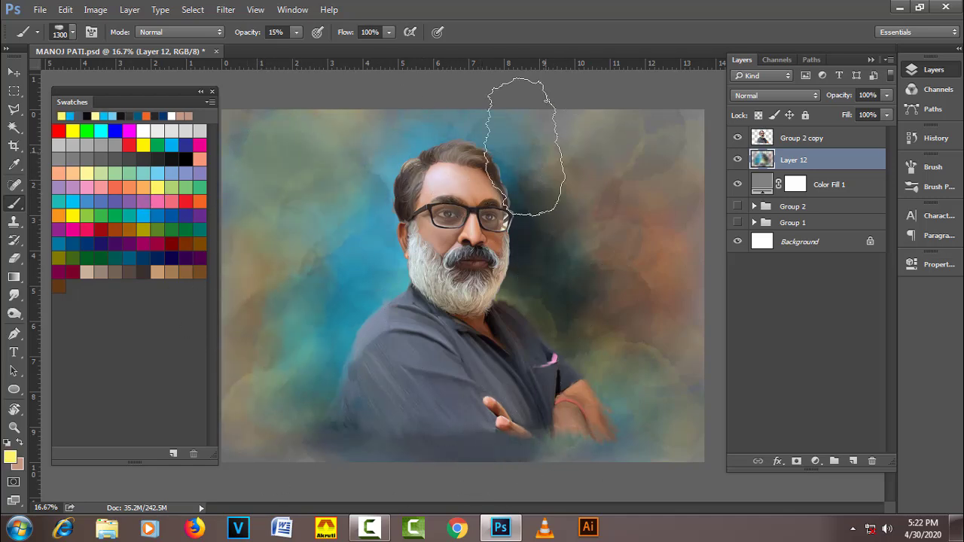
pyautogui.moveTo(441, 98)
pyautogui.mouseDown()
pyautogui.moveTo(620, 284)
pyautogui.moveTo(248, 323)
pyautogui.mouseUp()
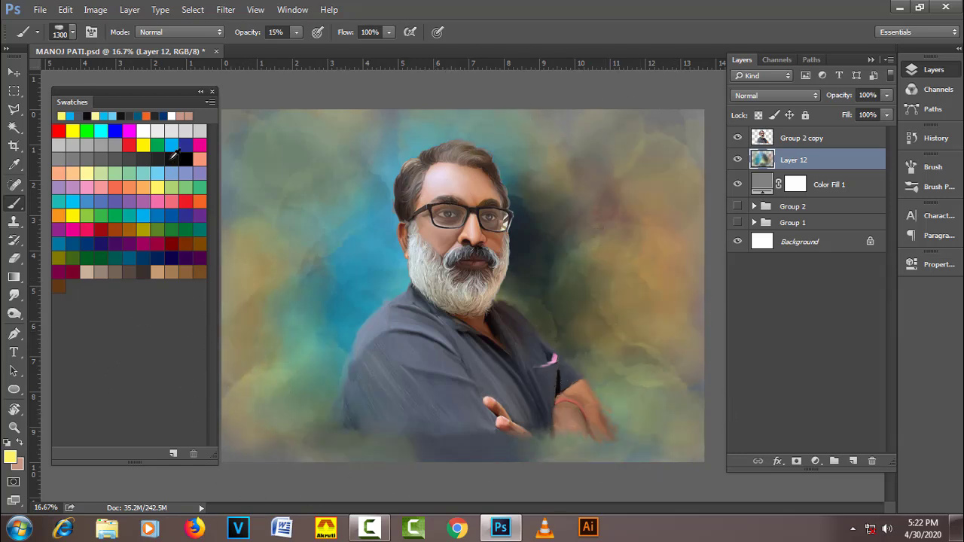
pyautogui.click(173, 156)
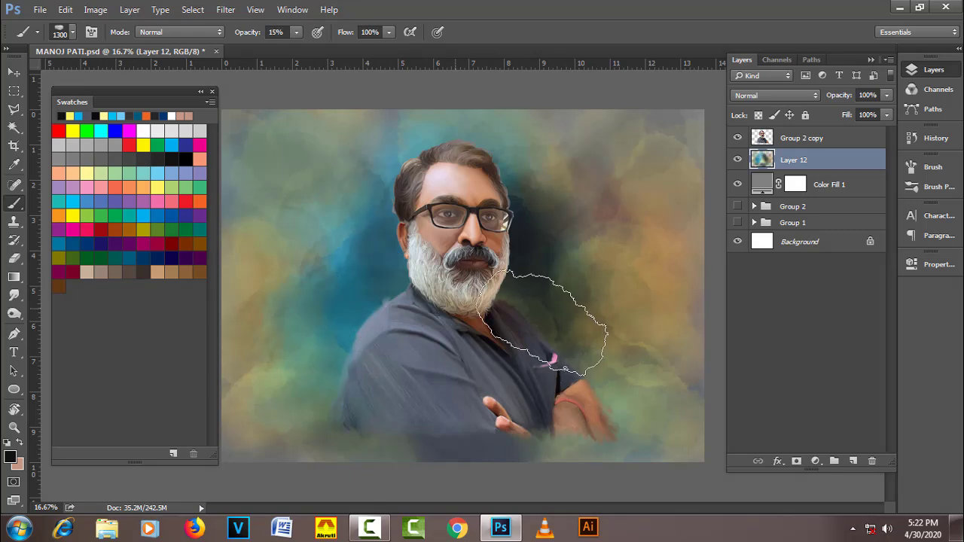
pyautogui.moveTo(542, 324); pyautogui.dragTo(363, 276)
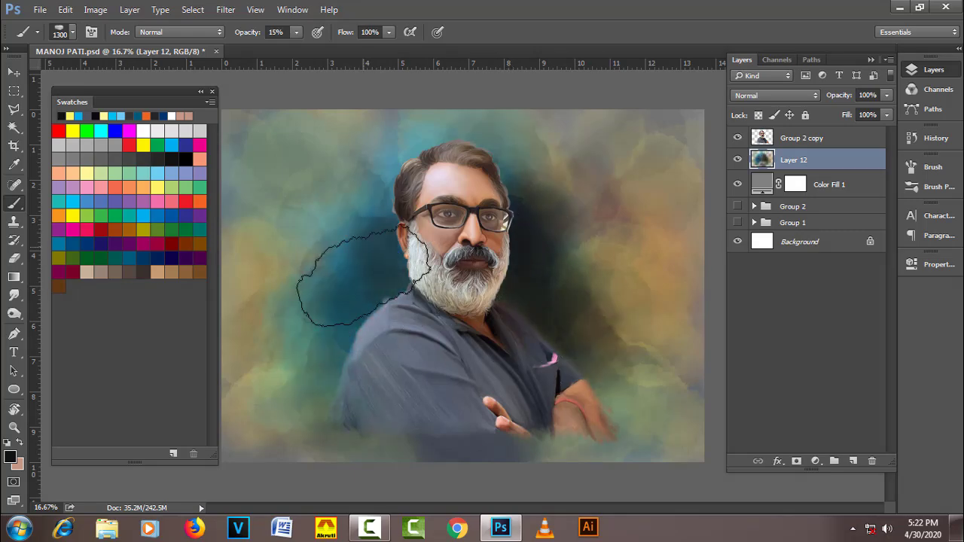
# Step: Try a Gaussian Blur with Radius 4.4 on the background, then close it
pyautogui.click(226, 9)
pyautogui.click(433, 239)
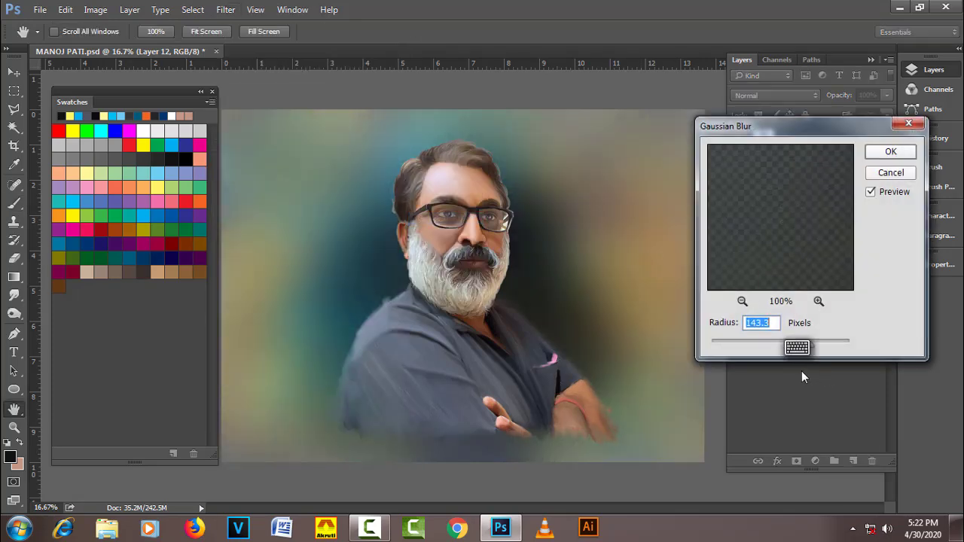
pyautogui.click(744, 343)
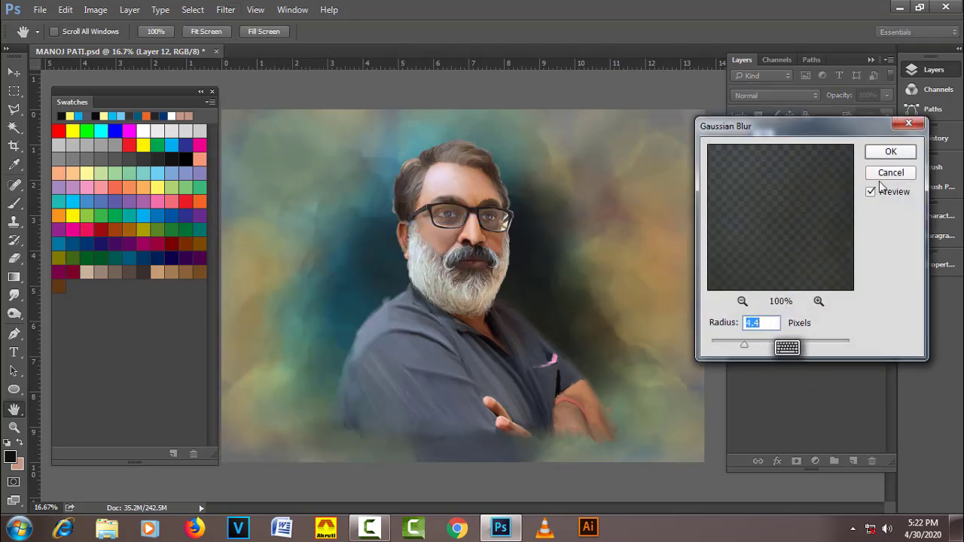
pyautogui.click(890, 151)
# Step: Switch to the Smudge tool with a 256 px textured brush tip
pyautogui.rightClick(339, 276)
pyautogui.press('Escape')
pyautogui.press('Escape')
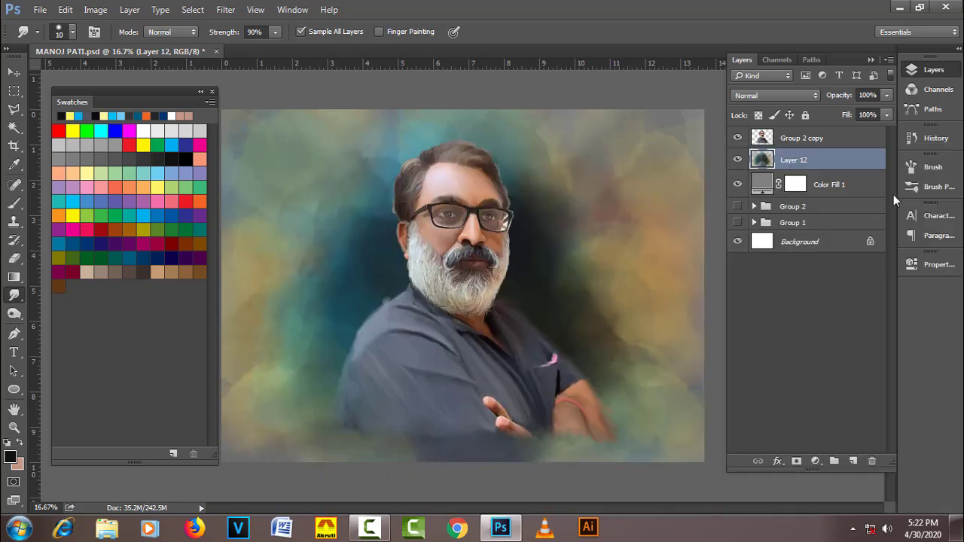
pyautogui.click(927, 167)
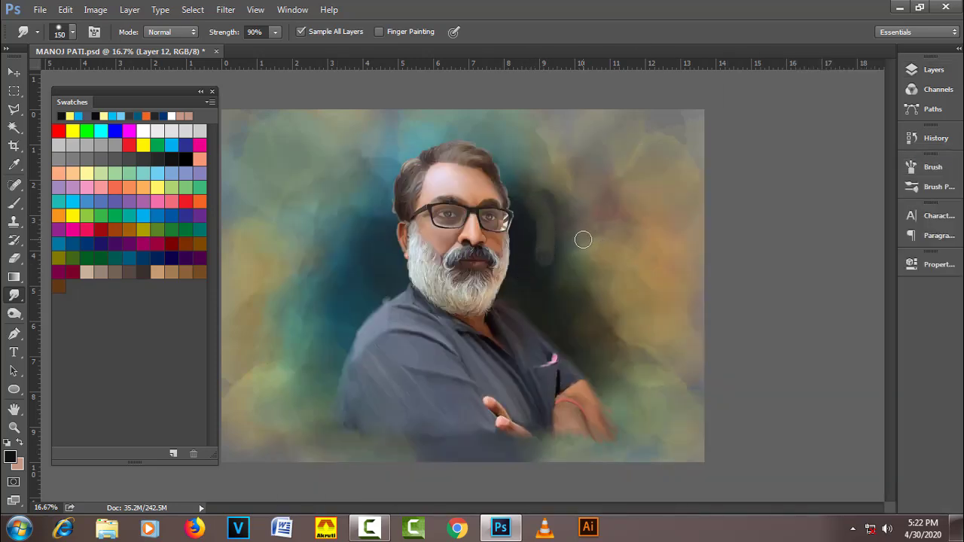
pyautogui.rightClick(563, 205)
pyautogui.doubleClick(894, 325)
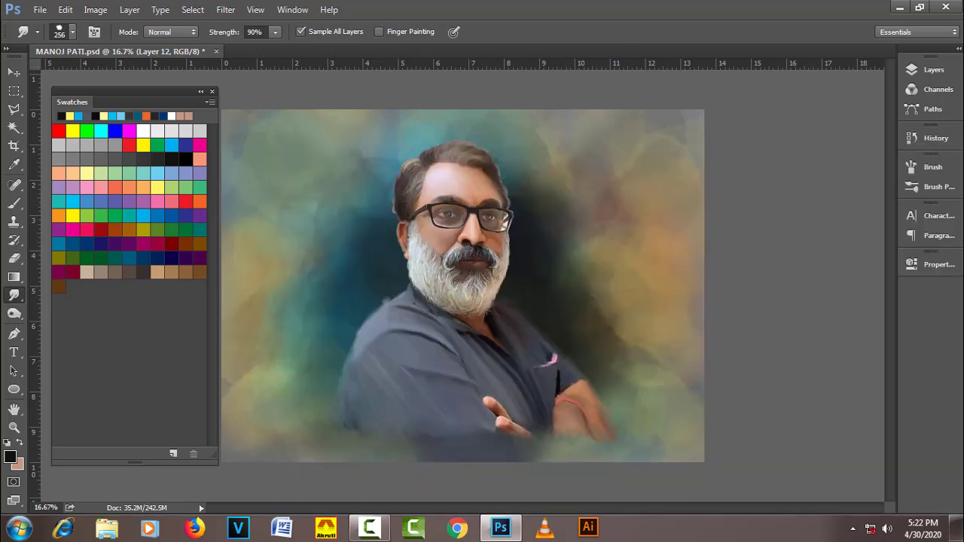
pyautogui.click(942, 167)
pyautogui.click(943, 168)
# Step: Change the smudge brush to the scattered-dots brush tip
pyautogui.rightClick(323, 255)
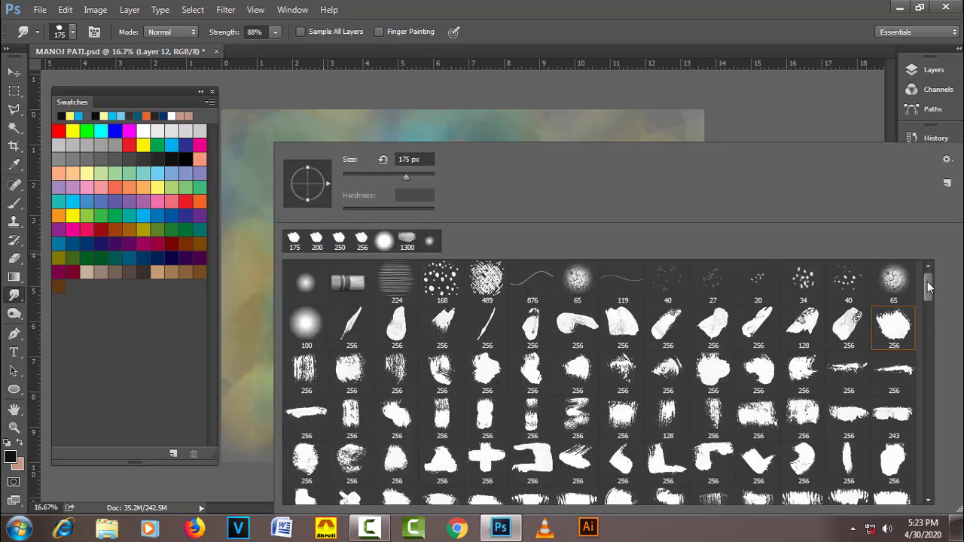
pyautogui.doubleClick(803, 281)
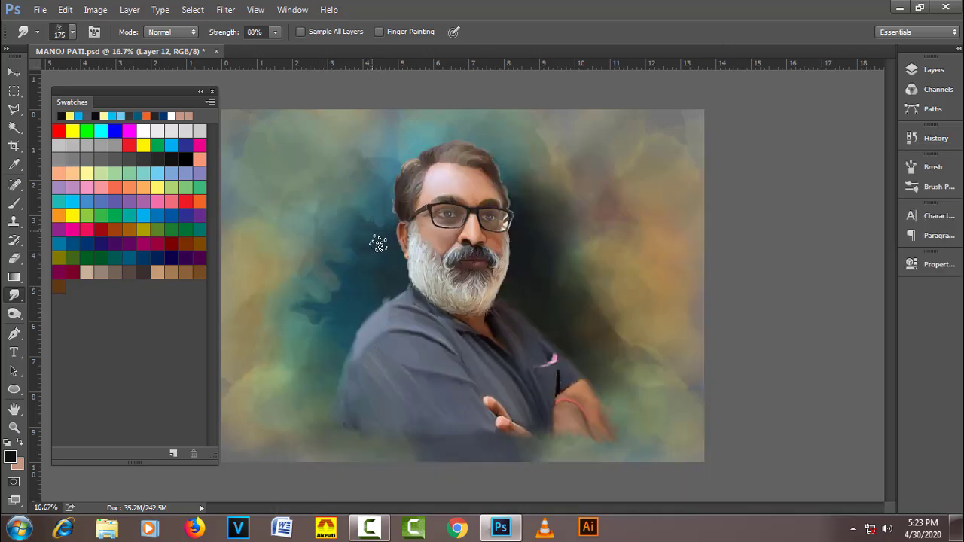
pyautogui.click(934, 167)
pyautogui.click(558, 223)
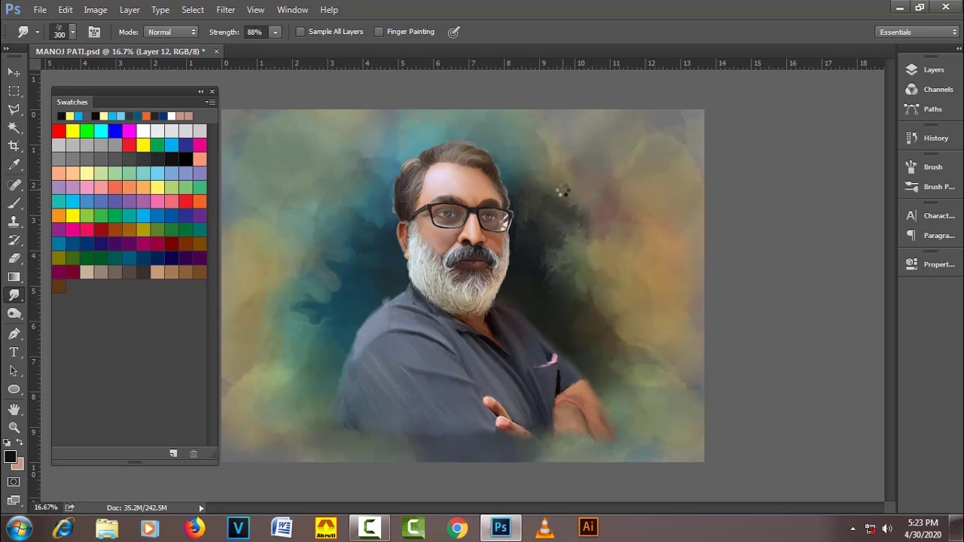
# Step: Raise the smudge brush spacing so dabs scatter, and size it to 700
pyautogui.click(928, 165)
pyautogui.click(668, 196)
pyautogui.moveTo(753, 402); pyautogui.dragTo(806, 402)
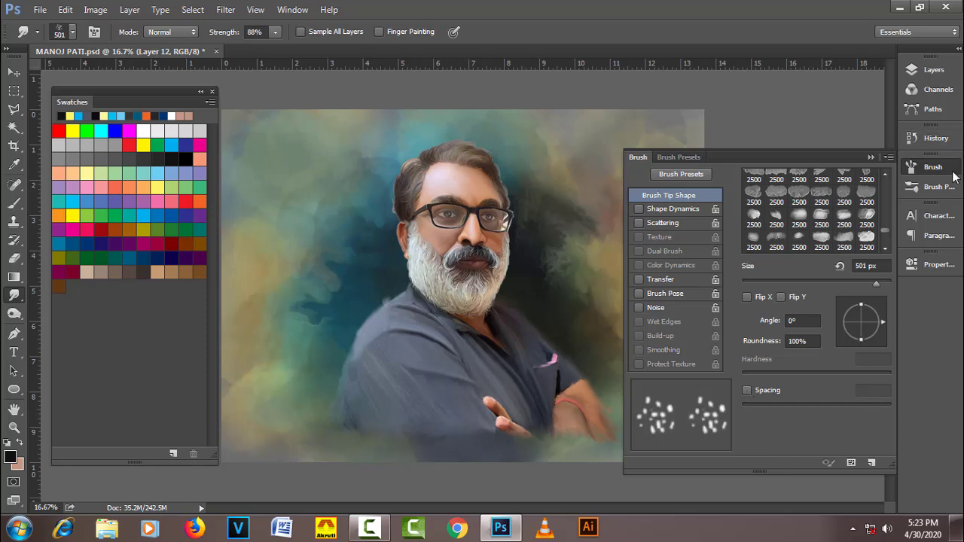
pyautogui.click(928, 166)
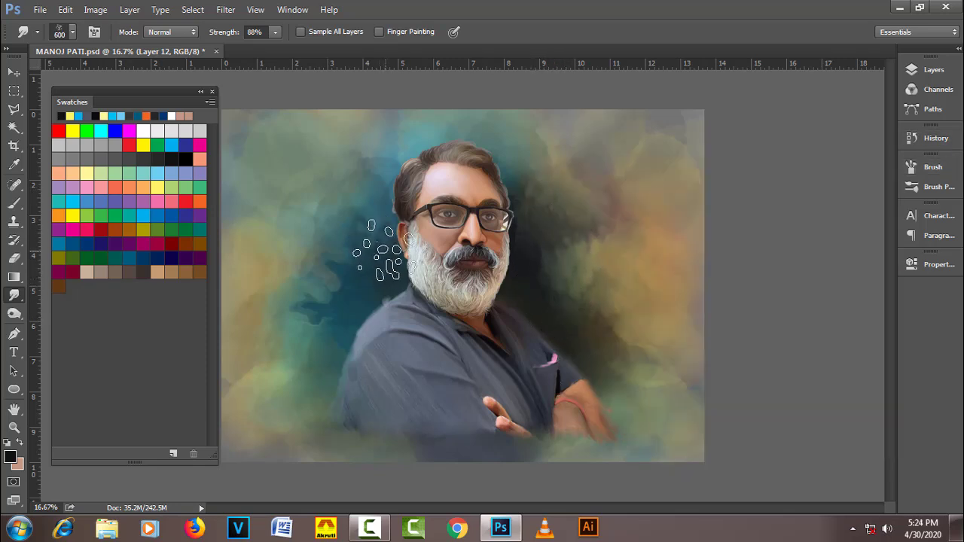
pyautogui.press(']')
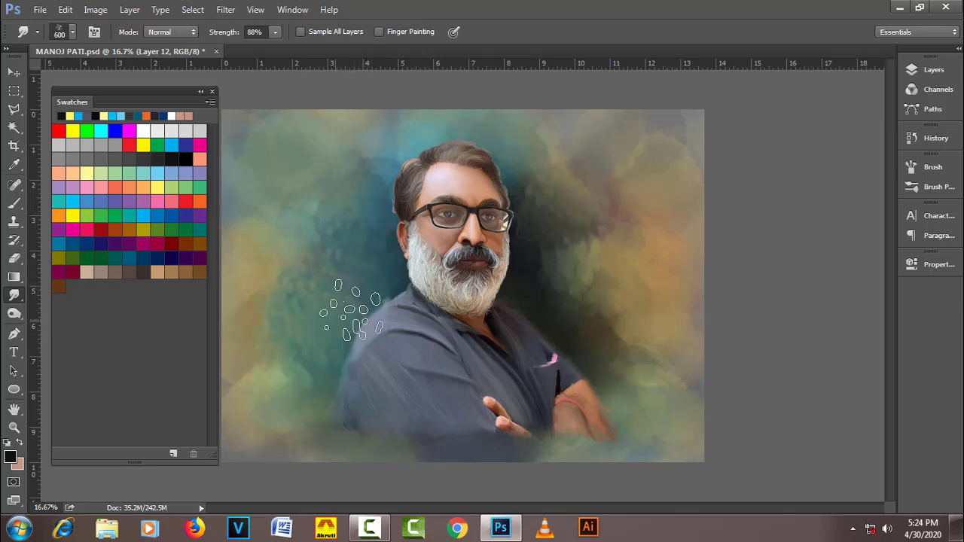
pyautogui.press('[')
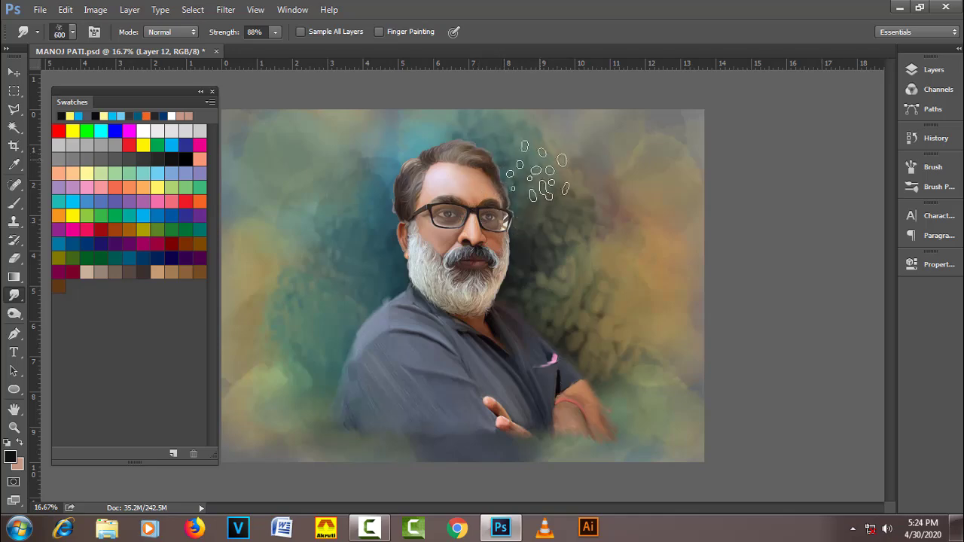
pyautogui.press(']')
# Step: Switch to a different brush tip preset, adjust its spacing, and shrink it
pyautogui.rightClick(582, 226)
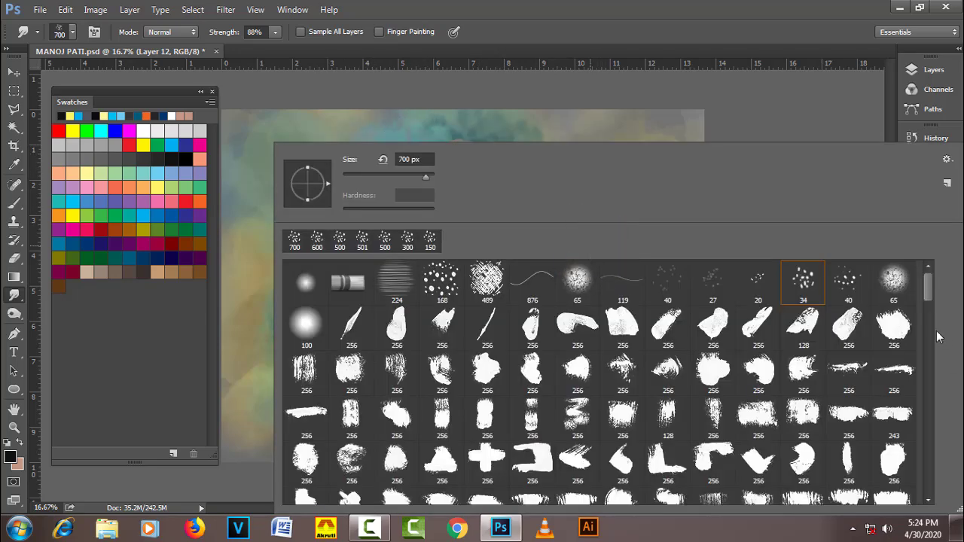
pyautogui.click(930, 479)
pyautogui.click(926, 166)
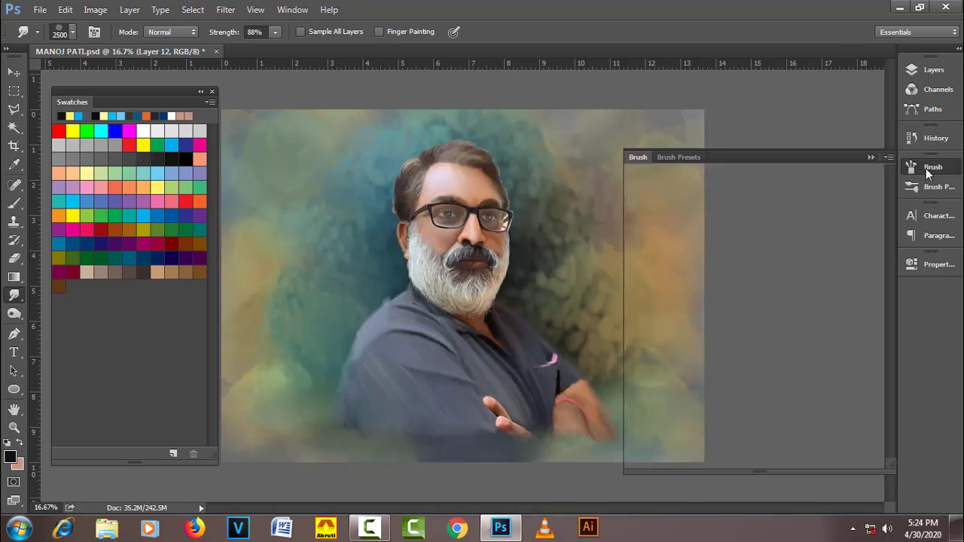
pyautogui.click(755, 390)
pyautogui.click(926, 166)
pyautogui.press('[')
pyautogui.press('[')
pyautogui.press('[')
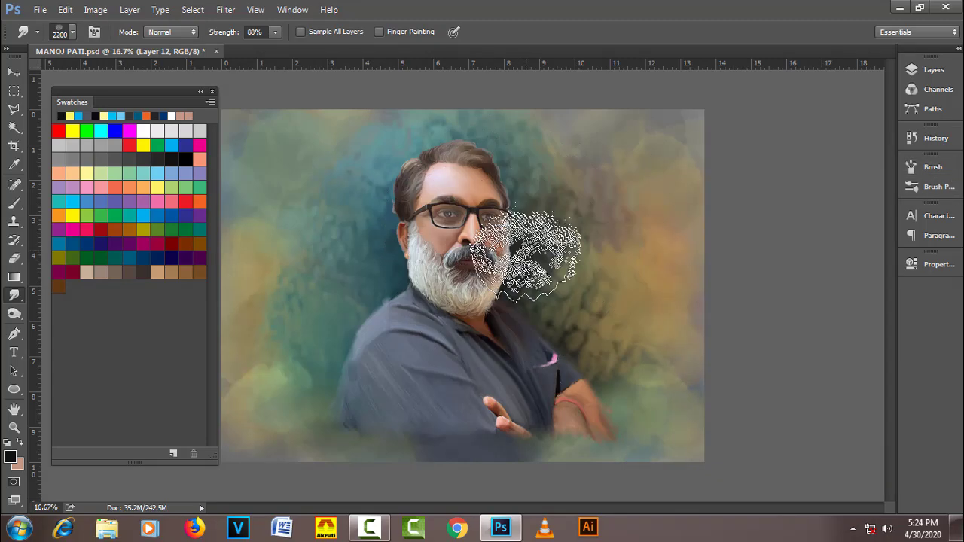
pyautogui.press('[')
pyautogui.press('[')
pyautogui.press('[')
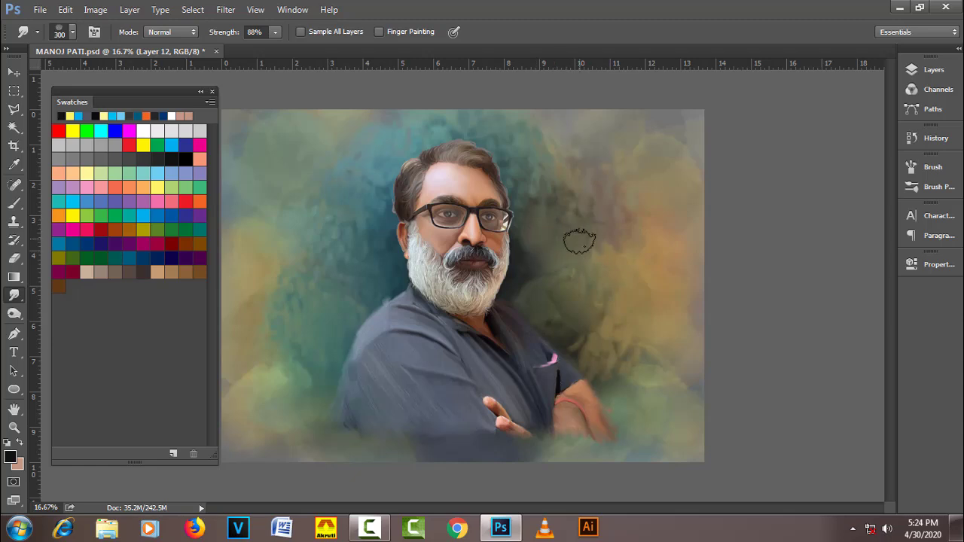
# Step: Smear the background right of the face and the yellow tones on the left
pyautogui.moveTo(610, 351); pyautogui.dragTo(652, 354)
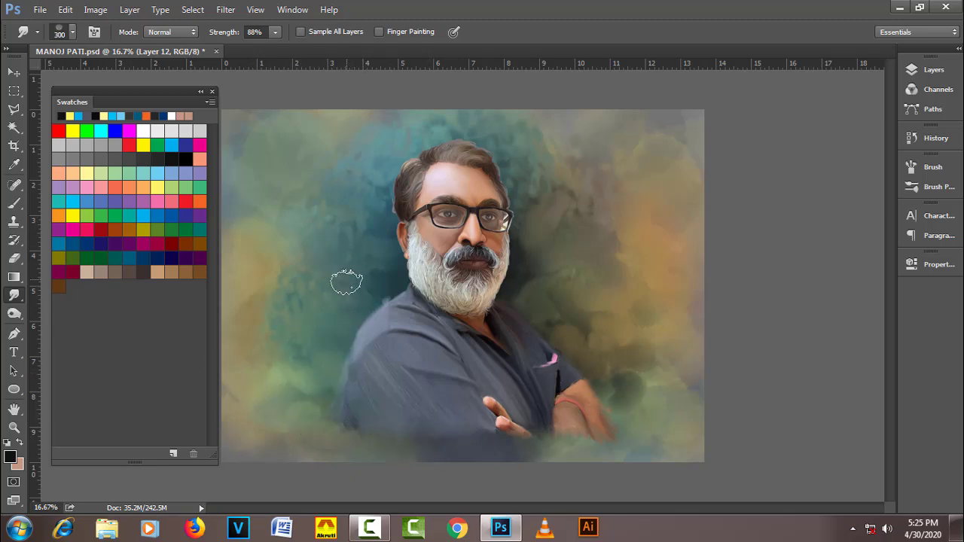
pyautogui.moveTo(253, 272); pyautogui.dragTo(323, 274)
pyautogui.press('[')
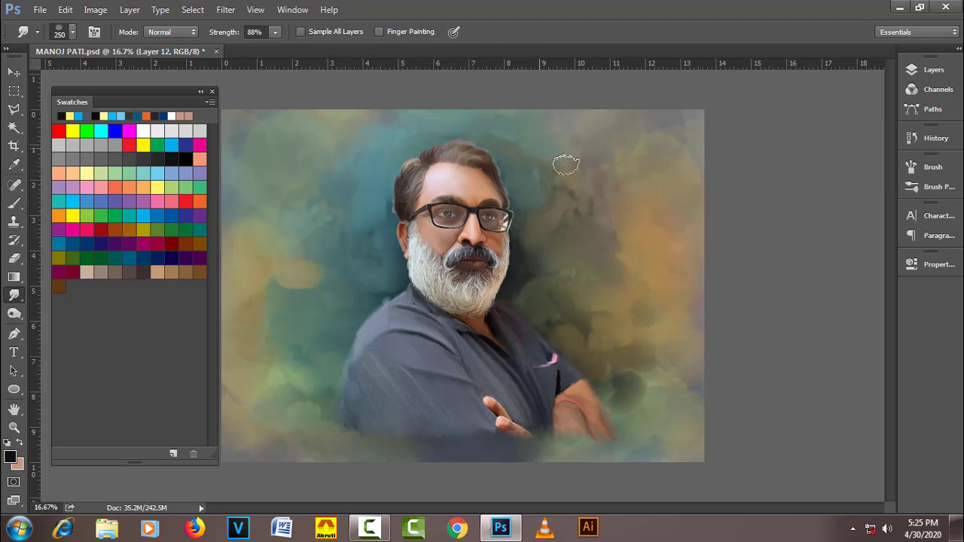
pyautogui.press('[')
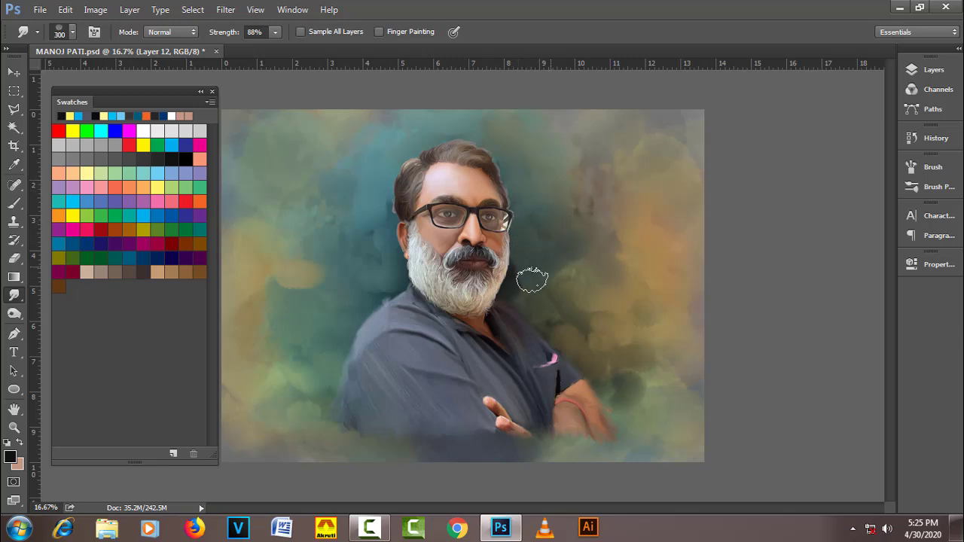
pyautogui.press(']')
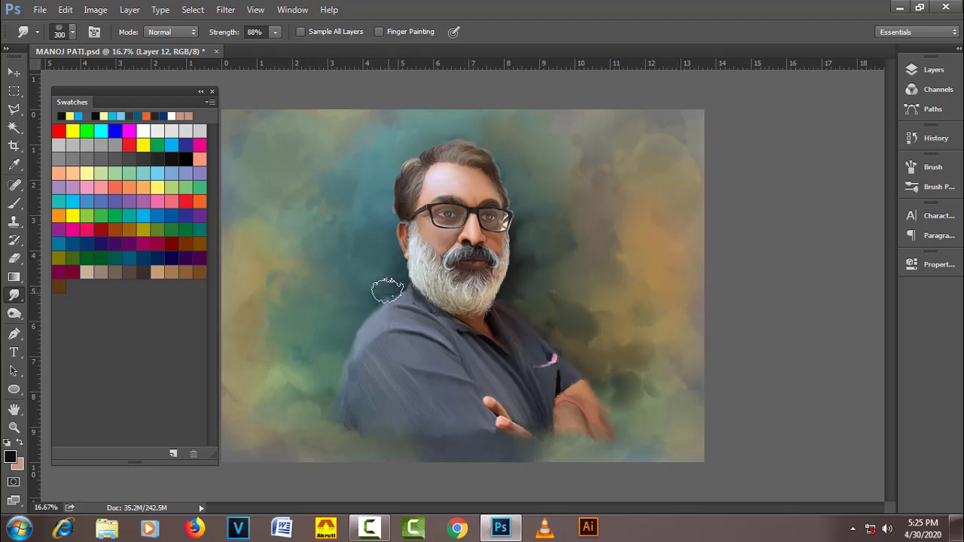
pyautogui.click(934, 71)
# Step: Add Layer 13 above Group 2 copy and undo the last smudge stroke
pyautogui.click(814, 136)
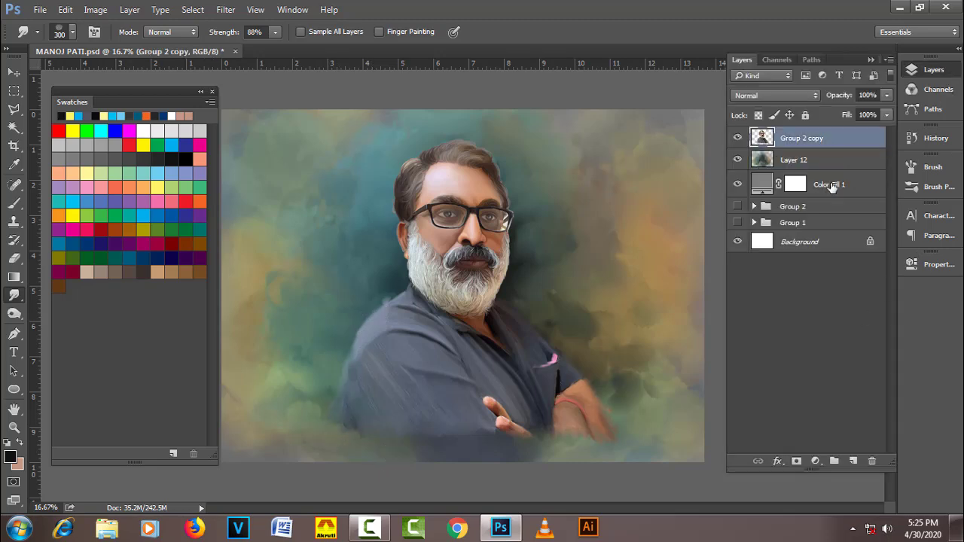
pyautogui.click(853, 461)
pyautogui.click(934, 72)
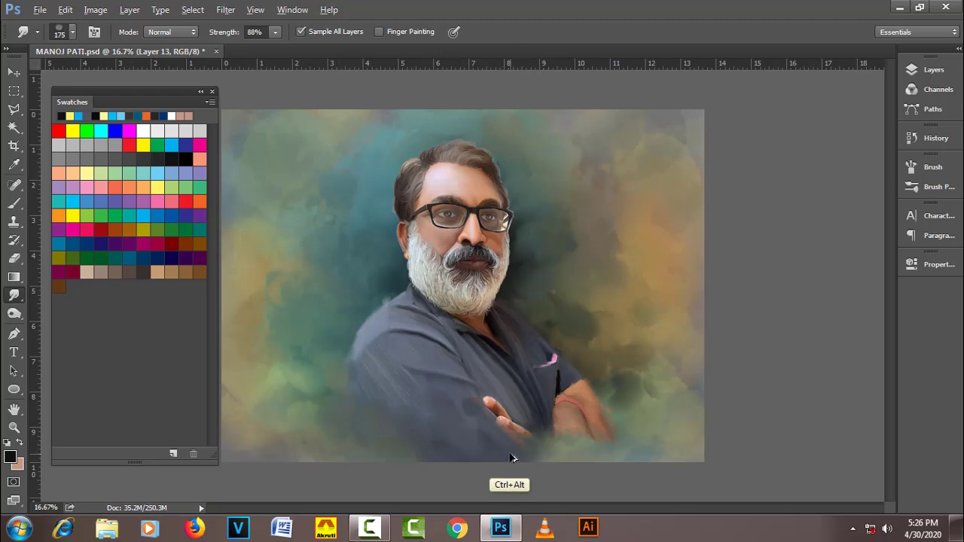
pyautogui.hotkey('ctrl', 'alt', 'z')
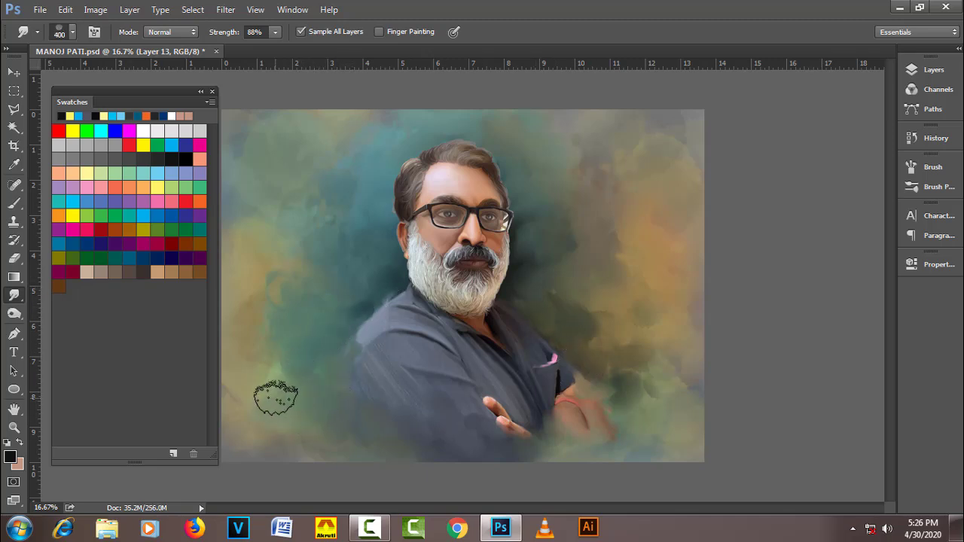
# Step: Blend the background left of the shoulder and lower-left with a brush up to 1000 px
pyautogui.press(']')
pyautogui.press(']')
pyautogui.moveTo(259, 286); pyautogui.dragTo(320, 331)
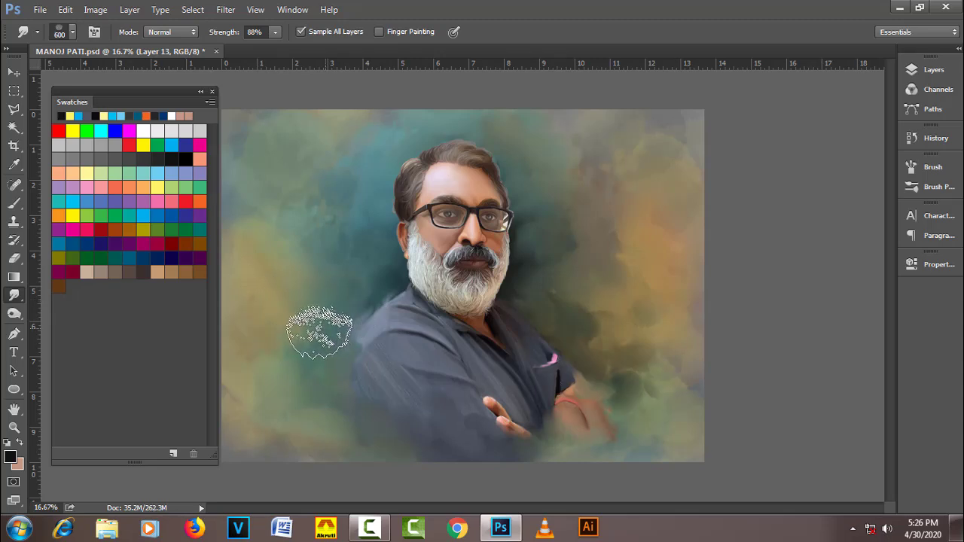
pyautogui.press(']')
pyautogui.press(']')
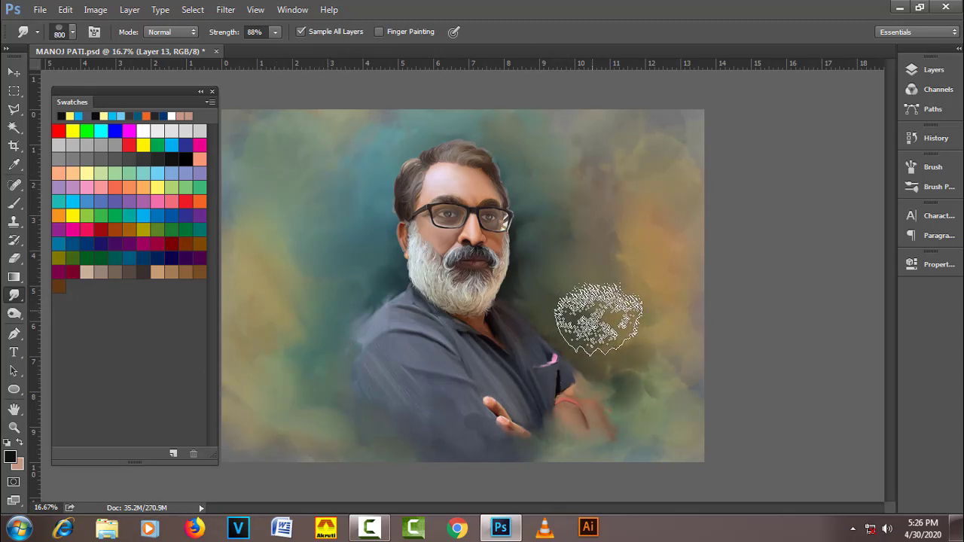
pyautogui.press('[')
pyautogui.press('[')
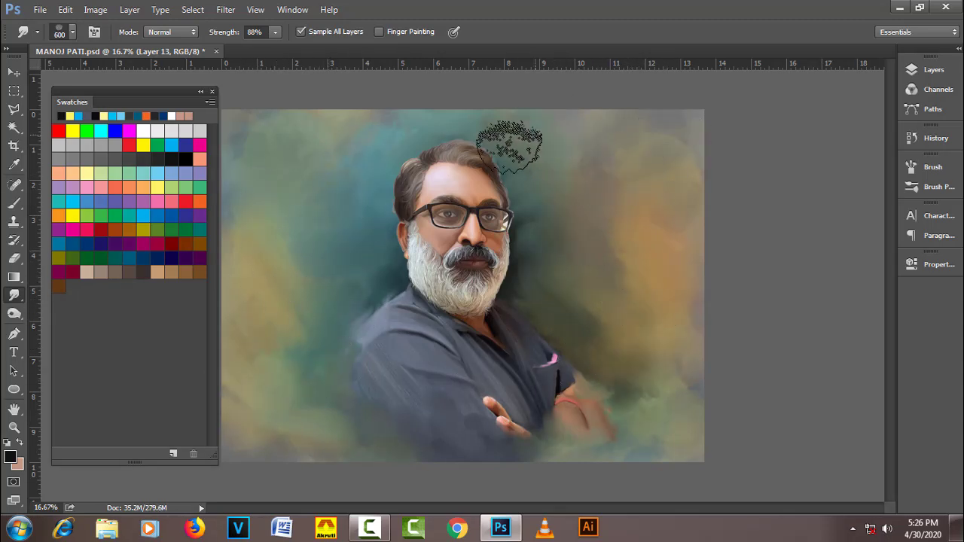
pyautogui.press(']')
pyautogui.press(']')
pyautogui.press(']')
pyautogui.moveTo(279, 207); pyautogui.dragTo(325, 252)
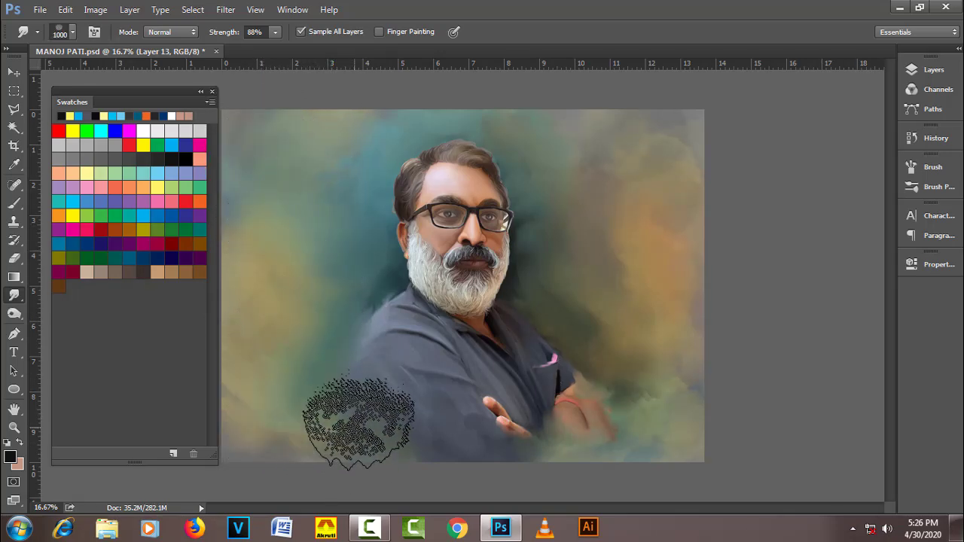
# Step: Smear around the hand, reduce the brush to 200 px, and save the document
pyautogui.press('[')
pyautogui.press('[')
pyautogui.press('[')
pyautogui.press('[')
pyautogui.press('[')
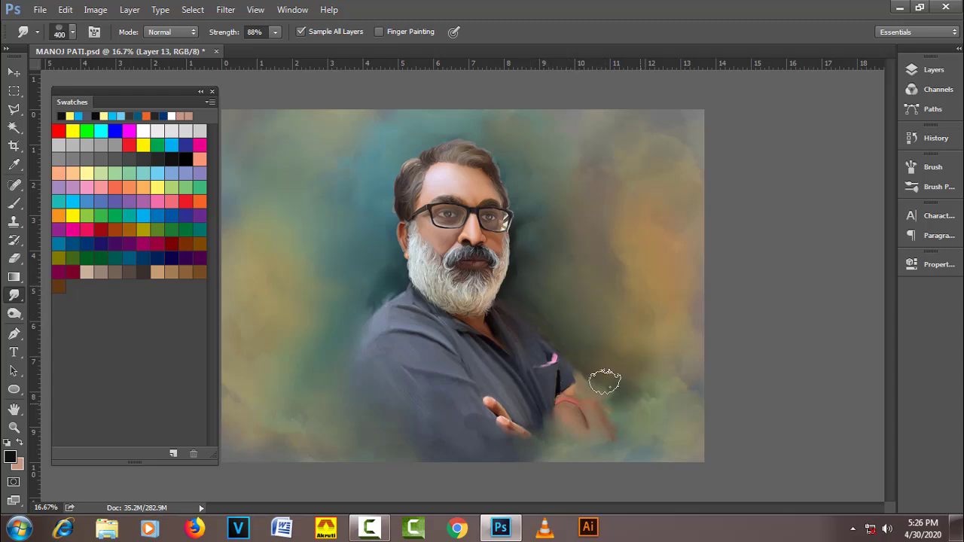
pyautogui.moveTo(609, 431); pyautogui.dragTo(599, 430)
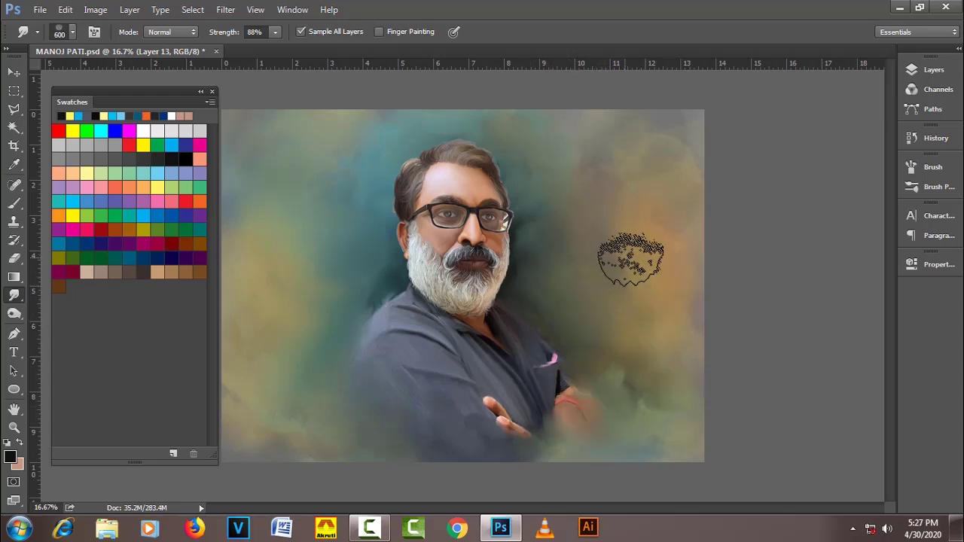
pyautogui.press('[')
pyautogui.press('[')
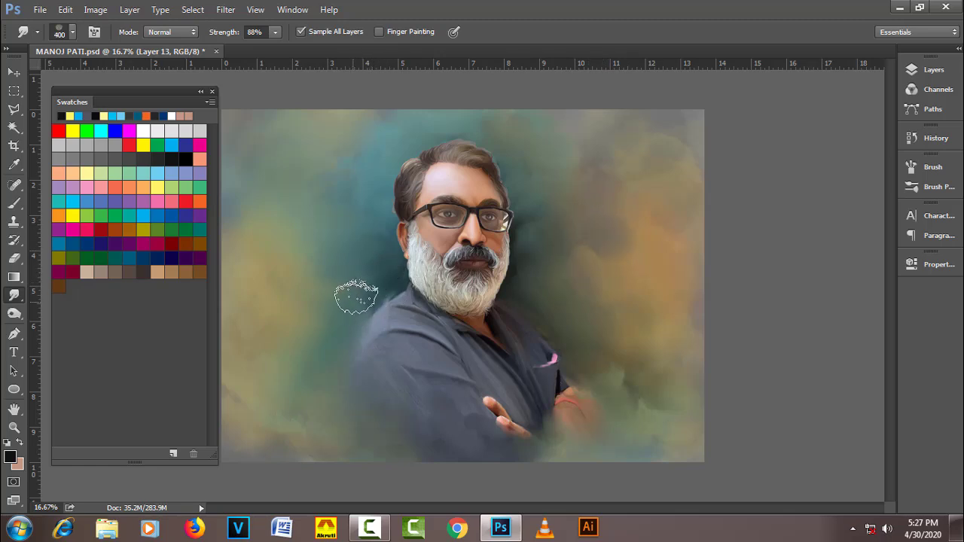
pyautogui.press('[')
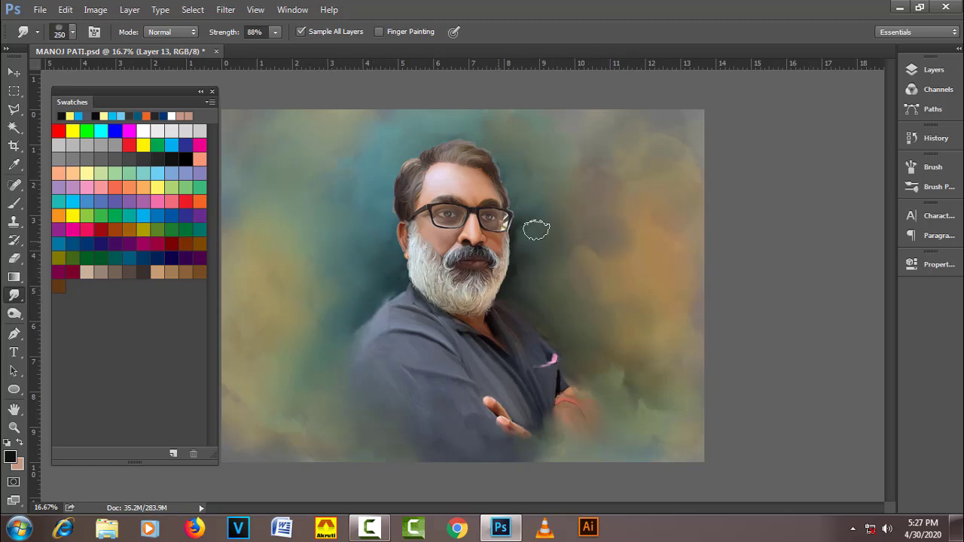
pyautogui.press('[')
pyautogui.hotkey('ctrl', 's')
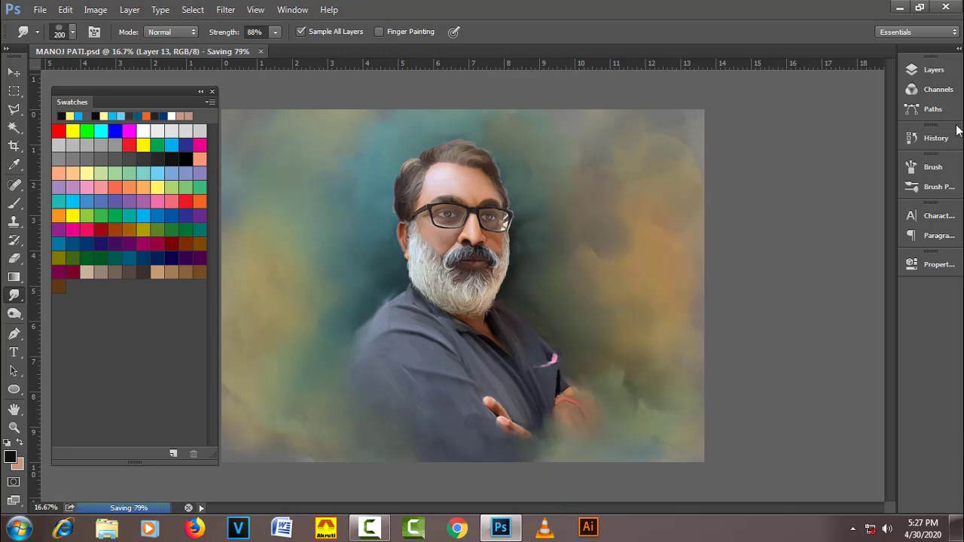
# Step: Zoom into the face, add Layer 14 on top, and pick the small soft round smudge tip
pyautogui.click(934, 69)
pyautogui.keyDown('ctrl'); pyautogui.keyDown('space'); pyautogui.click(440, 166); pyautogui.keyUp('space'); pyautogui.keyUp('ctrl')
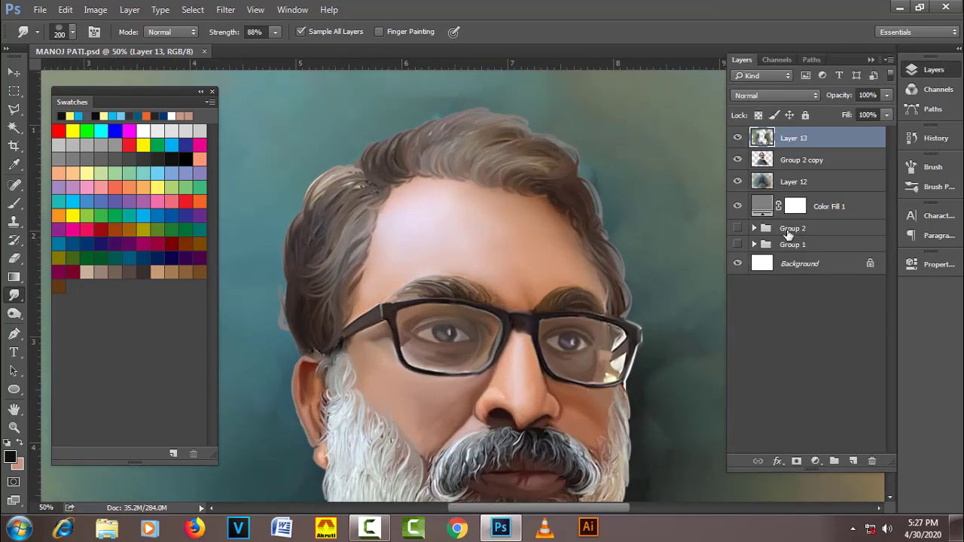
pyautogui.click(853, 461)
pyautogui.rightClick(397, 275)
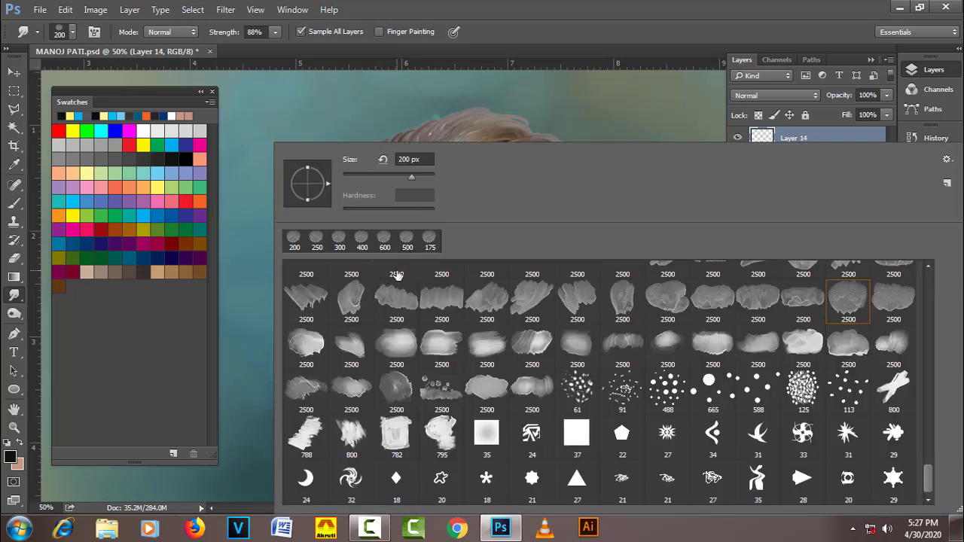
pyautogui.moveTo(932, 480); pyautogui.dragTo(931, 269)
pyautogui.moveTo(929, 337); pyautogui.dragTo(929, 272)
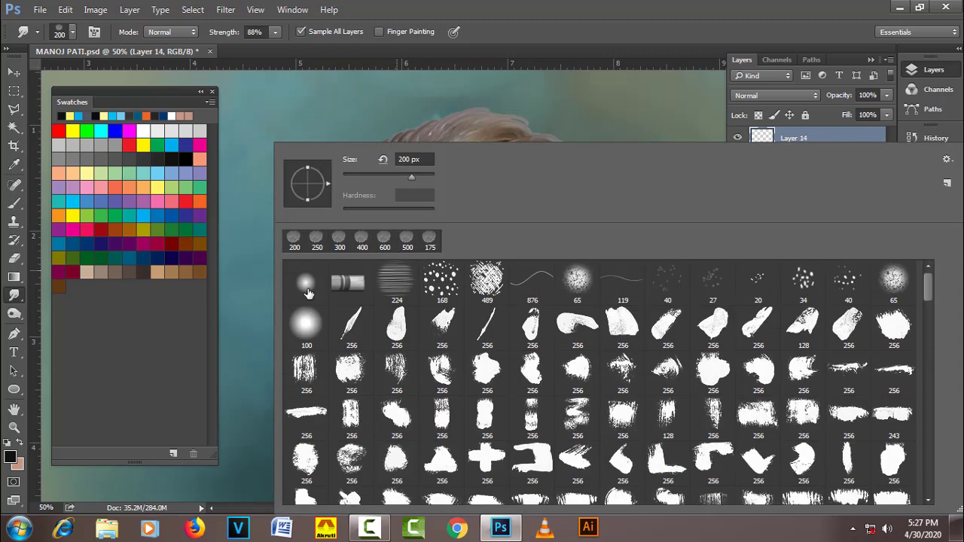
pyautogui.click(652, 26)
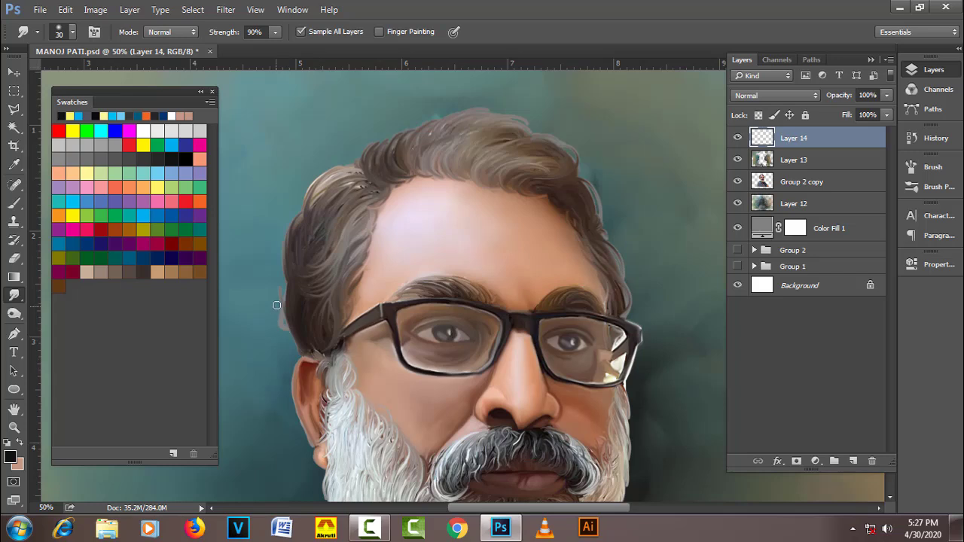
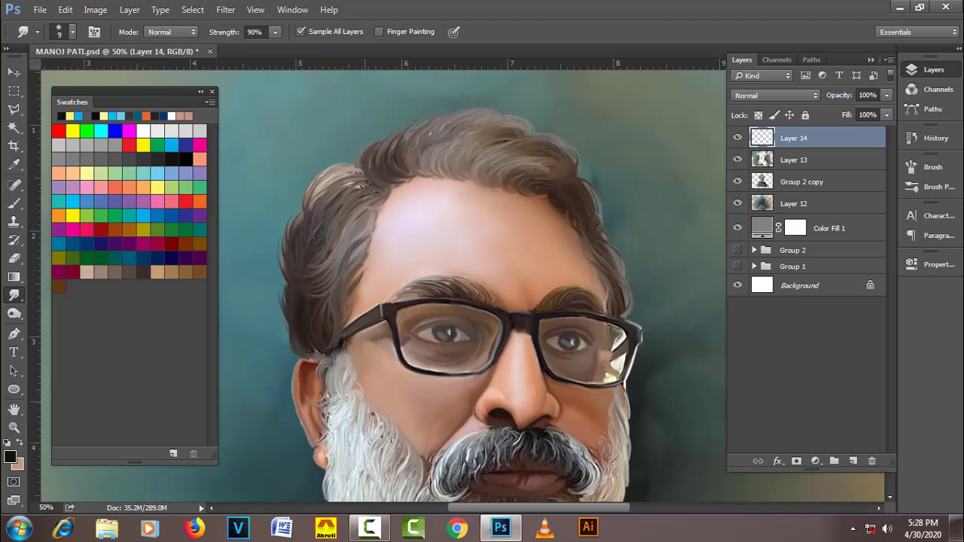
# Step: Smudge the beard's right edge and along the shoulder seam on Layer 14
pyautogui.scroll(-5, 411, 443)
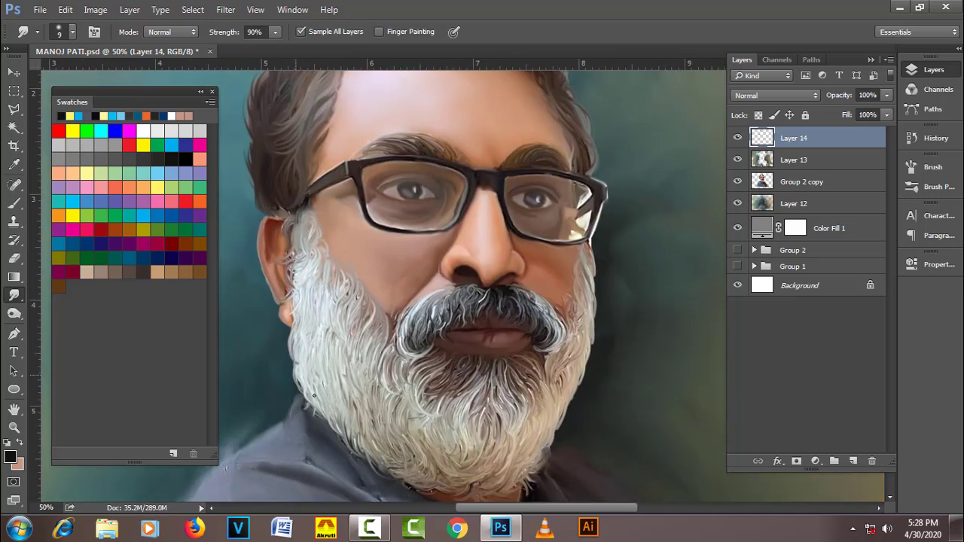
pyautogui.moveTo(595, 278); pyautogui.dragTo(573, 397)
pyautogui.scroll(-4, 544, 465)
pyautogui.hscroll(-4, 544, 465)
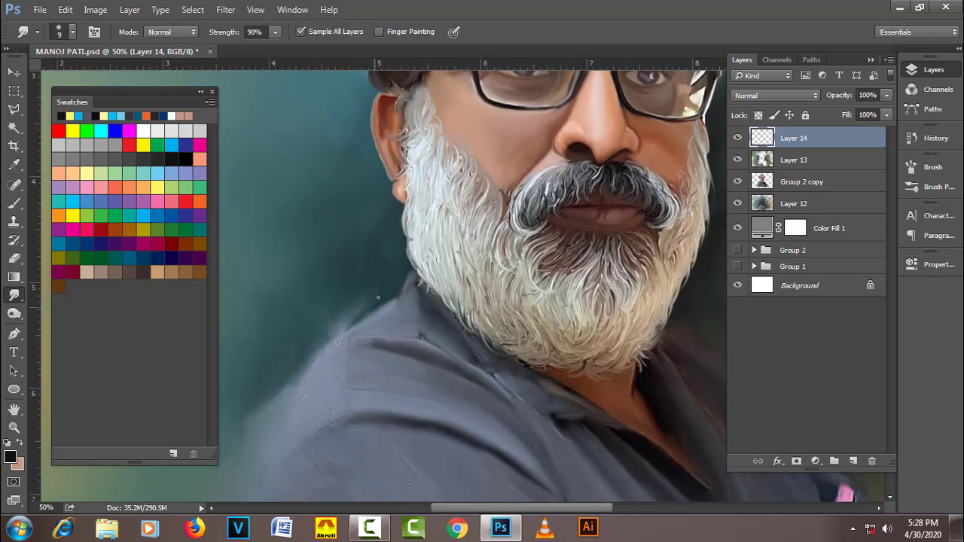
pyautogui.press(']')
pyautogui.moveTo(397, 299)
pyautogui.mouseDown()
pyautogui.moveTo(319, 351)
pyautogui.moveTo(411, 315)
pyautogui.mouseUp()
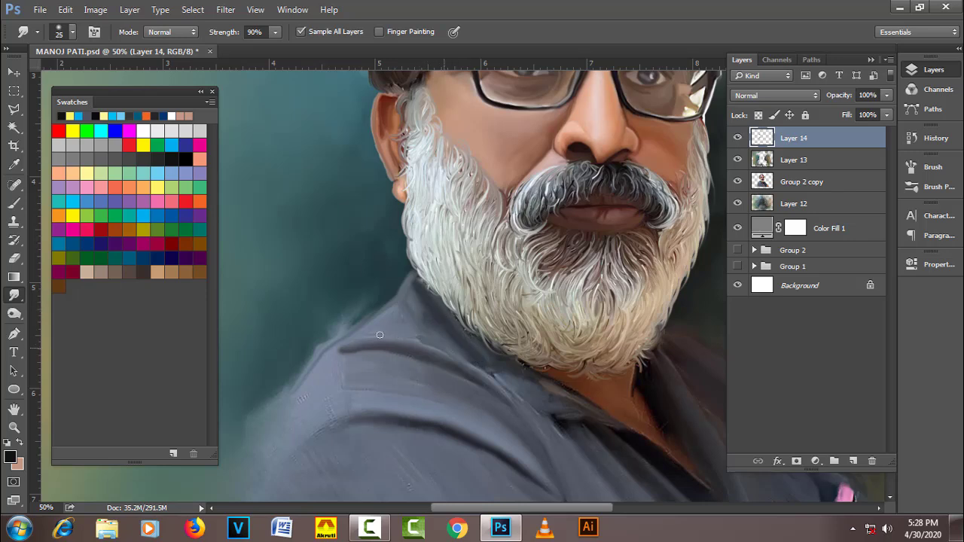
pyautogui.press(']')
pyautogui.moveTo(412, 350)
pyautogui.mouseDown()
pyautogui.moveTo(337, 356)
pyautogui.moveTo(431, 384)
pyautogui.mouseUp()
# Step: Pull the pink pocket smear toward the pocket tip and smudge a diagonal streak across the shirt
pyautogui.press('[')
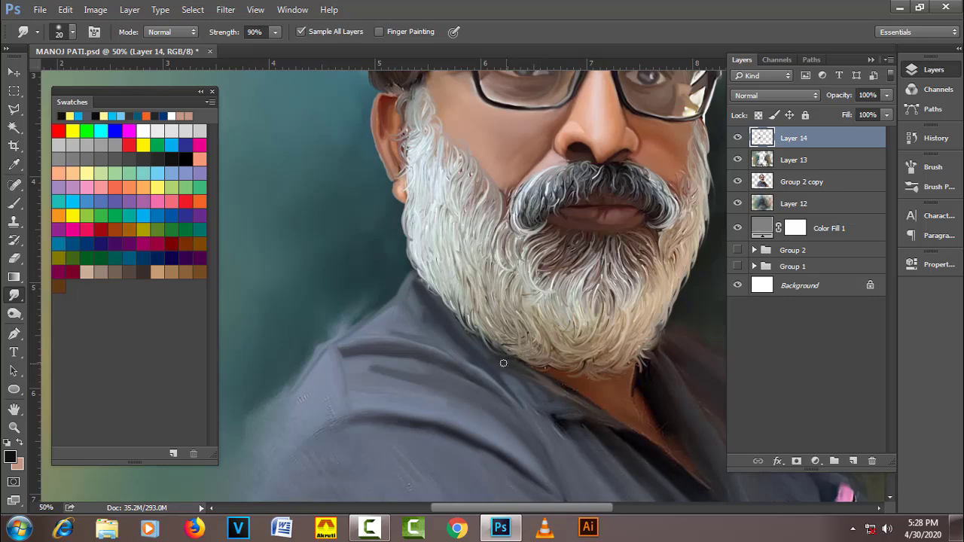
pyautogui.press(']')
pyautogui.press(']')
pyautogui.scroll(-1, 476, 374)
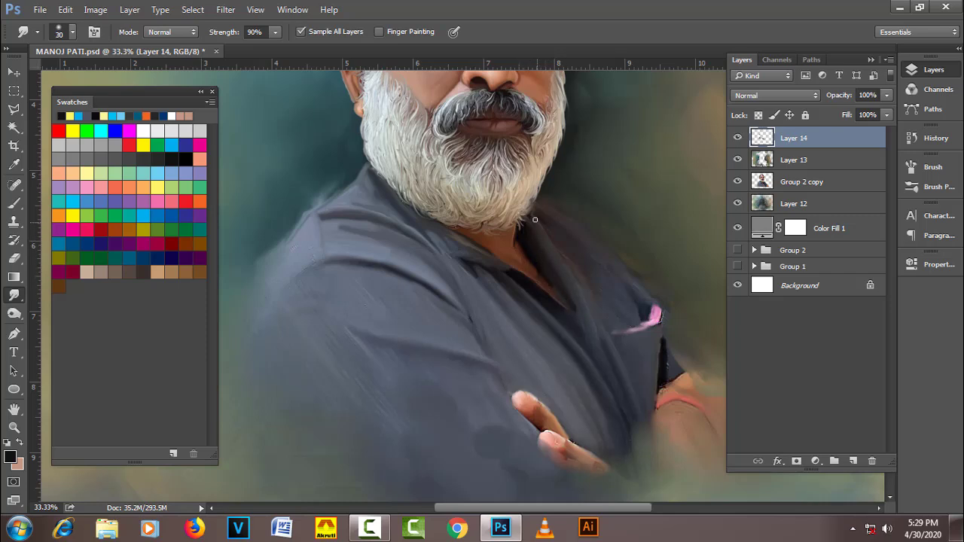
pyautogui.press(']')
pyautogui.press('[')
pyautogui.moveTo(623, 331); pyautogui.dragTo(665, 311)
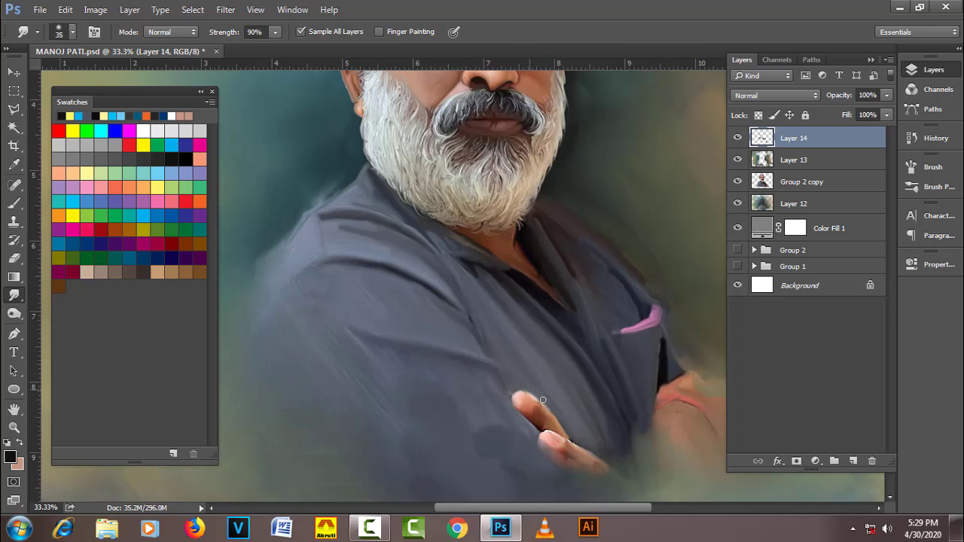
pyautogui.press('[')
pyautogui.press(']')
pyautogui.moveTo(356, 337); pyautogui.dragTo(430, 443)
pyautogui.press(']')
pyautogui.press(']')
pyautogui.press(']')
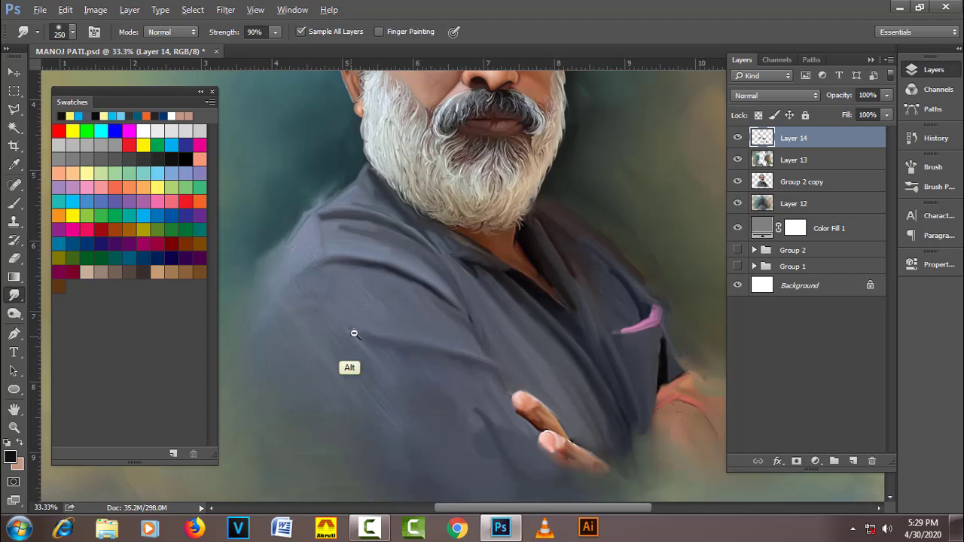
pyautogui.hotkey('ctrl', '-')
# Step: Switch the smudge brush to the 256 px soft preset and fine-tune its size
pyautogui.rightClick(434, 346)
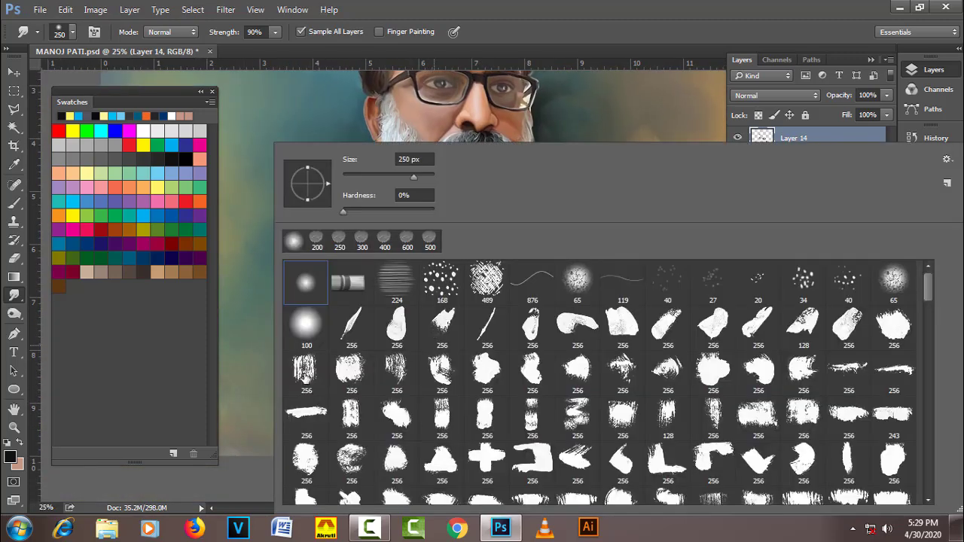
pyautogui.click(306, 283)
pyautogui.click(933, 167)
pyautogui.click(931, 170)
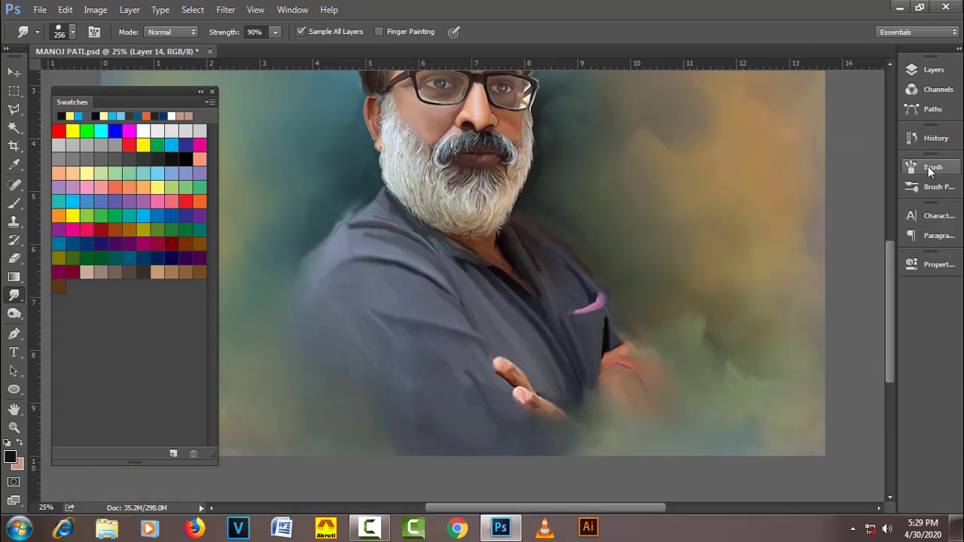
pyautogui.press('[')
pyautogui.press('[')
pyautogui.press('[')
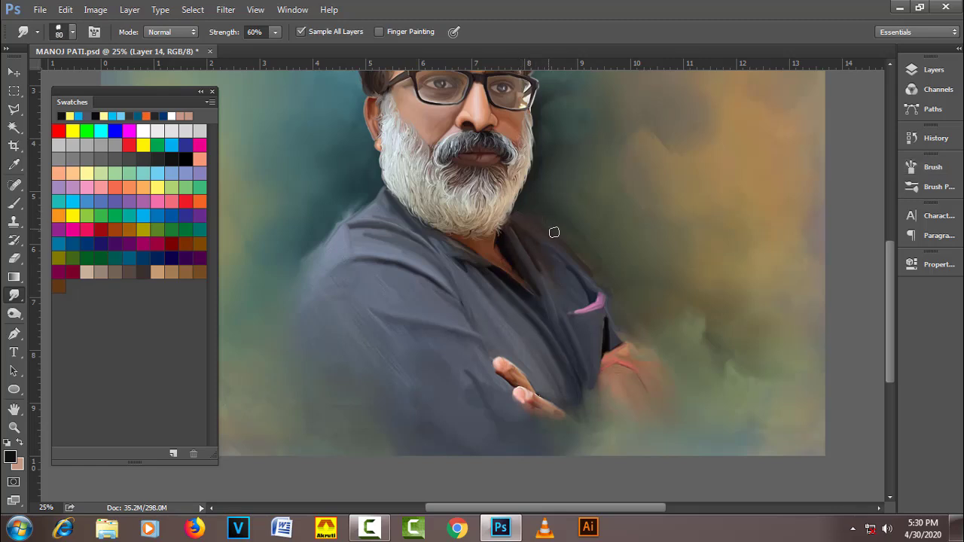
pyautogui.press(']')
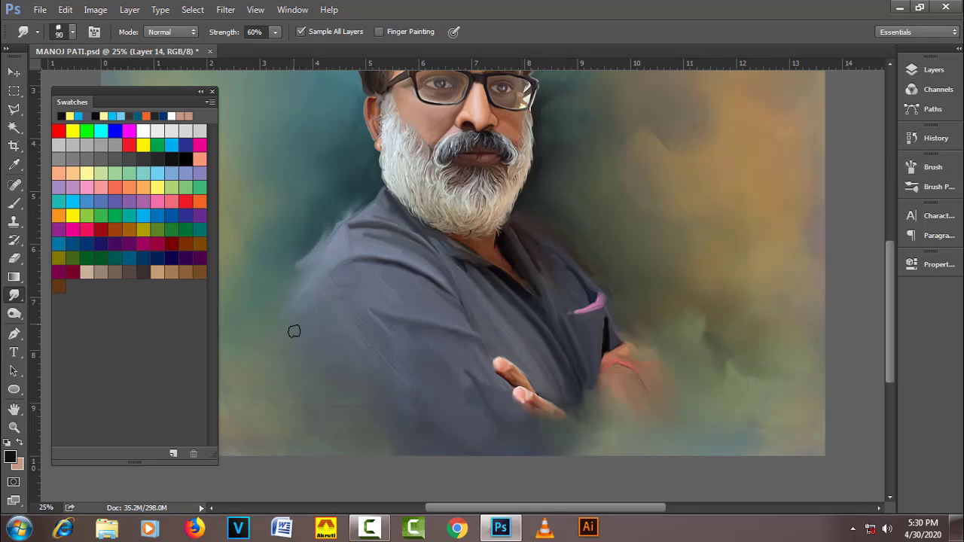
pyautogui.press('[')
# Step: Zoom out to fit the whole image, save the document and show the Layers panel
pyautogui.hotkey('ctrl', '-')
pyautogui.press('h')
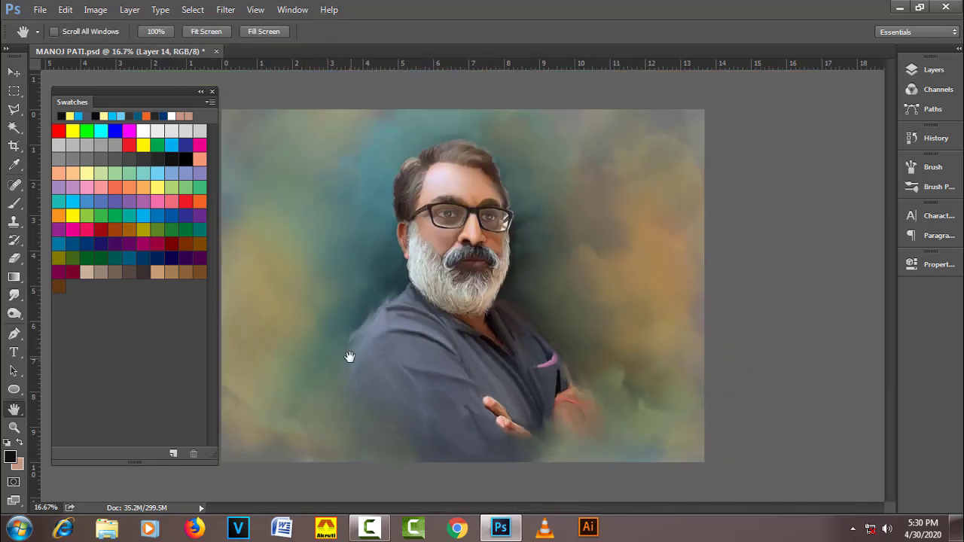
pyautogui.hotkey('ctrl', 's')
pyautogui.press('F7')
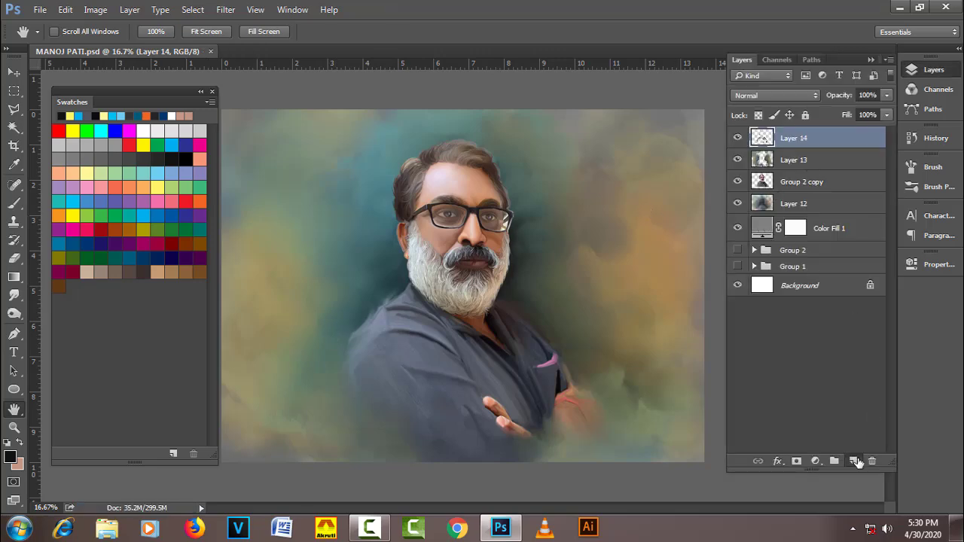
# Step: Add Layer 15, load the man's outline as a selection, and prepare a yellow brush at 10% opacity
pyautogui.click(854, 461)
pyautogui.keyDown('ctrl'); pyautogui.click(762, 203); pyautogui.keyUp('ctrl')
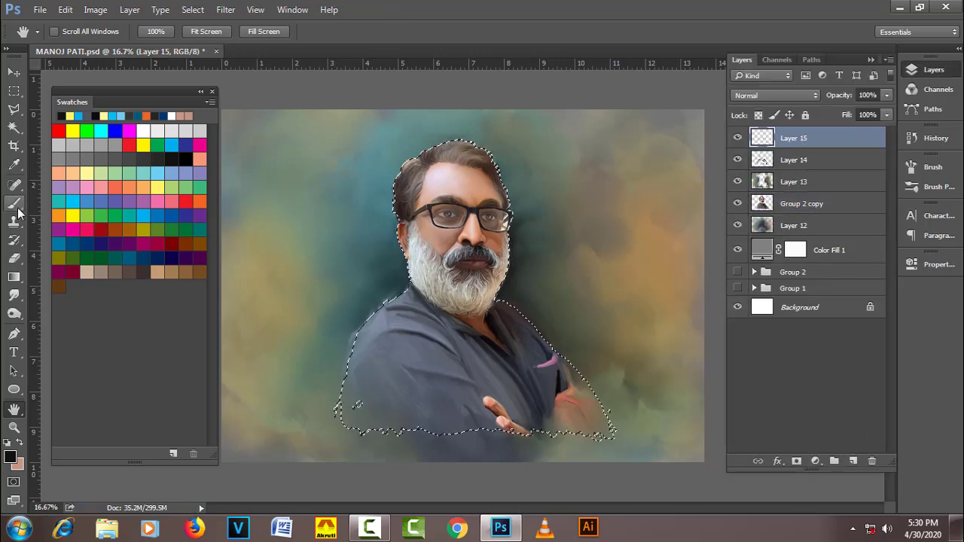
pyautogui.press('b')
pyautogui.rightClick(350, 225)
pyautogui.press('Return')
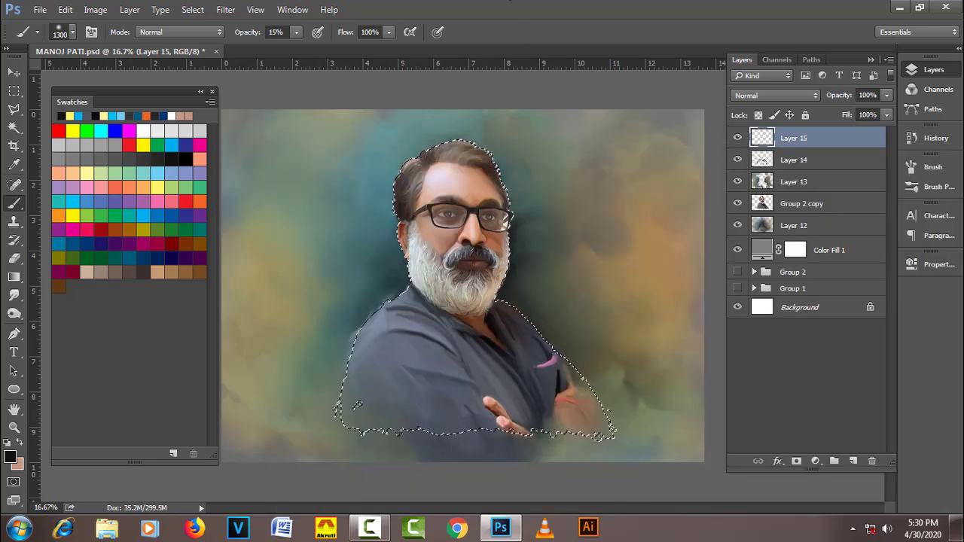
pyautogui.click(148, 179)
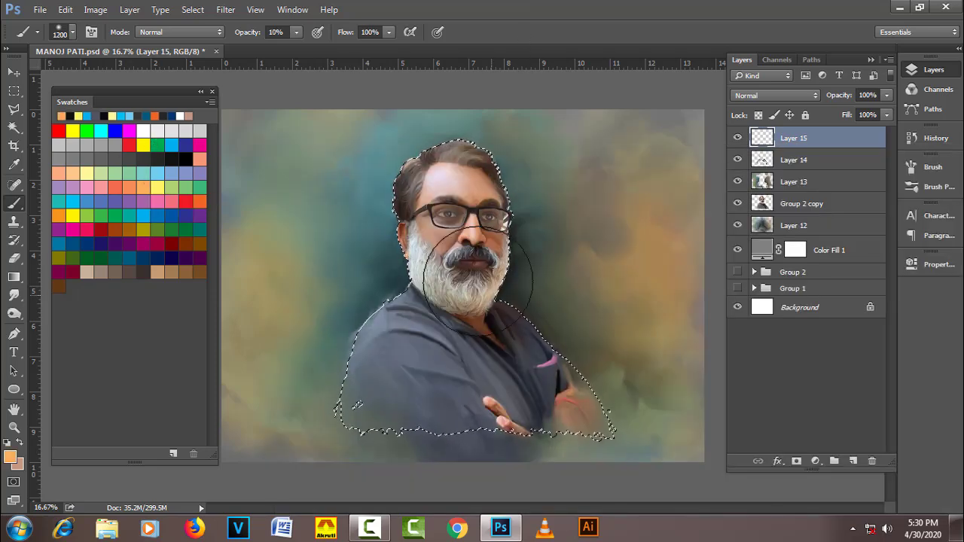
pyautogui.press('[')
pyautogui.press('[')
pyautogui.press('[')
pyautogui.press('1')
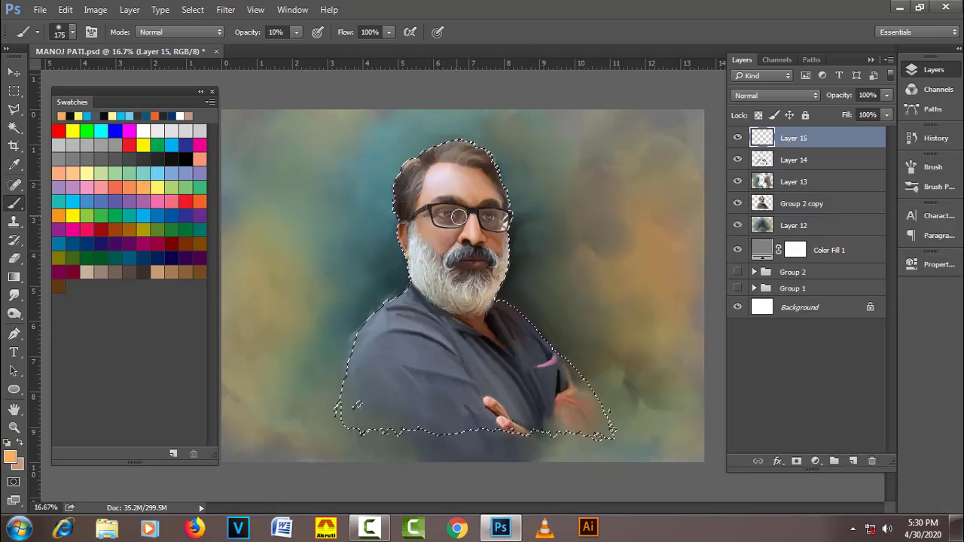
pyautogui.press('[')
pyautogui.press('[')
pyautogui.press('[')
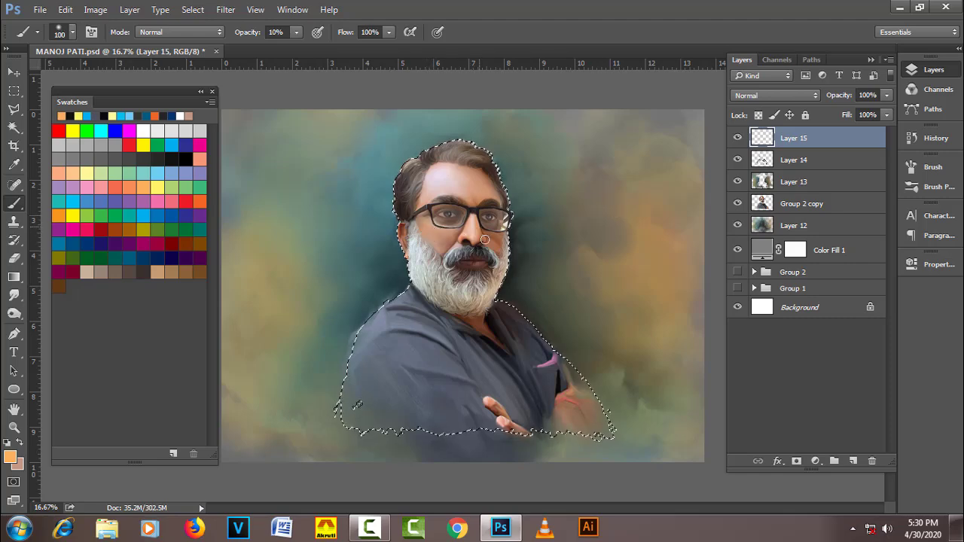
pyautogui.hotkey('ctrl', '+')
pyautogui.hotkey('ctrl', '+')
pyautogui.hotkey('ctrl', '+')
pyautogui.press('[')
pyautogui.press('[')
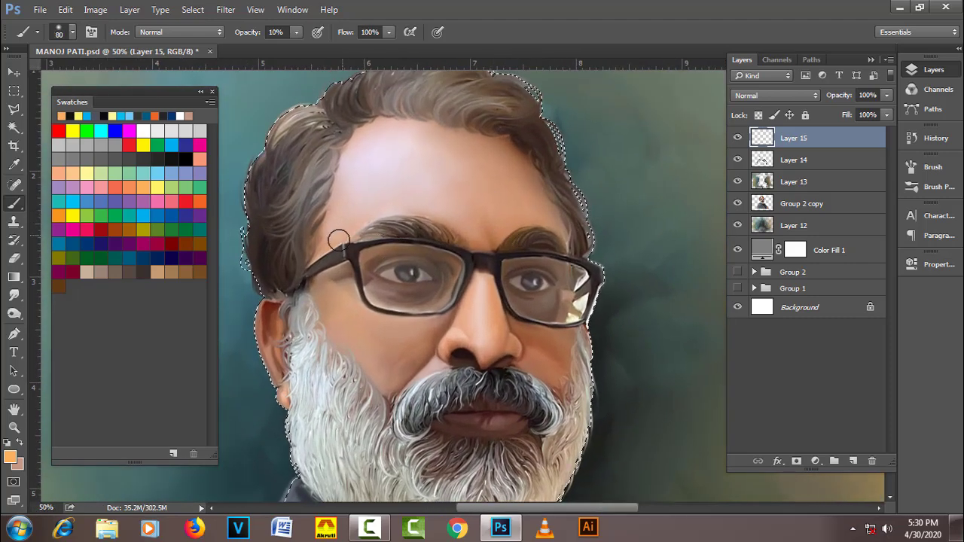
pyautogui.press(']')
pyautogui.click(157, 187)
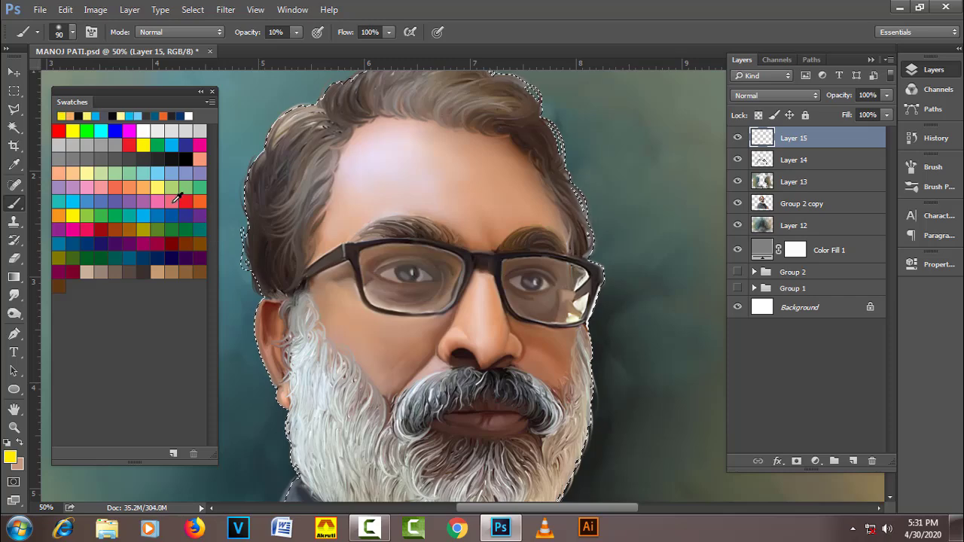
# Step: Paint faint yellow over the forehead, cheeks and lips, then set Layer 15 to Overlay
pyautogui.moveTo(340, 193); pyautogui.dragTo(355, 186)
pyautogui.moveTo(507, 161); pyautogui.dragTo(504, 216)
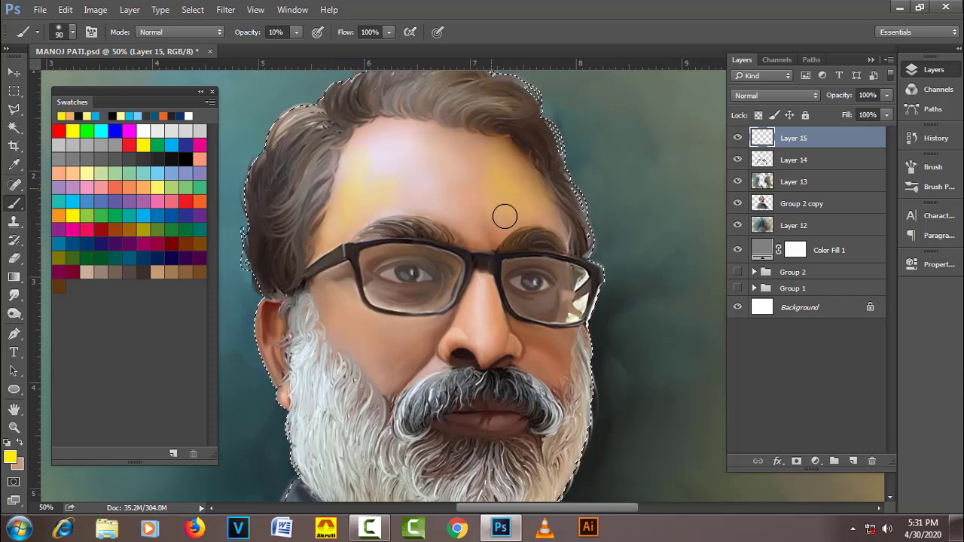
pyautogui.press('[')
pyautogui.press('[')
pyautogui.press('[')
pyautogui.moveTo(336, 302); pyautogui.dragTo(354, 324)
pyautogui.moveTo(523, 333); pyautogui.dragTo(546, 352)
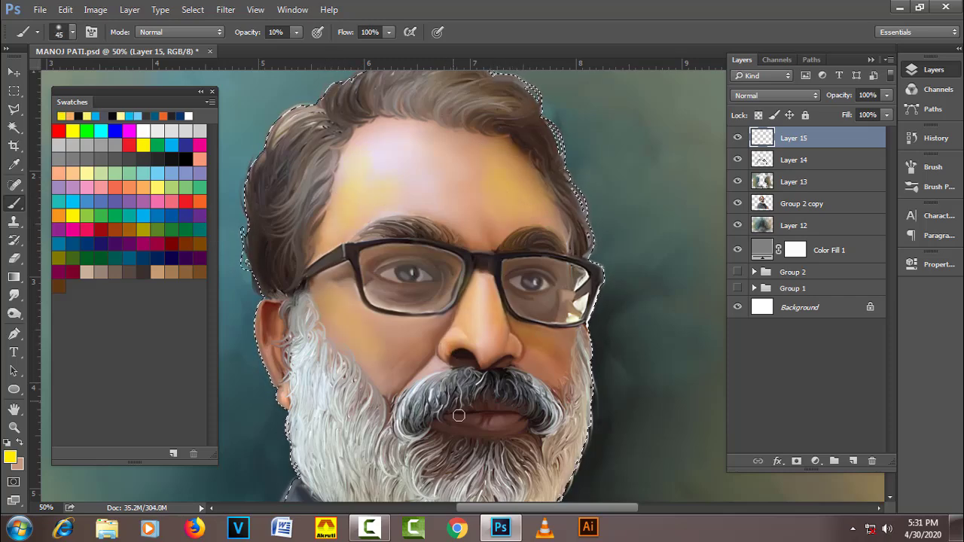
pyautogui.moveTo(459, 415); pyautogui.dragTo(495, 435)
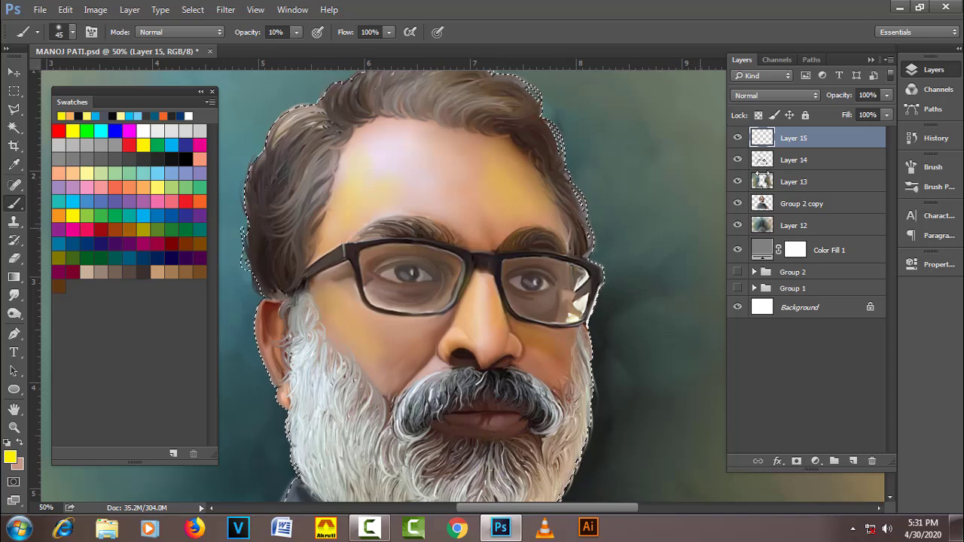
pyautogui.click(775, 95)
pyautogui.click(761, 233)
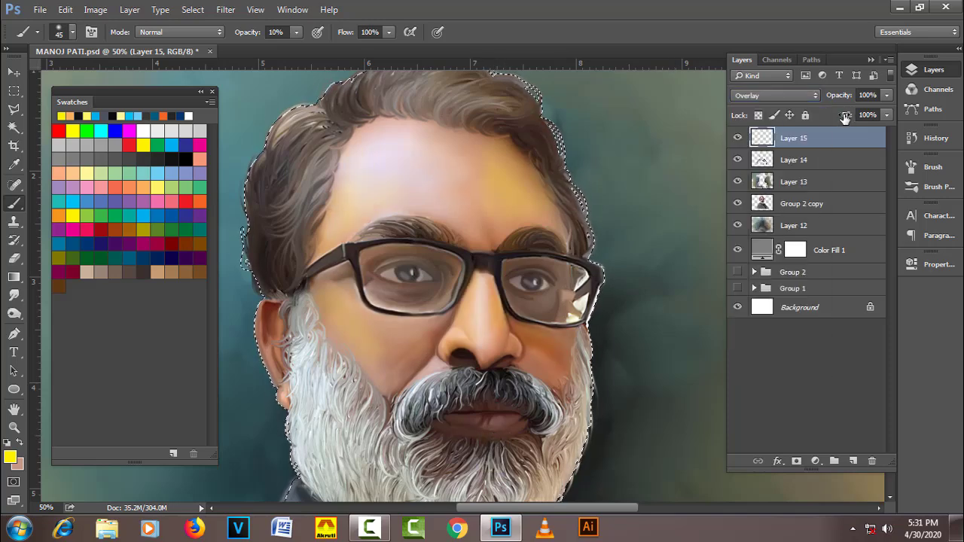
# Step: Lower Layer 15's fill to 54% and brush 10% red over the cheeks, nose and lips
pyautogui.moveTo(845, 117); pyautogui.dragTo(809, 118)
pyautogui.click(90, 227)
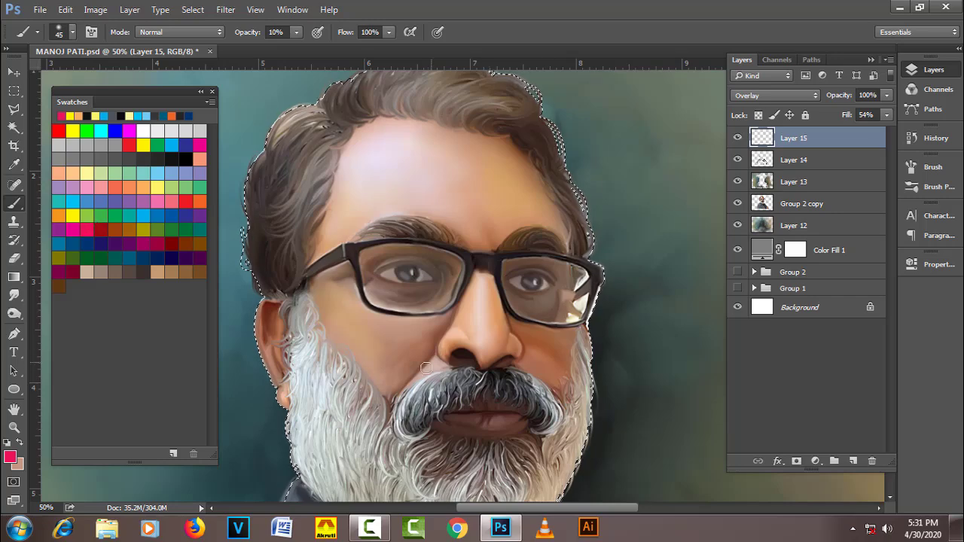
pyautogui.press(']')
pyautogui.press(']')
pyautogui.press(']')
pyautogui.moveTo(362, 340); pyautogui.dragTo(351, 324)
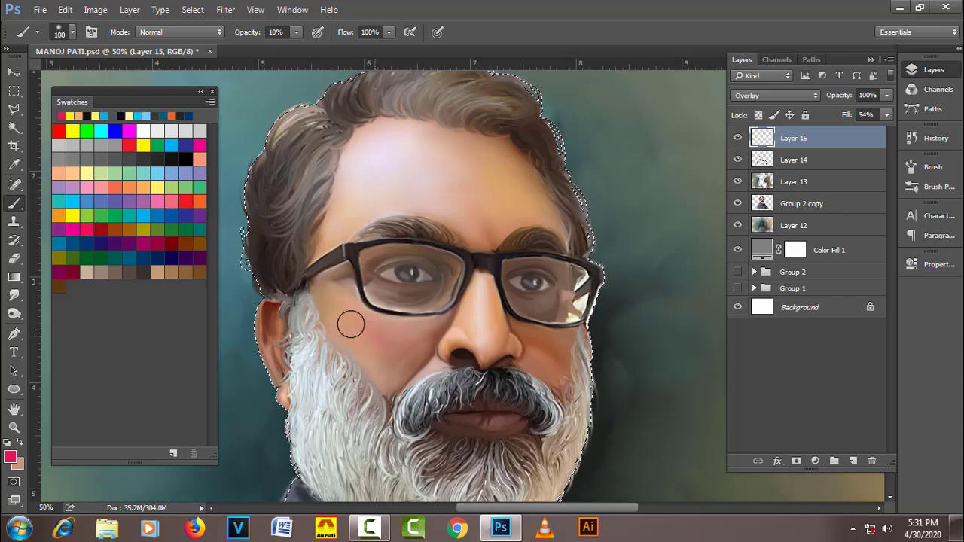
pyautogui.press('[')
pyautogui.press('[')
pyautogui.press('[')
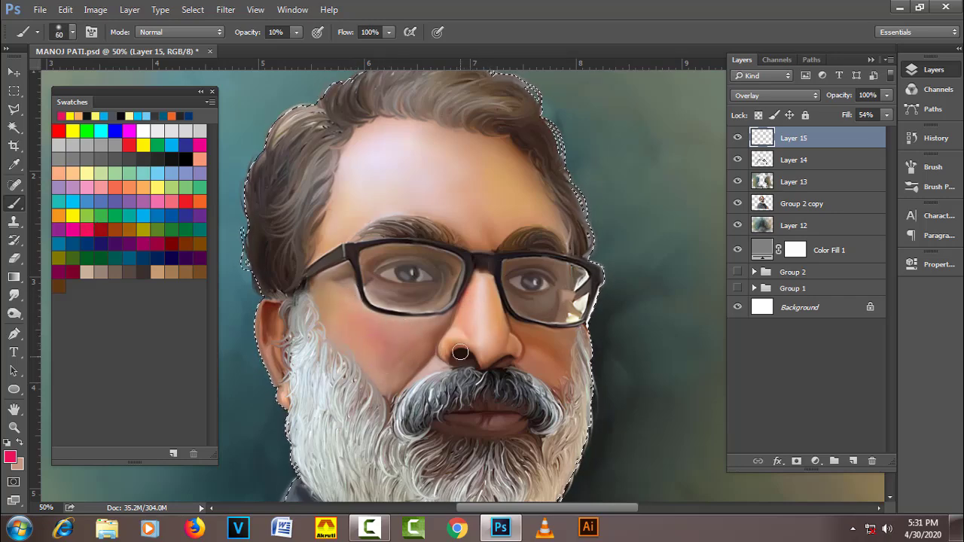
pyautogui.moveTo(425, 342); pyautogui.dragTo(339, 309)
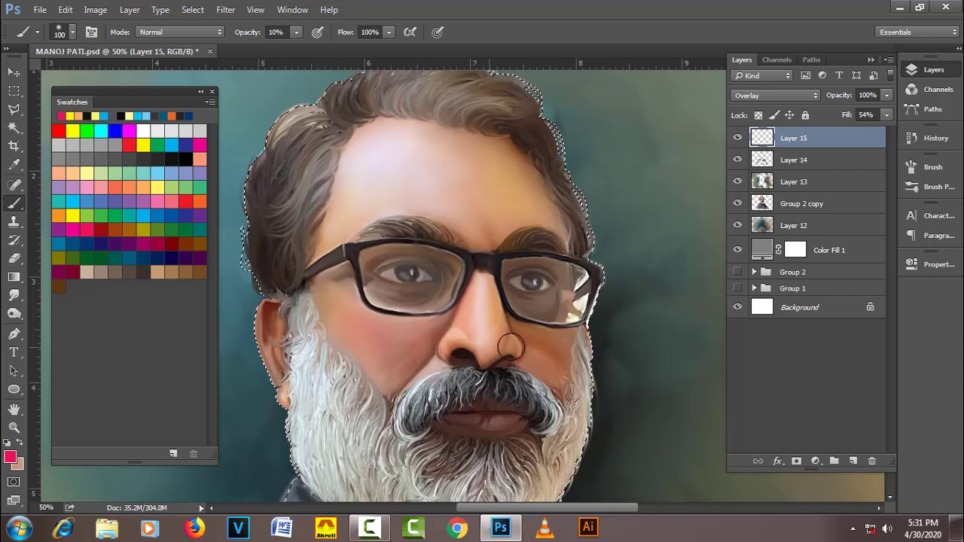
pyautogui.moveTo(511, 348); pyautogui.dragTo(556, 344)
pyautogui.press(']')
pyautogui.press(']')
pyautogui.press(']')
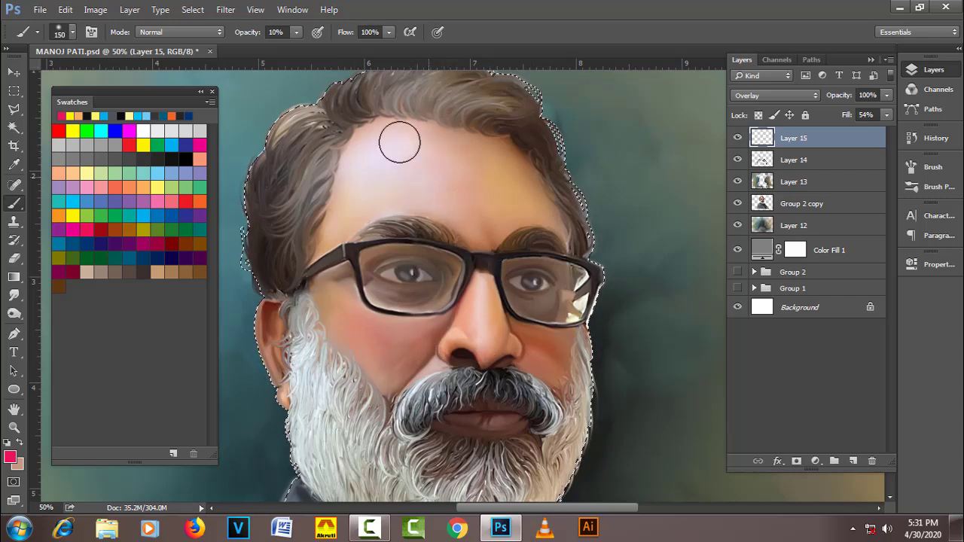
pyautogui.press(']')
pyautogui.press(']')
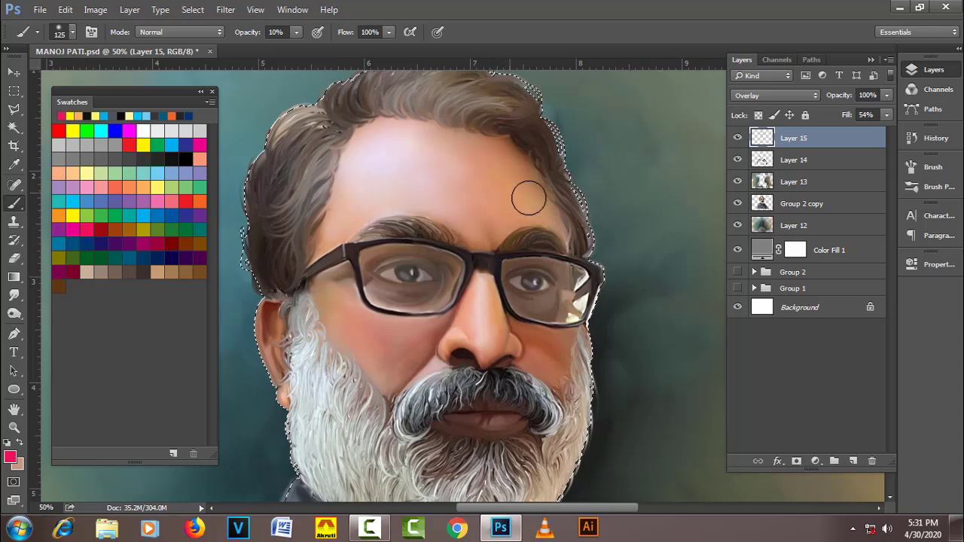
pyautogui.press('[')
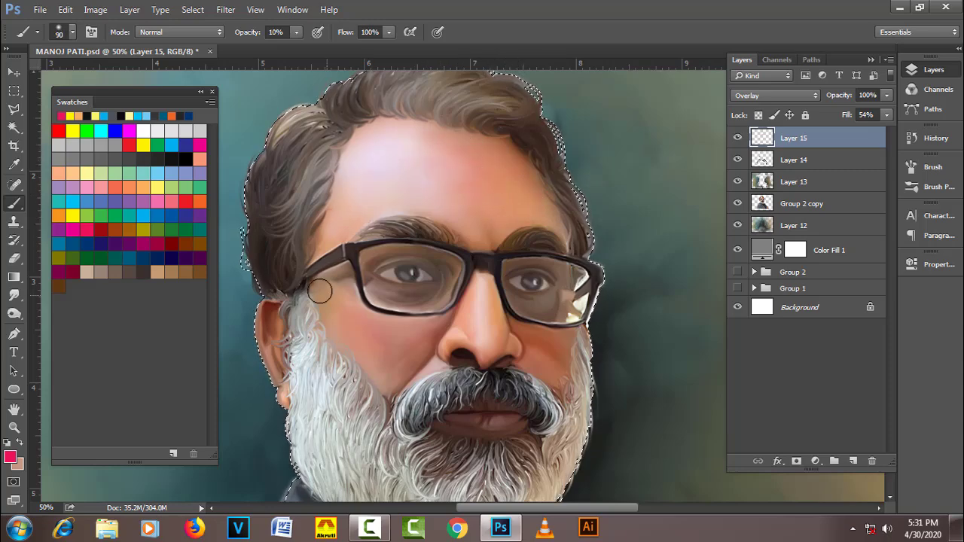
pyautogui.press('[')
pyautogui.press('[')
pyautogui.press('[')
pyautogui.press('[')
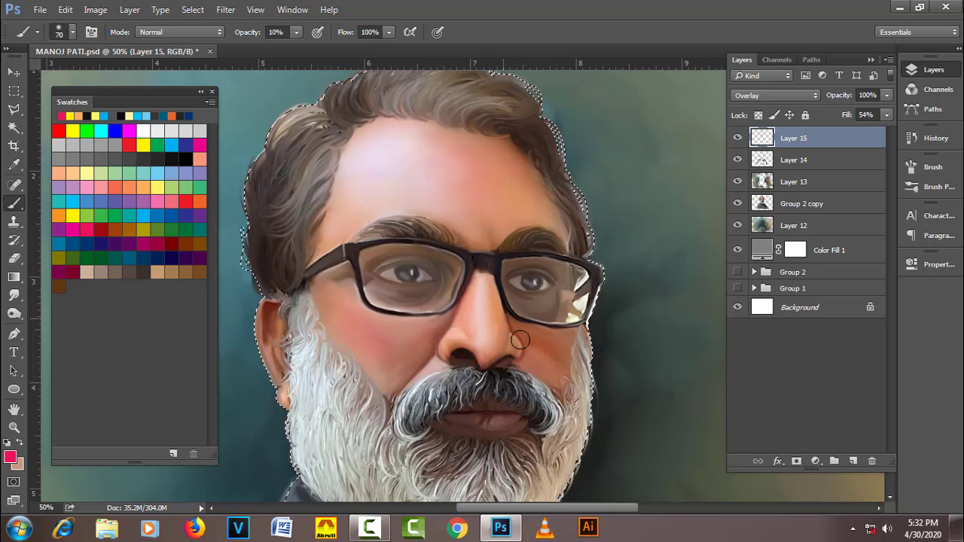
pyautogui.press(']')
# Step: Add Layer 16 in Overlay mode and paint a light blue highlight across the forehead
pyautogui.click(853, 461)
pyautogui.click(776, 95)
pyautogui.click(782, 241)
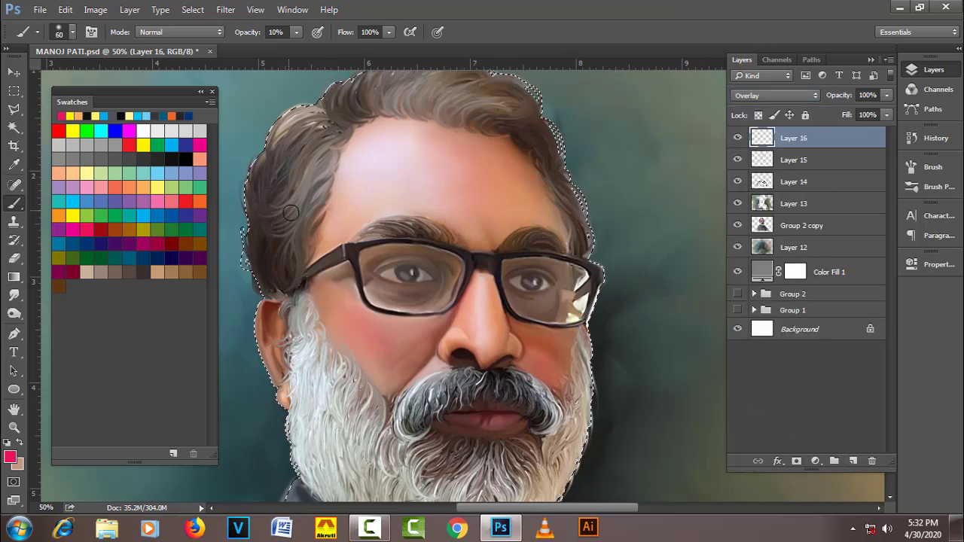
pyautogui.click(174, 145)
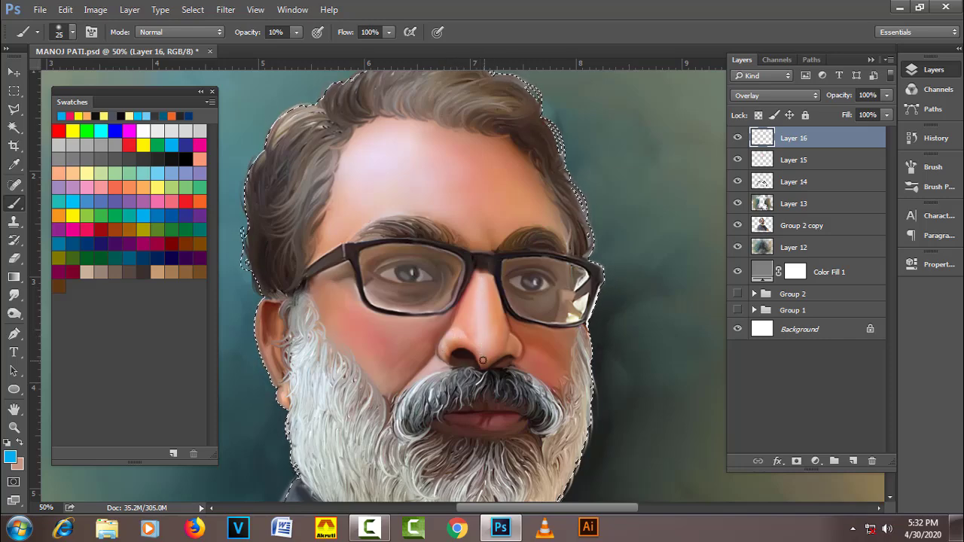
pyautogui.press(']')
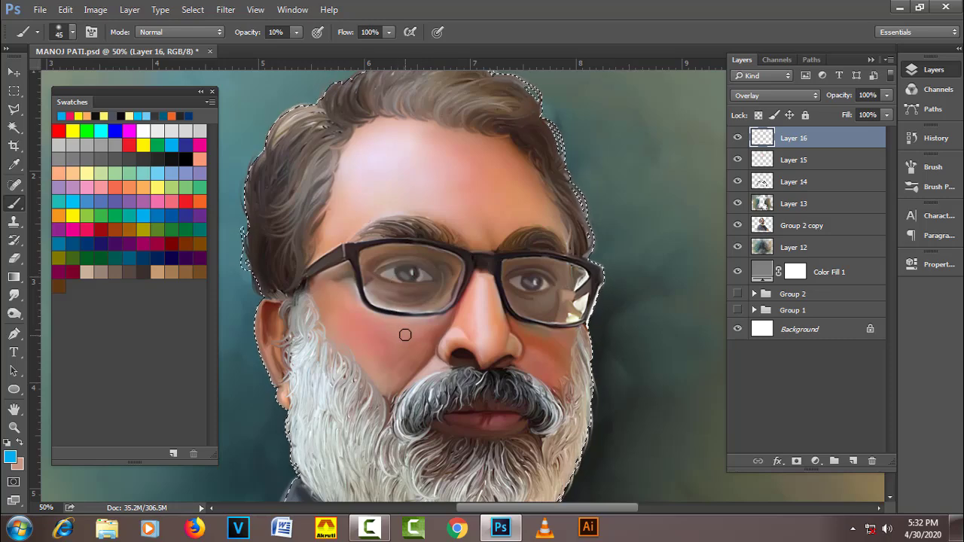
pyautogui.press(']')
pyautogui.press(']')
pyautogui.press(']')
pyautogui.moveTo(367, 172); pyautogui.dragTo(400, 146)
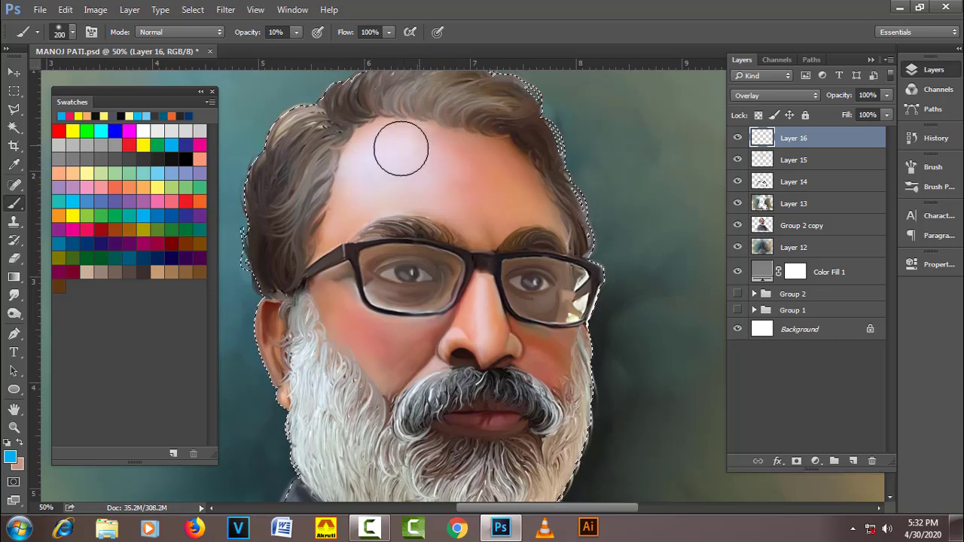
# Step: Switch to red and add warm accents around the face and eye
pyautogui.press('[')
pyautogui.press('[')
pyautogui.press('[')
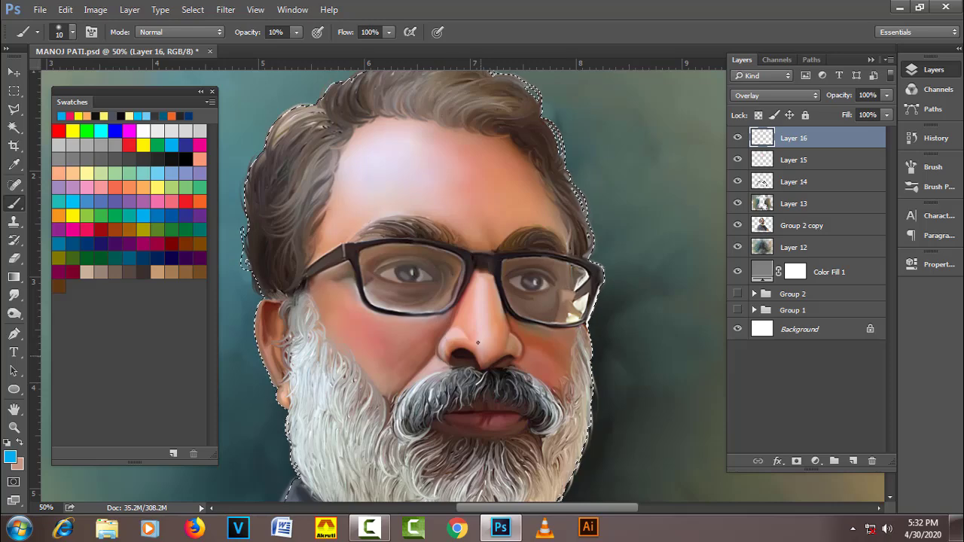
pyautogui.press(']')
pyautogui.press(']')
pyautogui.press(']')
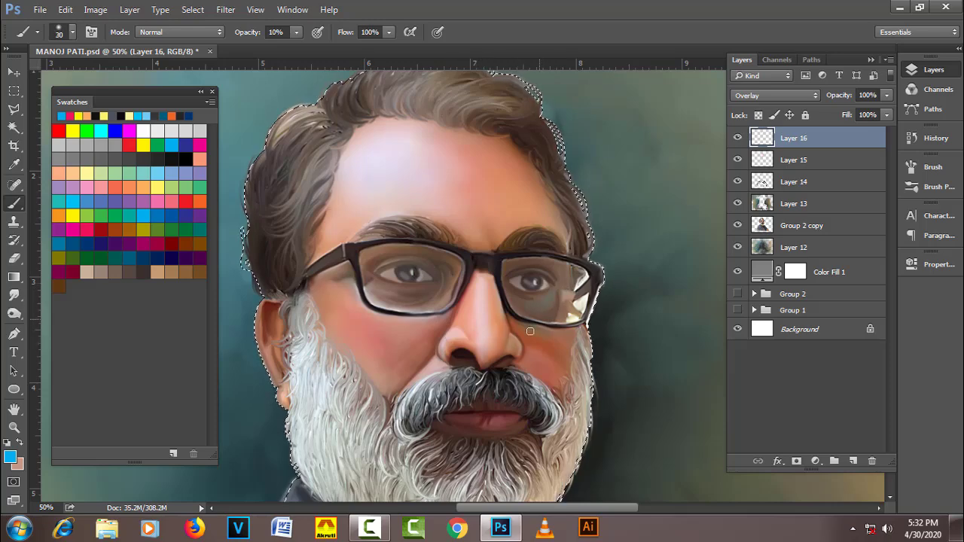
pyautogui.press(']')
pyautogui.press(']')
pyautogui.click(58, 131)
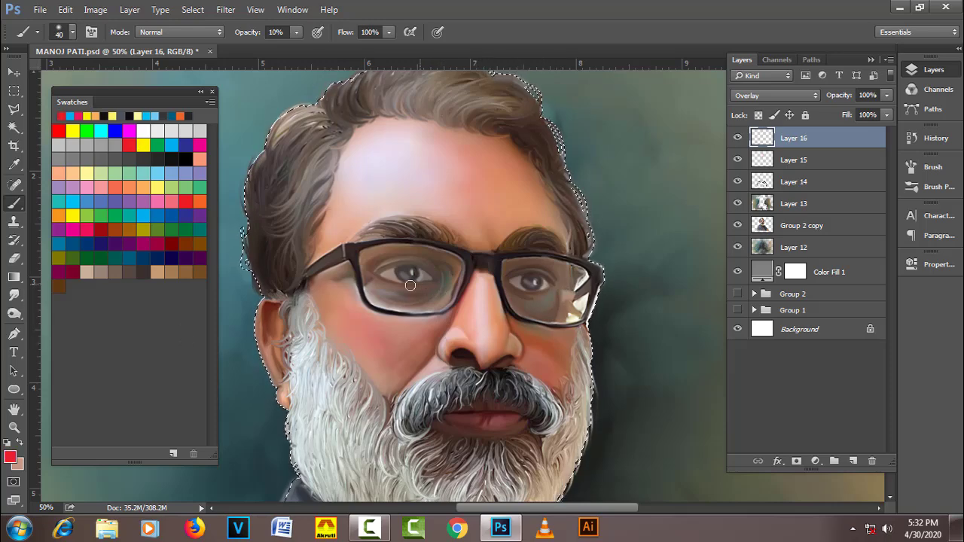
pyautogui.press(']')
pyautogui.press(']')
pyautogui.press(']')
pyautogui.press(']')
pyautogui.press('[')
pyautogui.press('[')
pyautogui.press('[')
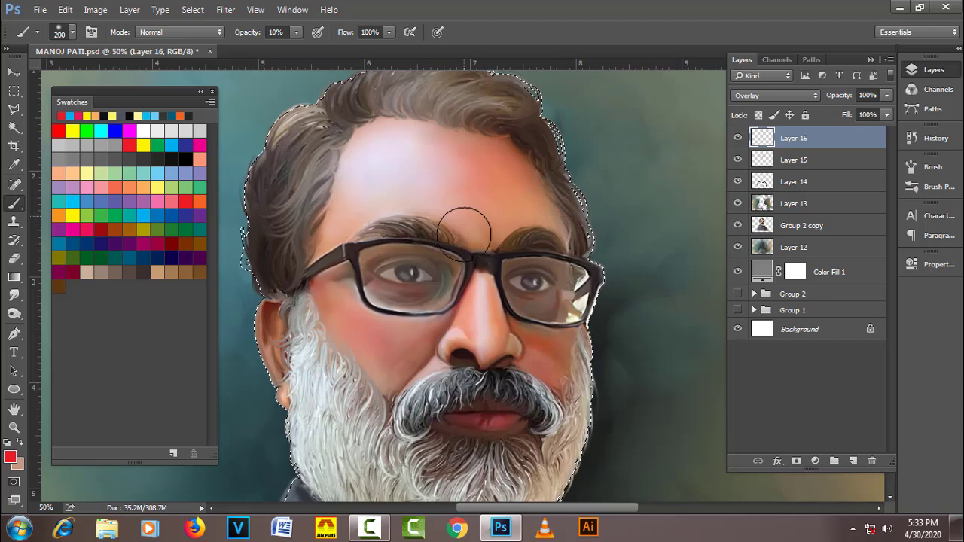
pyautogui.press('[')
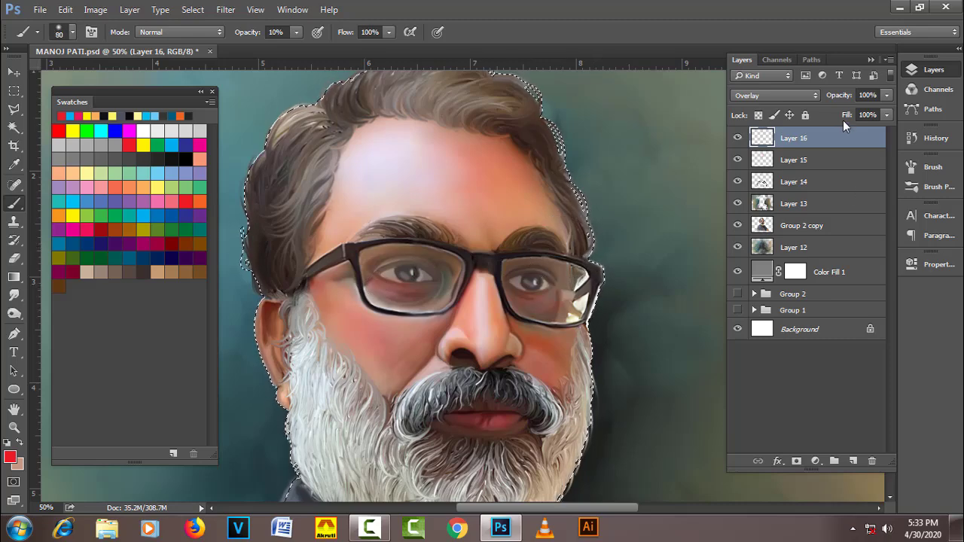
# Step: Lower Layer 16's fill to about 55%, deselect the figure, and bring the whole portrait into view
pyautogui.moveTo(845, 117); pyautogui.dragTo(810, 125)
pyautogui.hotkey('ctrl', 'd')
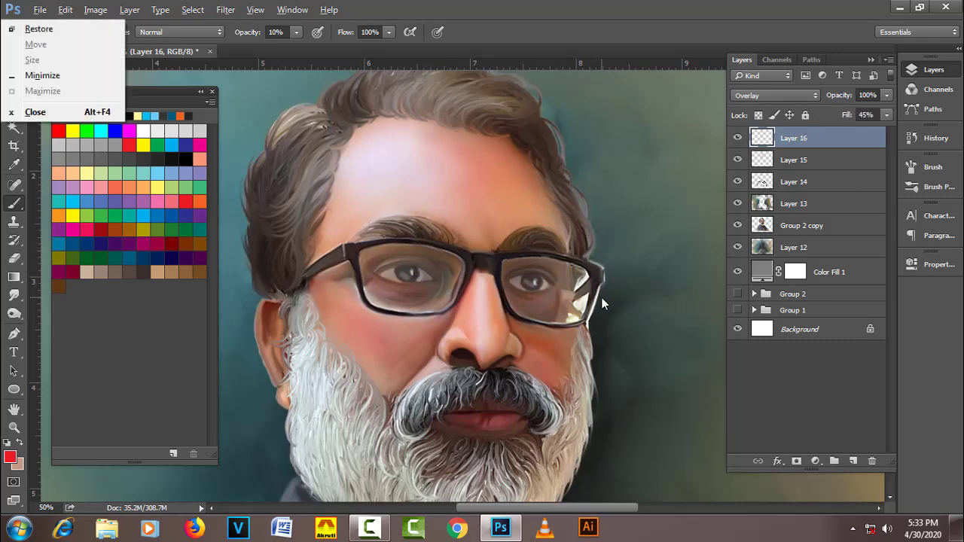
pyautogui.keyDown('alt'); pyautogui.click(601, 296); pyautogui.keyUp('alt')
pyautogui.moveTo(635, 318); pyautogui.dragTo(547, 276)
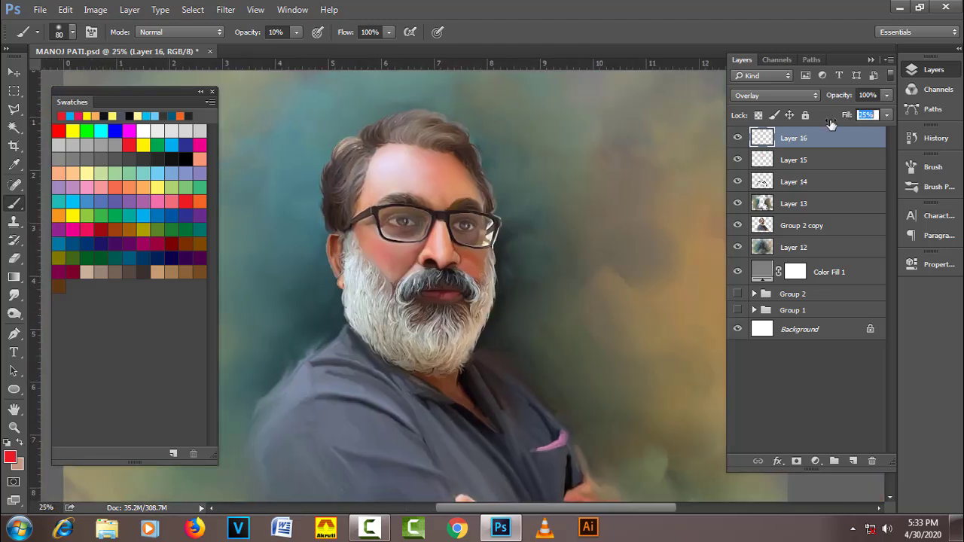
pyautogui.click(825, 157)
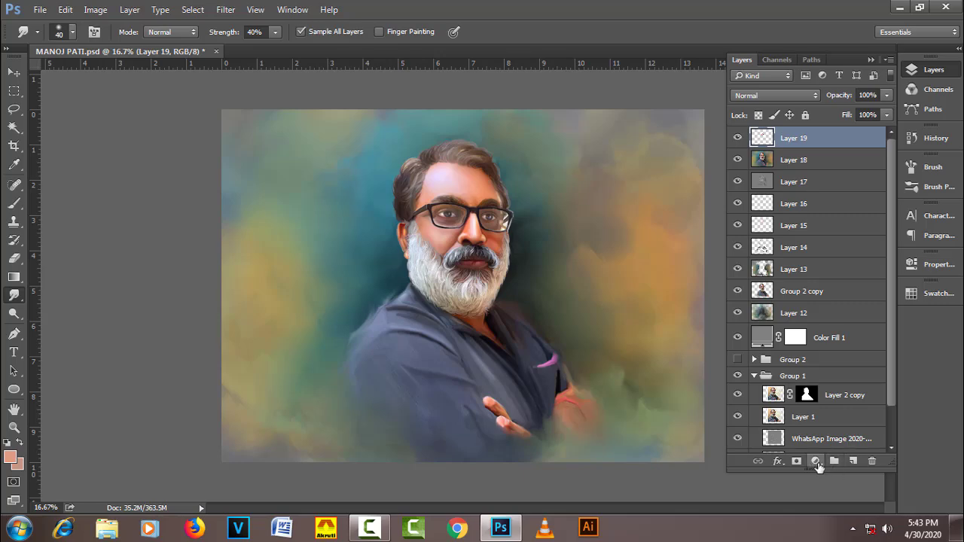
# Step: Add a Color Lookup adjustment layer using the Abstract Gold-Crimson profile
pyautogui.click(821, 461)
pyautogui.click(846, 383)
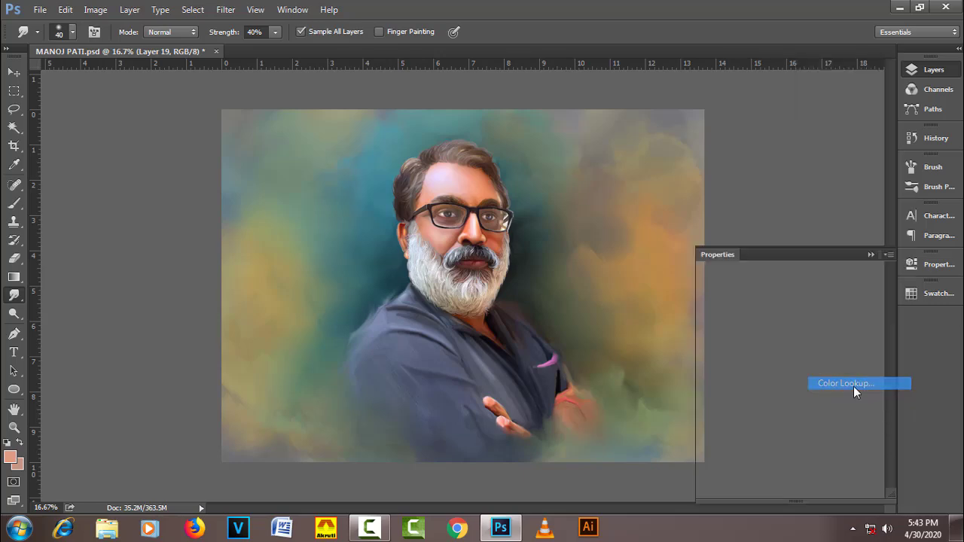
pyautogui.click(819, 314)
pyautogui.click(821, 422)
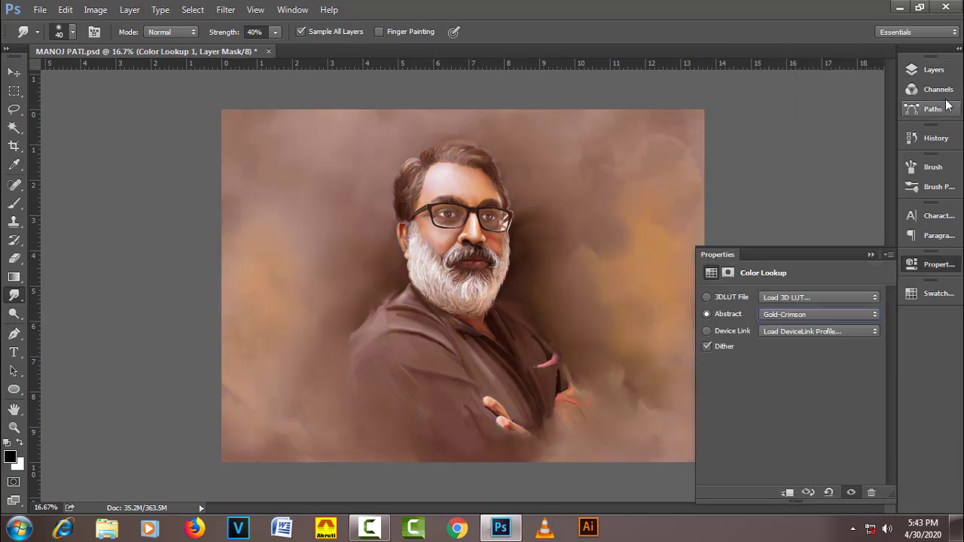
pyautogui.click(933, 69)
# Step: Try Overlay, Soft Light and Color blending on the lookup layer, settling on Lighten
pyautogui.click(776, 94)
pyautogui.click(793, 235)
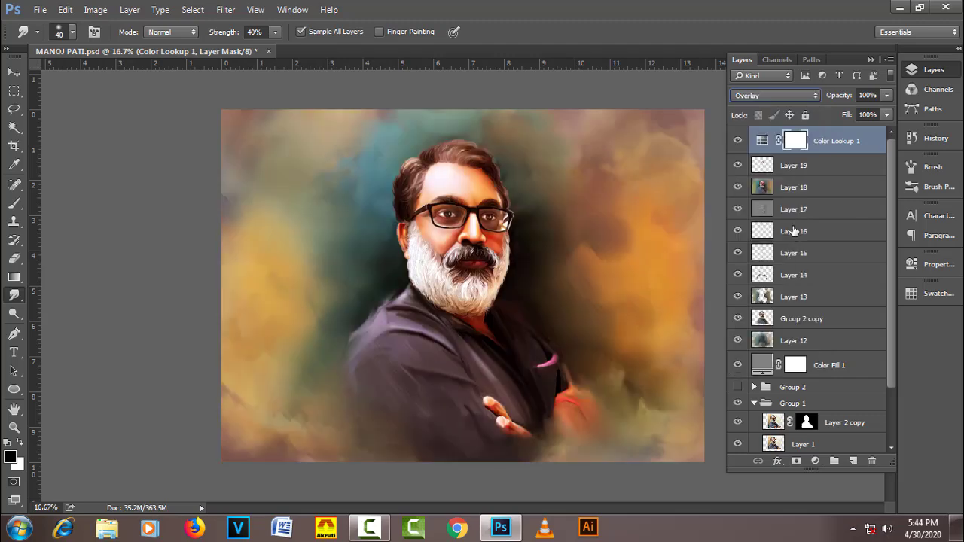
pyautogui.click(793, 98)
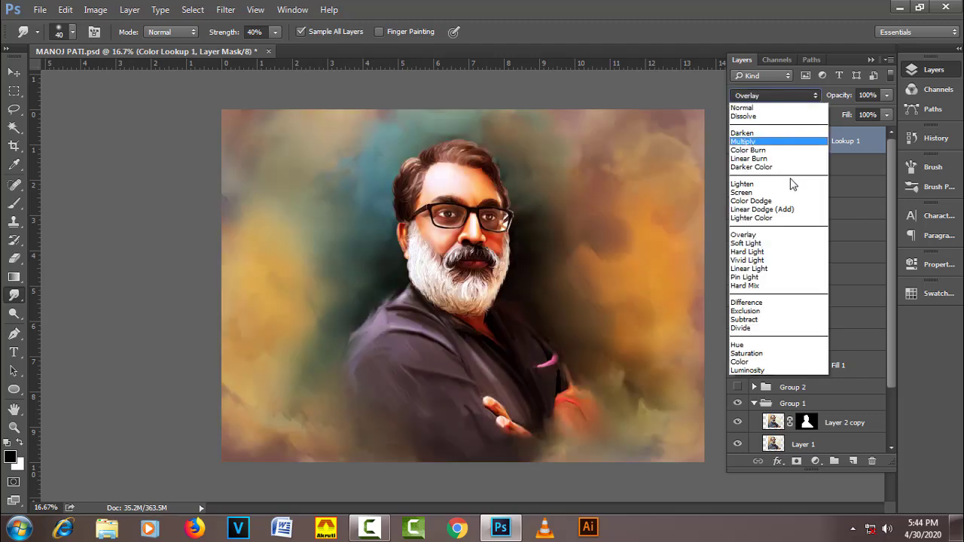
pyautogui.click(793, 243)
pyautogui.click(789, 95)
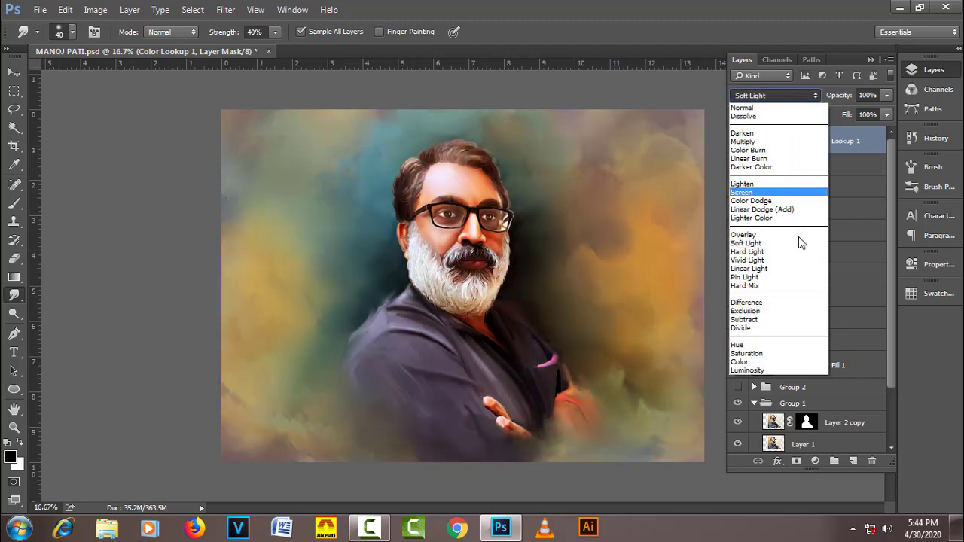
pyautogui.click(793, 362)
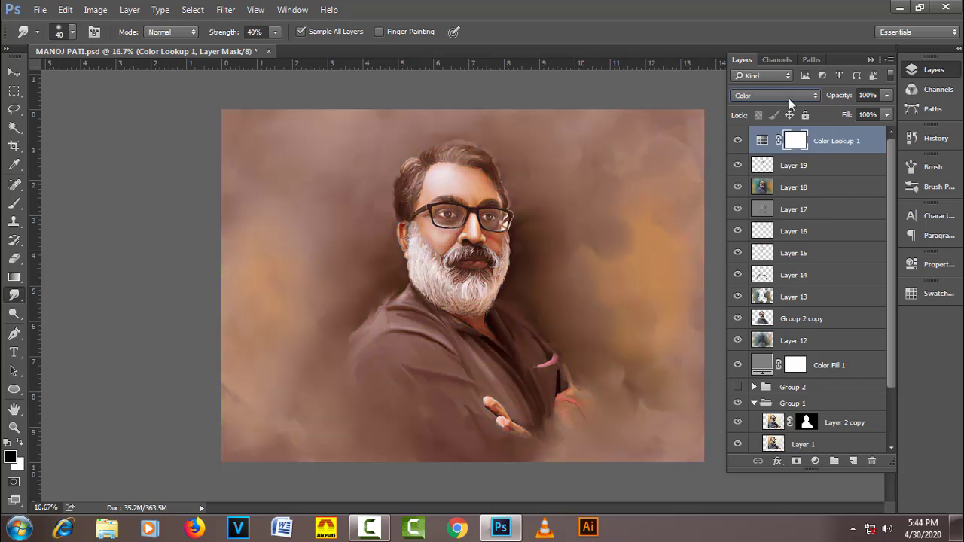
pyautogui.scroll(1, 789, 98)
pyautogui.scroll(1, 789, 98)
pyautogui.scroll(1, 788, 98)
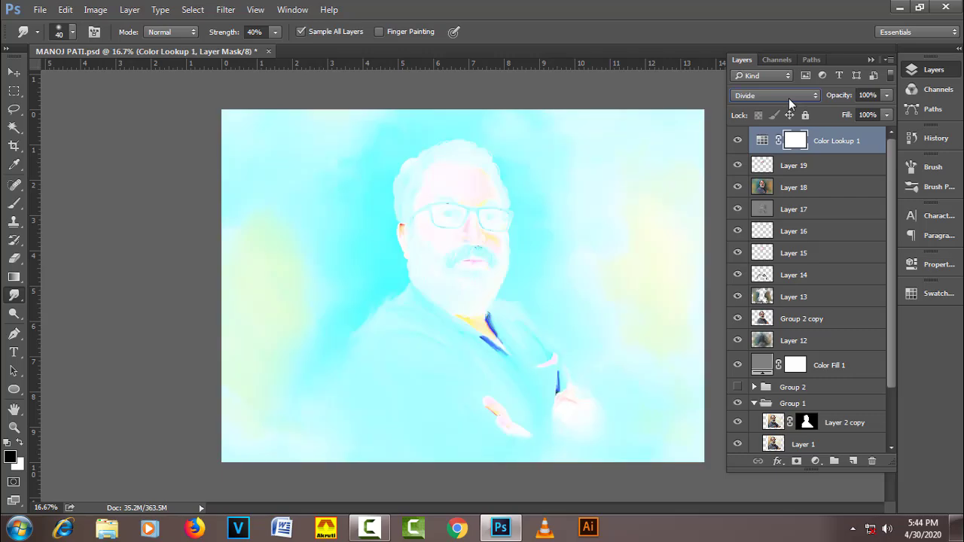
pyautogui.scroll(2, 789, 98)
pyautogui.scroll(1, 789, 98)
pyautogui.scroll(1, 789, 98)
pyautogui.scroll(1, 789, 98)
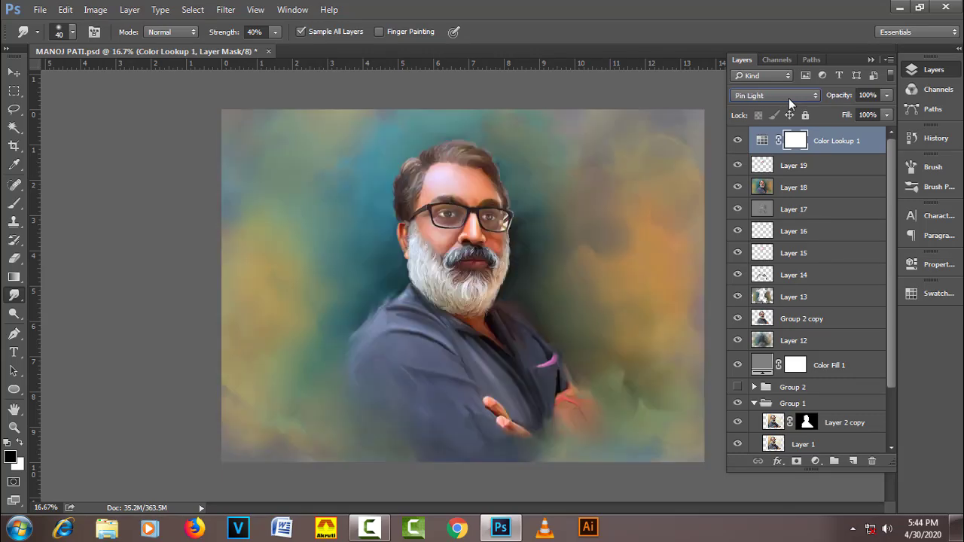
pyautogui.scroll(2, 789, 98)
pyautogui.scroll(1, 789, 98)
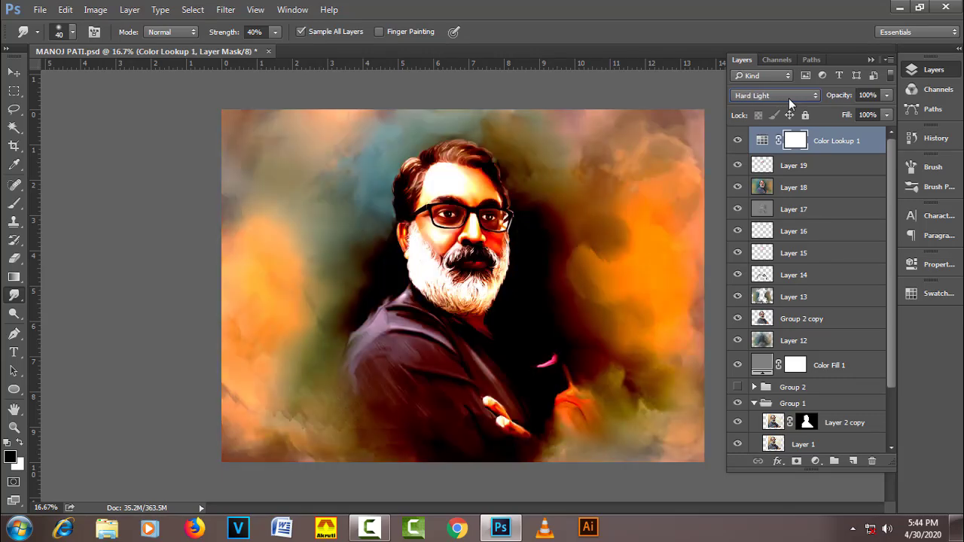
pyautogui.scroll(1, 789, 98)
pyautogui.scroll(2, 789, 98)
pyautogui.scroll(1, 789, 98)
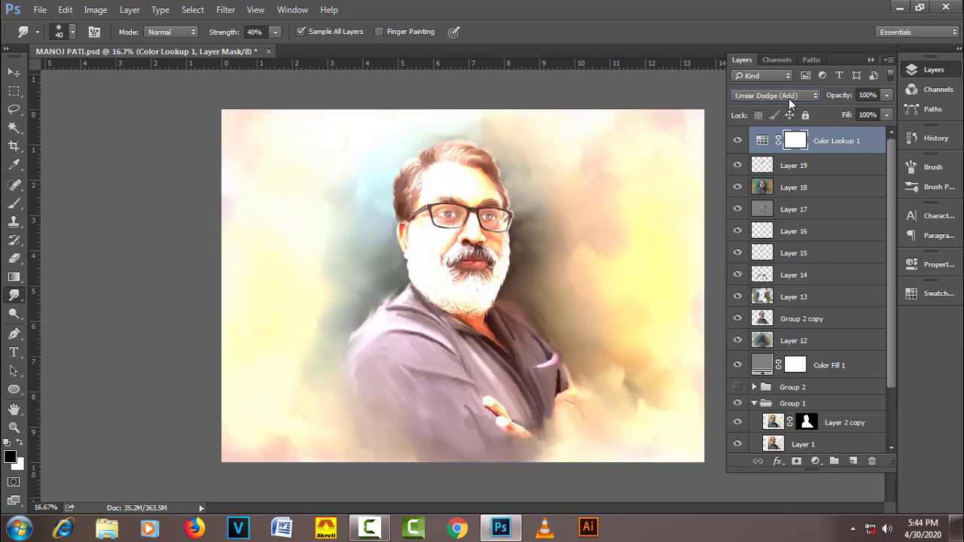
pyautogui.scroll(-1, 789, 98)
pyautogui.scroll(1, 788, 98)
pyautogui.scroll(2, 789, 98)
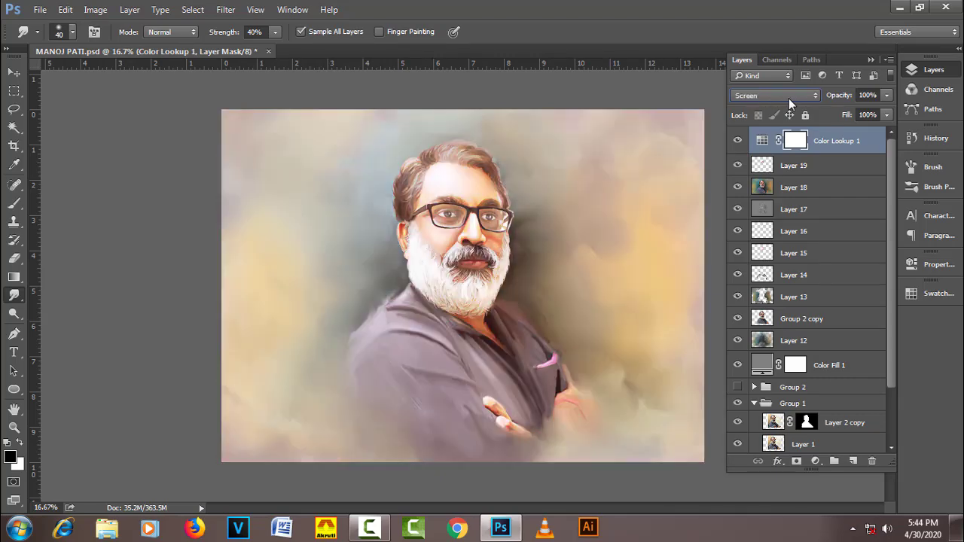
pyautogui.scroll(1, 789, 98)
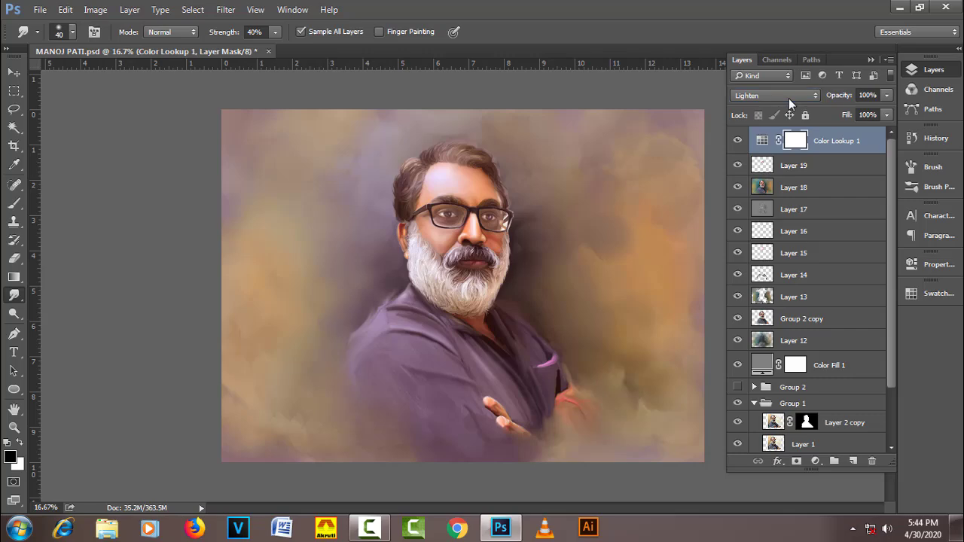
# Step: Compare the grade toggled off, then try the Device Link AnimePalette lookup preset
pyautogui.click(738, 141)
pyautogui.doubleClick(763, 143)
pyautogui.click(796, 332)
pyautogui.click(810, 382)
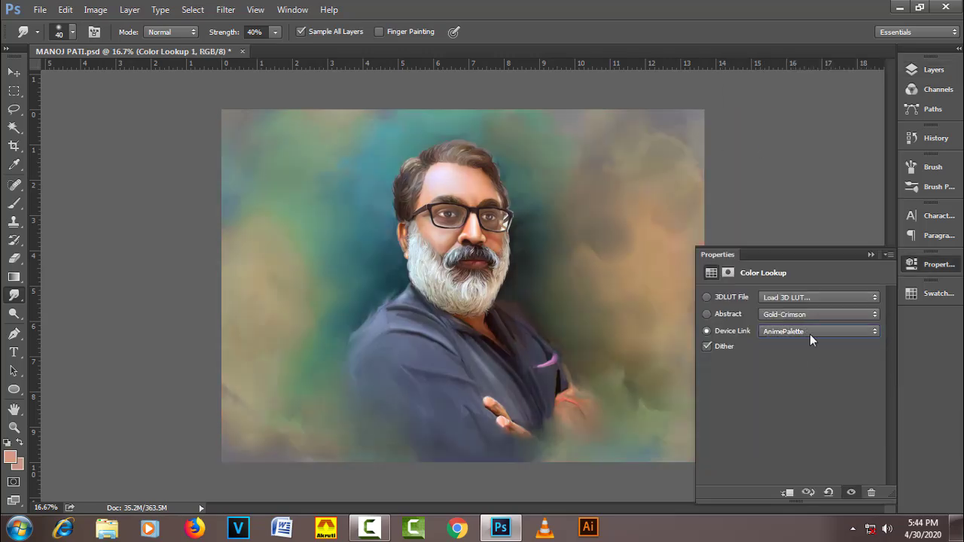
pyautogui.scroll(-2, 810, 334)
pyautogui.scroll(-1, 811, 333)
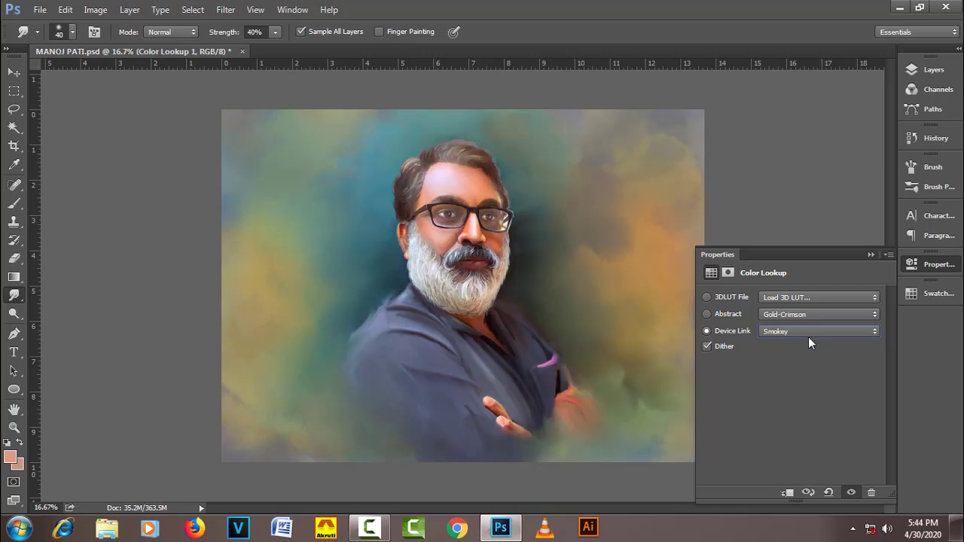
pyautogui.scroll(-1, 809, 337)
pyautogui.scroll(1, 809, 335)
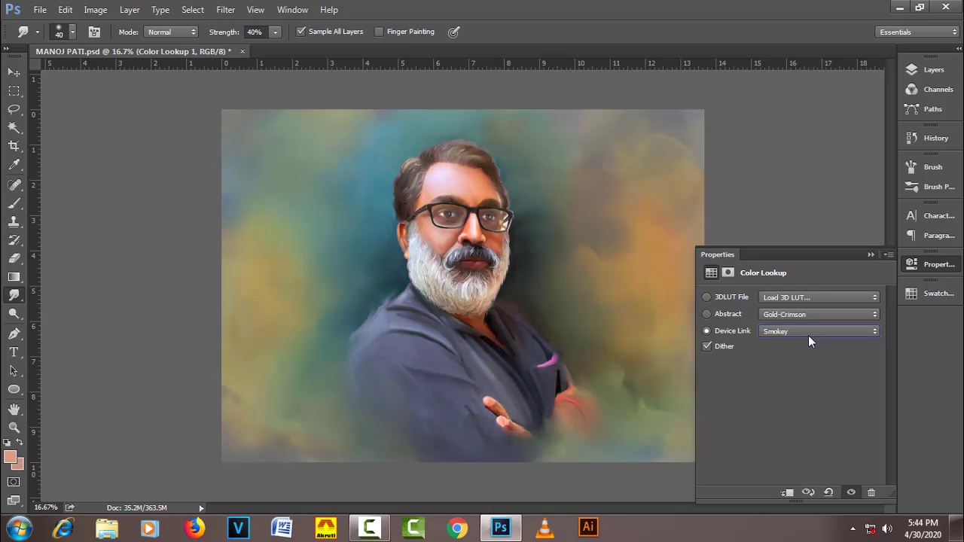
# Step: Try the 2Strip.look 3D LUT, then delete the Color Lookup 1 layer
pyautogui.click(817, 297)
pyautogui.click(789, 49)
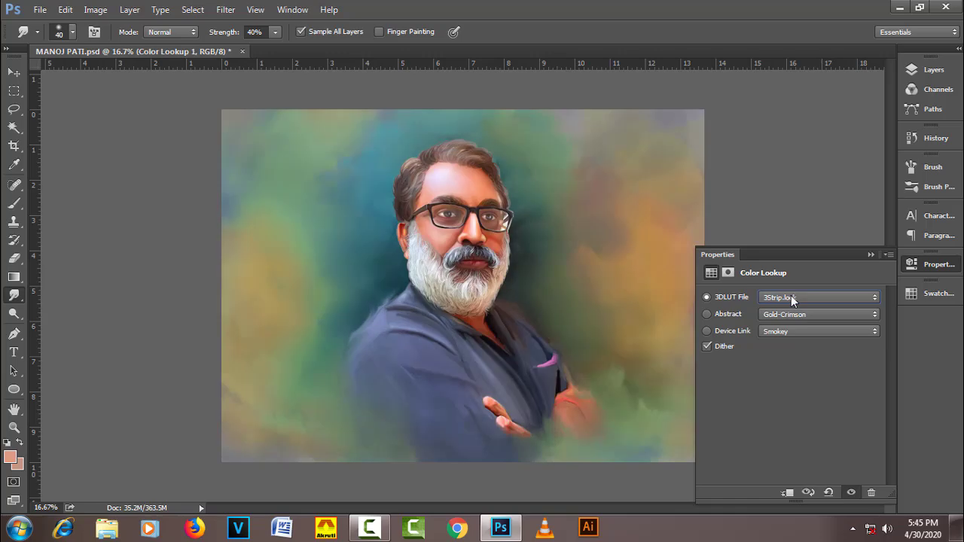
pyautogui.scroll(-1, 791, 295)
pyautogui.scroll(-1, 791, 295)
pyautogui.scroll(-1, 791, 296)
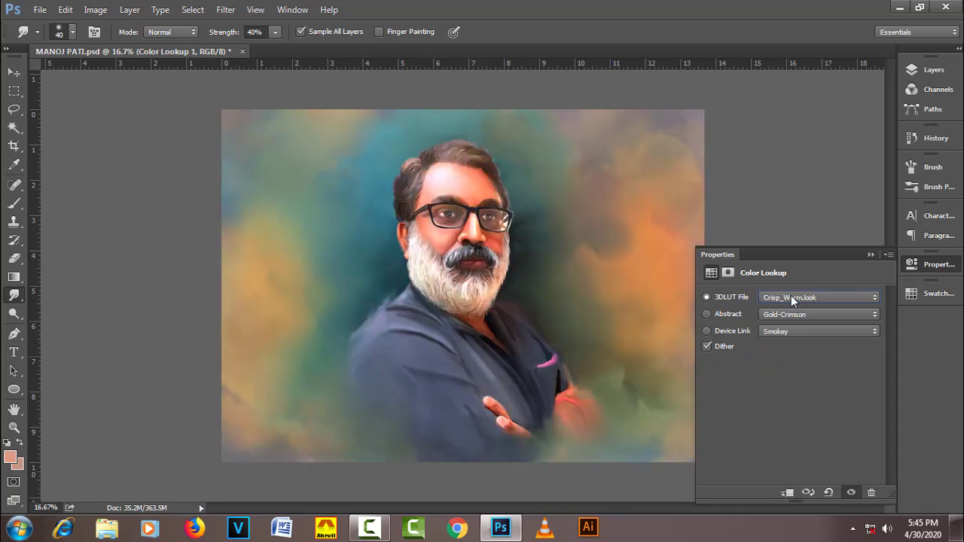
pyautogui.scroll(-1, 791, 295)
pyautogui.scroll(-1, 791, 295)
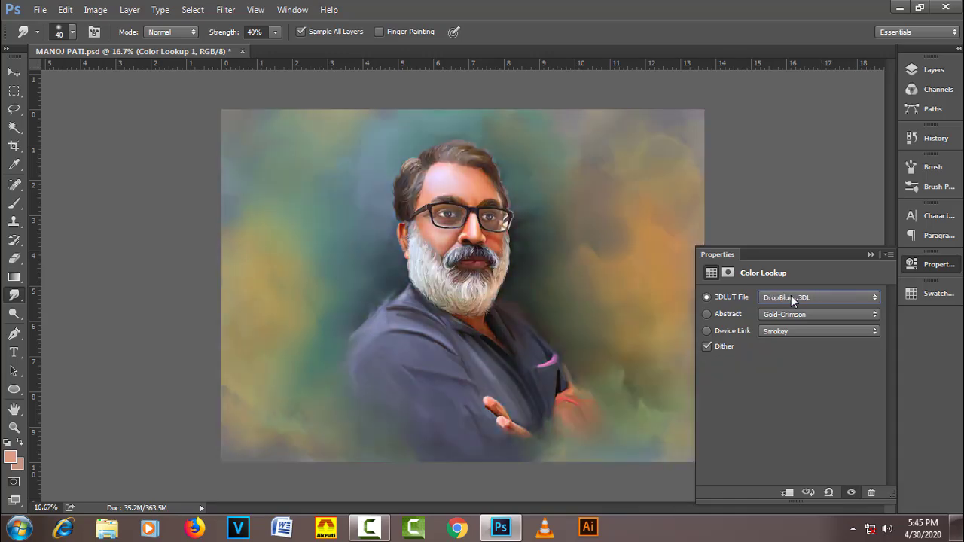
pyautogui.click(934, 69)
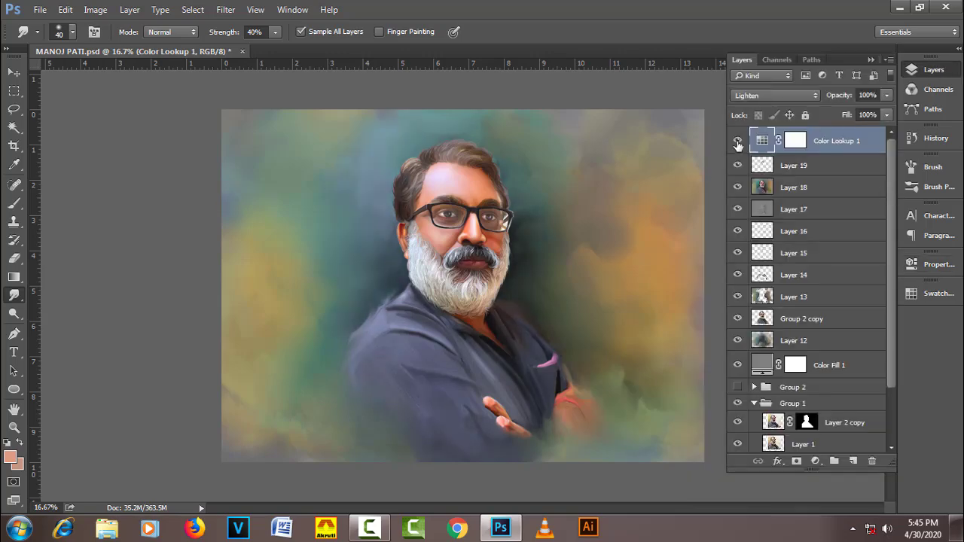
pyautogui.moveTo(817, 148); pyautogui.dragTo(873, 461)
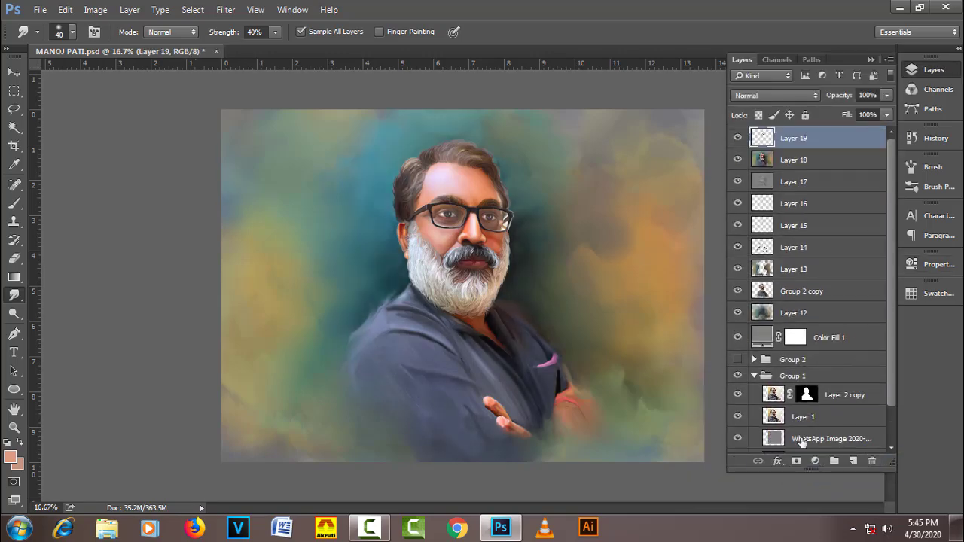
# Step: Add a Color Balance adjustment layer and shift its midtones' yellow-blue, green and red sliders
pyautogui.click(815, 461)
pyautogui.click(829, 329)
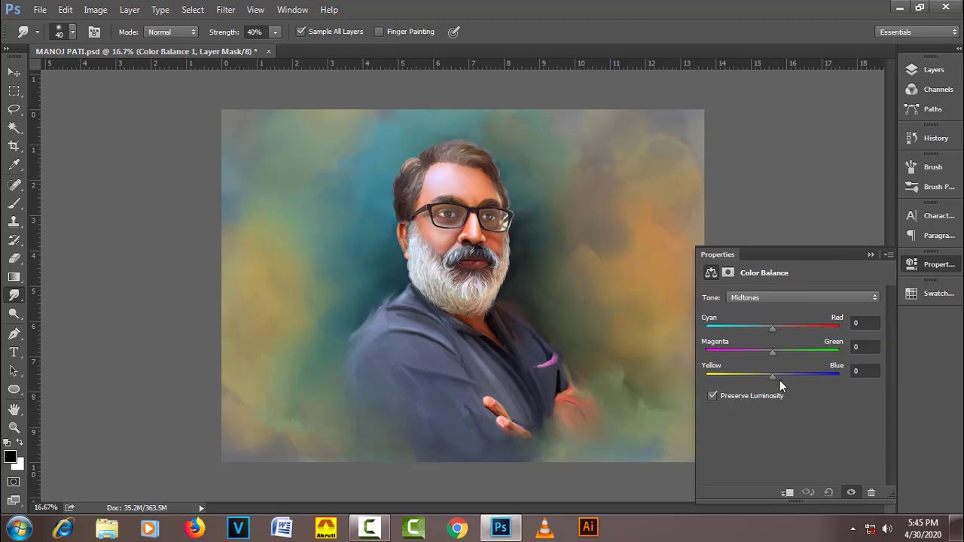
pyautogui.moveTo(759, 376); pyautogui.dragTo(769, 376)
pyautogui.moveTo(773, 351)
pyautogui.mouseDown()
pyautogui.moveTo(783, 353)
pyautogui.moveTo(783, 330)
pyautogui.mouseUp()
pyautogui.click(776, 297)
# Step: Shift the shadows toward blue and give the highlights +15 blue
pyautogui.click(767, 320)
pyautogui.click(766, 298)
pyautogui.click(766, 309)
pyautogui.moveTo(773, 376)
pyautogui.mouseDown()
pyautogui.moveTo(786, 376)
pyautogui.moveTo(781, 332)
pyautogui.mouseUp()
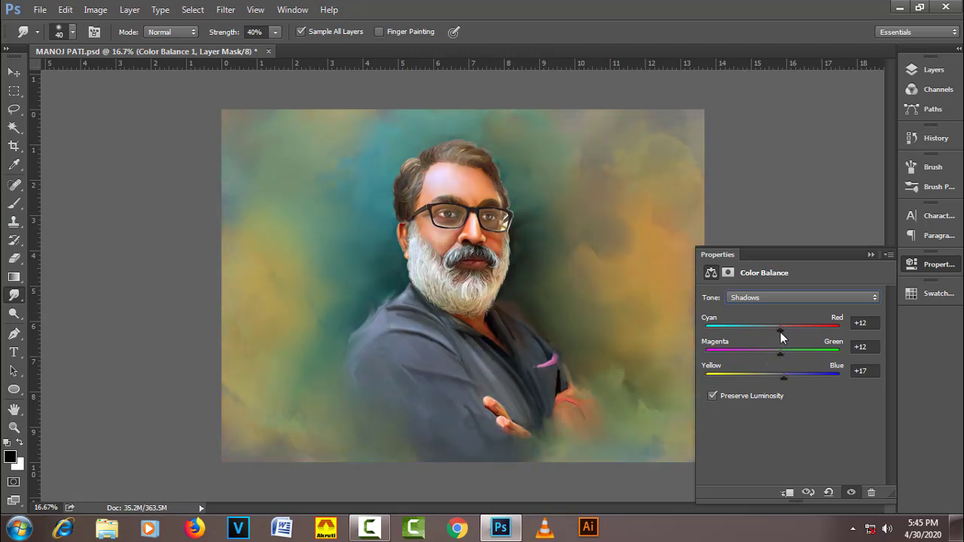
pyautogui.click(779, 298)
pyautogui.click(780, 325)
pyautogui.moveTo(772, 376); pyautogui.dragTo(788, 381)
pyautogui.click(934, 70)
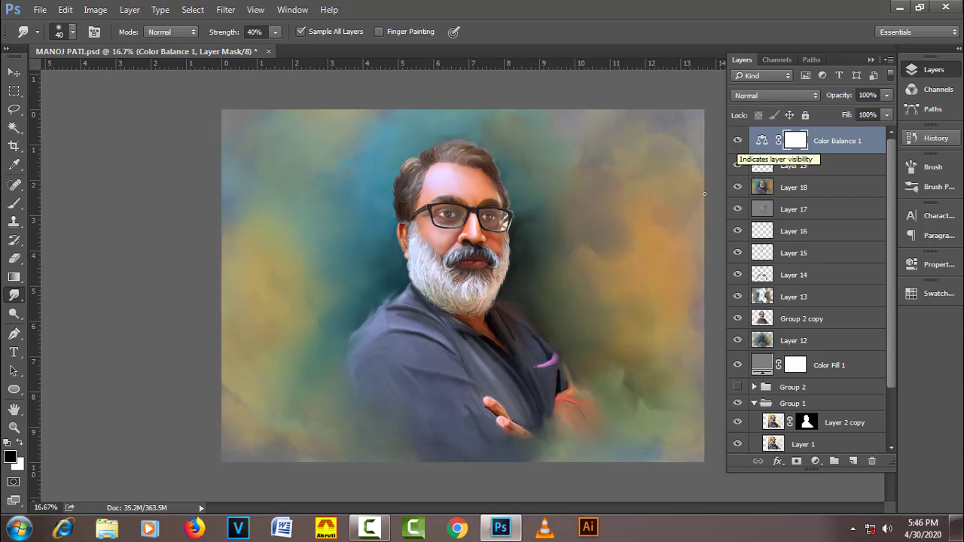
# Step: Stamp visible layers into Layer 20 and smooth it with Camera Raw luminance noise reduction
pyautogui.hotkey('ctrl', 'shift', 'alt', 'e')
pyautogui.click(225, 9)
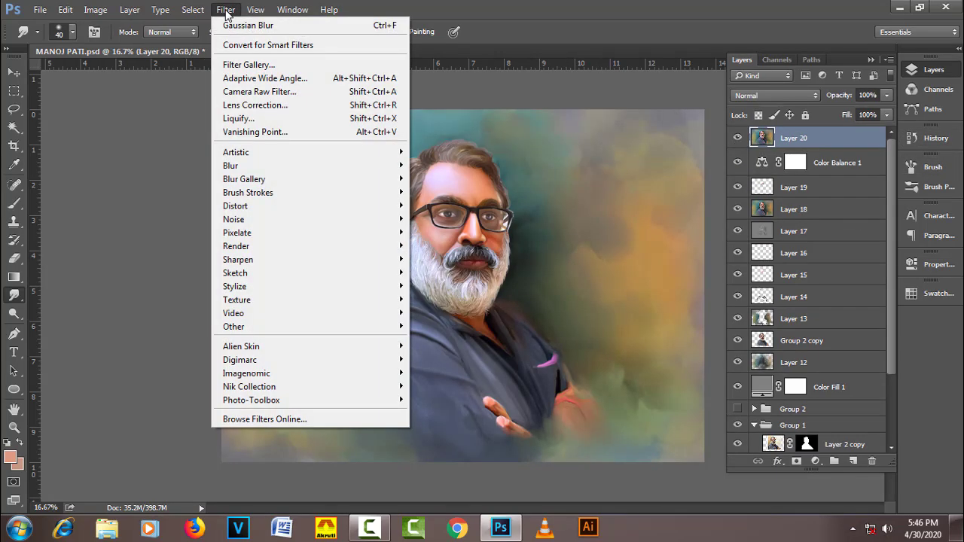
pyautogui.click(264, 92)
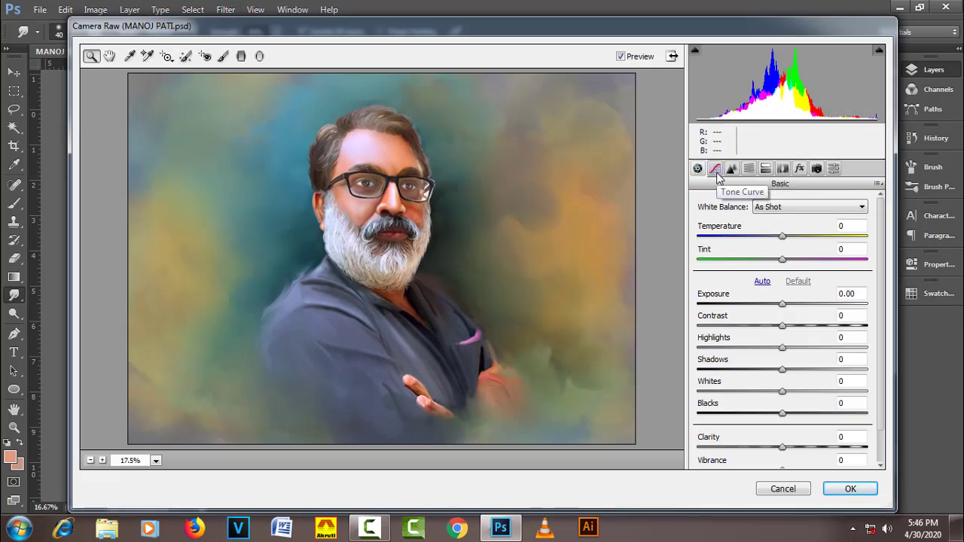
pyautogui.click(732, 168)
pyautogui.moveTo(698, 342); pyautogui.dragTo(840, 344)
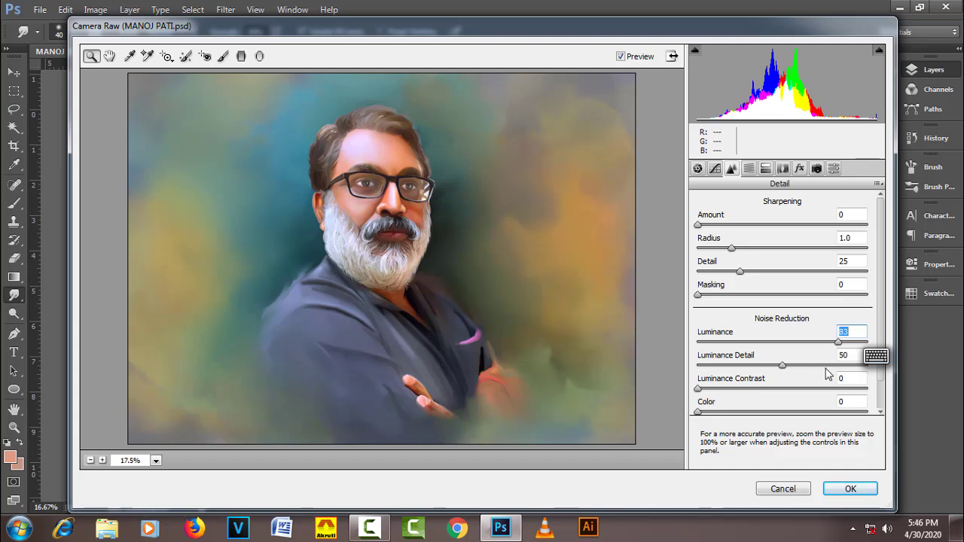
pyautogui.moveTo(839, 343); pyautogui.dragTo(806, 348)
pyautogui.click(850, 489)
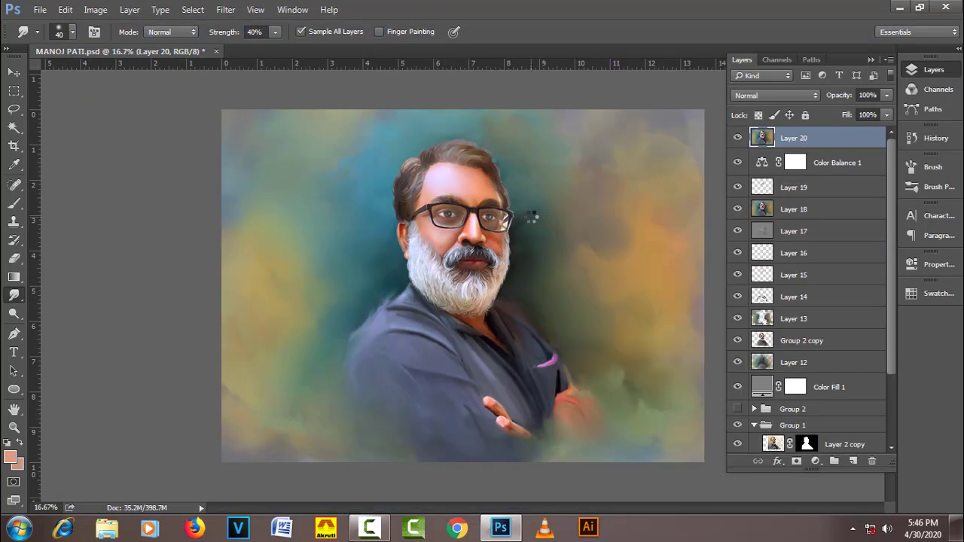
# Step: Add a white layer mask to Layer 20 and target it with the Brush tool
pyautogui.click(796, 460)
pyautogui.scroll(1, 463, 250)
pyautogui.scroll(2, 463, 250)
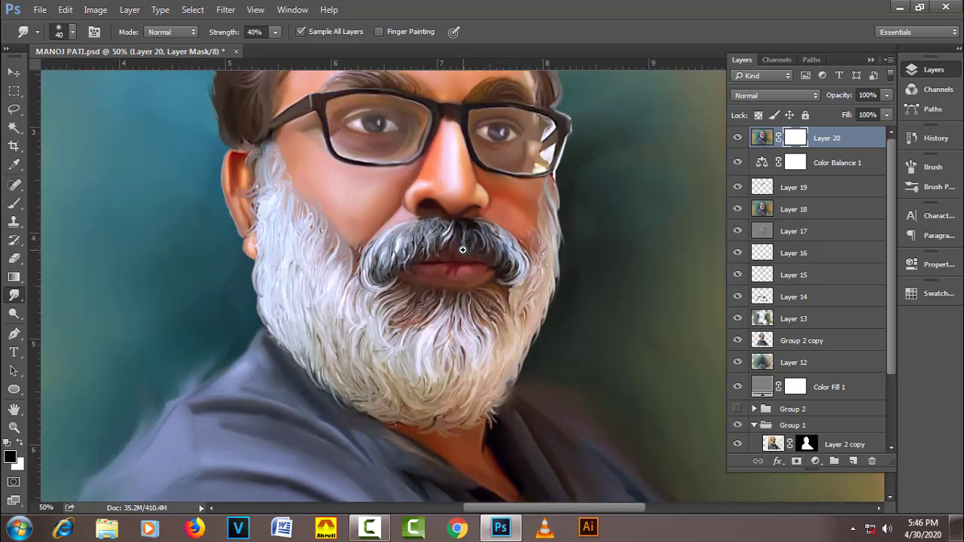
pyautogui.scroll(1, 462, 250)
pyautogui.press('b')
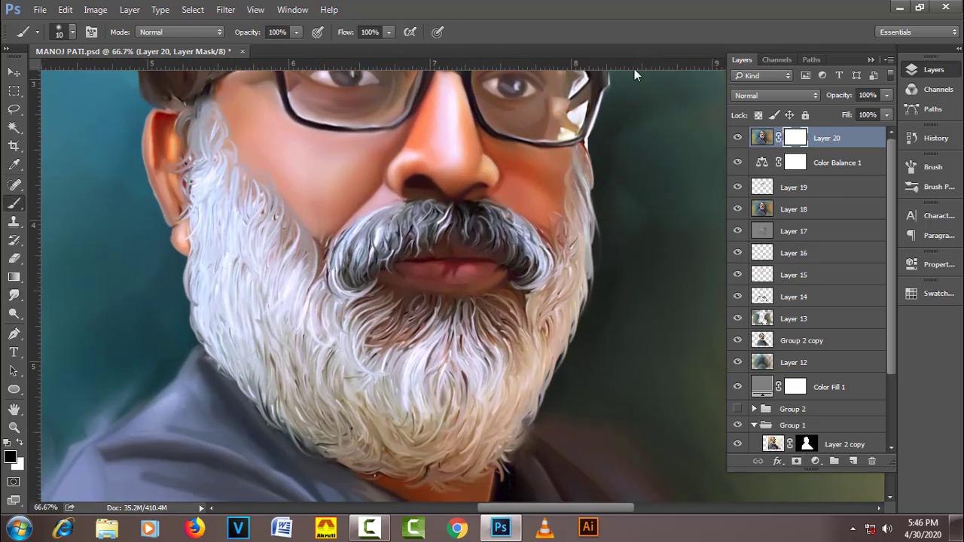
pyautogui.press(']')
pyautogui.press(']')
pyautogui.click(949, 168)
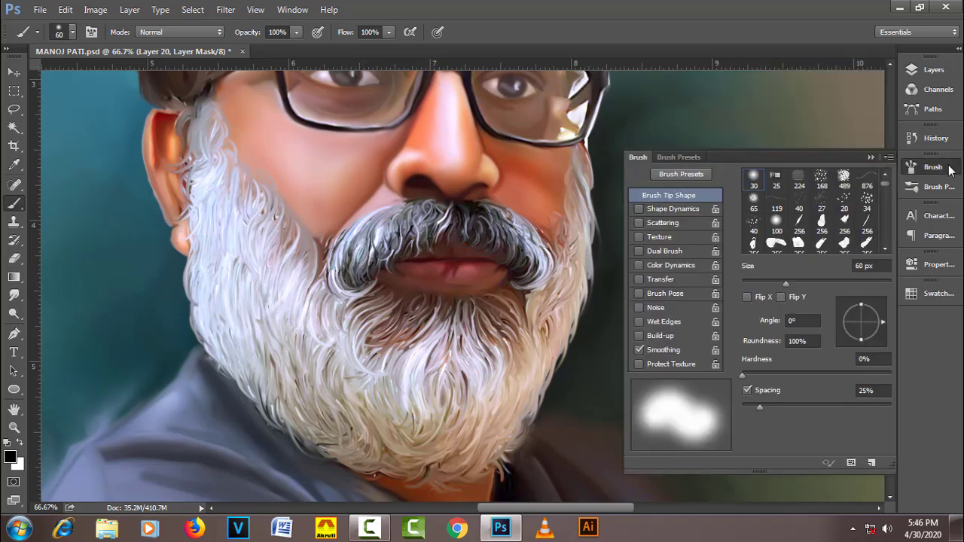
pyautogui.click(949, 168)
pyautogui.click(934, 70)
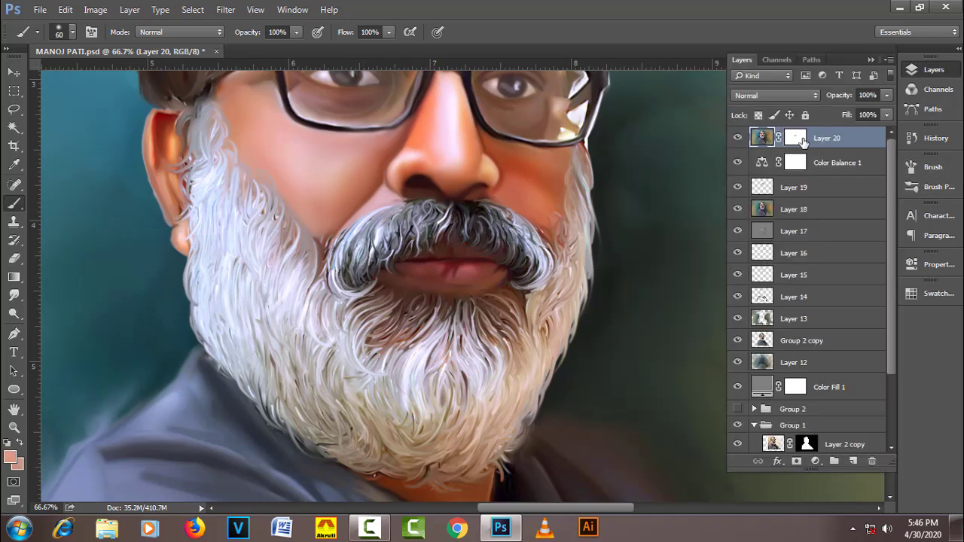
pyautogui.click(797, 139)
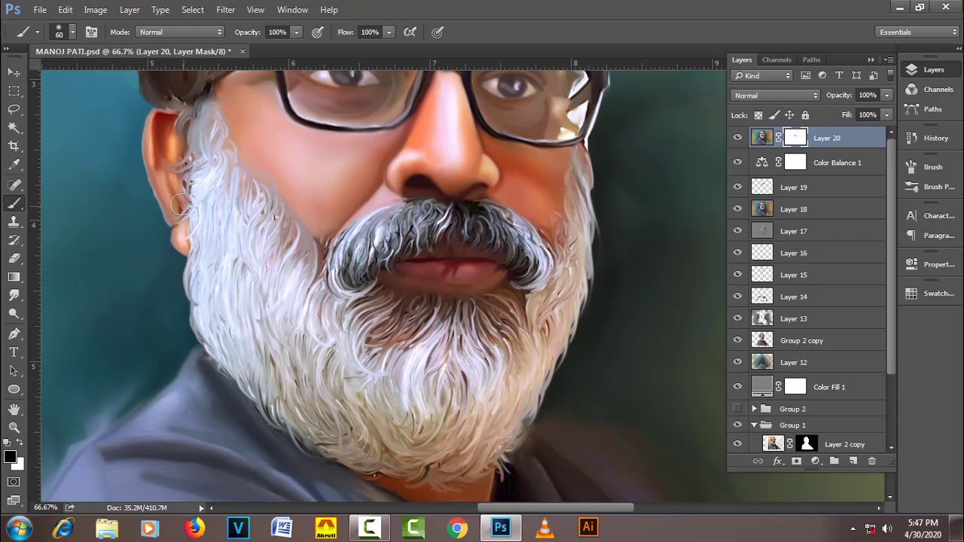
# Step: Paint the mask black over the eyes and top hair, resizing the brush between 50 and 125
pyautogui.press(']')
pyautogui.press(']')
pyautogui.press(']')
pyautogui.press('[')
pyautogui.press('[')
pyautogui.click(580, 230)
pyautogui.press('[')
pyautogui.press('[')
pyautogui.moveTo(374, 141); pyautogui.dragTo(399, 311)
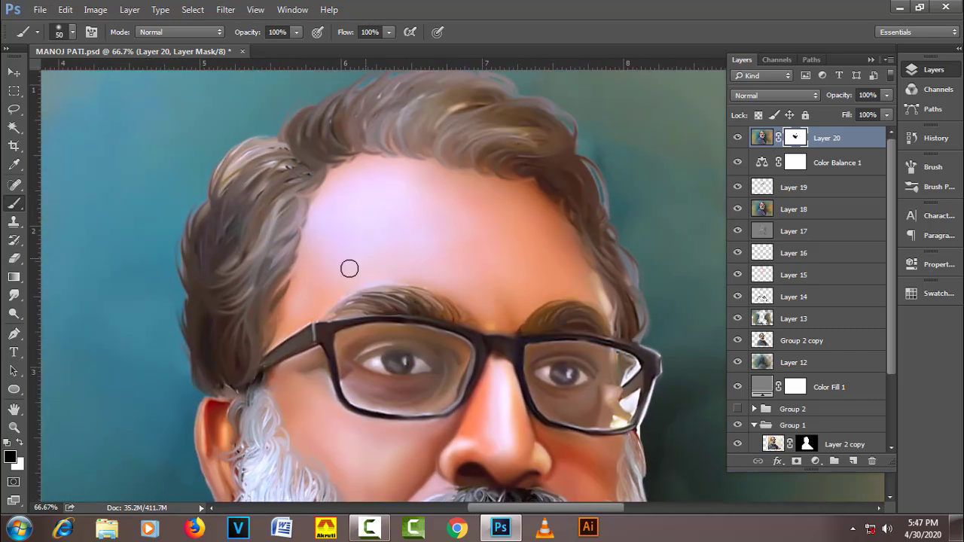
pyautogui.press(']')
pyautogui.press(']')
pyautogui.press(']')
pyautogui.press(']')
pyautogui.moveTo(331, 120); pyautogui.dragTo(354, 126)
pyautogui.press('[')
pyautogui.press('[')
pyautogui.press('[')
pyautogui.press('[')
pyautogui.press('[')
pyautogui.press('[')
pyautogui.press('[')
# Step: Viewing the mask alone, paint the beard area black, then return to the portrait view
pyautogui.keyDown('alt'); pyautogui.click(796, 137); pyautogui.keyUp('alt')
pyautogui.hotkey('ctrl', '-')
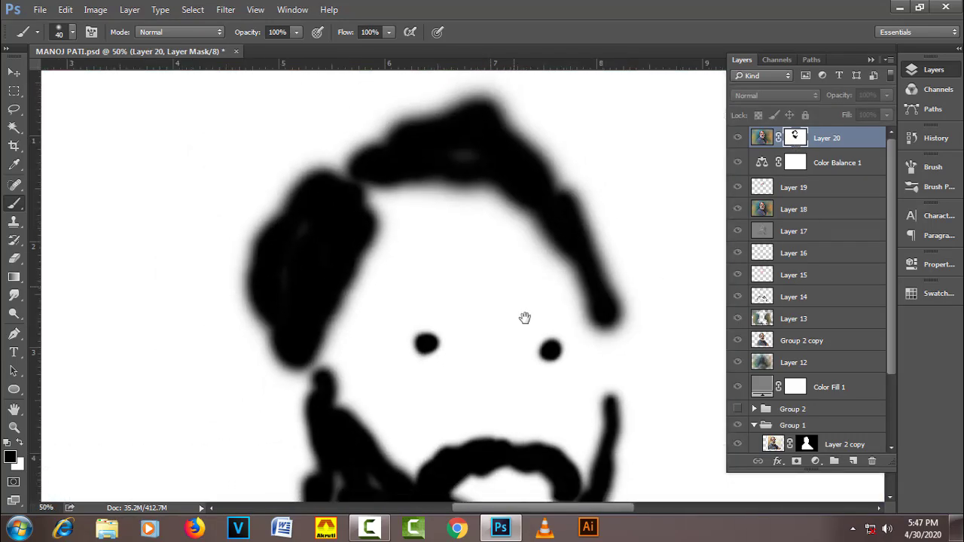
pyautogui.hotkey('ctrl', '-')
pyautogui.press(']')
pyautogui.press(']')
pyautogui.press(']')
pyautogui.moveTo(342, 344)
pyautogui.mouseDown()
pyautogui.moveTo(335, 374)
pyautogui.moveTo(370, 366)
pyautogui.moveTo(379, 409)
pyautogui.moveTo(440, 441)
pyautogui.moveTo(416, 397)
pyautogui.mouseUp()
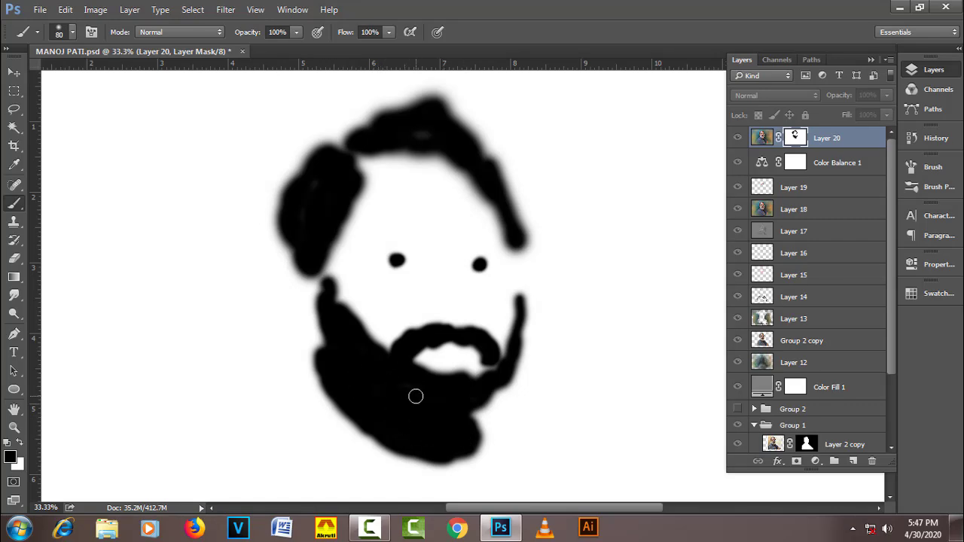
pyautogui.keyDown('alt'); pyautogui.click(796, 137); pyautogui.keyUp('alt')
pyautogui.hotkey('ctrl', '-')
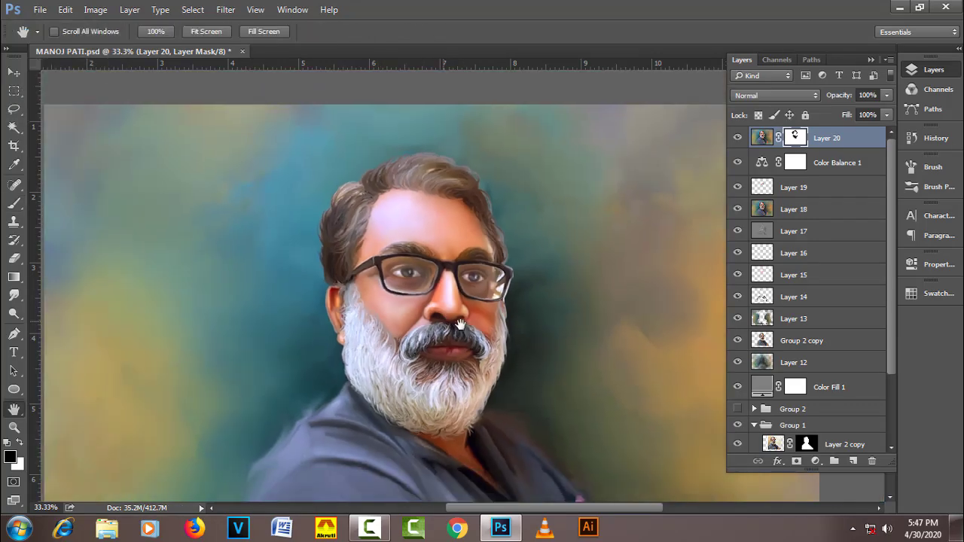
# Step: Stamp visible layers into Layer 21, set Linear Light blending and apply a 2-pixel High Pass
pyautogui.hotkey('ctrl', 'shift', 'alt', 'e')
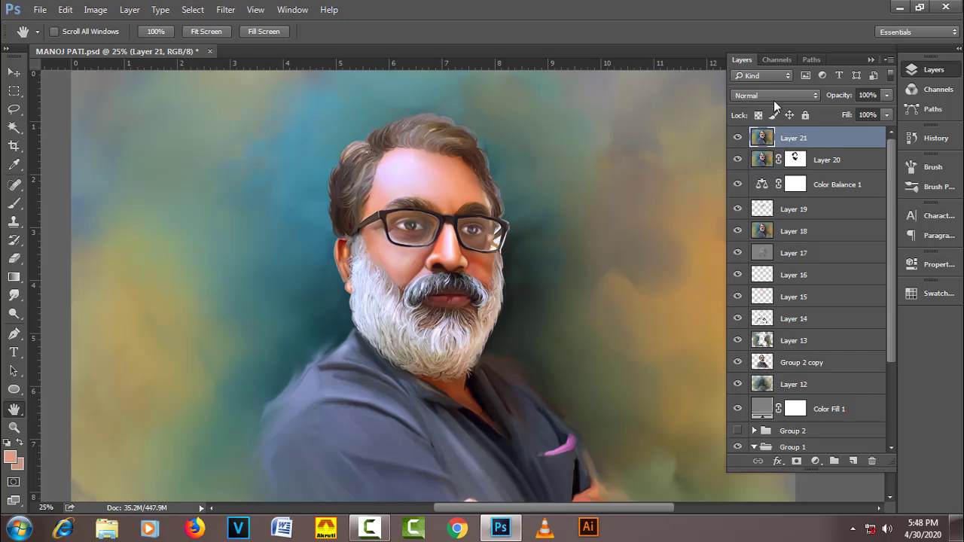
pyautogui.click(774, 96)
pyautogui.click(771, 276)
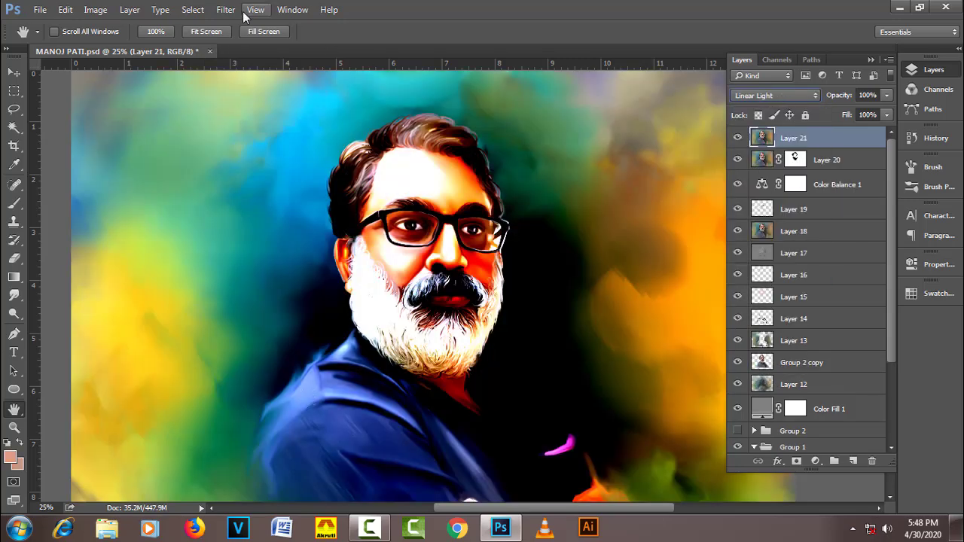
pyautogui.click(226, 9)
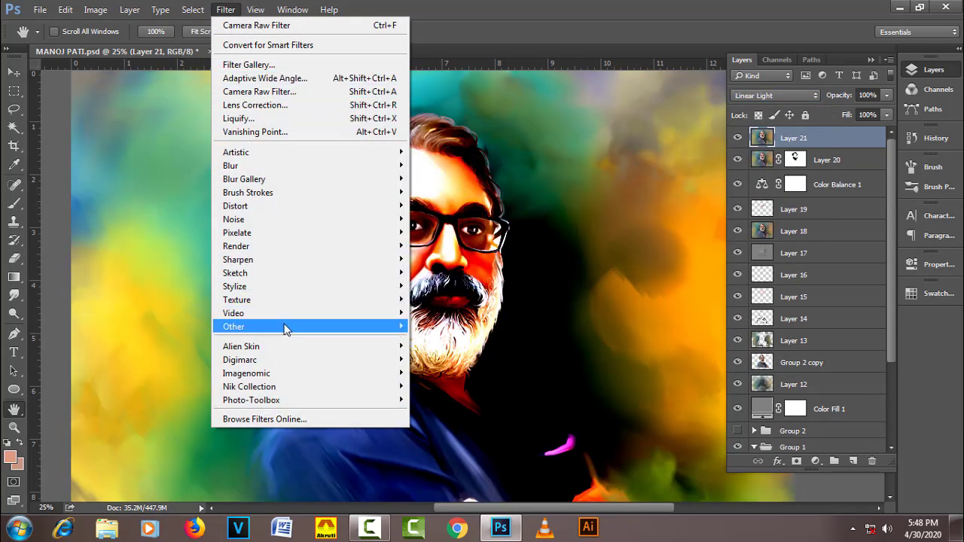
pyautogui.moveTo(287, 327)
pyautogui.click(444, 339)
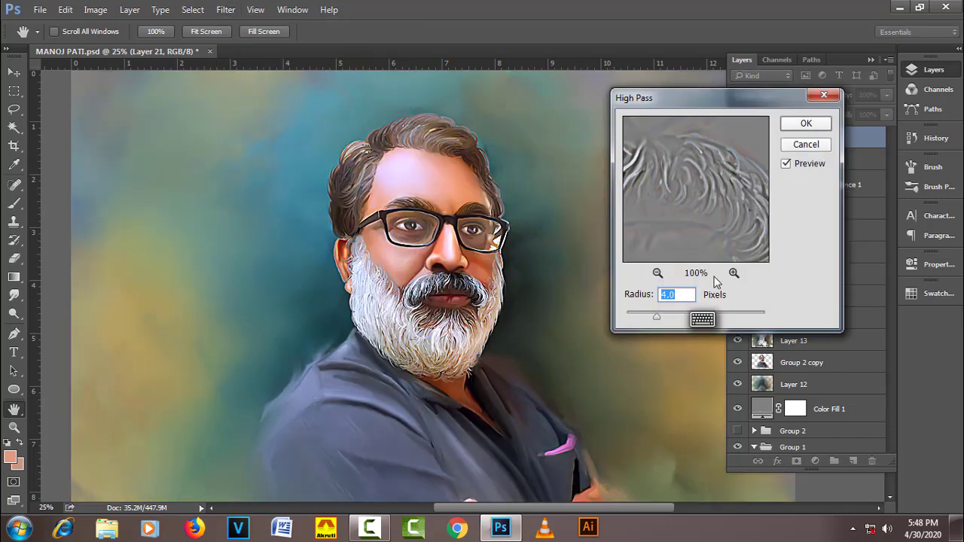
pyautogui.write('2')
pyautogui.click(806, 125)
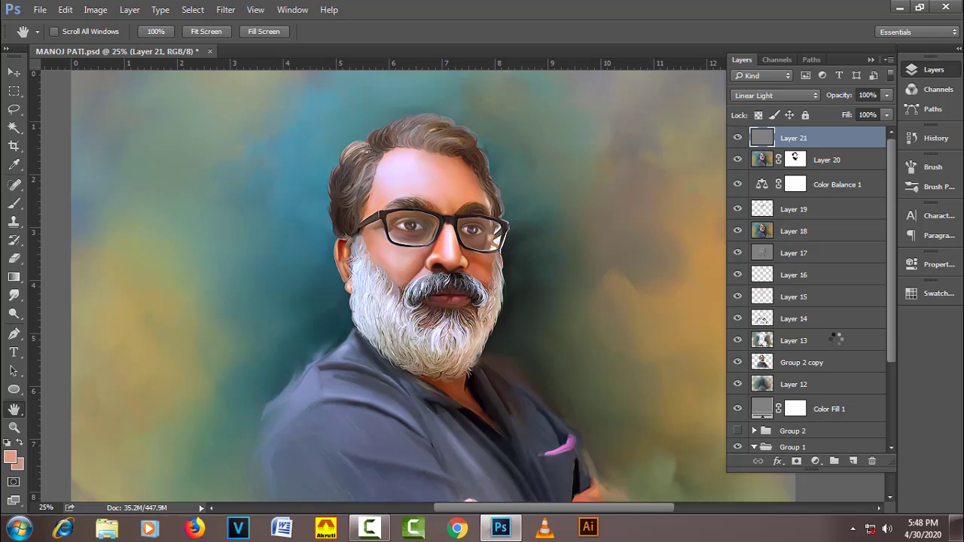
pyautogui.click(379, 307)
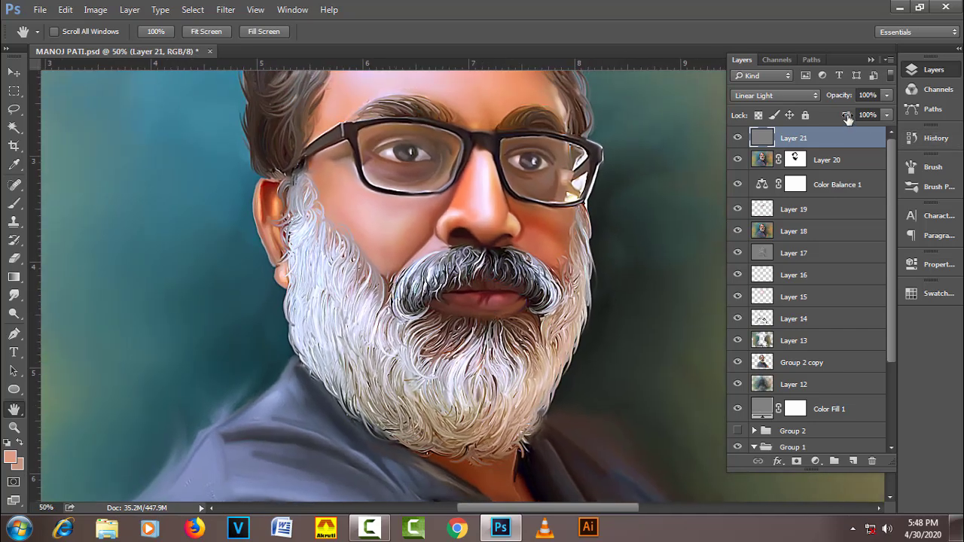
pyautogui.click(848, 118)
# Step: Give Layer 21 a black hiding mask and paint sharpening back onto the moustache in white
pyautogui.press('Return')
pyautogui.keyDown('alt'); pyautogui.click(796, 461); pyautogui.keyUp('alt')
pyautogui.press('b')
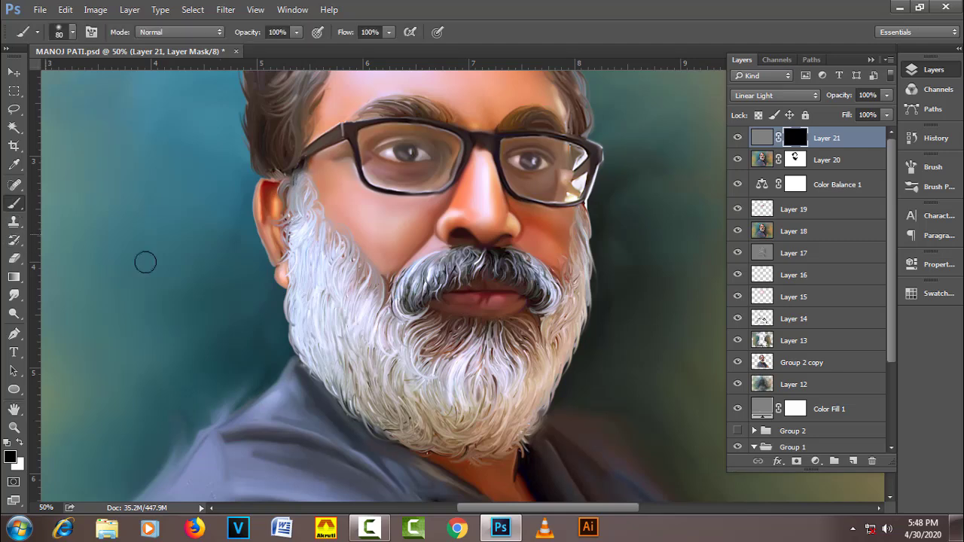
pyautogui.press('x')
pyautogui.press('[')
pyautogui.moveTo(437, 290); pyautogui.dragTo(407, 298)
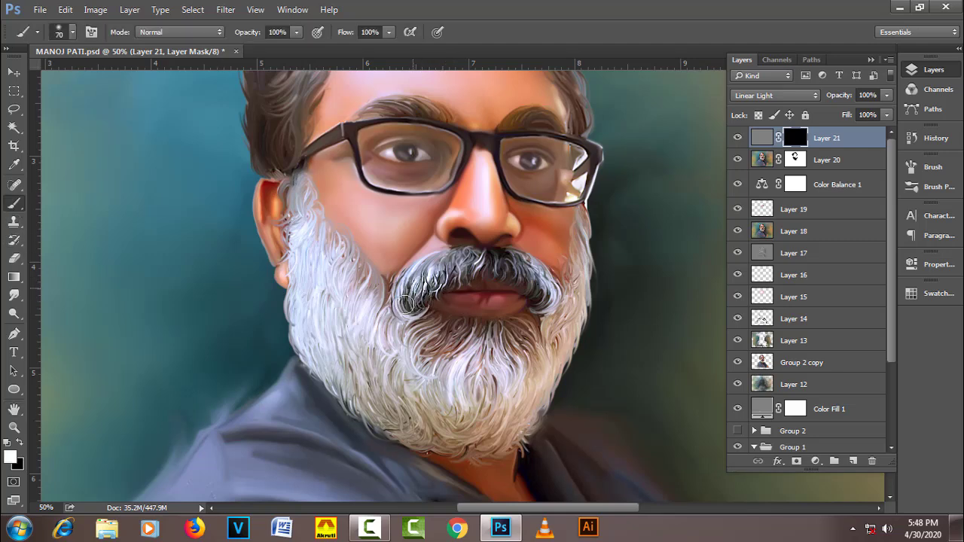
pyautogui.moveTo(475, 256)
pyautogui.mouseDown()
pyautogui.moveTo(522, 268)
pyautogui.moveTo(487, 300)
pyautogui.mouseUp()
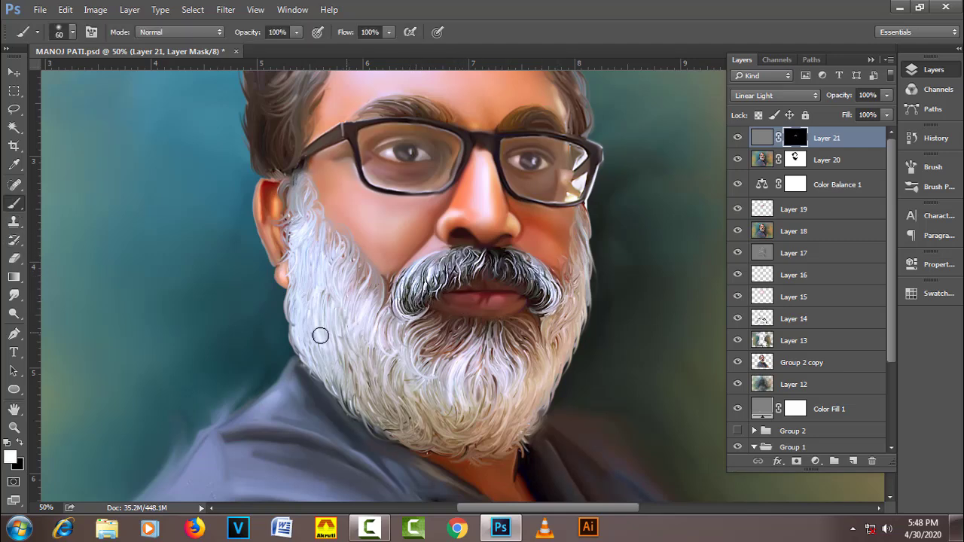
# Step: Reveal sharpening on the left sideburn and cheek, adjusting brush size while painting the mask
pyautogui.press(']')
pyautogui.press(']')
pyautogui.press(']')
pyautogui.moveTo(294, 188)
pyautogui.mouseDown()
pyautogui.moveTo(324, 286)
pyautogui.moveTo(308, 295)
pyautogui.moveTo(429, 339)
pyautogui.moveTo(520, 354)
pyautogui.moveTo(463, 406)
pyautogui.moveTo(423, 392)
pyautogui.mouseUp()
pyautogui.press('[')
pyautogui.press('[')
pyautogui.press('[')
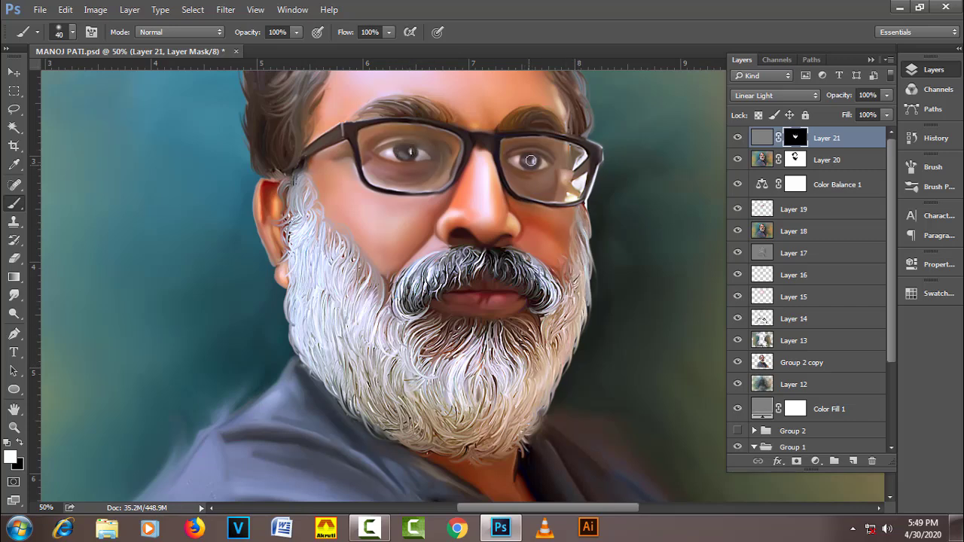
pyautogui.hotkey('ctrl', '-')
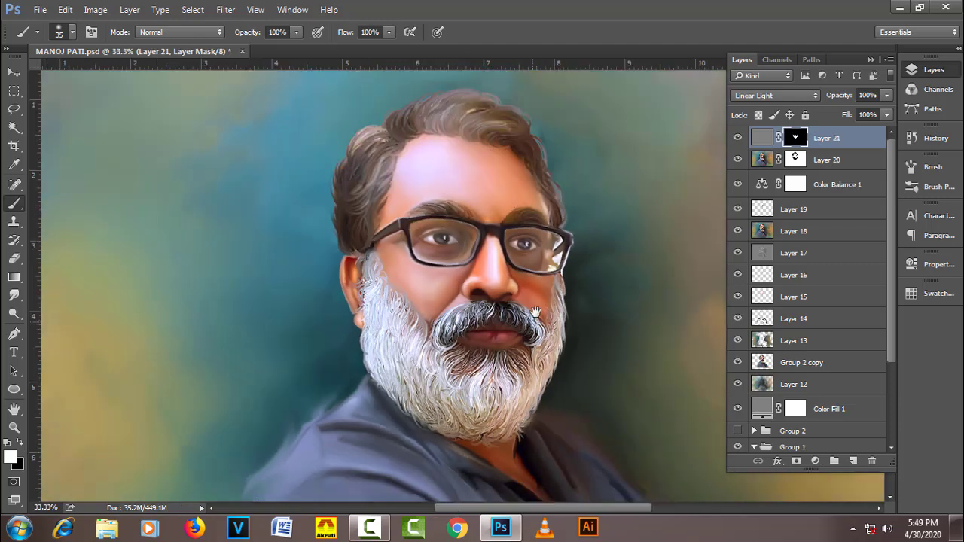
pyautogui.press(']')
pyautogui.press(']')
pyautogui.press(']')
pyautogui.press(']')
pyautogui.press(']')
pyautogui.press(']')
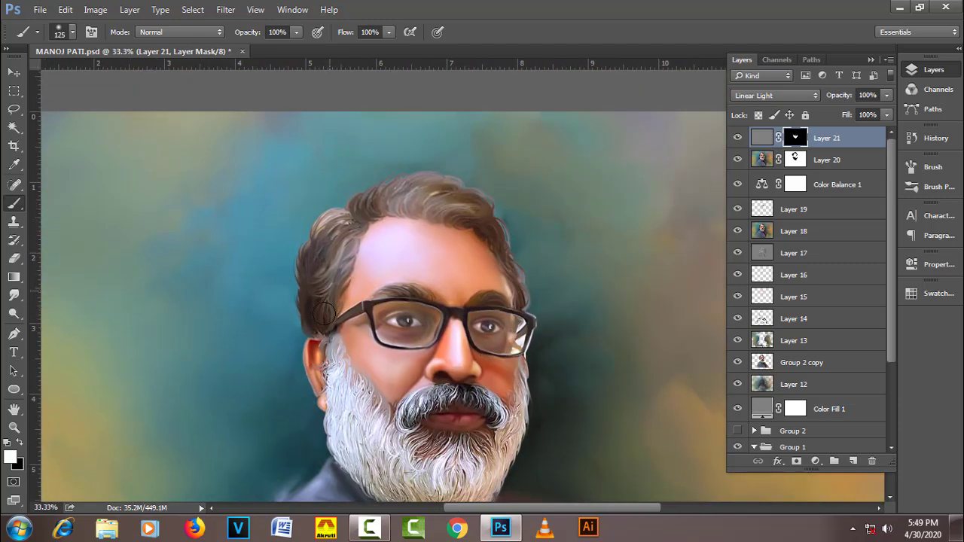
pyautogui.press('[')
pyautogui.press('[')
pyautogui.press('[')
pyautogui.scroll(-2, 513, 348)
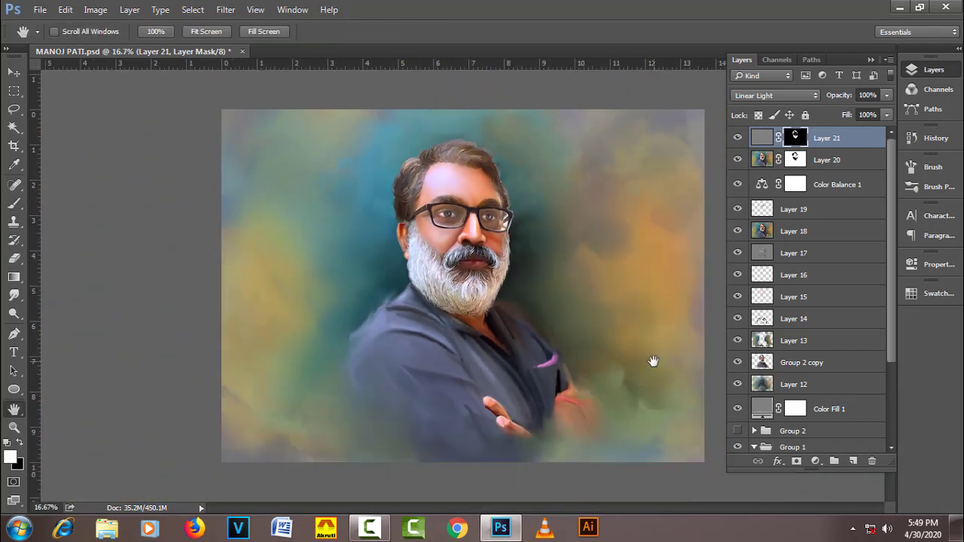
# Step: Save the portrait file
pyautogui.hotkey('ctrl', 's')
pyautogui.scroll(1, 614, 352)
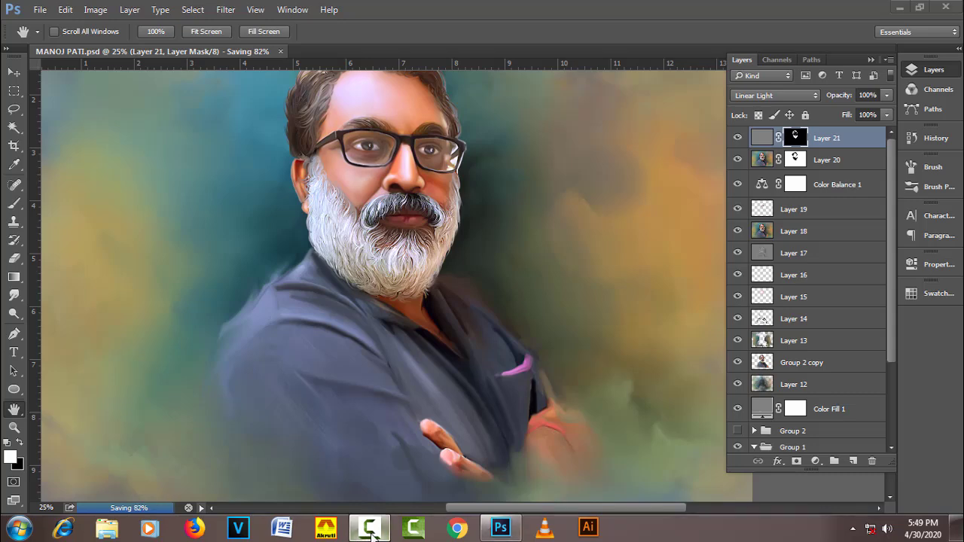
pyautogui.scroll(-1, 589, 328)
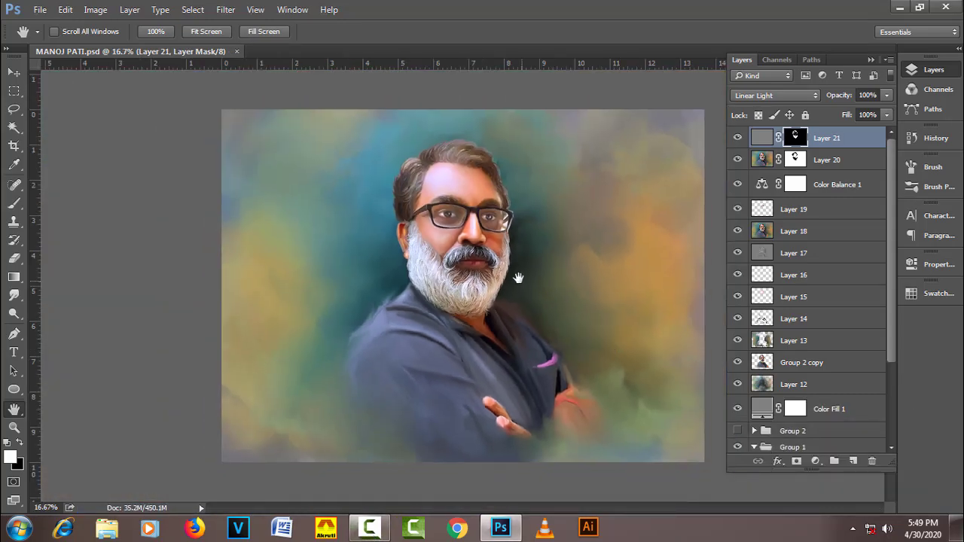
pyautogui.scroll(1, 517, 258)
# Step: Stamp visible layers into Layer 22 and apply Match Color with Luminance 76, Intensity 120
pyautogui.hotkey('ctrl', 'shift', 'alt', 'e')
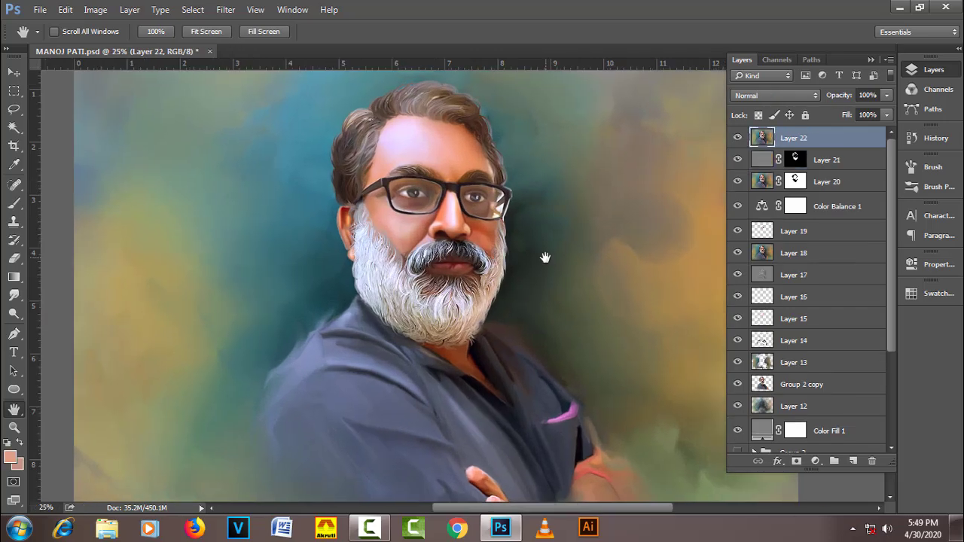
pyautogui.click(95, 9)
pyautogui.click(325, 325)
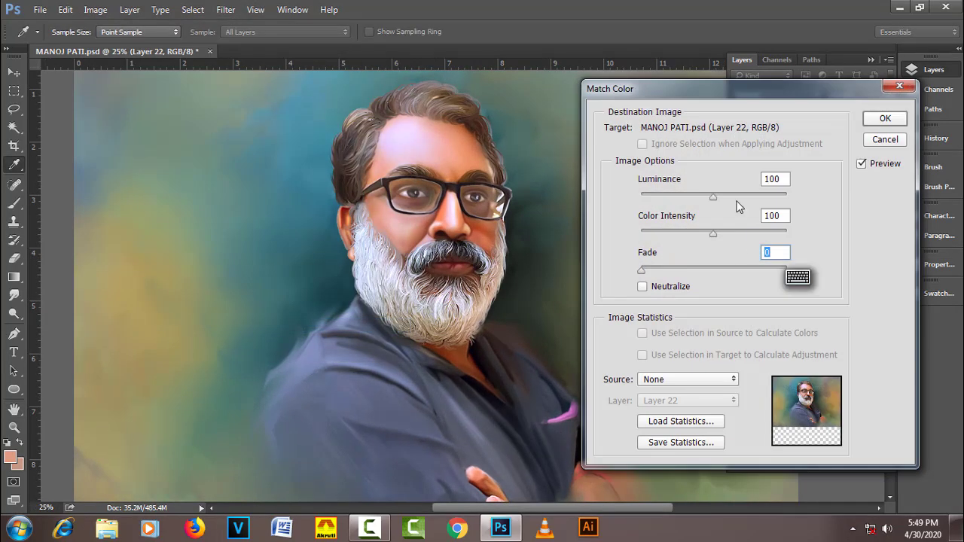
pyautogui.moveTo(714, 234); pyautogui.dragTo(734, 235)
pyautogui.moveTo(716, 198)
pyautogui.mouseDown()
pyautogui.moveTo(699, 208)
pyautogui.moveTo(736, 239)
pyautogui.mouseUp()
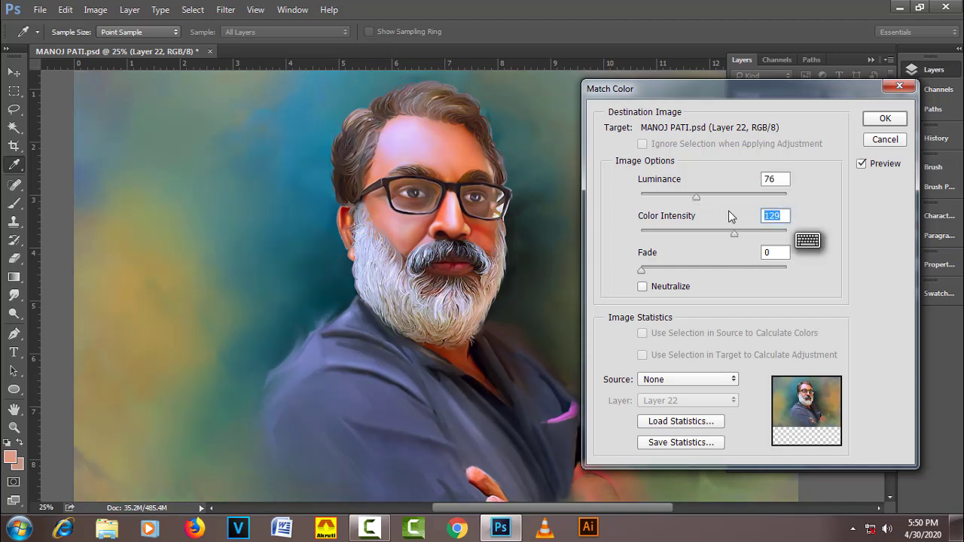
pyautogui.press('Return')
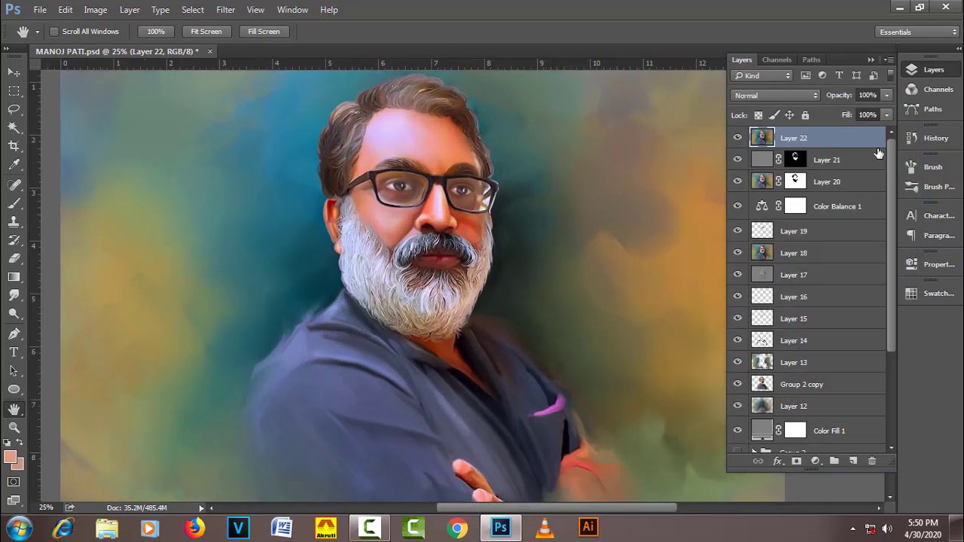
# Step: Duplicate Layer 22 and grade the copy in Camera Raw: brighter curve, Highlights −44, Whites +39, Shadows +24
pyautogui.moveTo(847, 140); pyautogui.dragTo(851, 465)
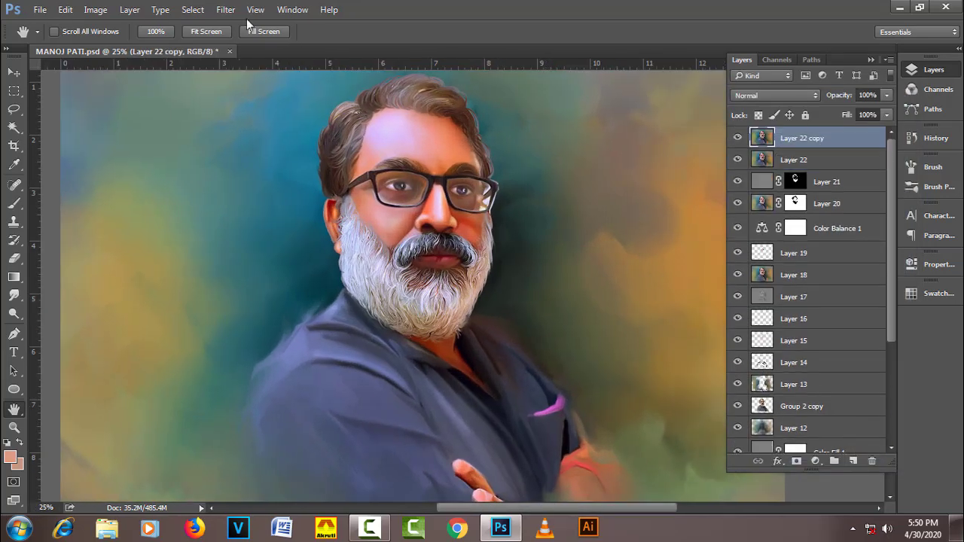
pyautogui.click(225, 9)
pyautogui.click(291, 93)
pyautogui.click(715, 168)
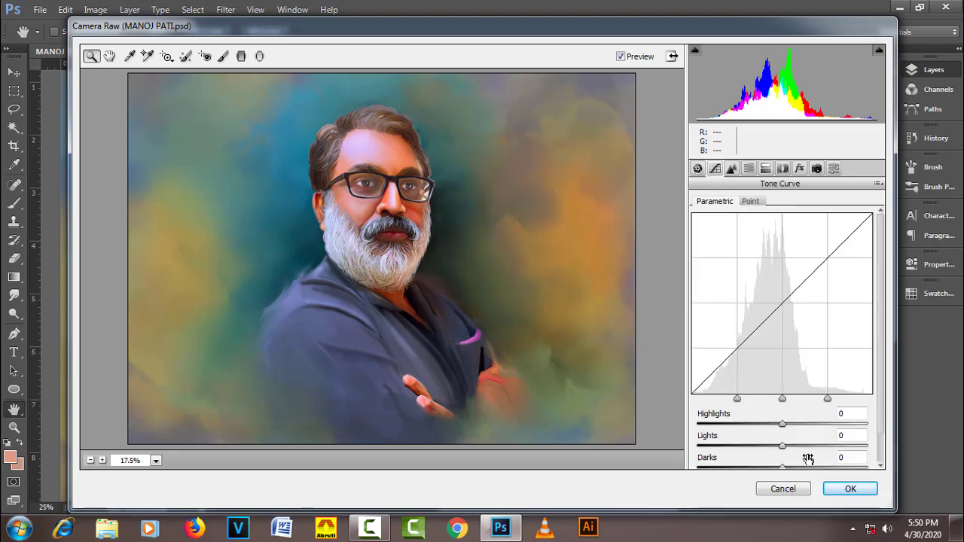
pyautogui.moveTo(782, 445)
pyautogui.mouseDown()
pyautogui.moveTo(815, 443)
pyautogui.moveTo(782, 421)
pyautogui.mouseUp()
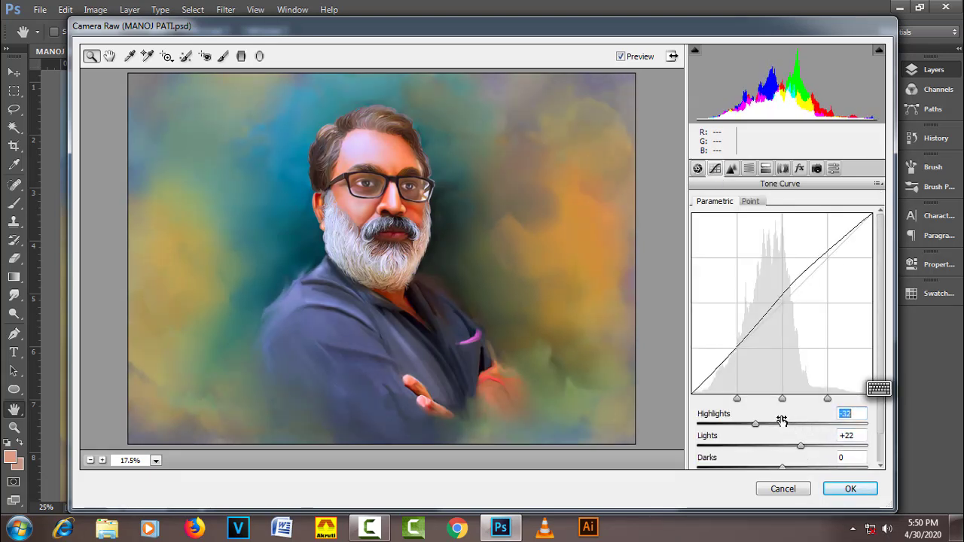
pyautogui.click(697, 168)
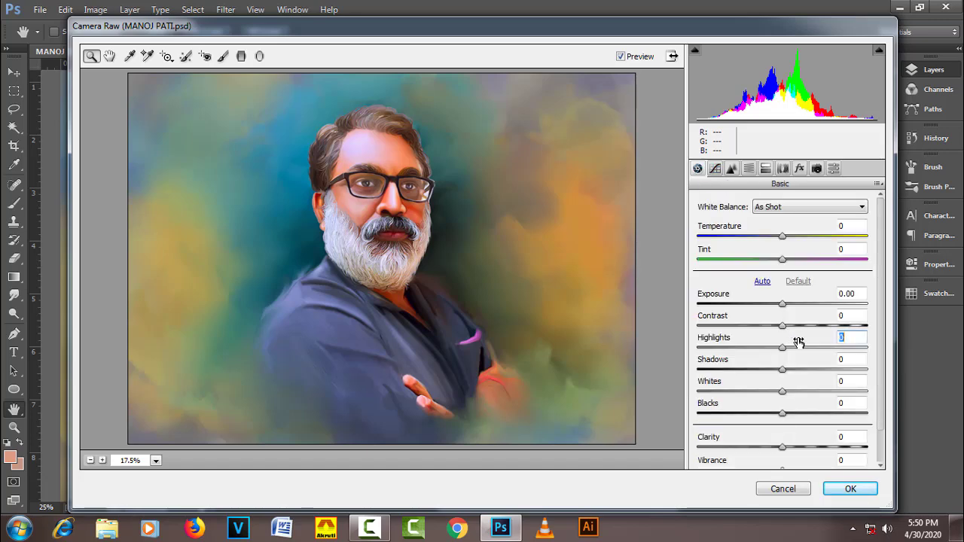
pyautogui.moveTo(782, 347); pyautogui.dragTo(745, 348)
pyautogui.moveTo(783, 390)
pyautogui.mouseDown()
pyautogui.moveTo(822, 390)
pyautogui.moveTo(776, 413)
pyautogui.mouseUp()
pyautogui.moveTo(788, 370); pyautogui.dragTo(818, 370)
pyautogui.click(851, 489)
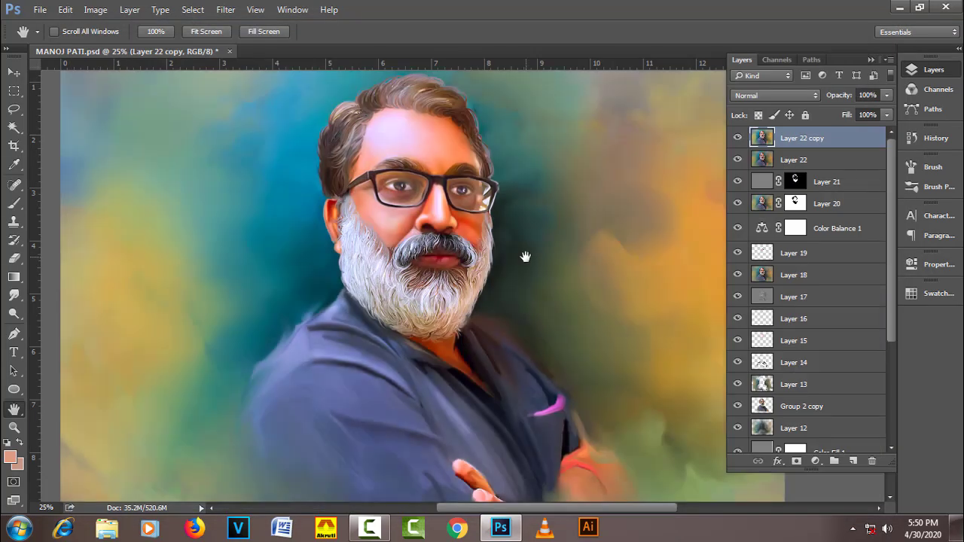
# Step: Lower the Layer 22 copy's fill to 49% to blend in the grading
pyautogui.hotkey('ctrl', '-')
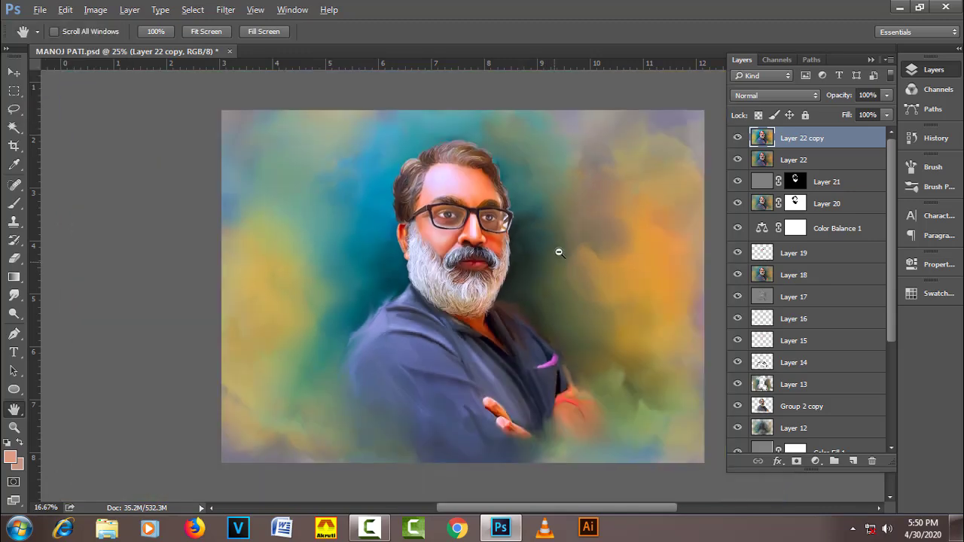
pyautogui.keyDown('ctrl'); pyautogui.click(527, 247); pyautogui.keyUp('ctrl')
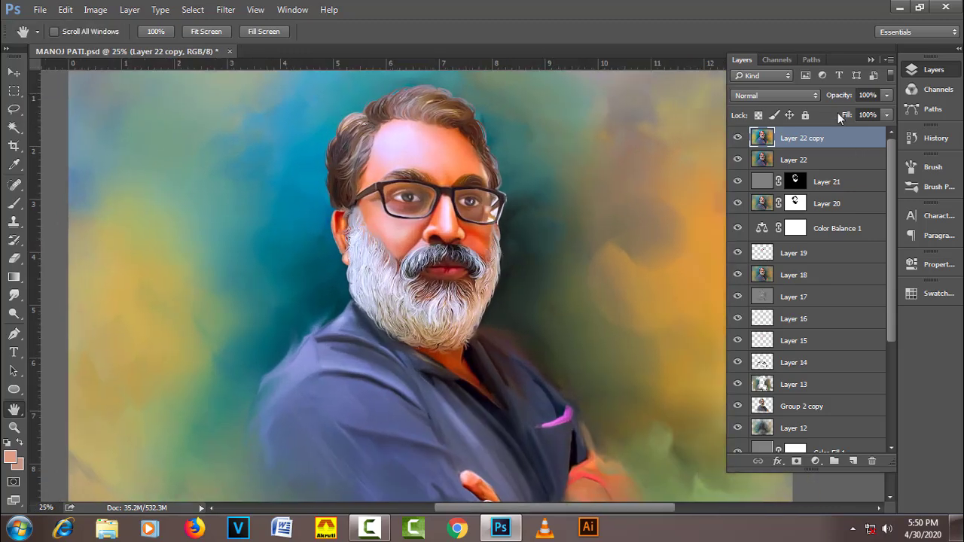
pyautogui.moveTo(838, 113); pyautogui.dragTo(808, 118)
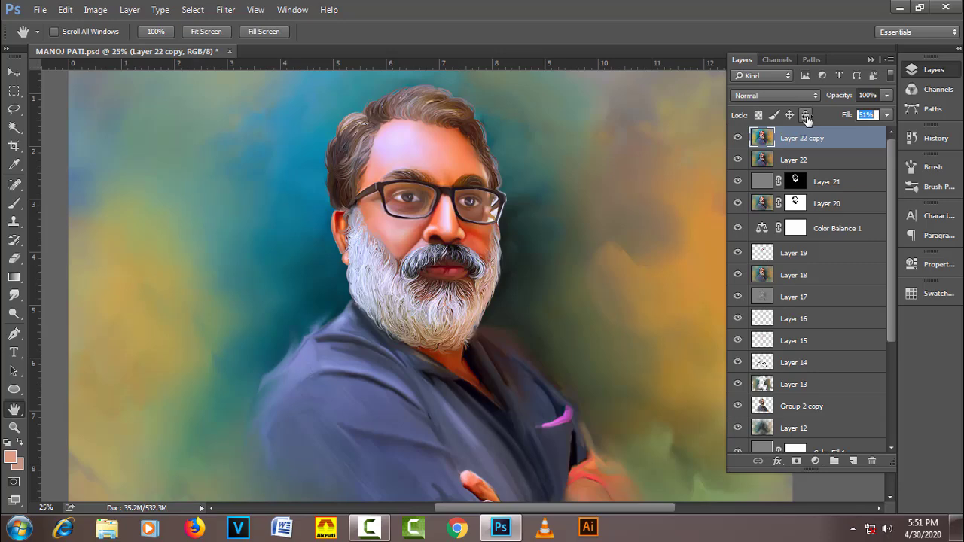
pyautogui.write('49')
pyautogui.keyDown('alt'); pyautogui.click(513, 359); pyautogui.keyUp('alt')
pyautogui.keyDown('ctrl'); pyautogui.click(534, 289); pyautogui.keyUp('ctrl')
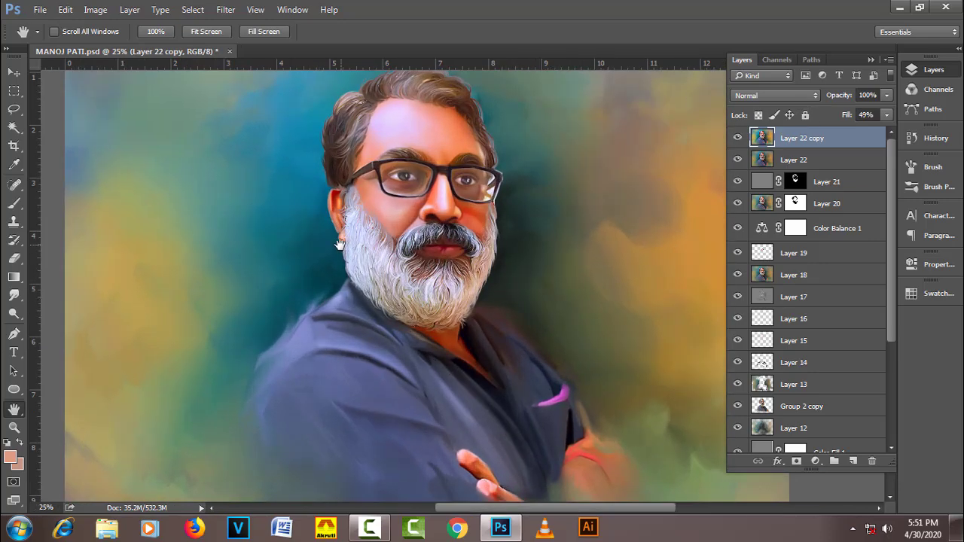
# Step: Paint a white catchlight in the eye with a small brush
pyautogui.click(17, 205)
pyautogui.press('d')
pyautogui.press('x')
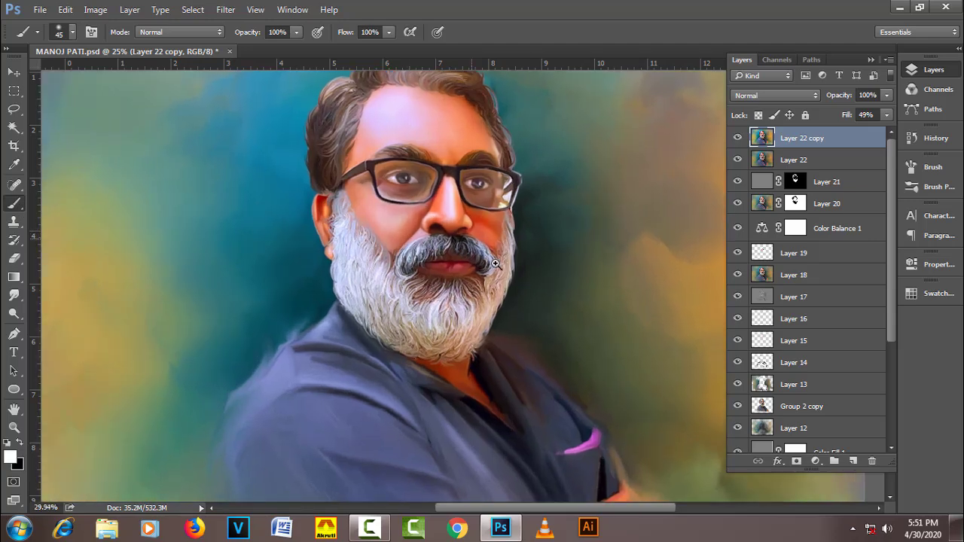
pyautogui.moveTo(411, 168); pyautogui.dragTo(550, 323)
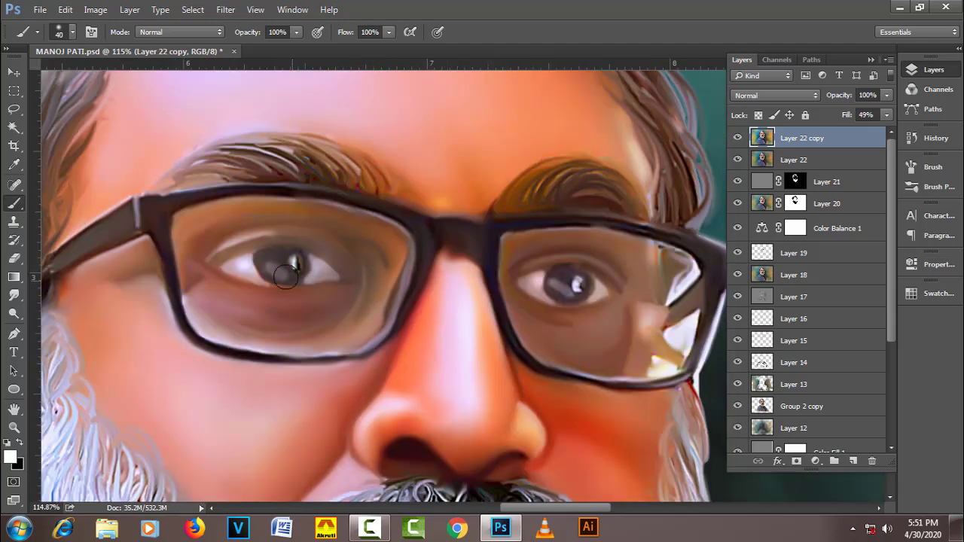
pyautogui.press('[')
pyautogui.press('[')
pyautogui.press('[')
pyautogui.rightClick(269, 232)
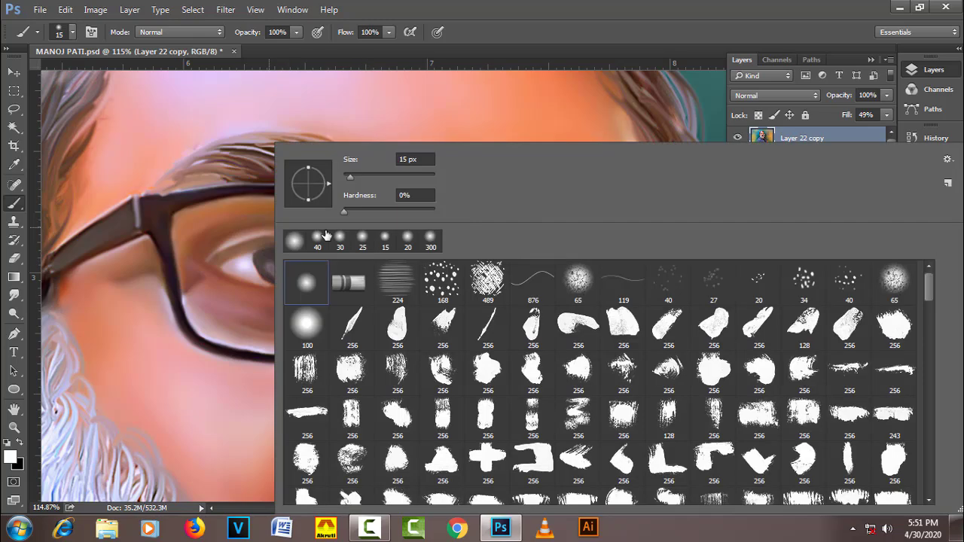
pyautogui.click(552, 34)
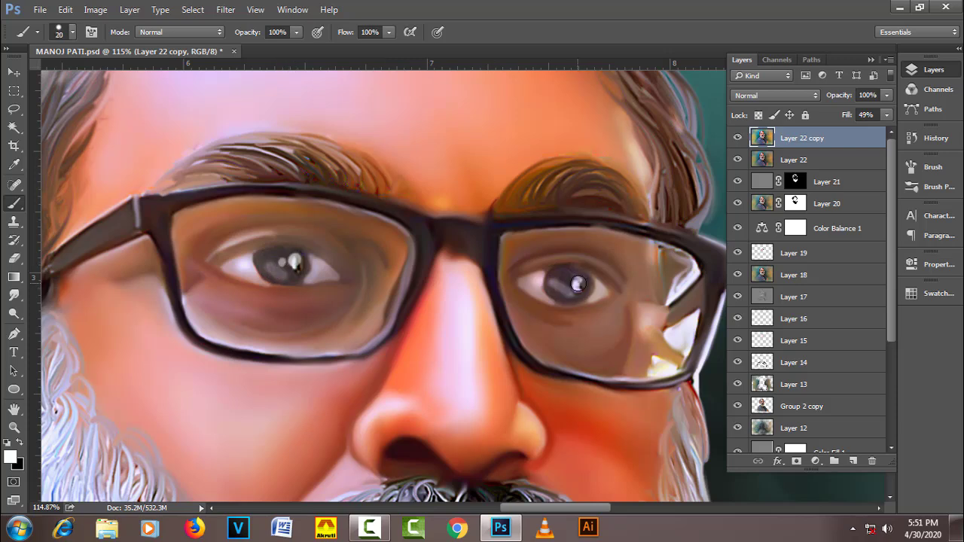
pyautogui.click(577, 283)
# Step: Darken the left and right irises with black brushwork at 50% opacity
pyautogui.press('[')
pyautogui.press('5')
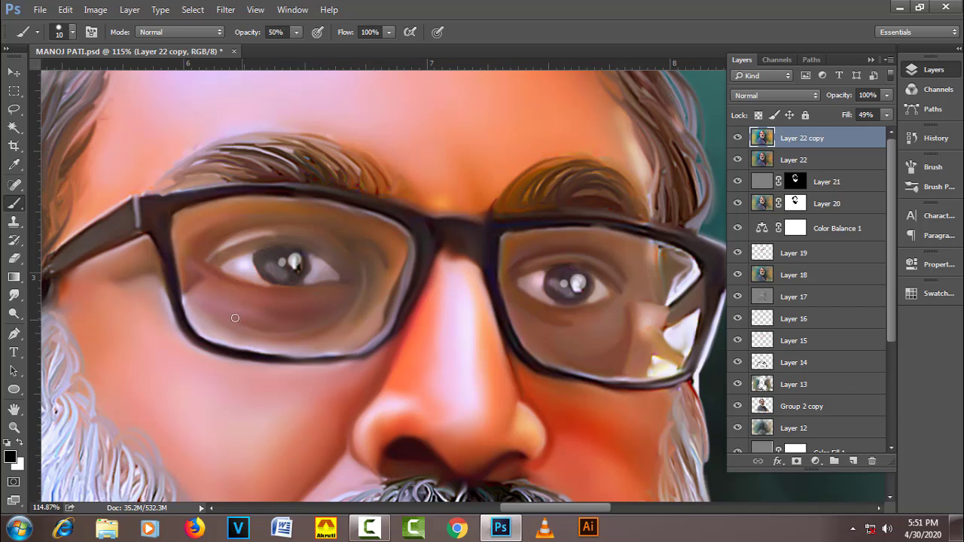
pyautogui.press('[')
pyautogui.press('[')
pyautogui.moveTo(259, 259)
pyautogui.mouseDown()
pyautogui.moveTo(282, 282)
pyautogui.moveTo(299, 268)
pyautogui.moveTo(286, 279)
pyautogui.mouseUp()
pyautogui.press('[')
pyautogui.press('[')
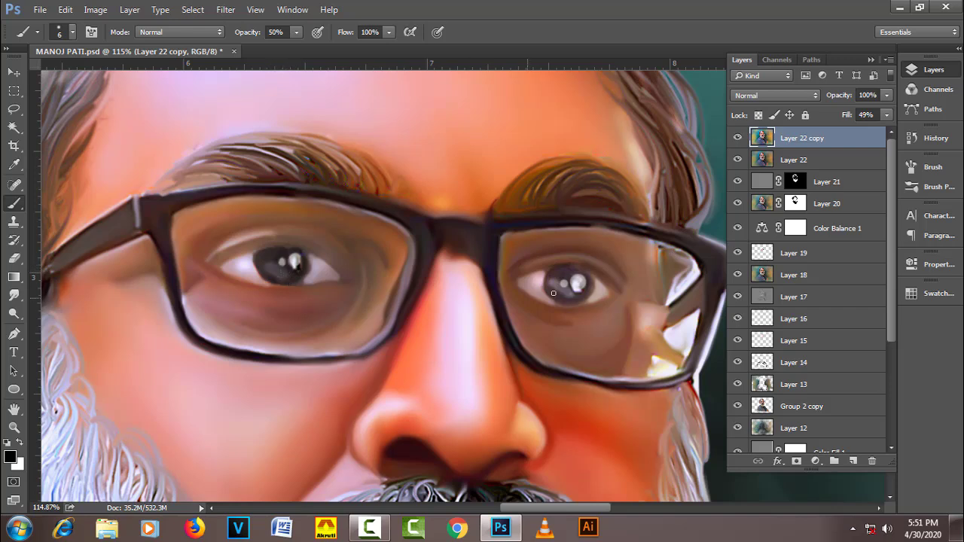
pyautogui.press(']')
pyautogui.moveTo(548, 282); pyautogui.dragTo(555, 270)
pyautogui.press(']')
# Step: Zoom out to the full portrait and save the .psd file
pyautogui.hotkey('alt', 'space')
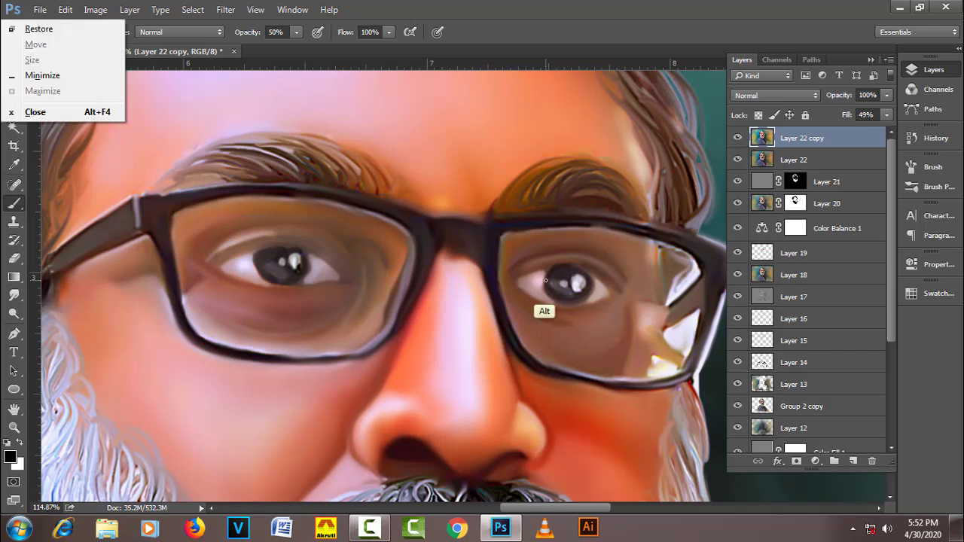
pyautogui.click(550, 285)
pyautogui.keyDown('alt'); pyautogui.click(562, 341); pyautogui.keyUp('alt')
pyautogui.keyDown('alt'); pyautogui.click(590, 353); pyautogui.keyUp('alt')
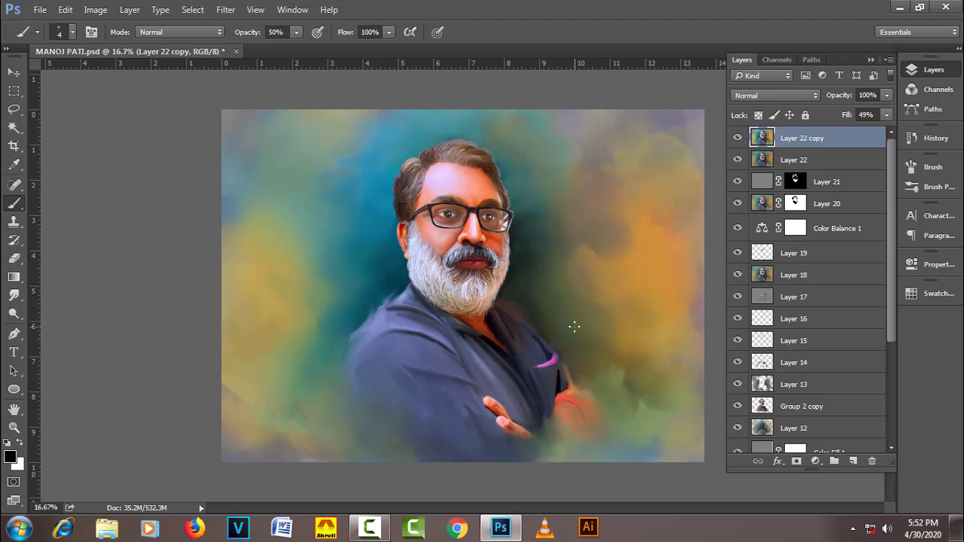
pyautogui.hotkey('ctrl', 's')
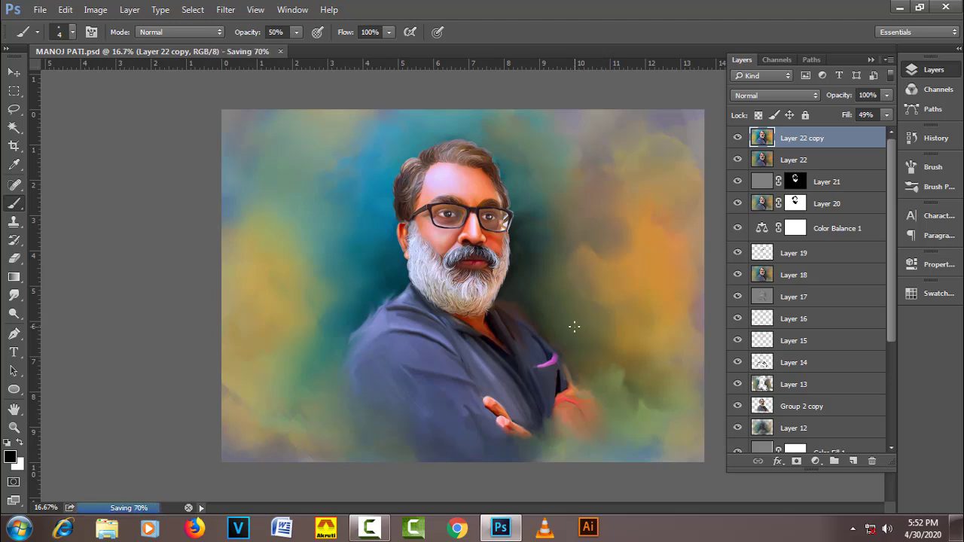
pyautogui.click(369, 528)
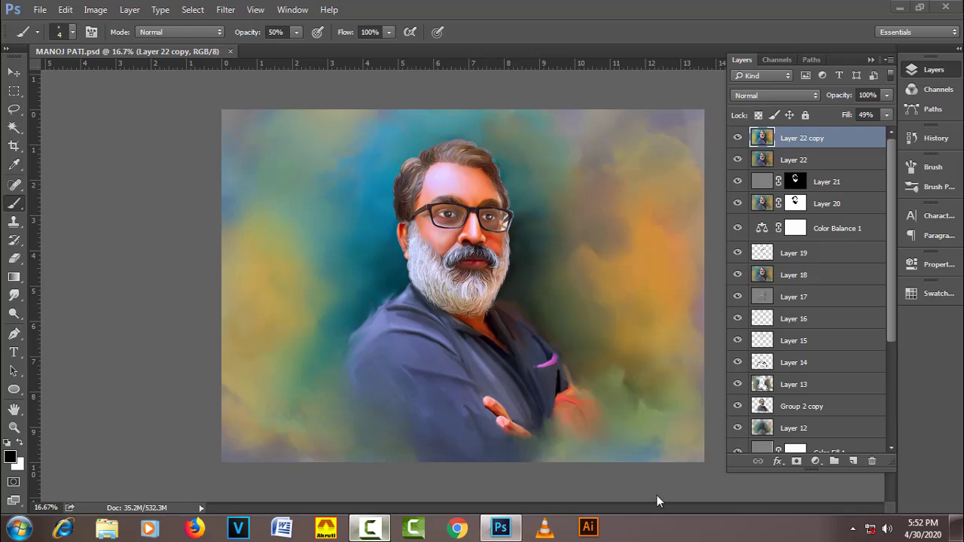